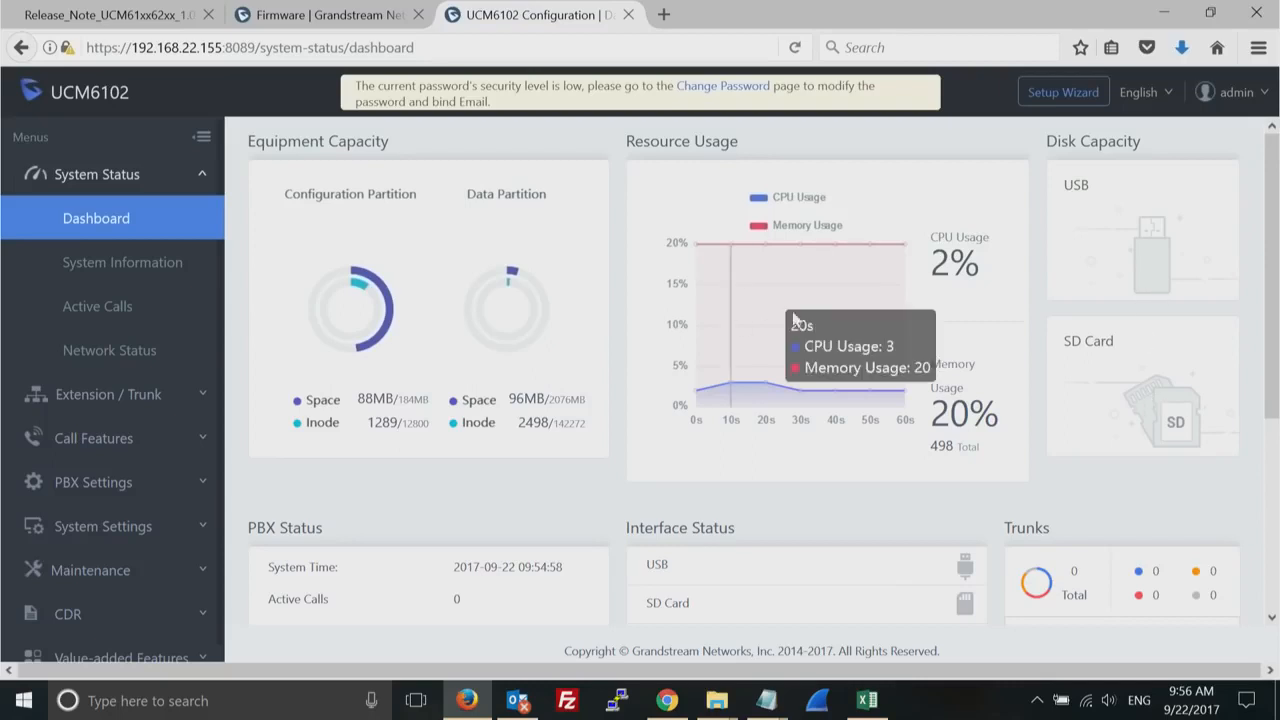
# - Review the dashboard's resource, PBX and interface status, plus the System Information, Active Calls and Network Status pages
pyautogui.moveTo(840, 273)
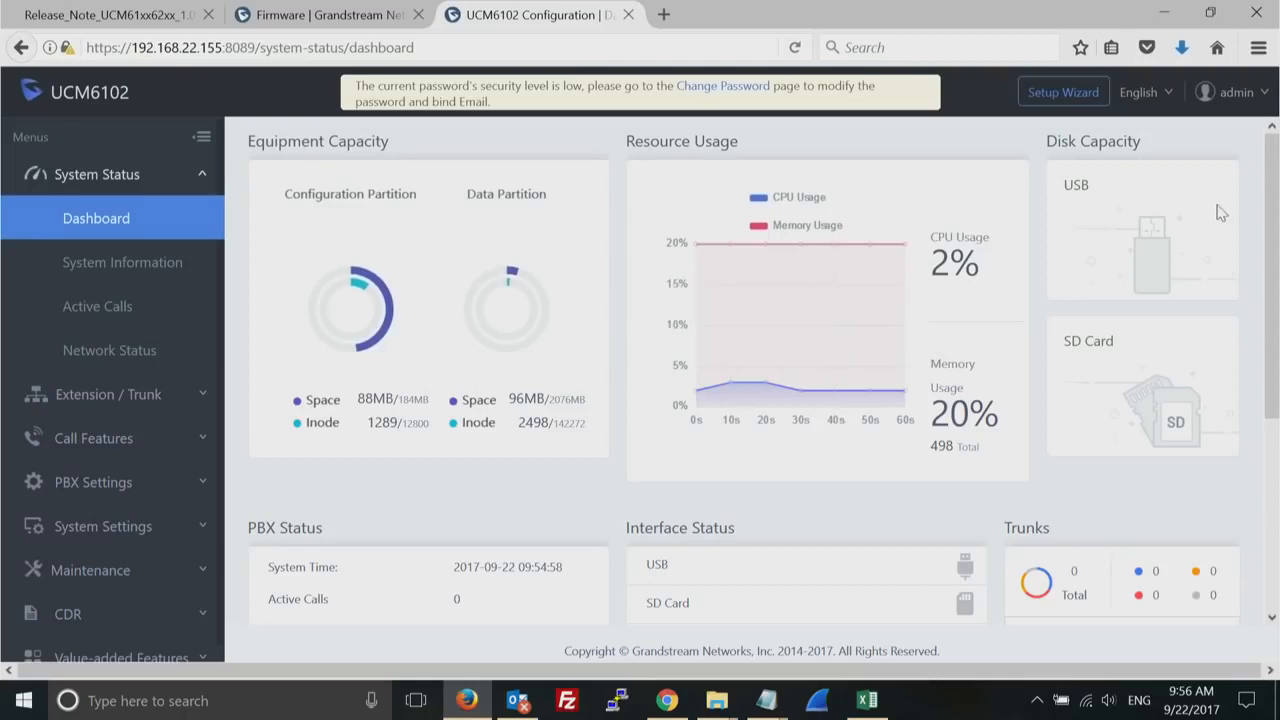
pyautogui.scroll(-3, 1262, 345)
pyautogui.scroll(-3, 1264, 450)
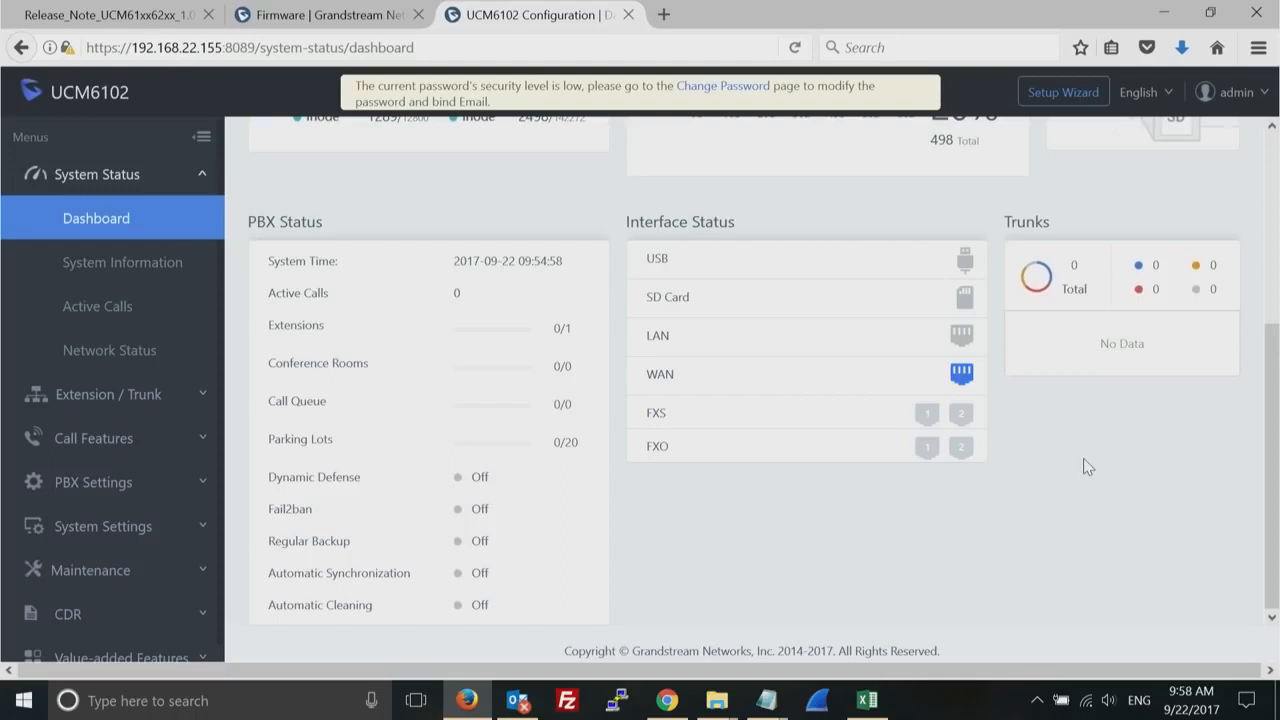
pyautogui.click(117, 272)
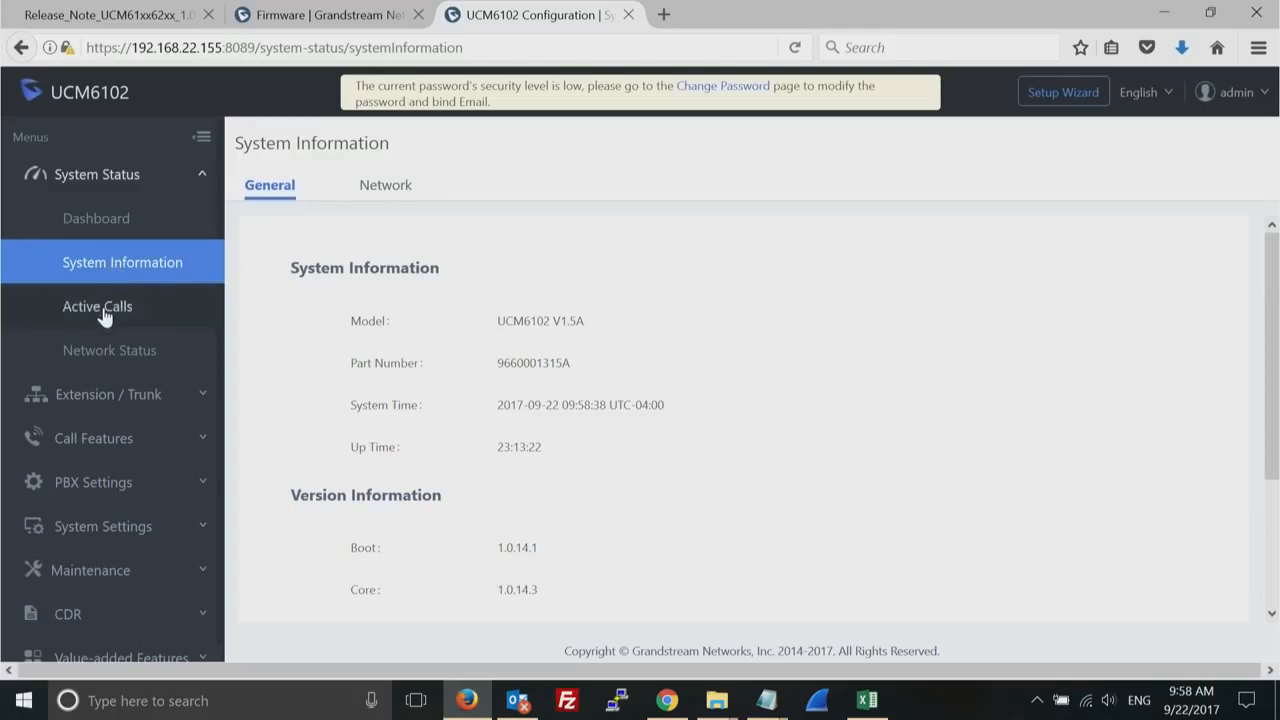
pyautogui.click(104, 315)
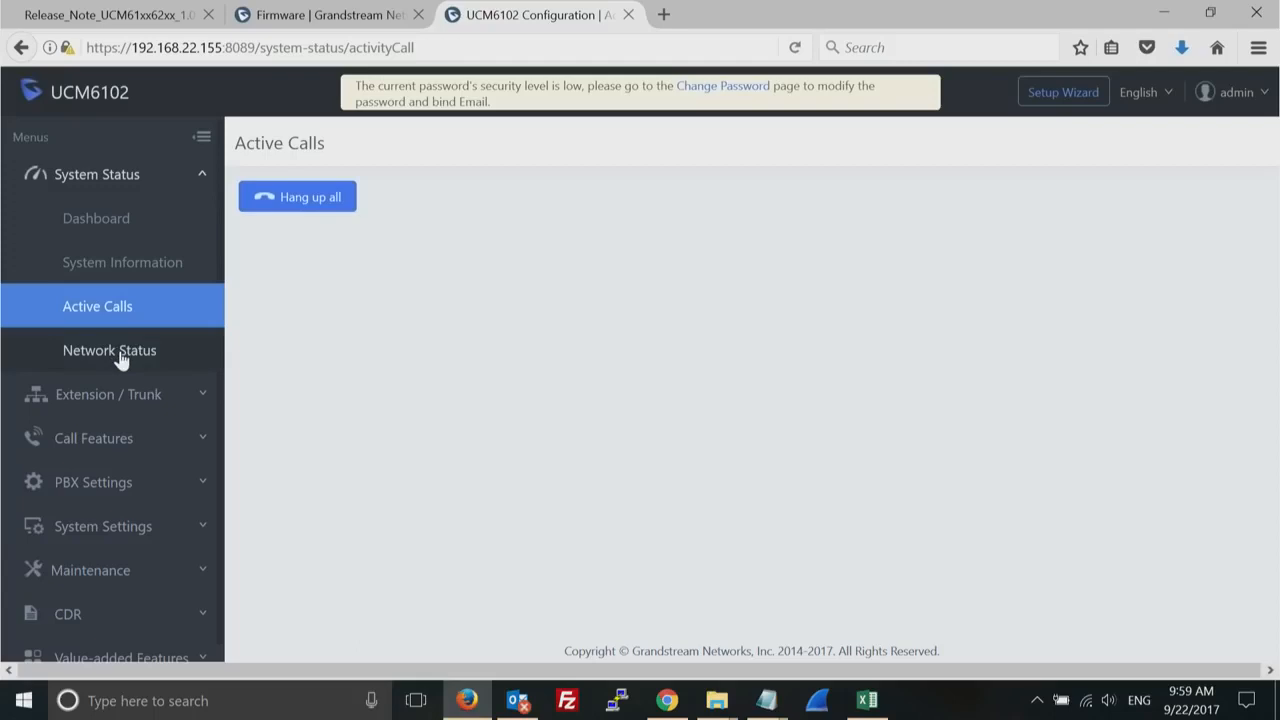
pyautogui.click(121, 358)
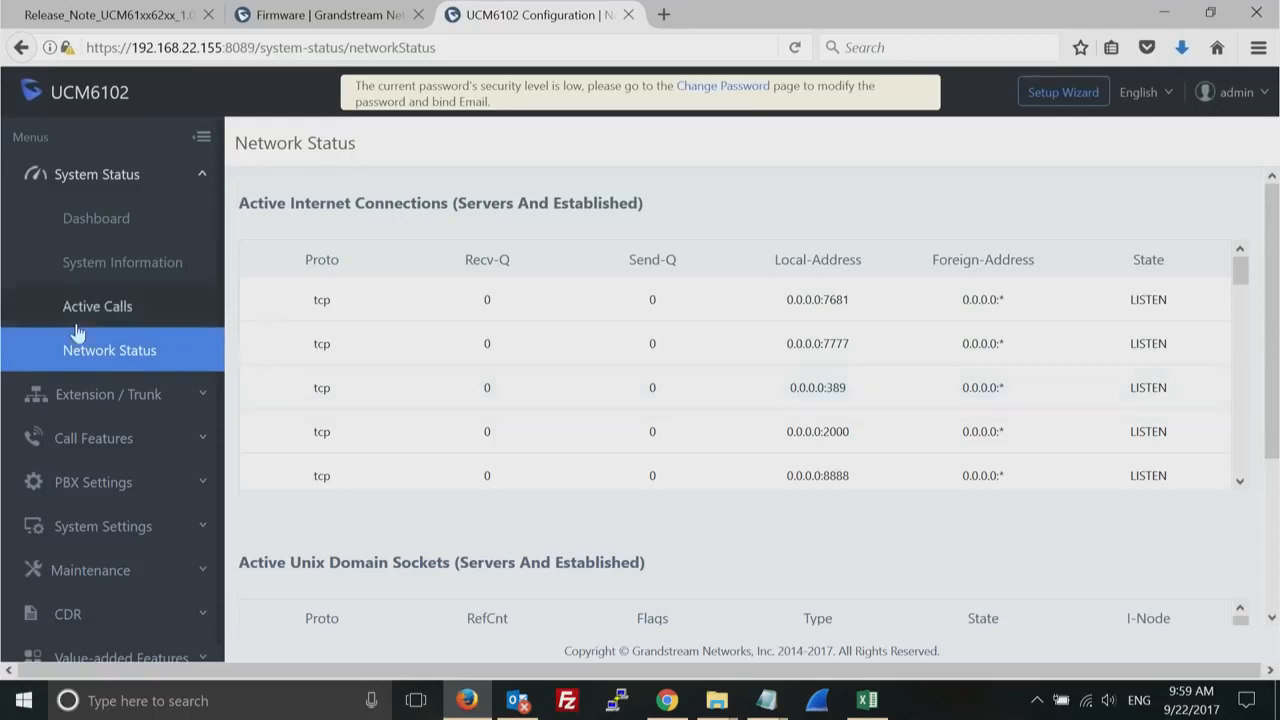
# - Start creating a new SIP extension and set its add method to Batch
pyautogui.click(158, 398)
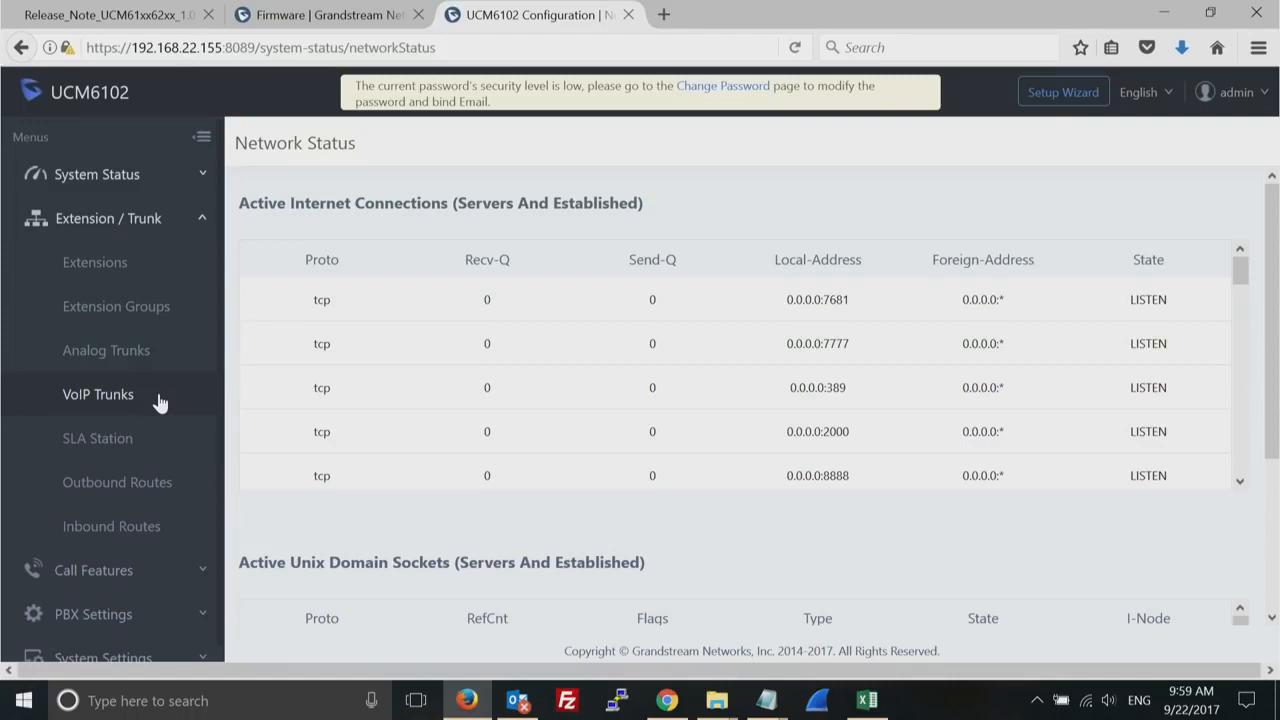
pyautogui.click(94, 262)
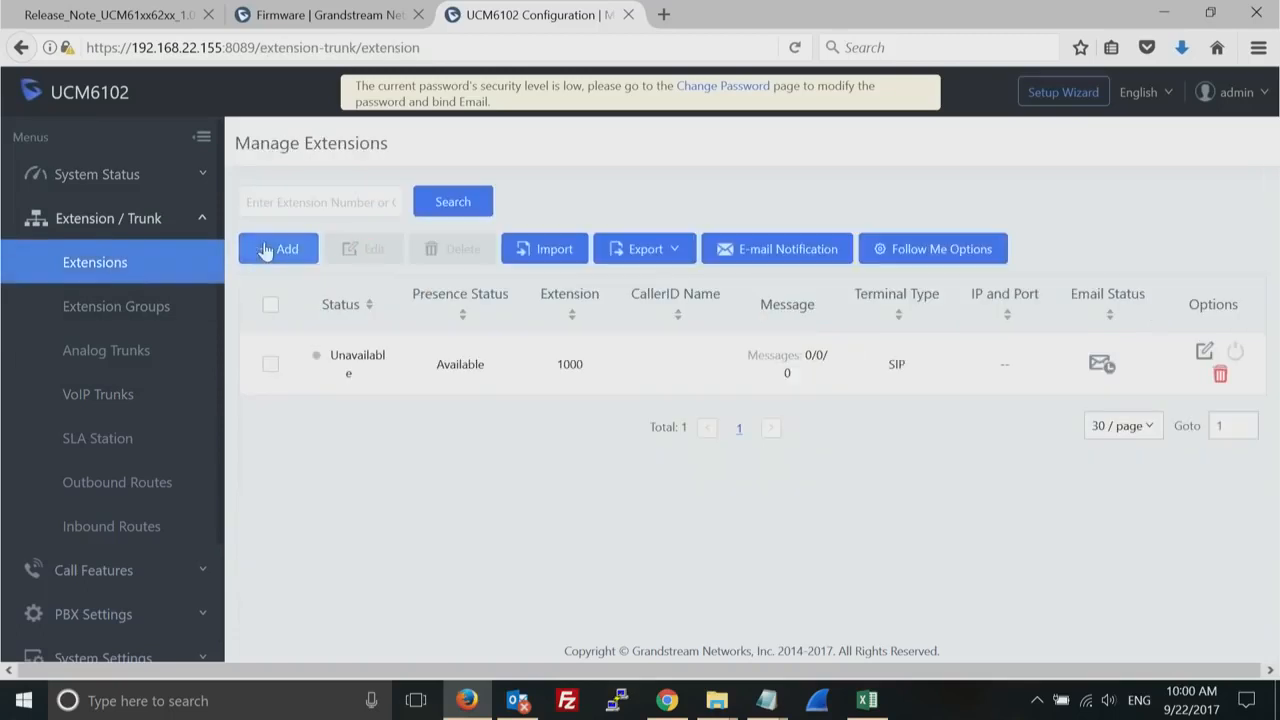
pyautogui.click(265, 250)
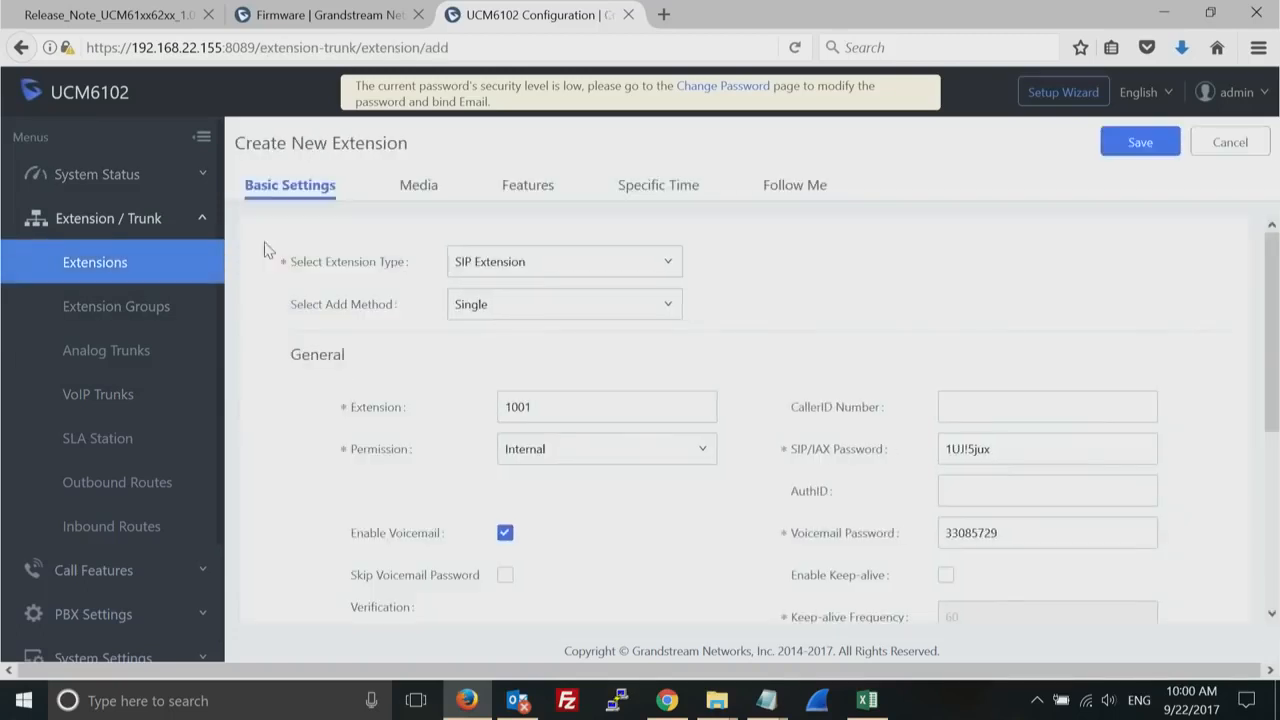
pyautogui.click(666, 263)
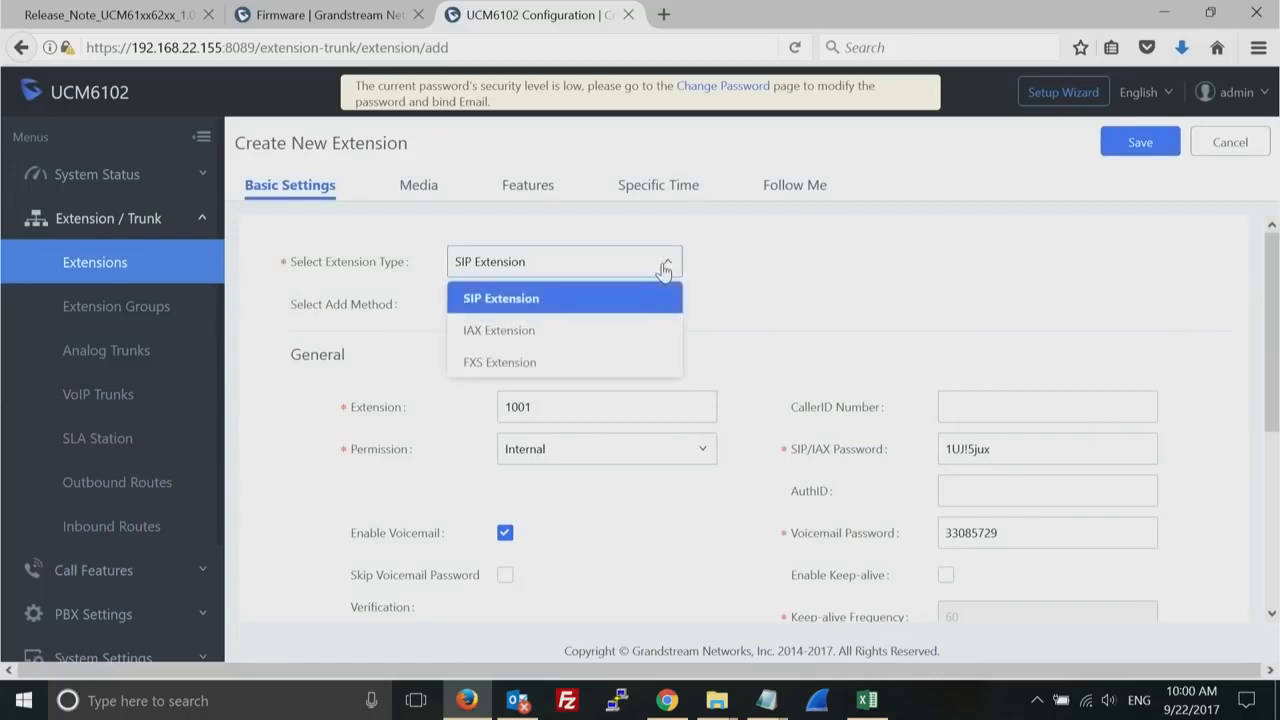
pyautogui.click(664, 263)
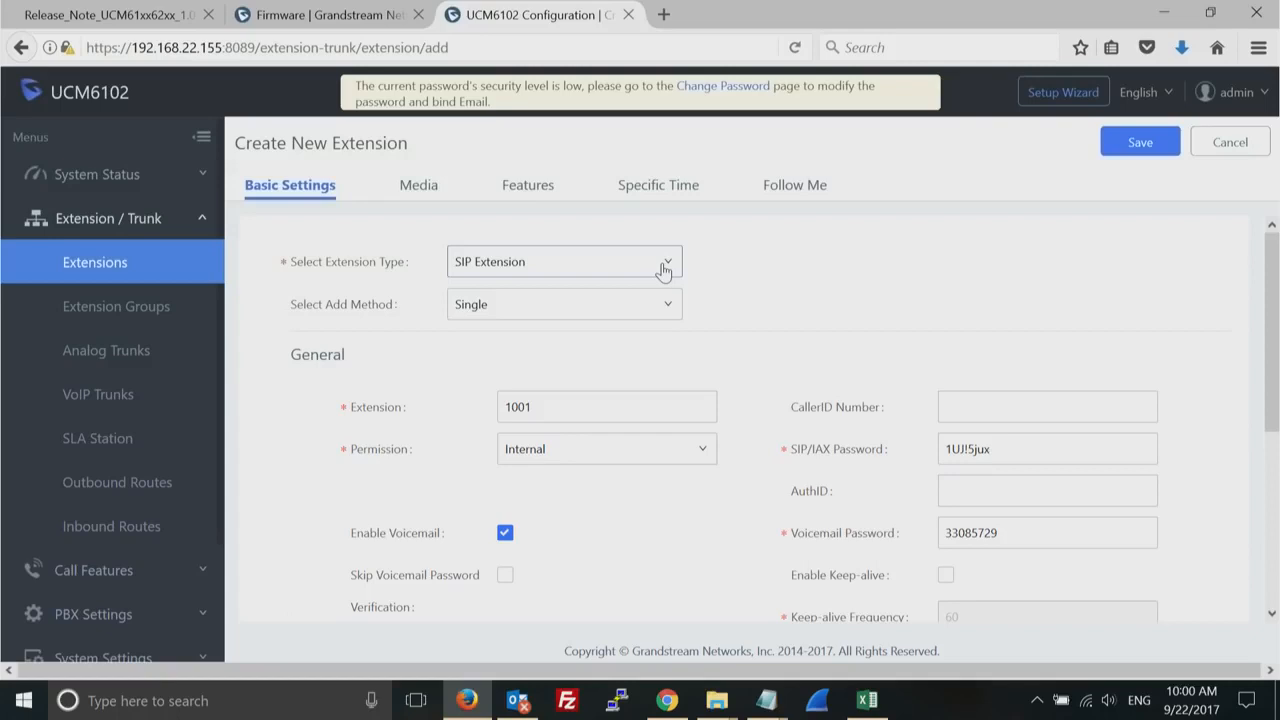
pyautogui.click(666, 312)
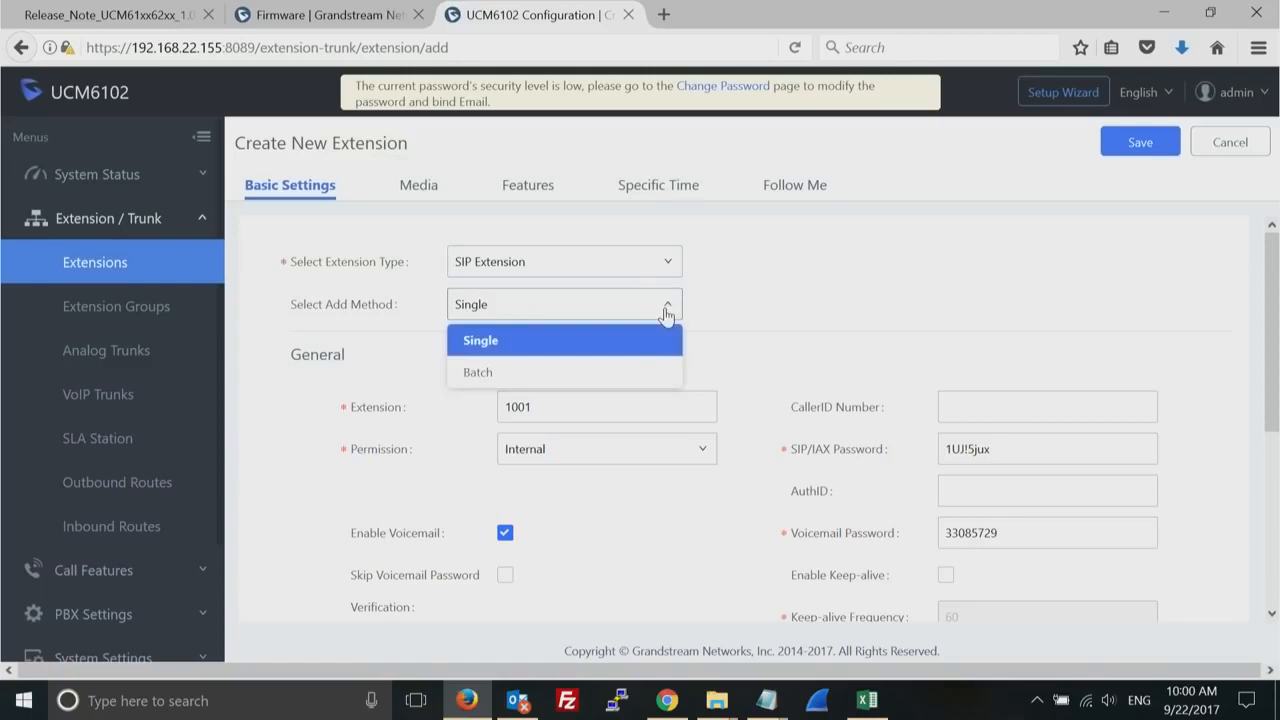
pyautogui.click(612, 374)
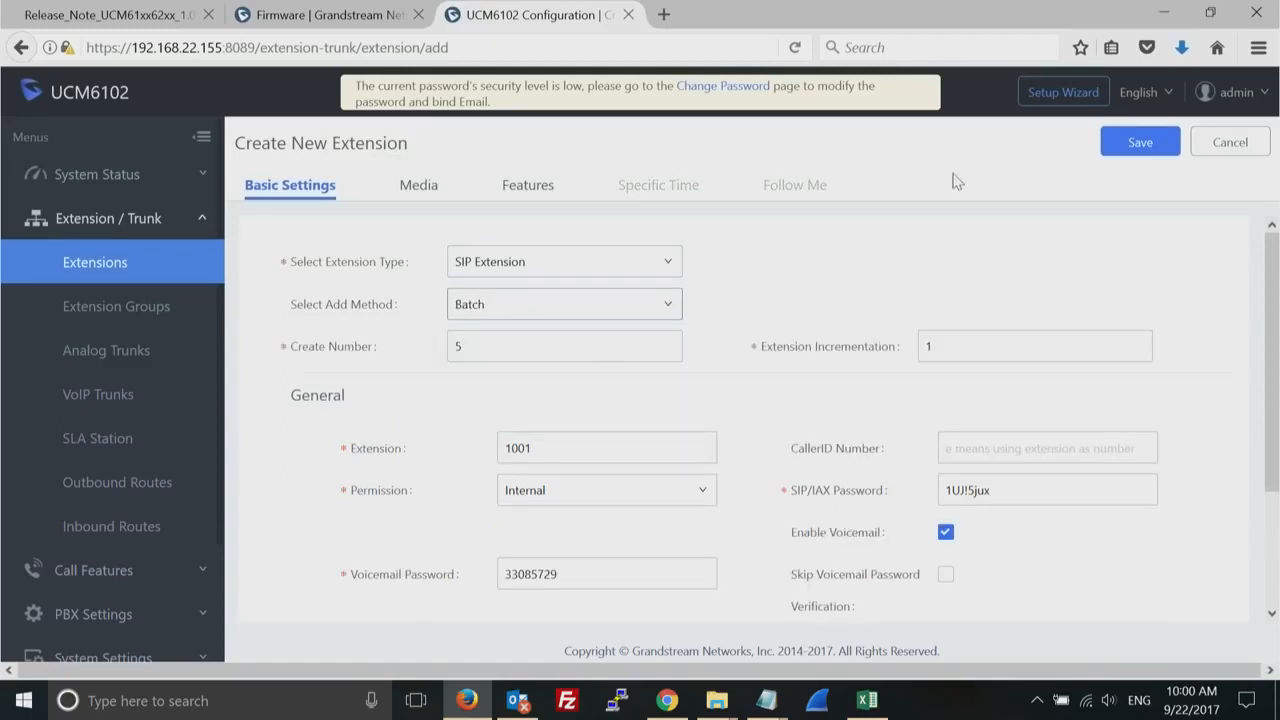
# - Save the batch of five extensions, 1001 to 1005, with an increment of 1, and confirm their creation
pyautogui.doubleClick(610, 353)
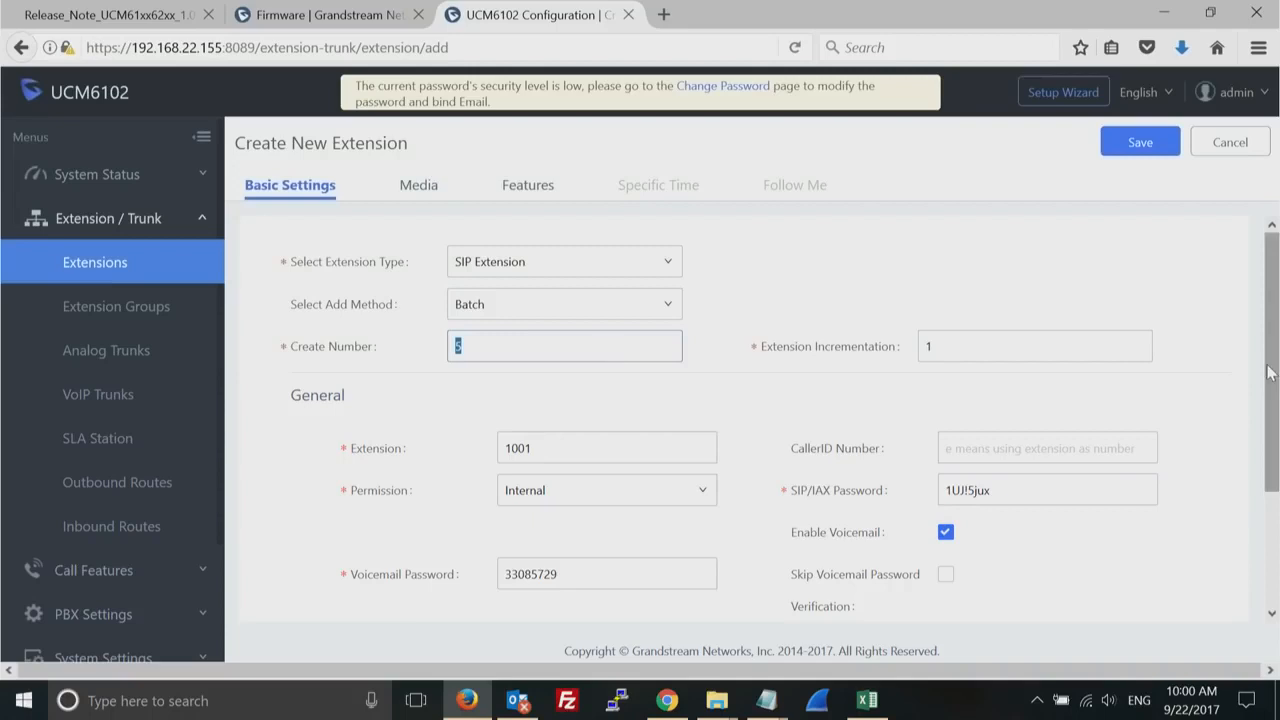
pyautogui.moveTo(1273, 376); pyautogui.dragTo(1270, 511)
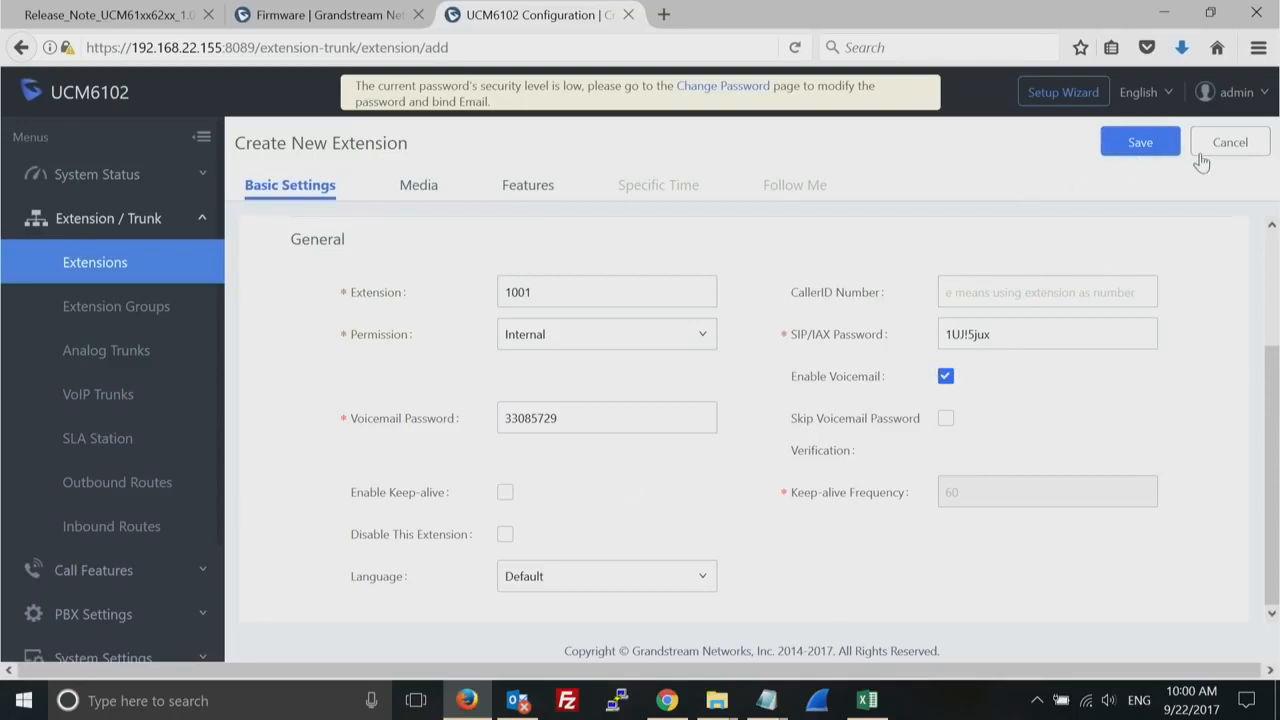
pyautogui.click(1271, 249)
pyautogui.click(1138, 145)
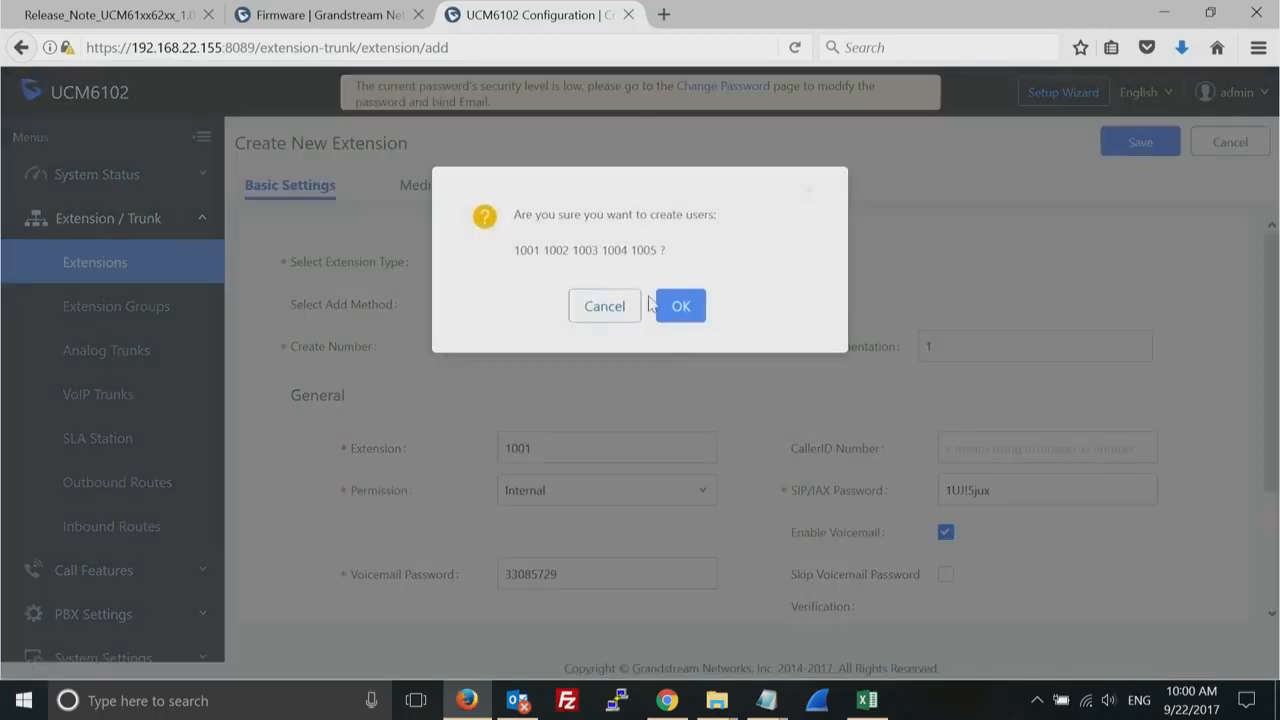
pyautogui.click(684, 312)
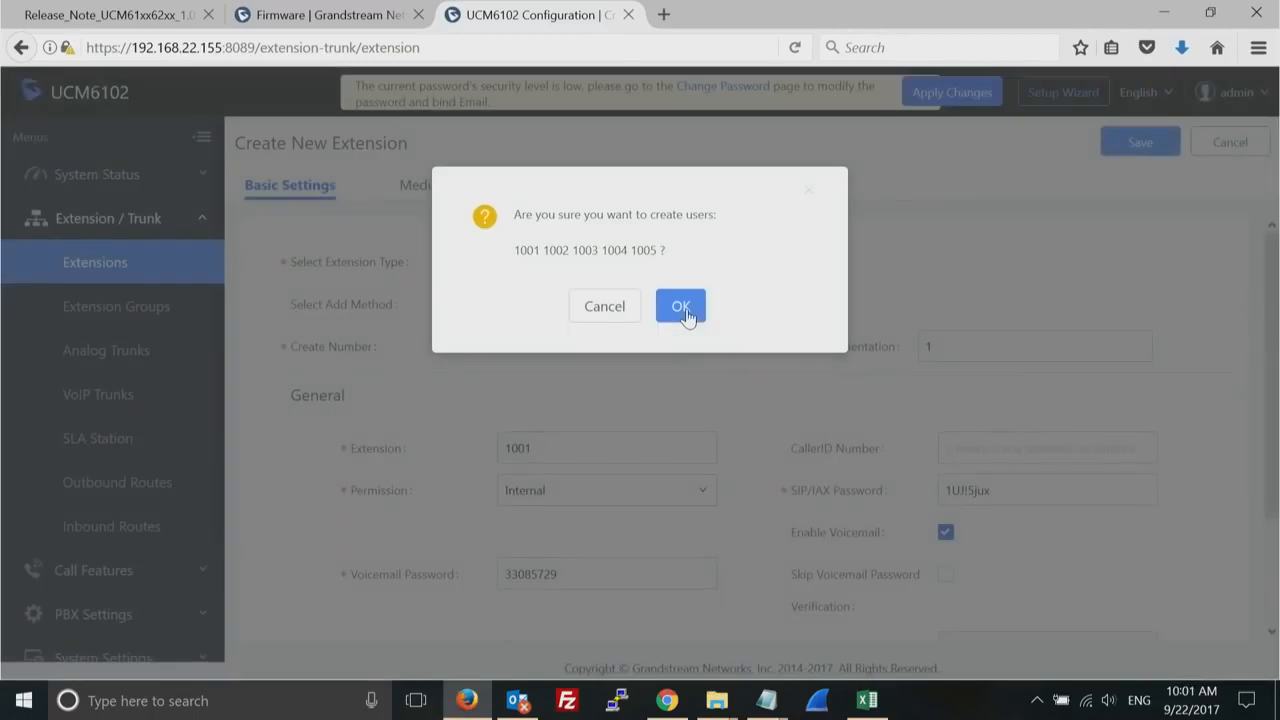
pyautogui.click(684, 310)
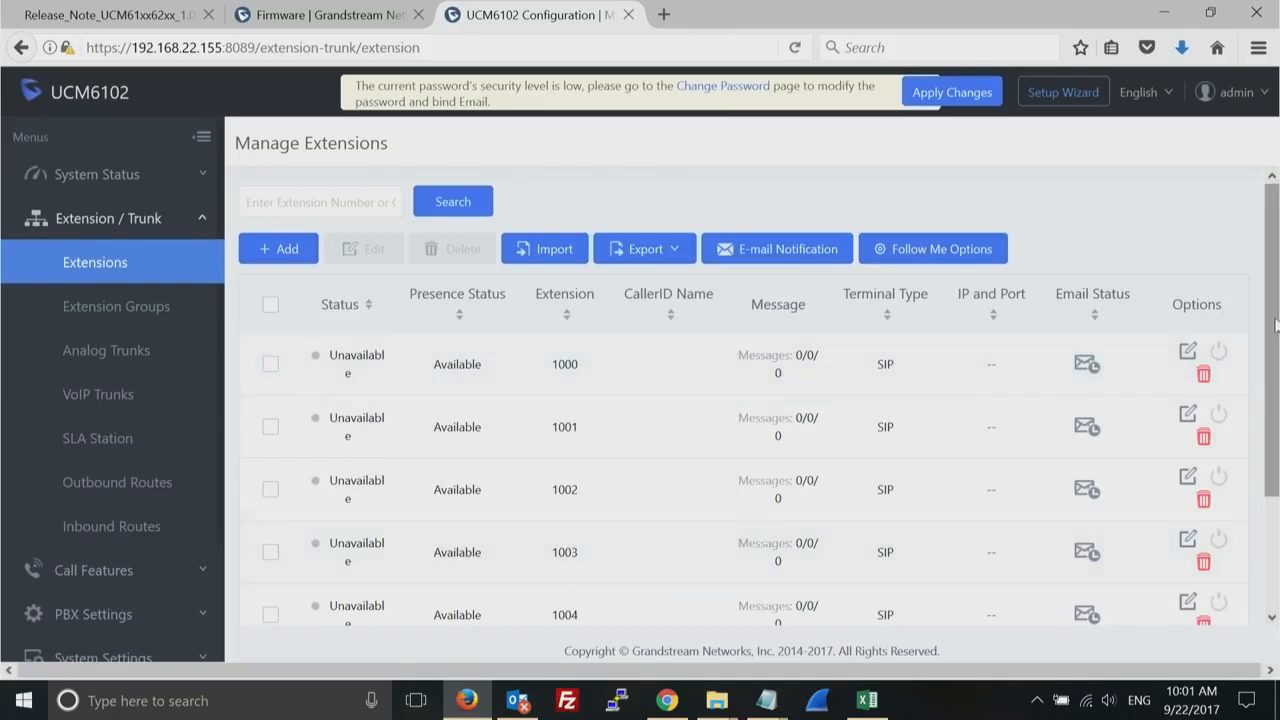
# - Open extension 1000 for editing and set its permission to National
pyautogui.click(1187, 352)
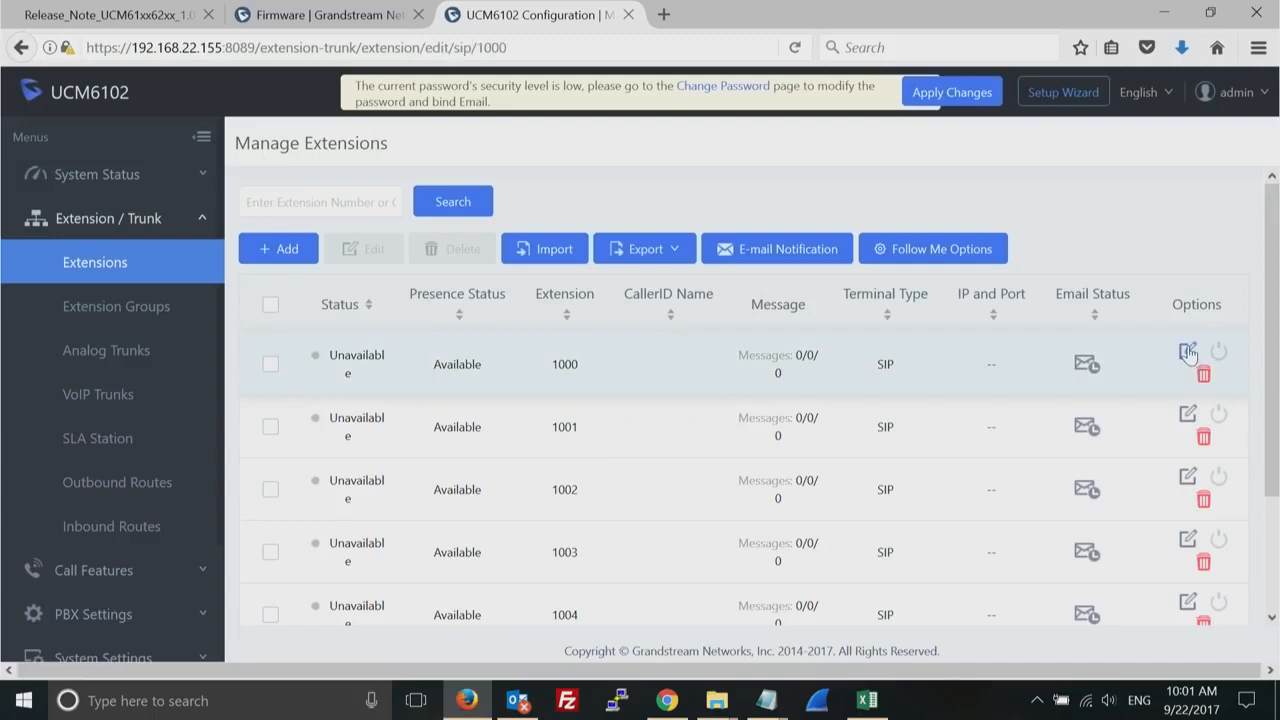
pyautogui.click(1258, 50)
pyautogui.click(1258, 50)
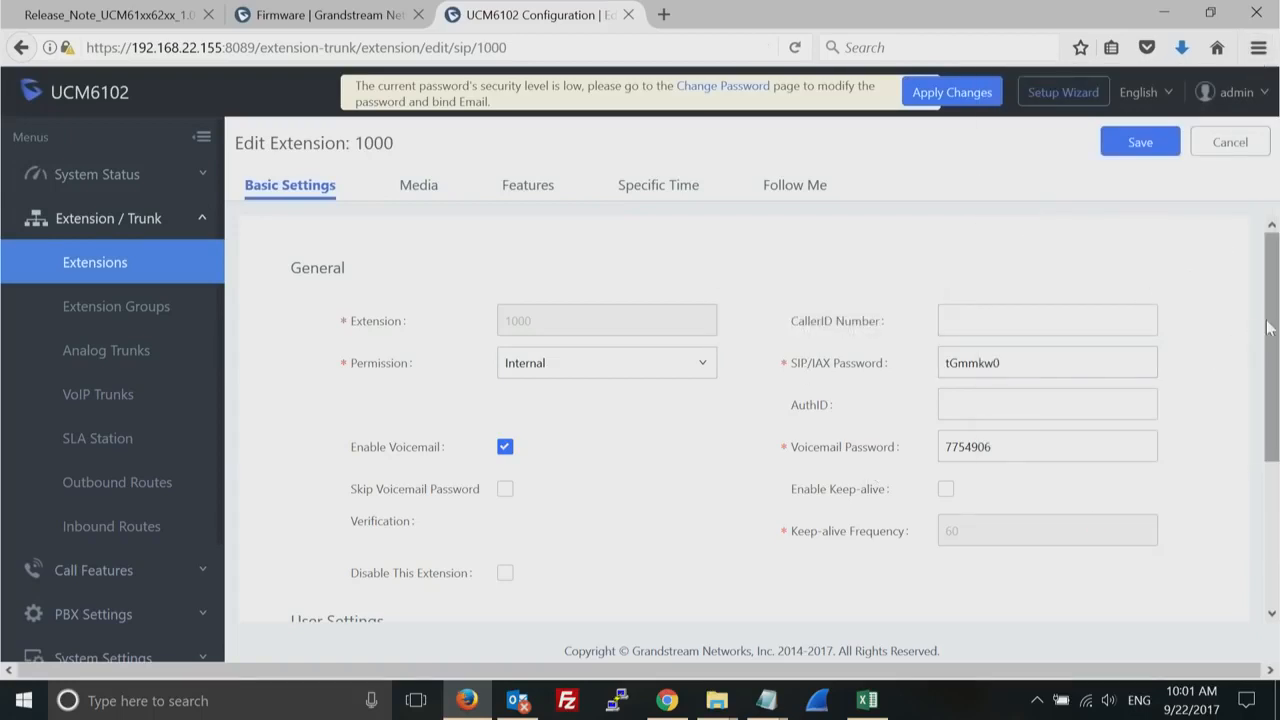
pyautogui.moveTo(1276, 318); pyautogui.dragTo(1275, 345)
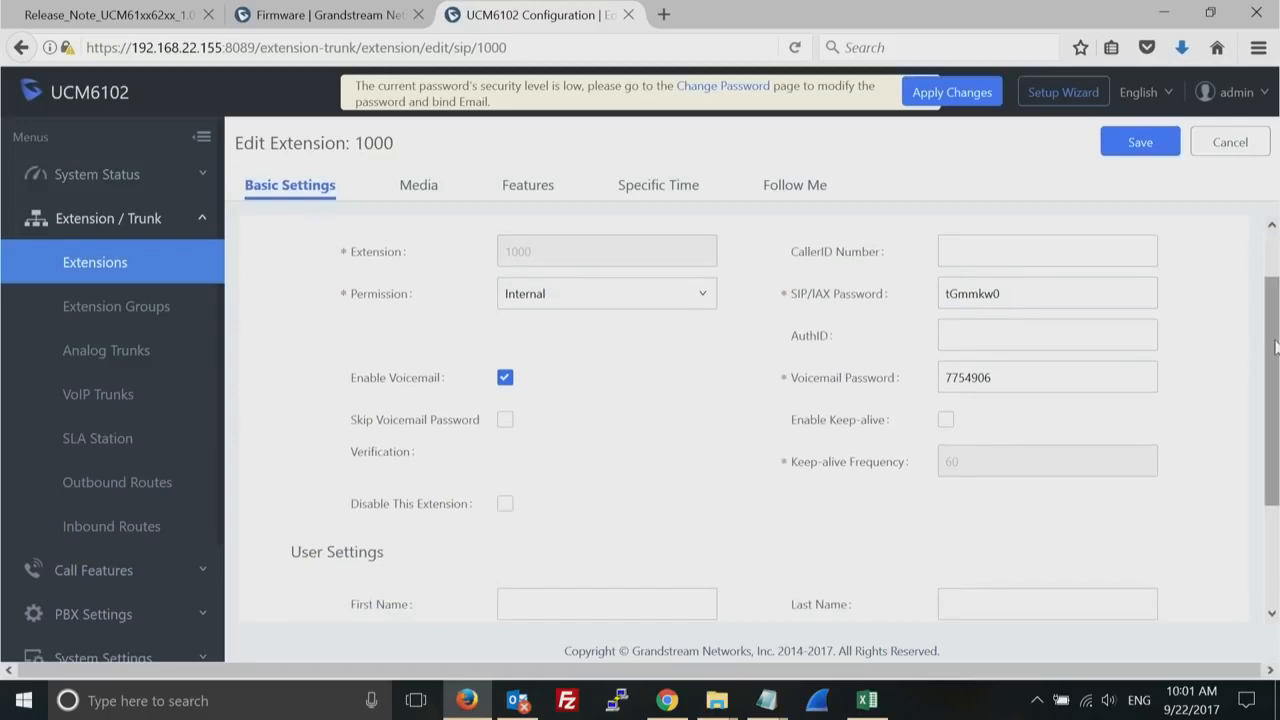
pyautogui.click(971, 246)
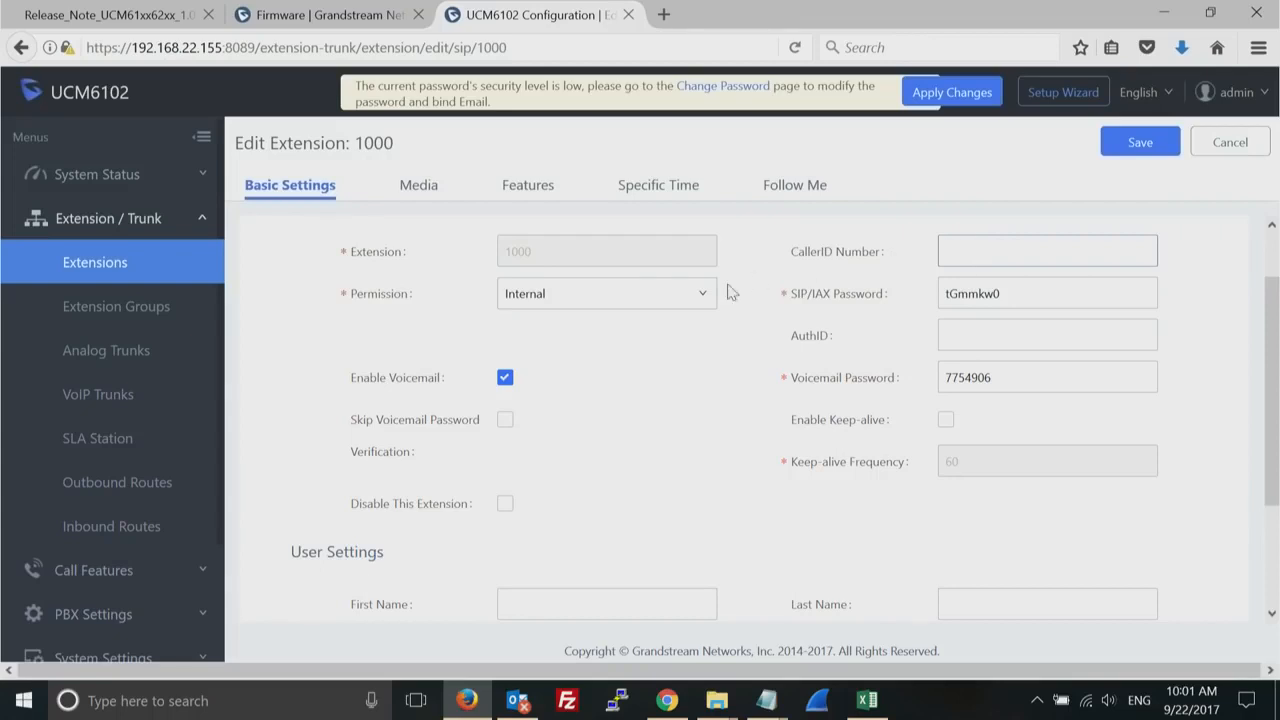
pyautogui.click(703, 295)
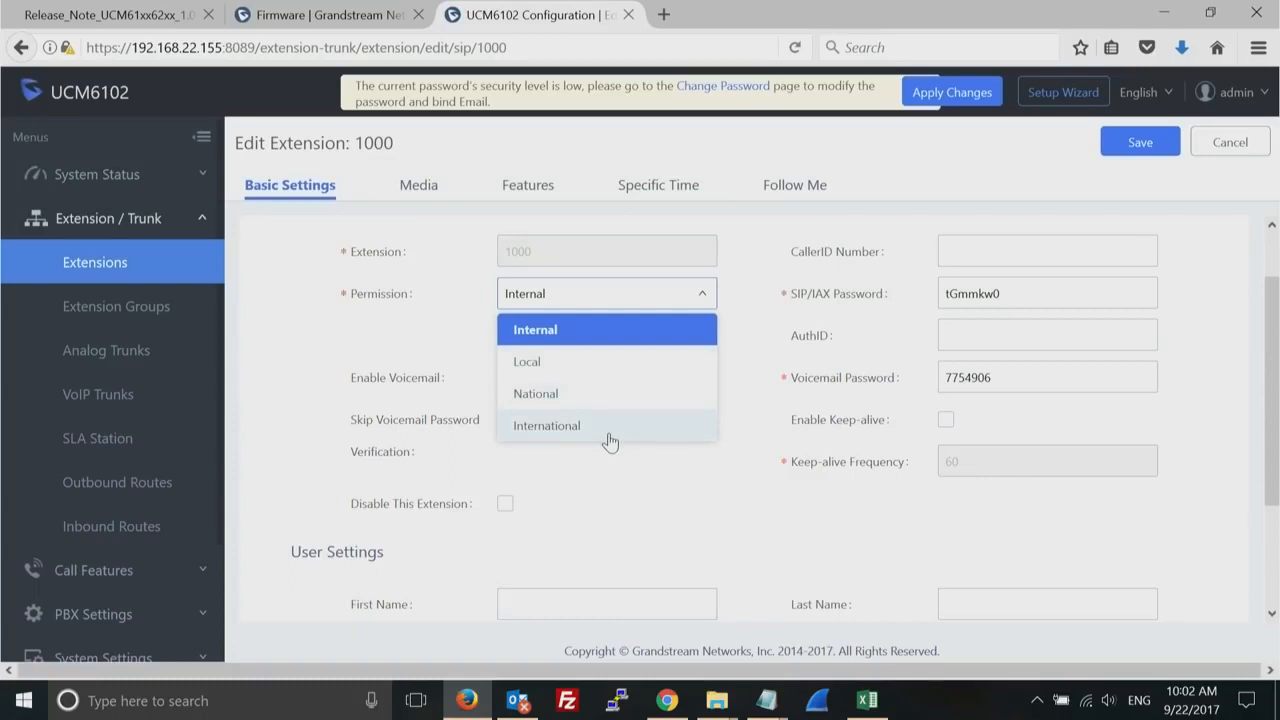
pyautogui.click(641, 395)
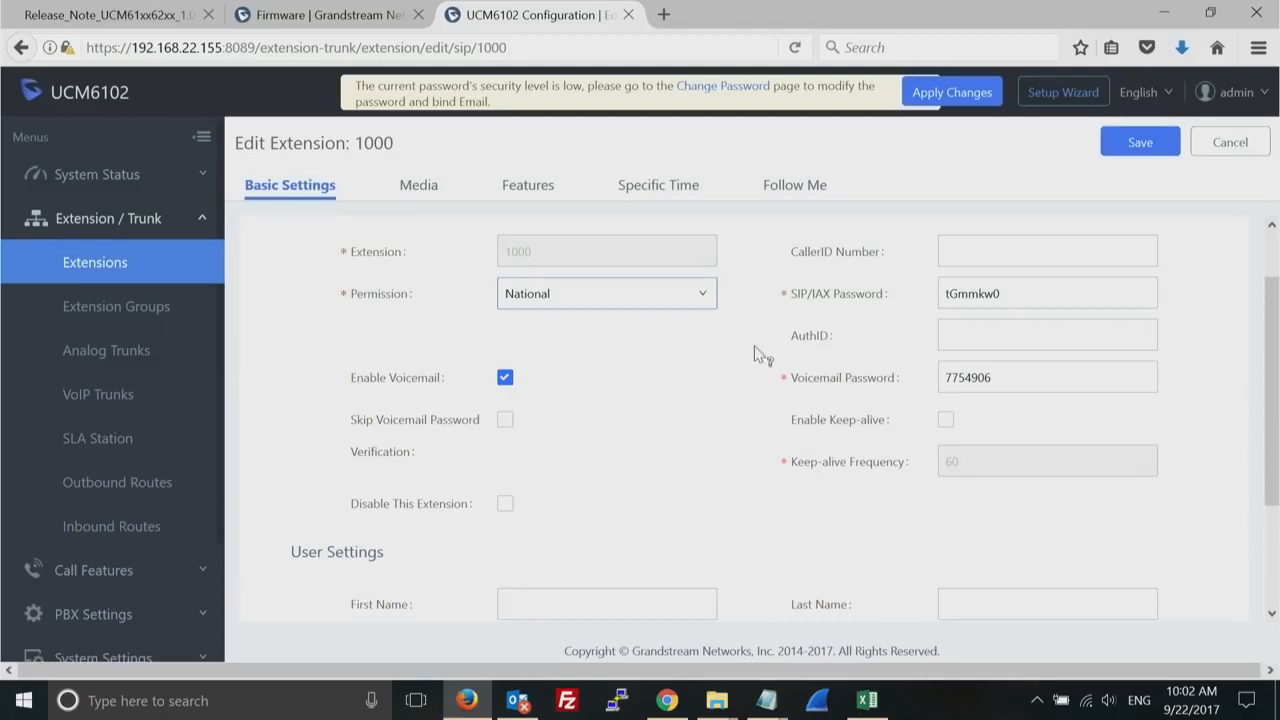
# - Try a simple SIP/IAX password for extension 1000, and clear the field
pyautogui.doubleClick(1050, 296)
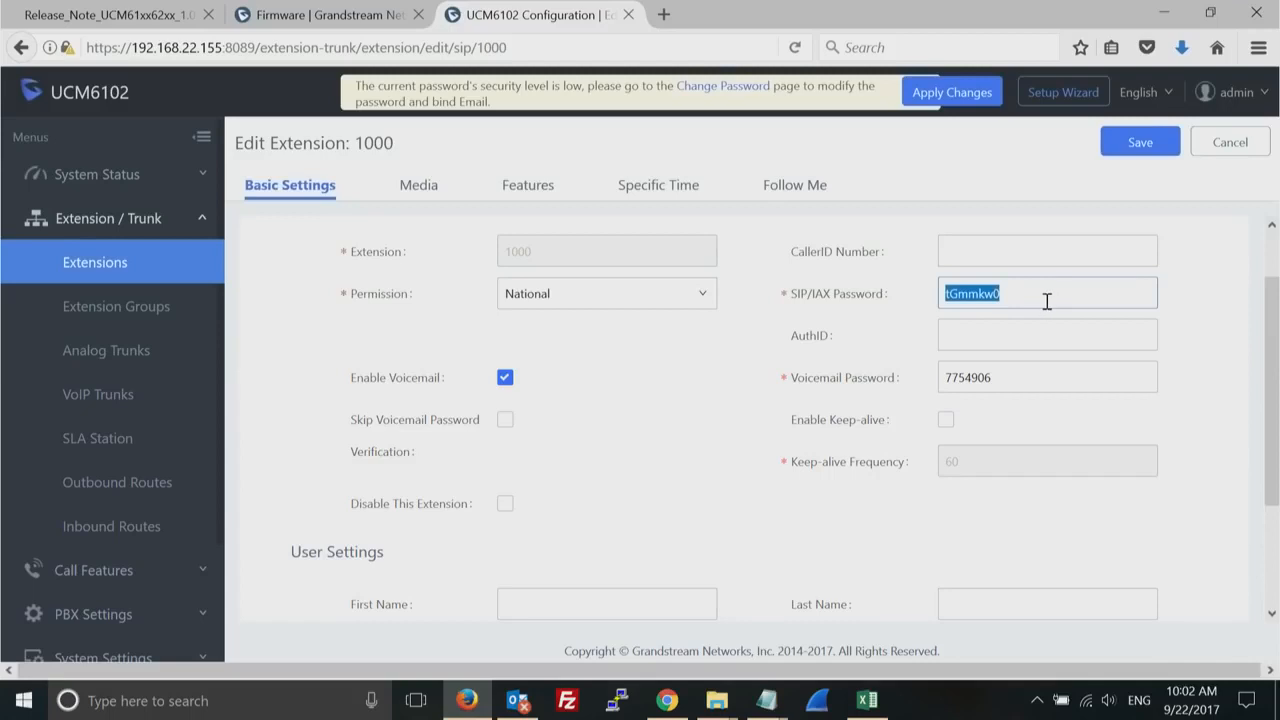
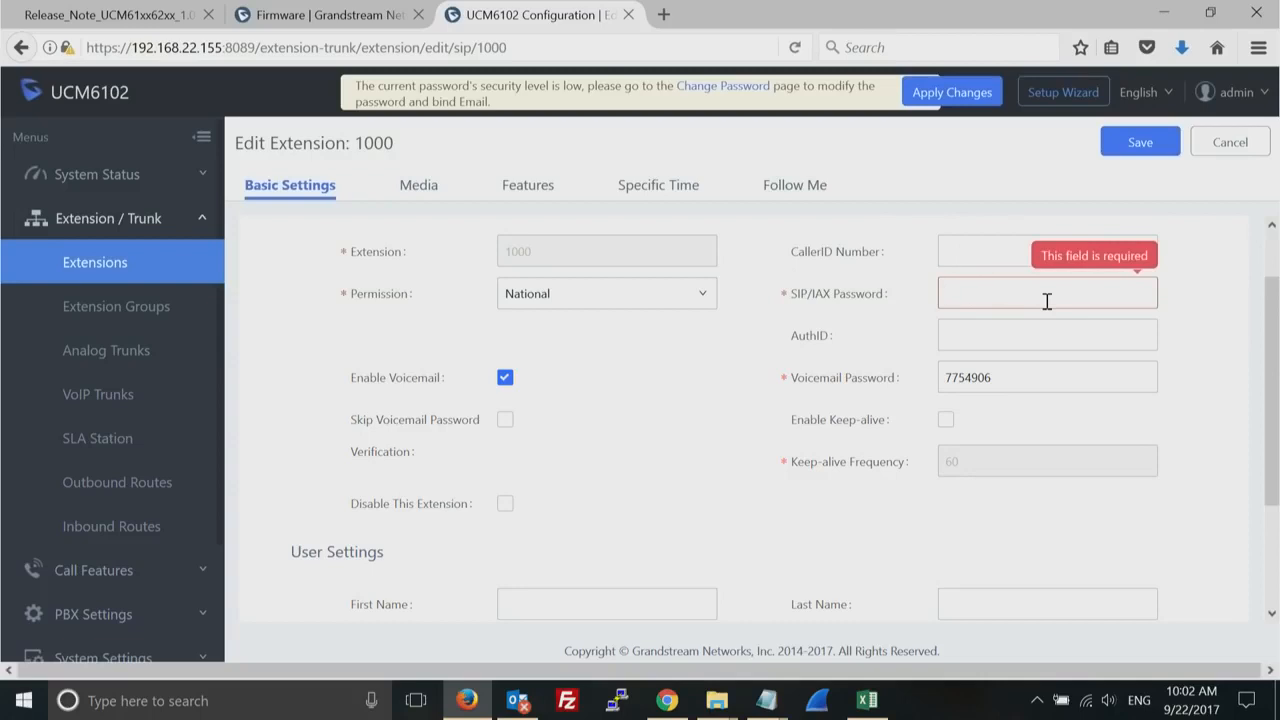
# - Look over the name and email fields in extension 1000's user settings and discard the edits
pyautogui.moveTo(1270, 470); pyautogui.dragTo(1267, 578)
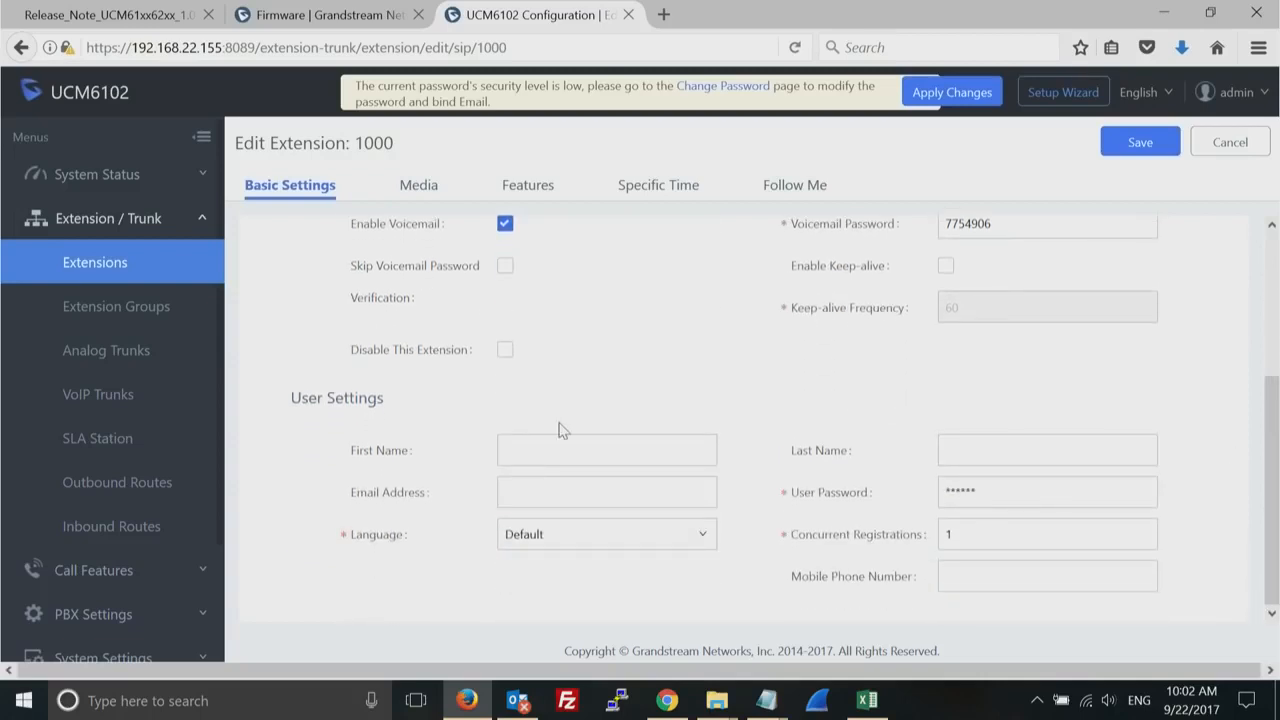
pyautogui.click(520, 447)
pyautogui.click(529, 493)
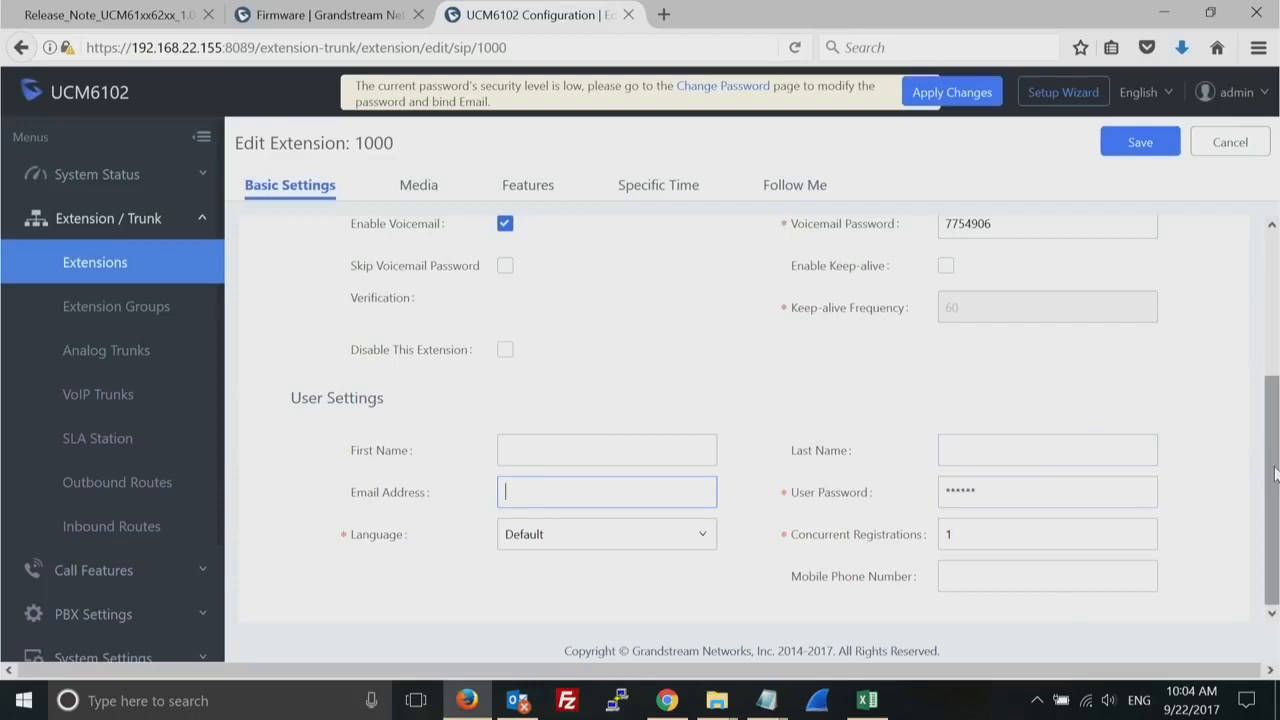
pyautogui.scroll(4, 1275, 465)
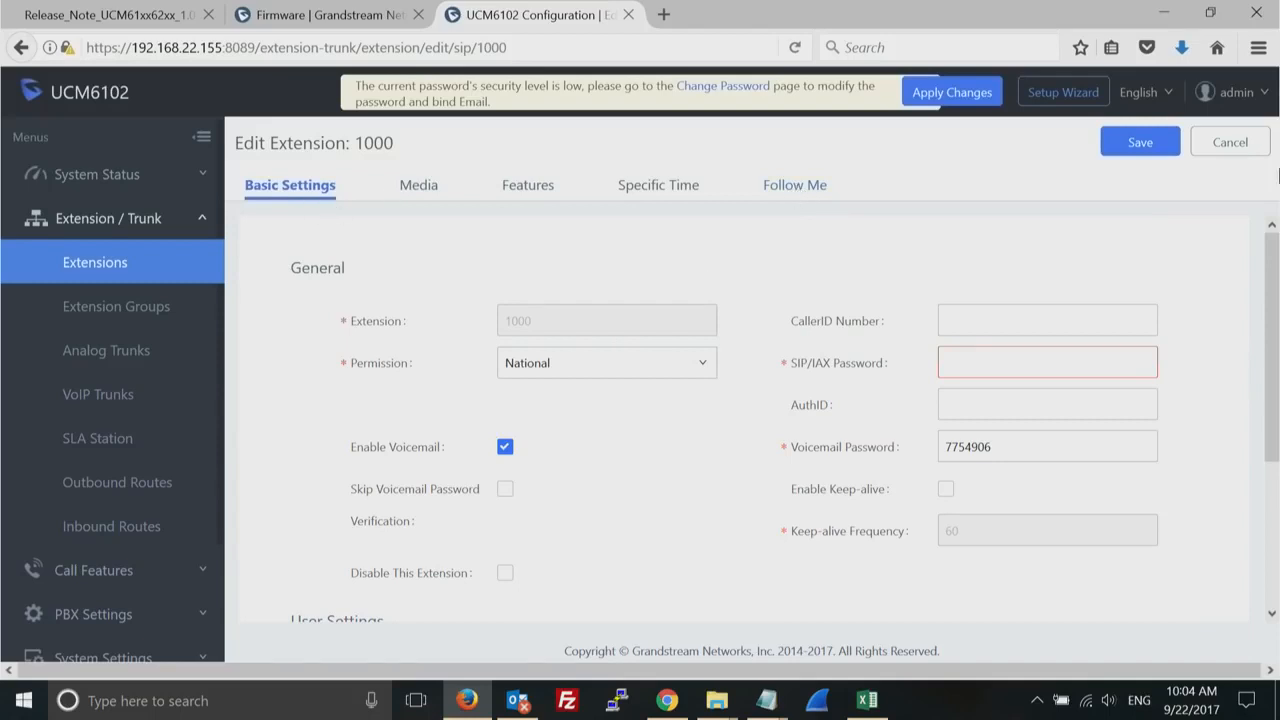
pyautogui.click(1236, 150)
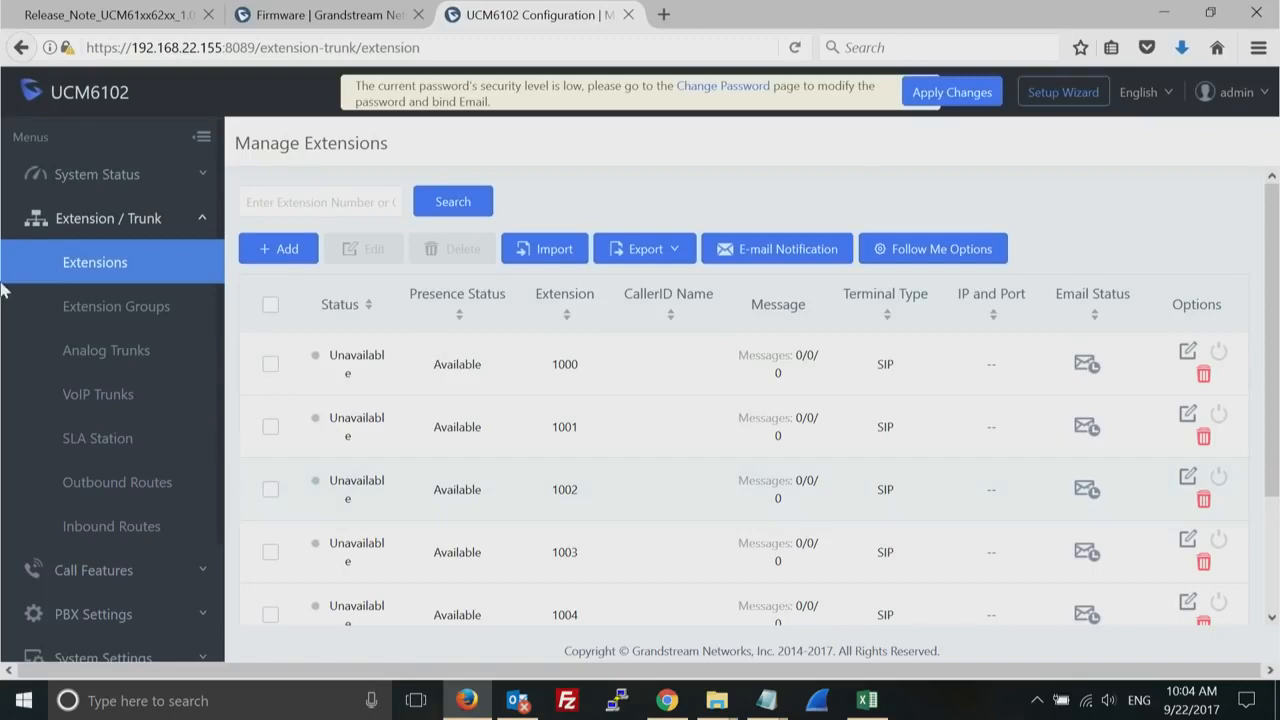
# - Open the Zero Config page among the value-added features and view its Global Policy options
pyautogui.click(205, 218)
pyautogui.click(73, 486)
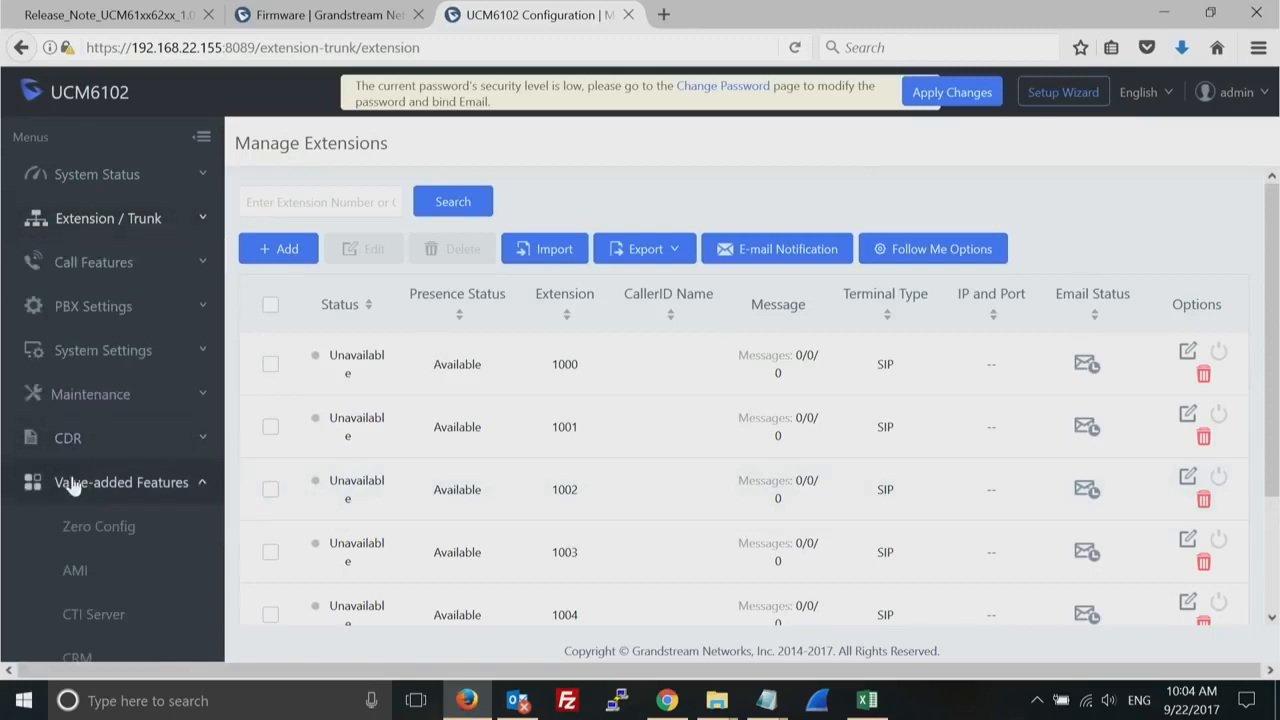
pyautogui.click(130, 529)
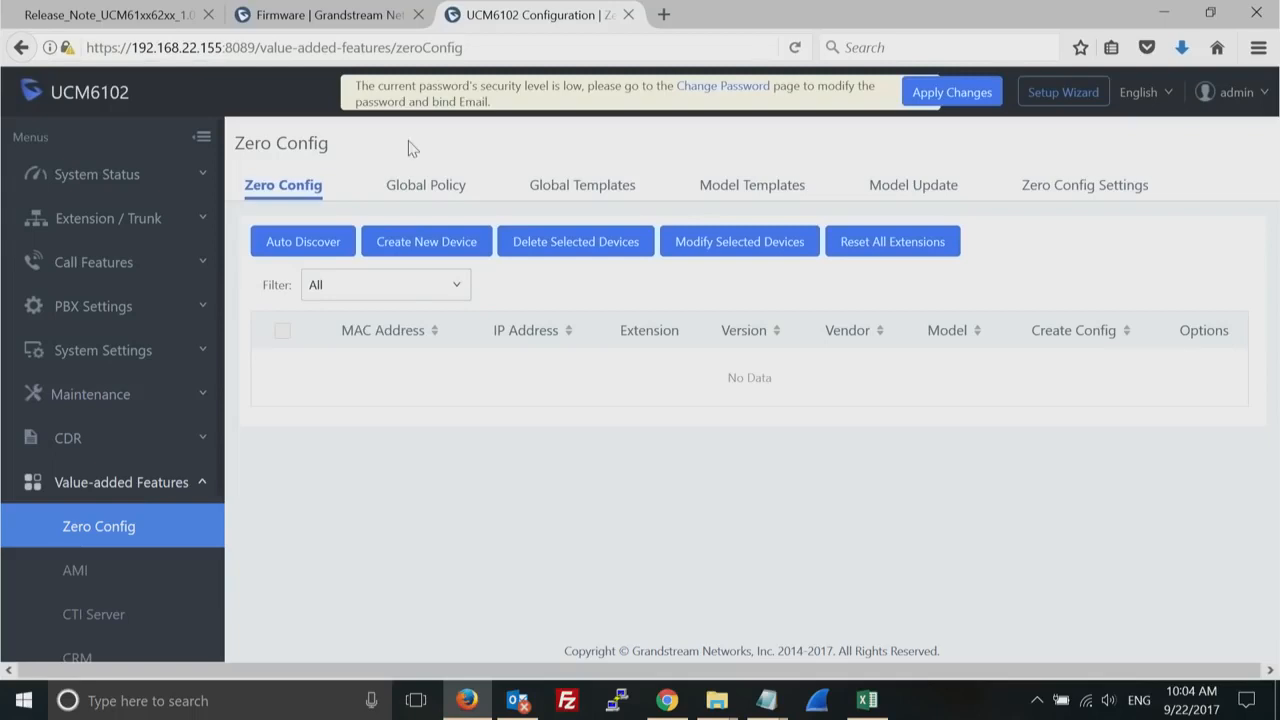
pyautogui.click(429, 190)
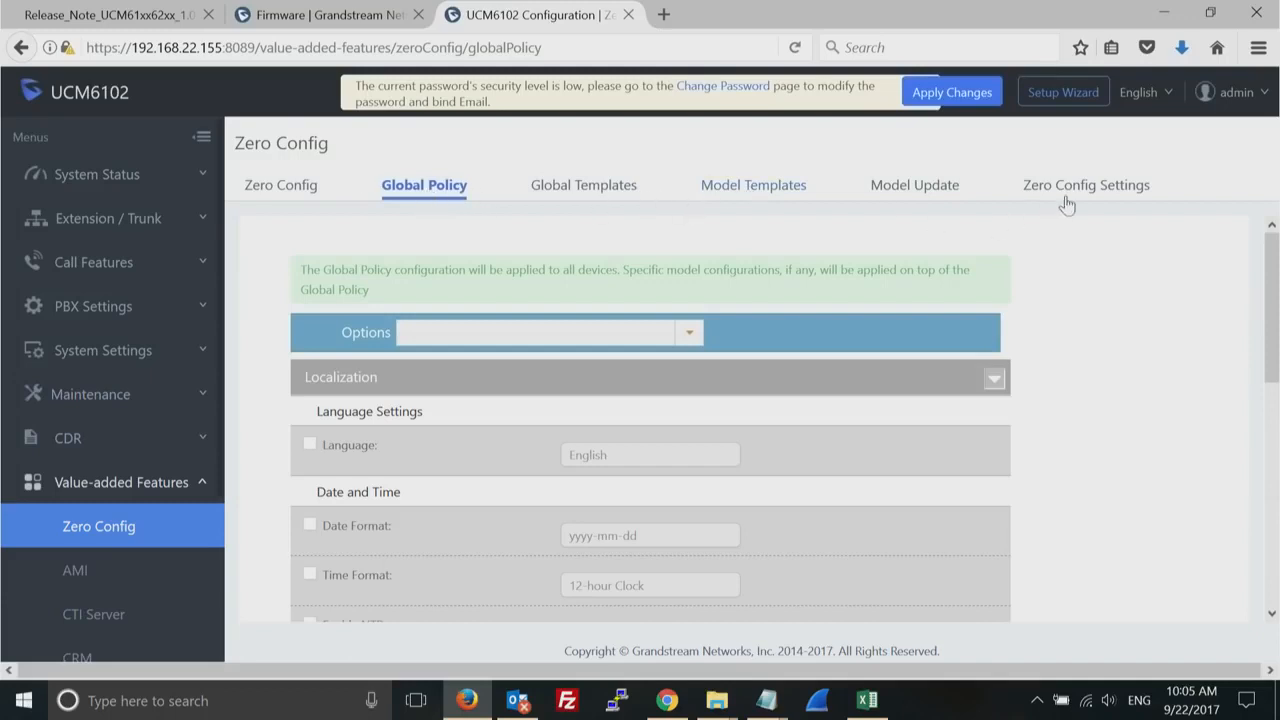
# - Enable Automatic Configuration Assignment in the Zero Config settings and view the extension assignment options
pyautogui.click(1097, 195)
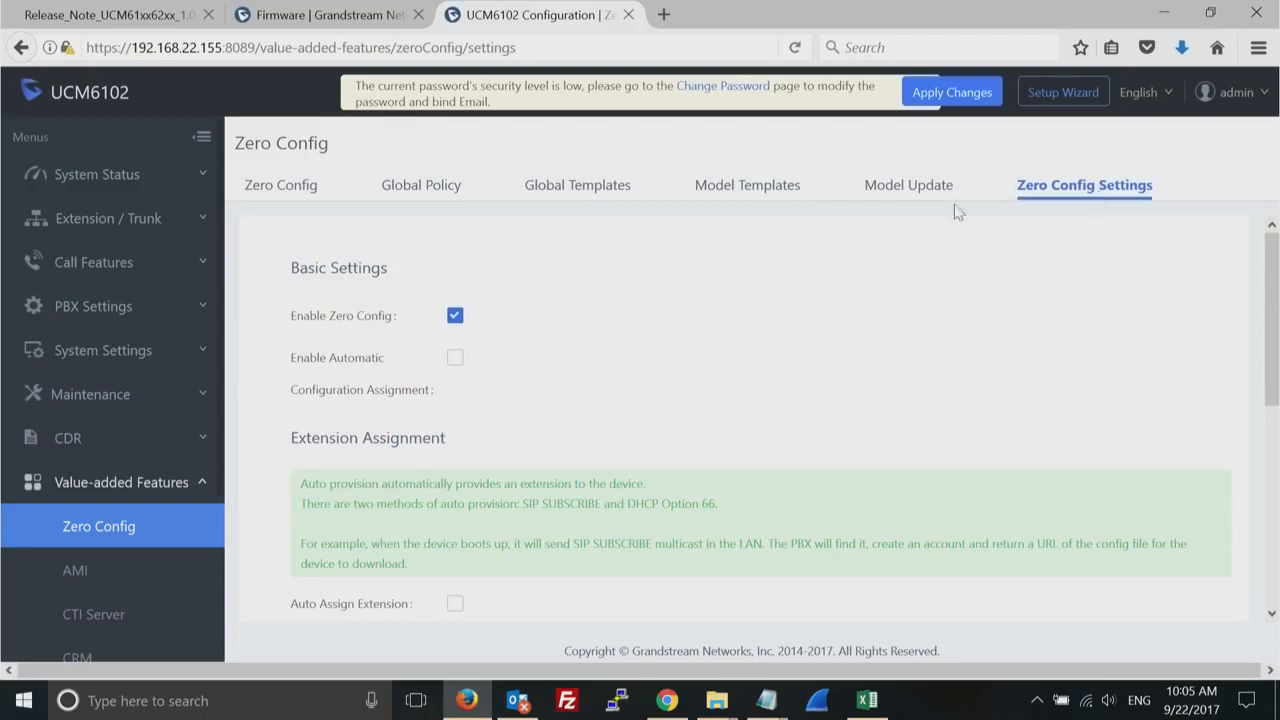
pyautogui.click(457, 363)
pyautogui.moveTo(1274, 414); pyautogui.dragTo(1274, 545)
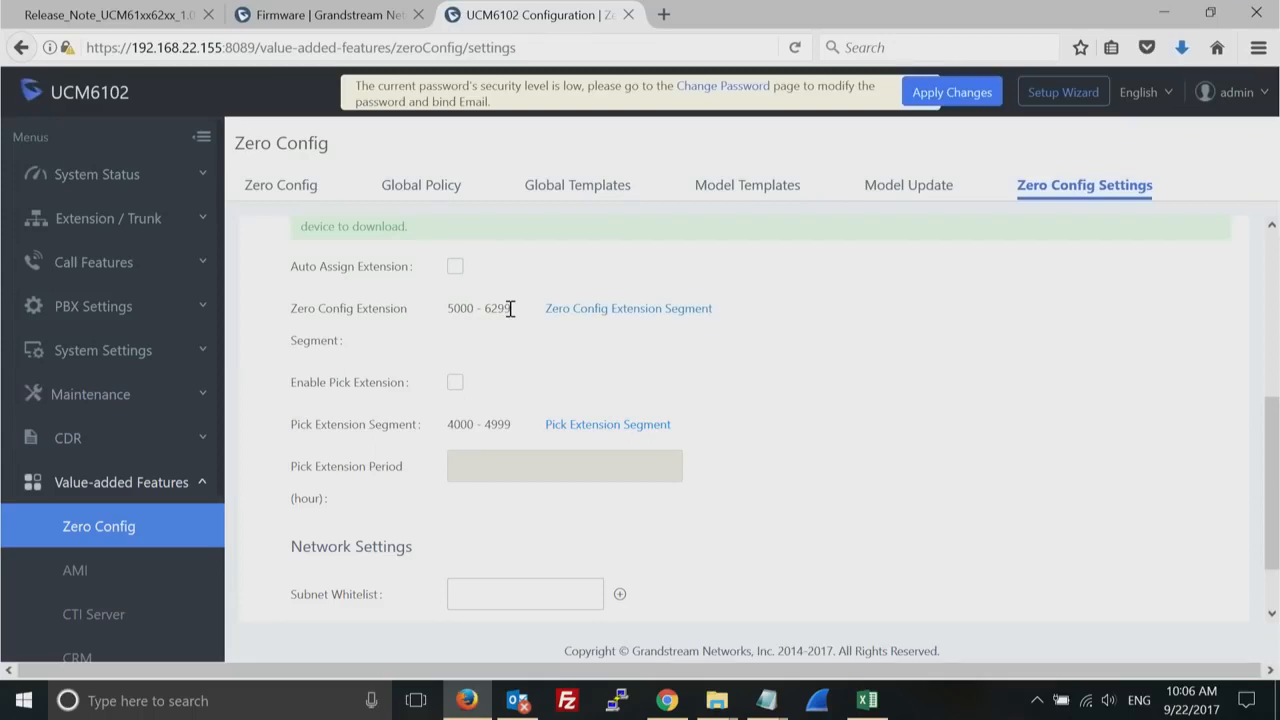
# - Enable Pick Extension in the Zero Config settings and view the Subnet Whitelist field under Network Settings
pyautogui.click(455, 385)
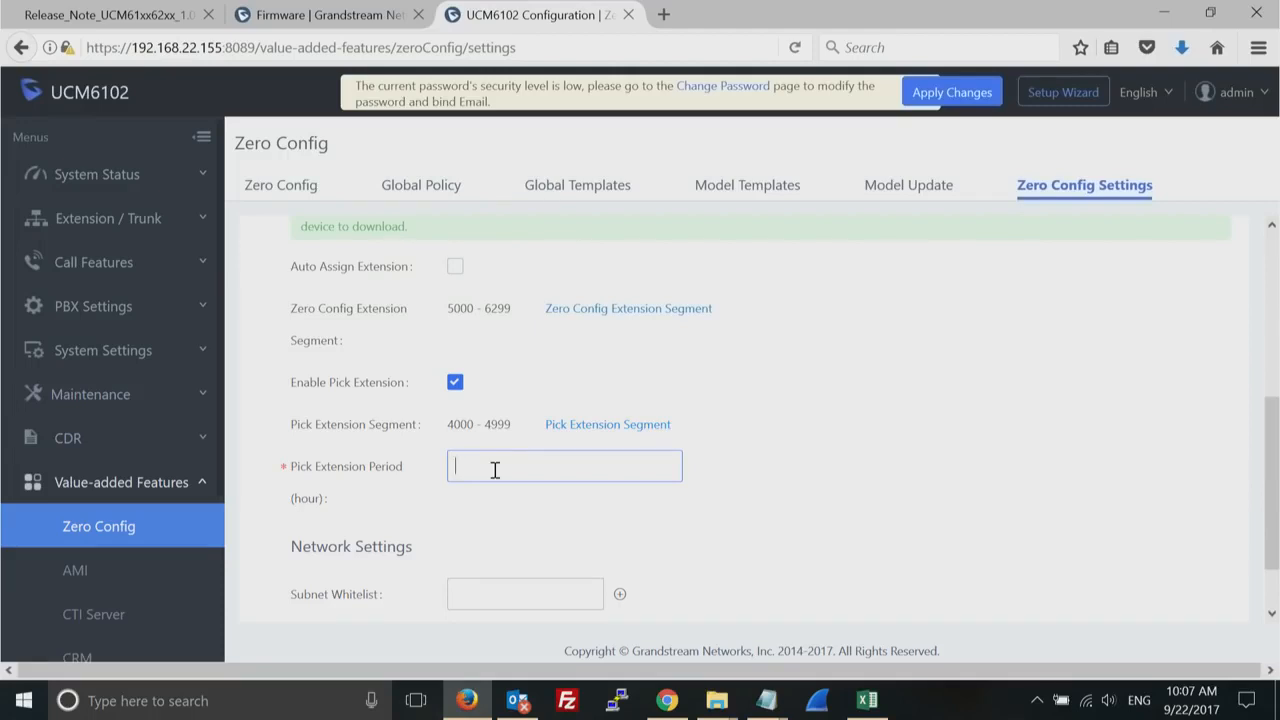
pyautogui.click(1273, 614)
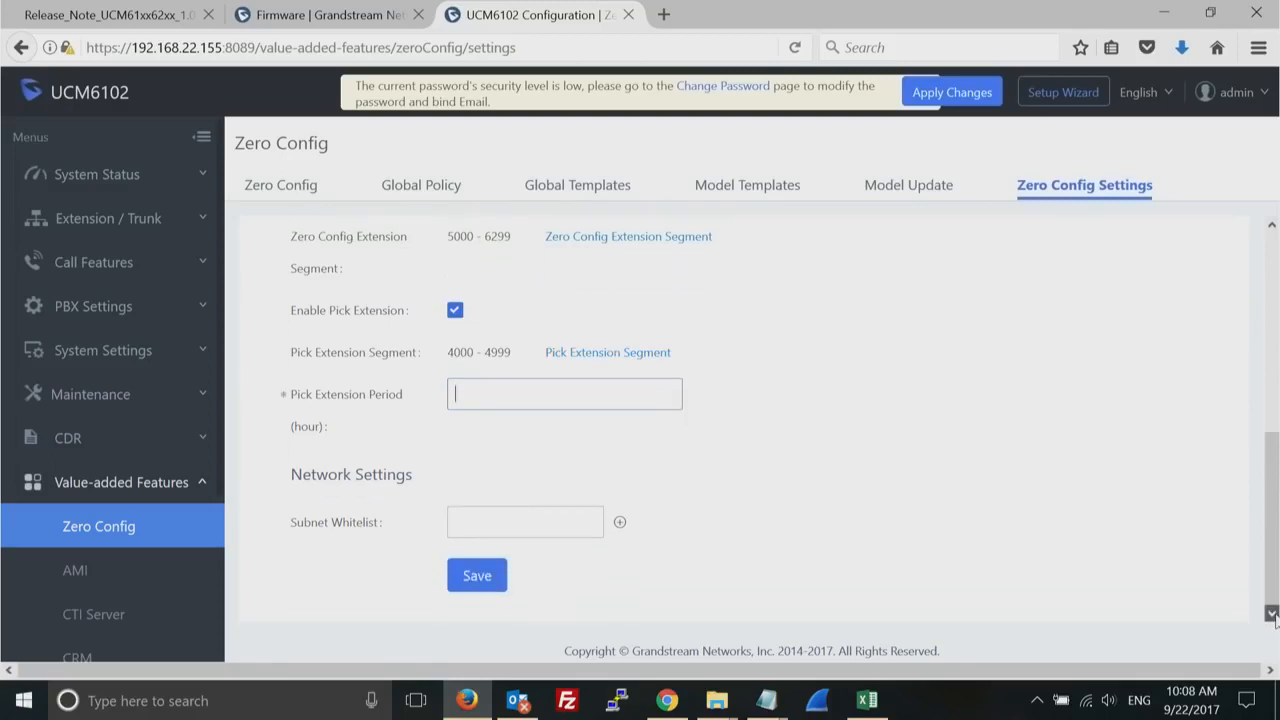
pyautogui.click(554, 524)
# - Try the Language override in the Global Policy localization settings, view the available languages, and disable the override again
pyautogui.click(424, 186)
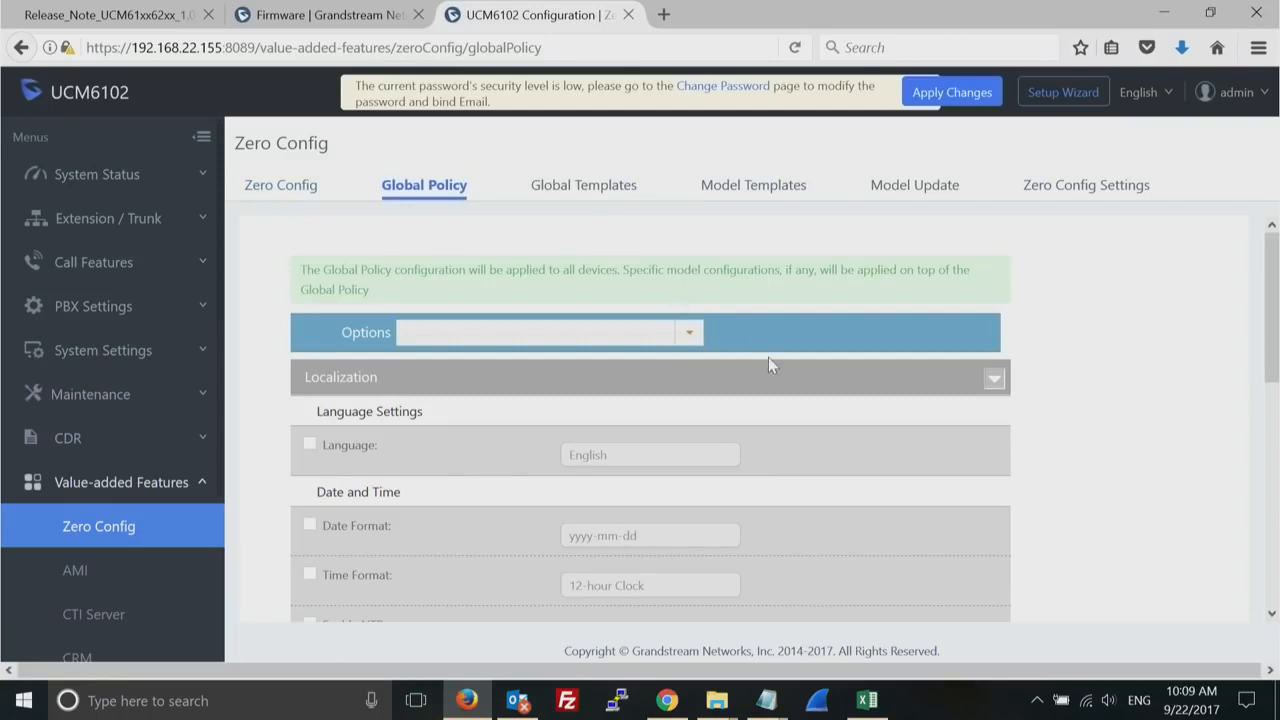
pyautogui.click(310, 445)
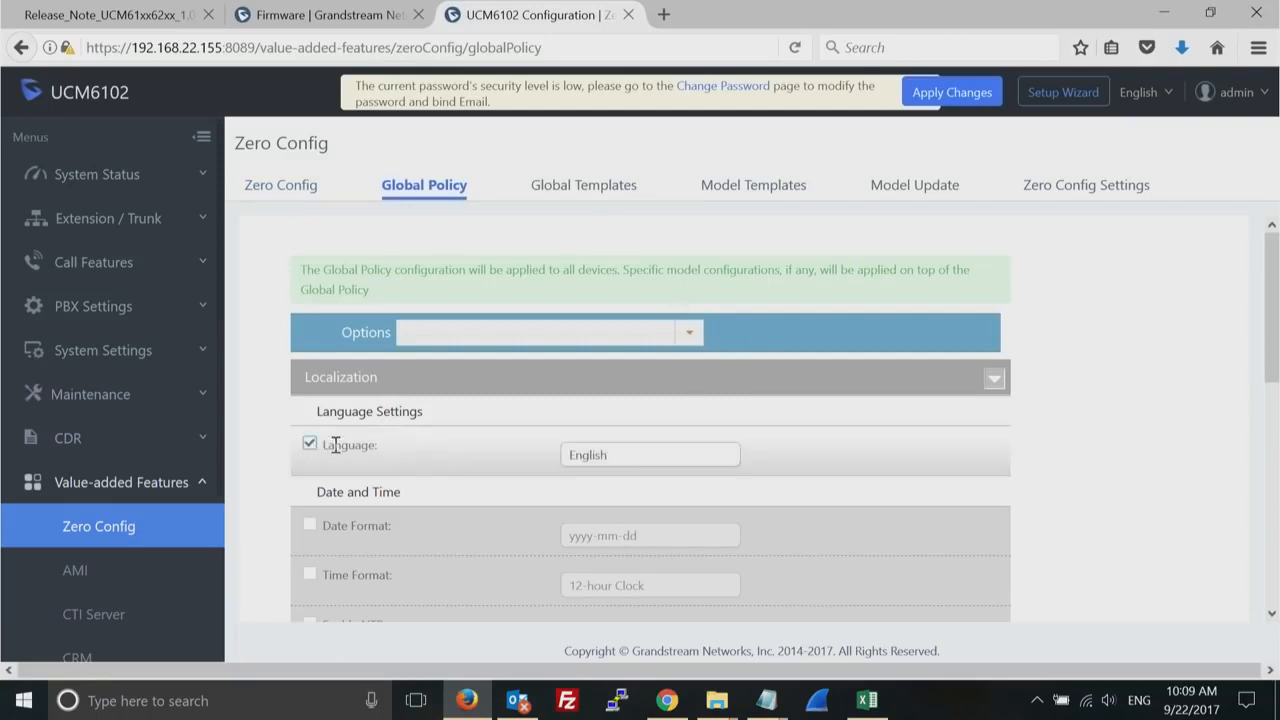
pyautogui.click(648, 455)
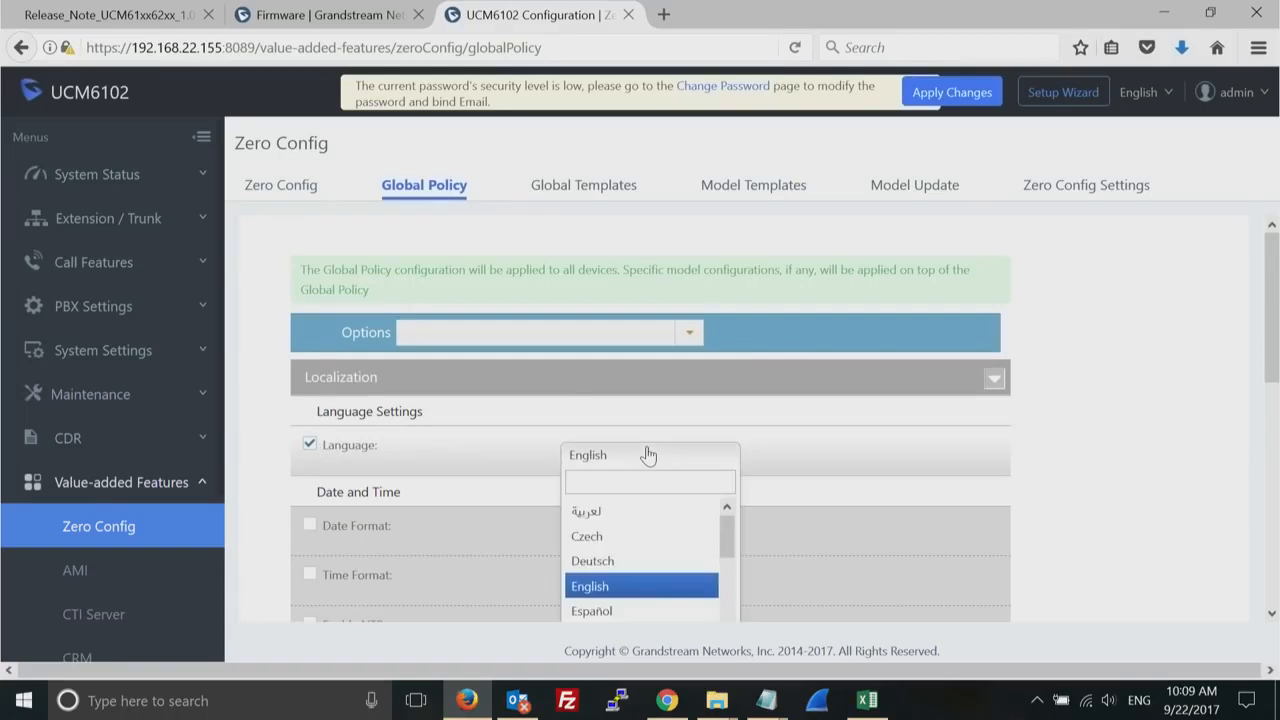
pyautogui.click(648, 455)
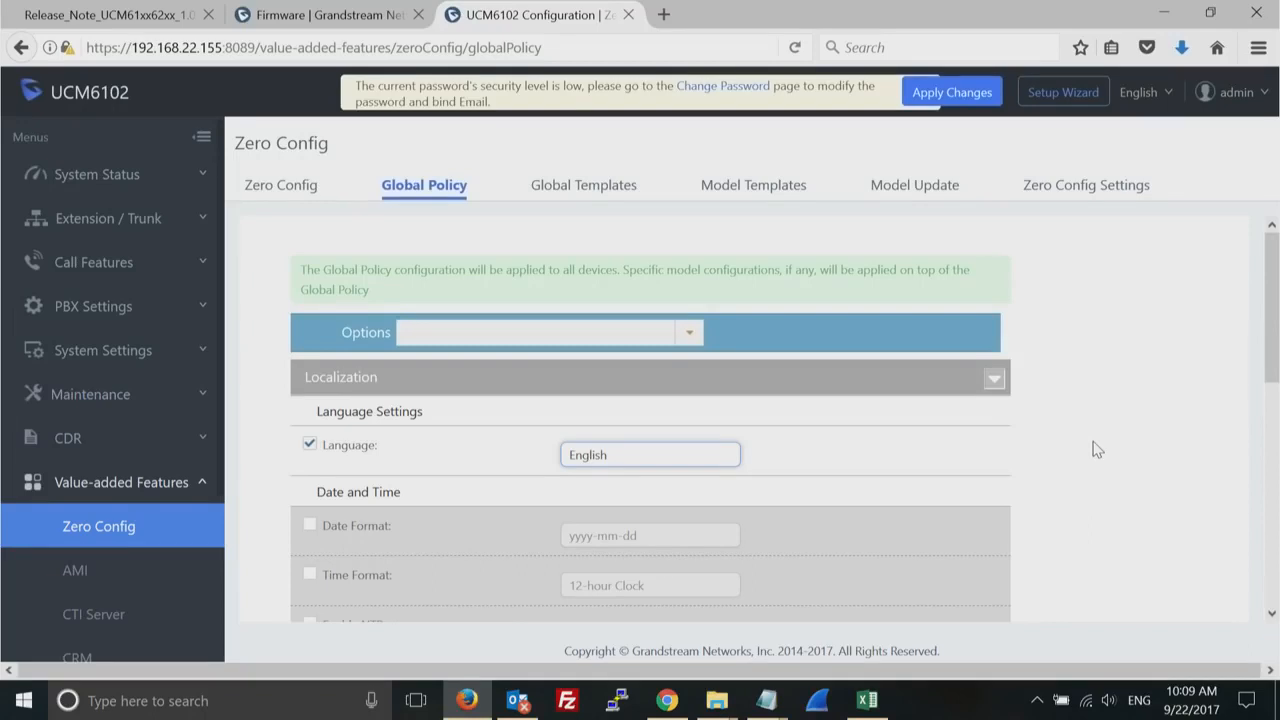
pyautogui.click(310, 442)
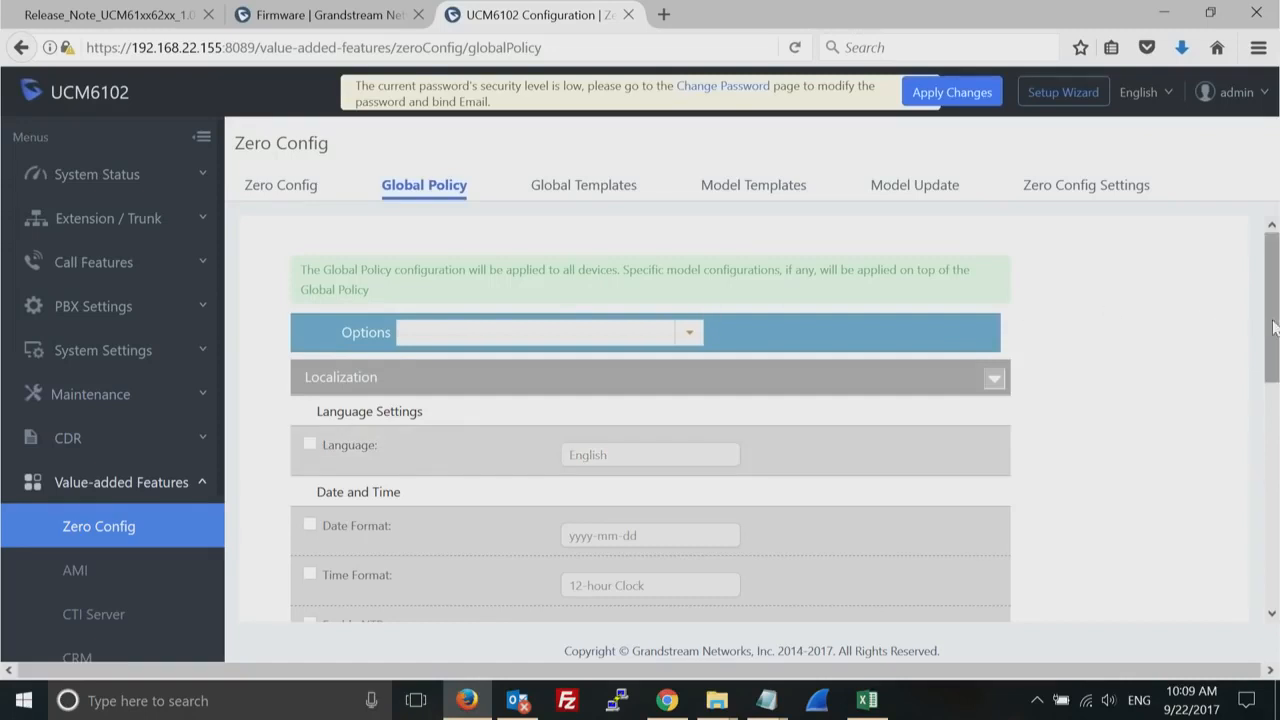
pyautogui.moveTo(1271, 323); pyautogui.dragTo(1271, 270)
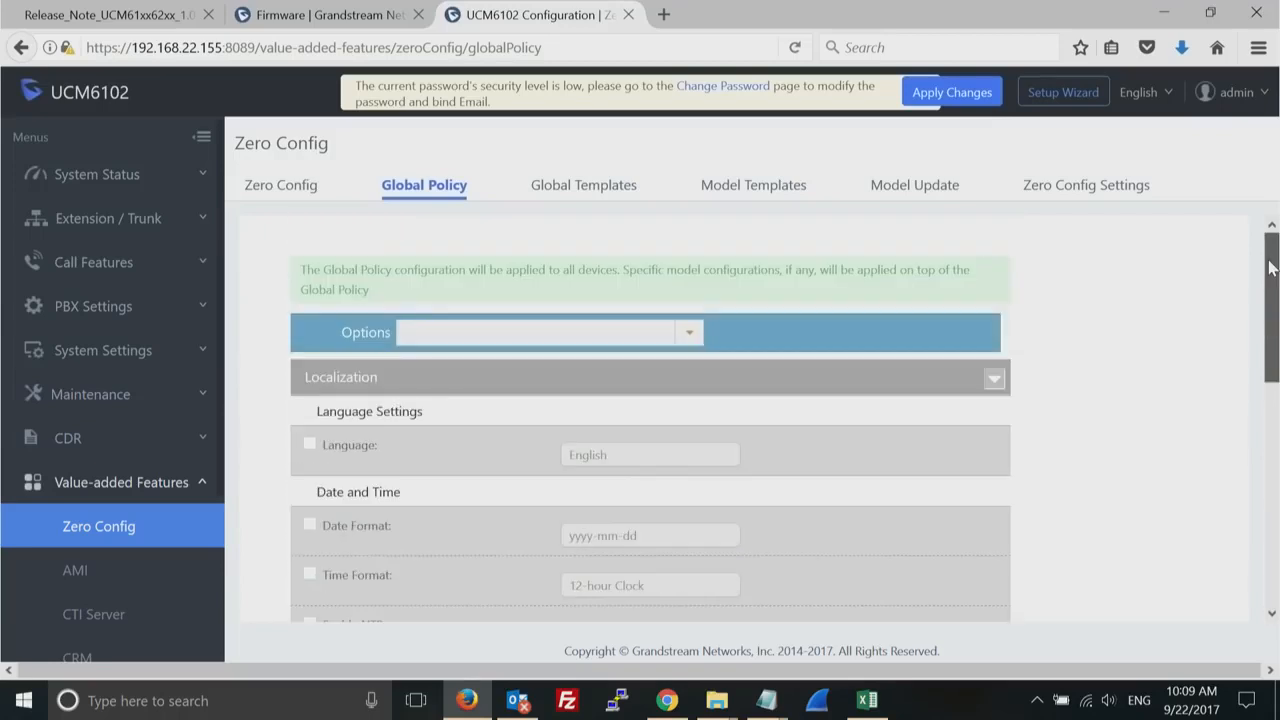
# - Look over the Global Templates and Model Templates pages and the model template package list under Model Update
pyautogui.click(598, 195)
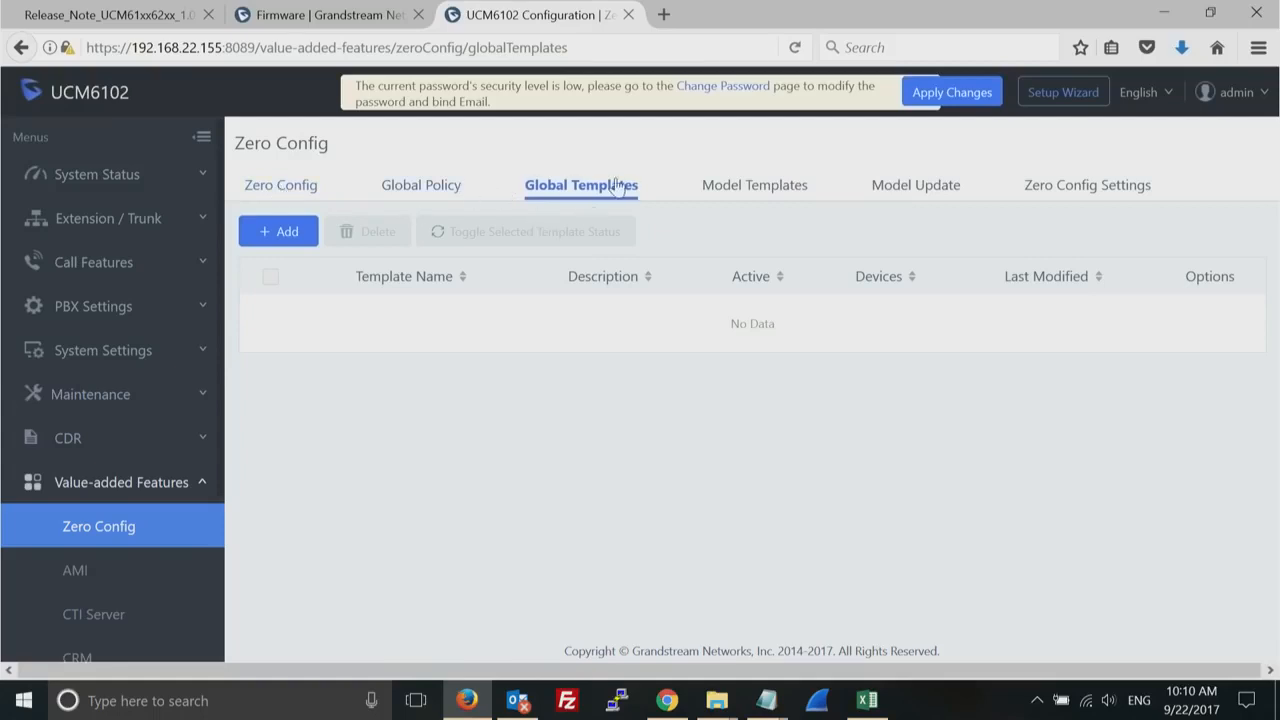
pyautogui.click(751, 186)
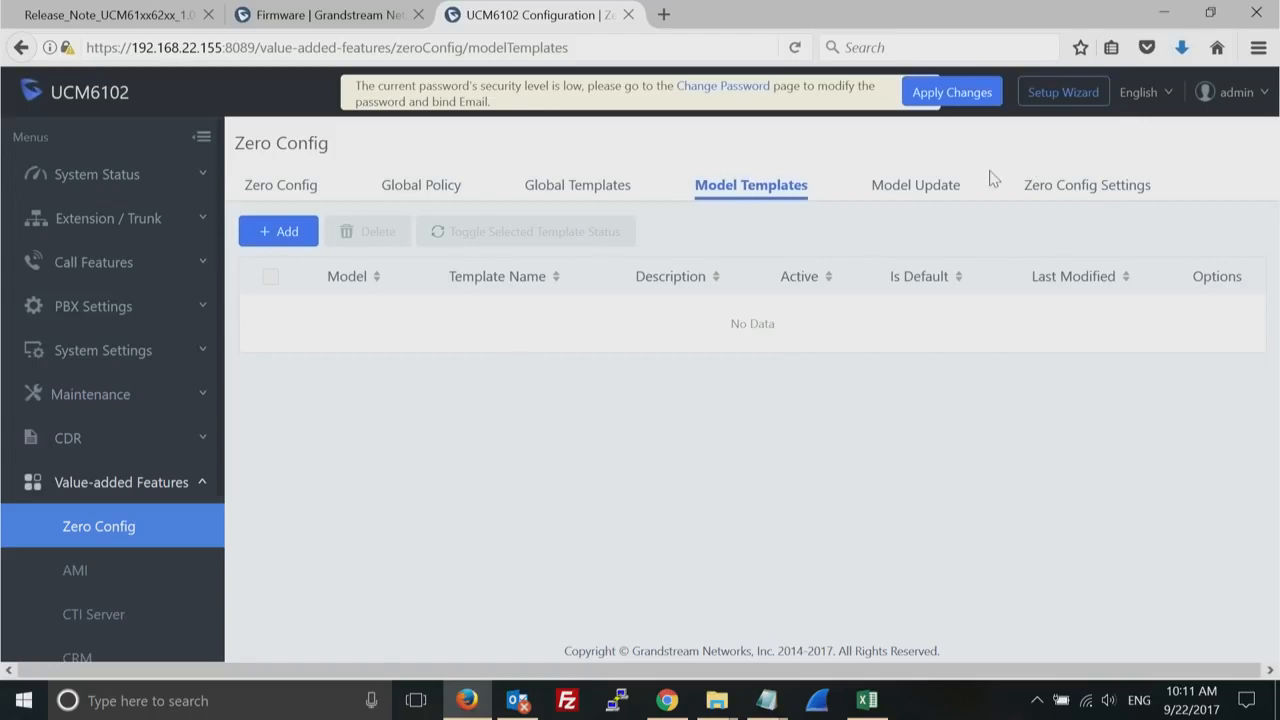
pyautogui.click(917, 191)
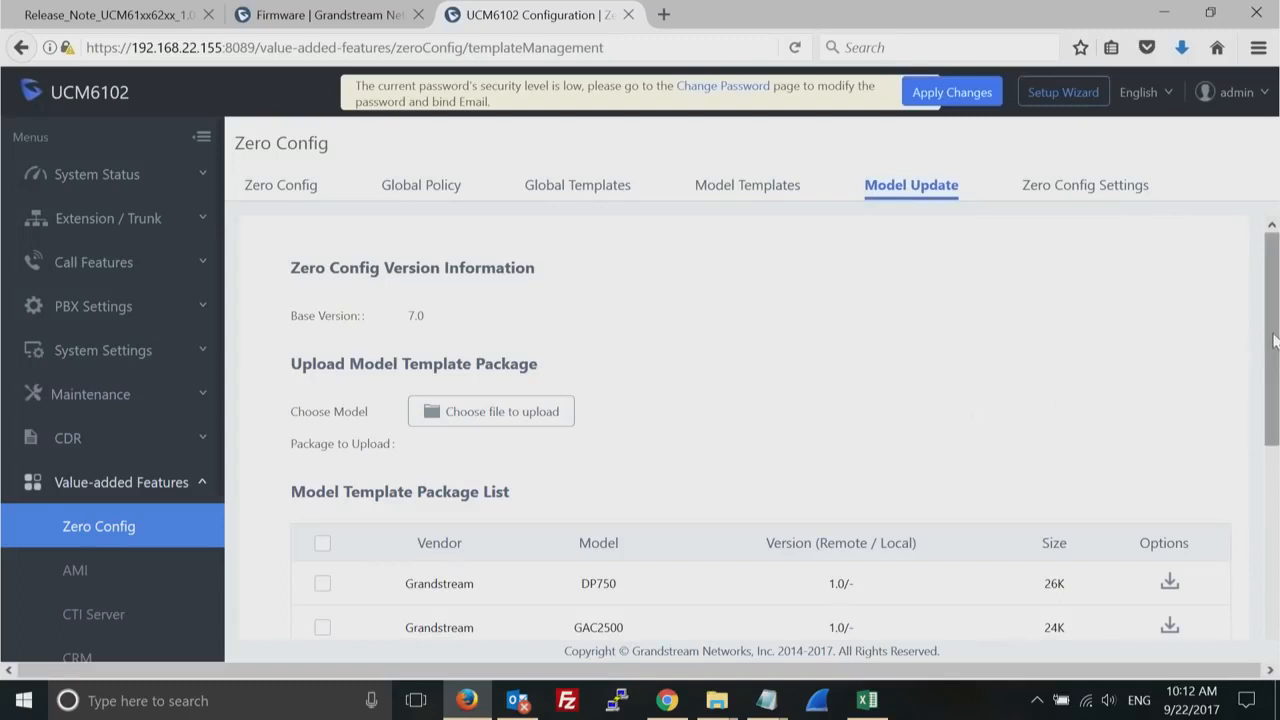
pyautogui.moveTo(1272, 342); pyautogui.dragTo(1276, 565)
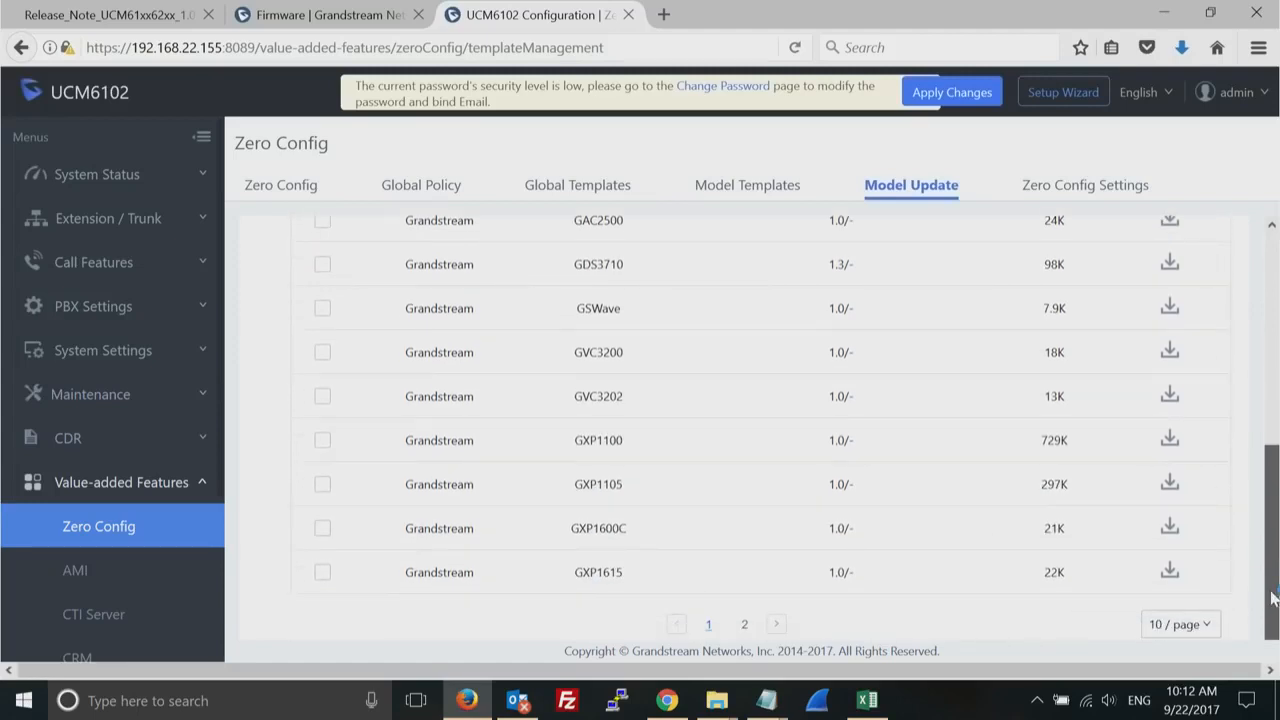
pyautogui.doubleClick(596, 356)
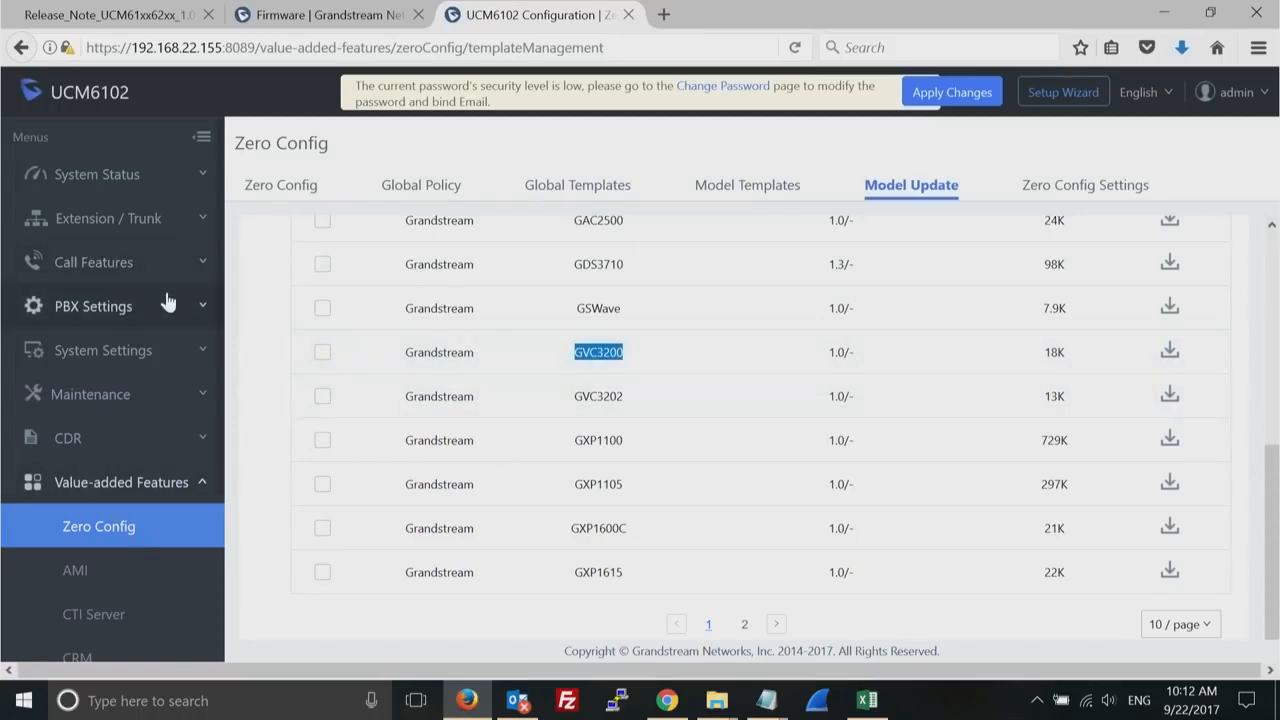
# - Create and save an analog trunk named analog_test that uses FXO ports 1 and 2
pyautogui.click(183, 218)
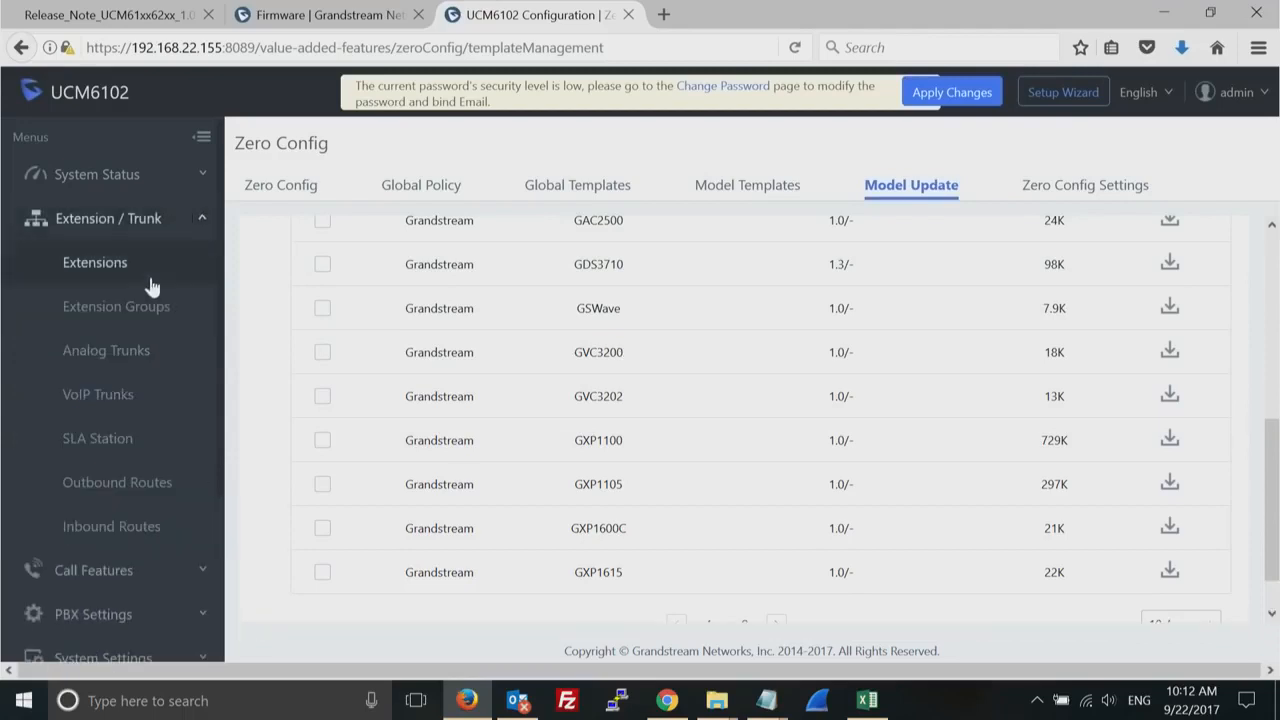
pyautogui.click(131, 360)
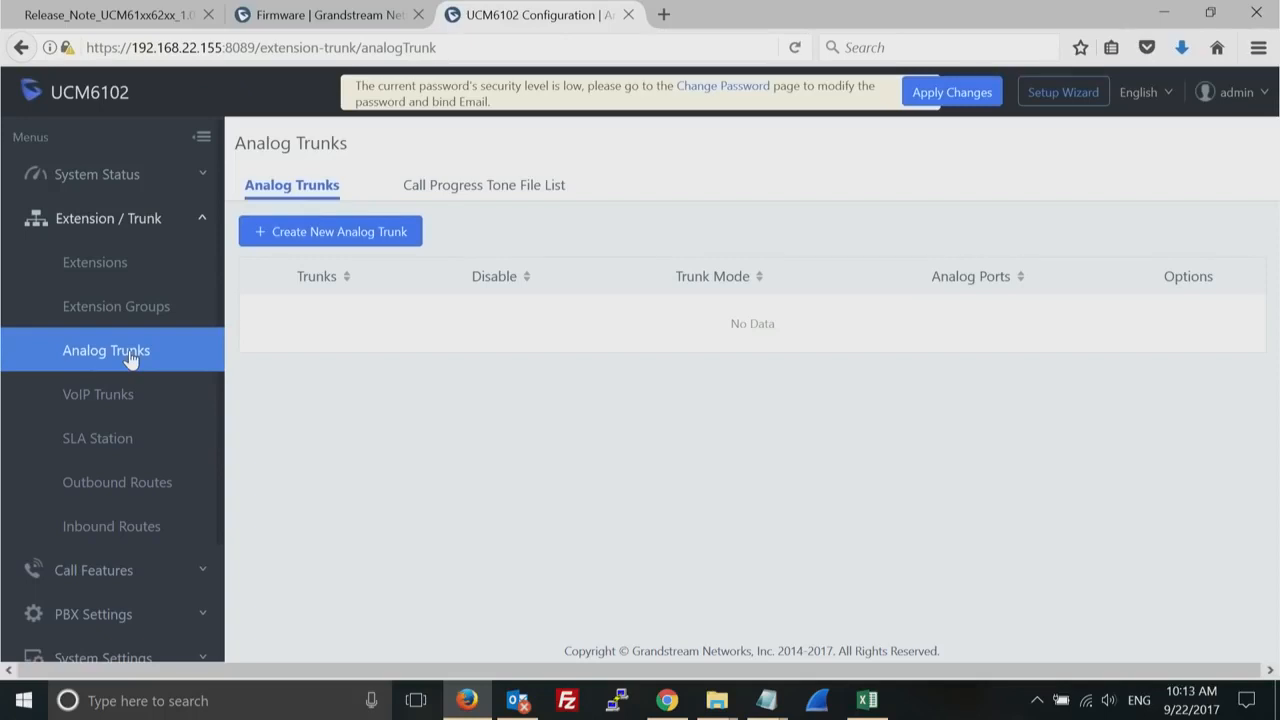
pyautogui.click(361, 235)
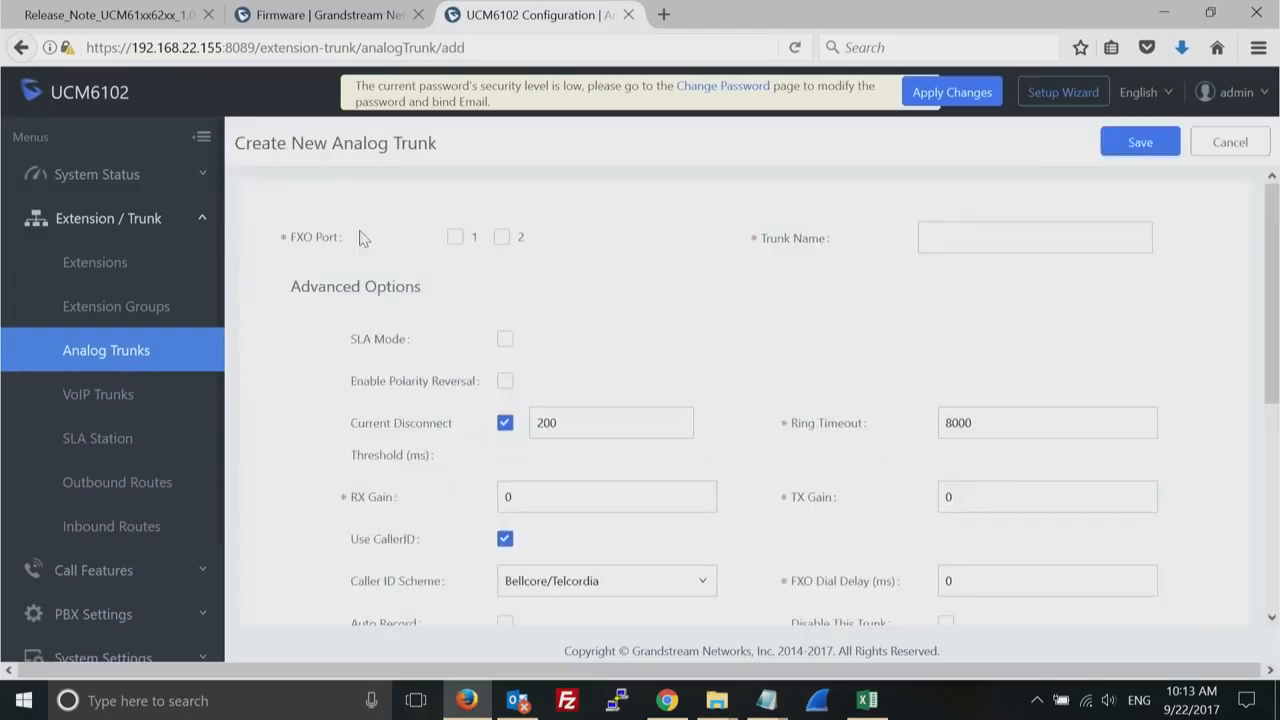
pyautogui.click(454, 242)
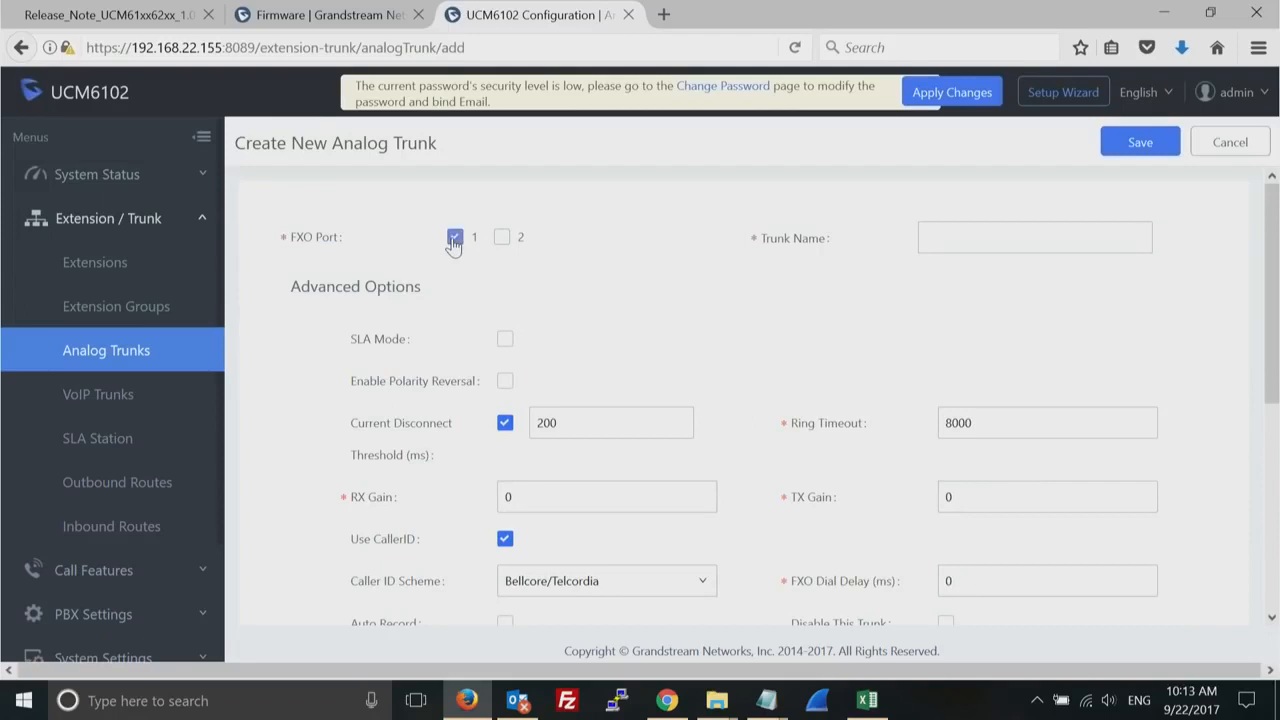
pyautogui.click(504, 239)
pyautogui.click(953, 236)
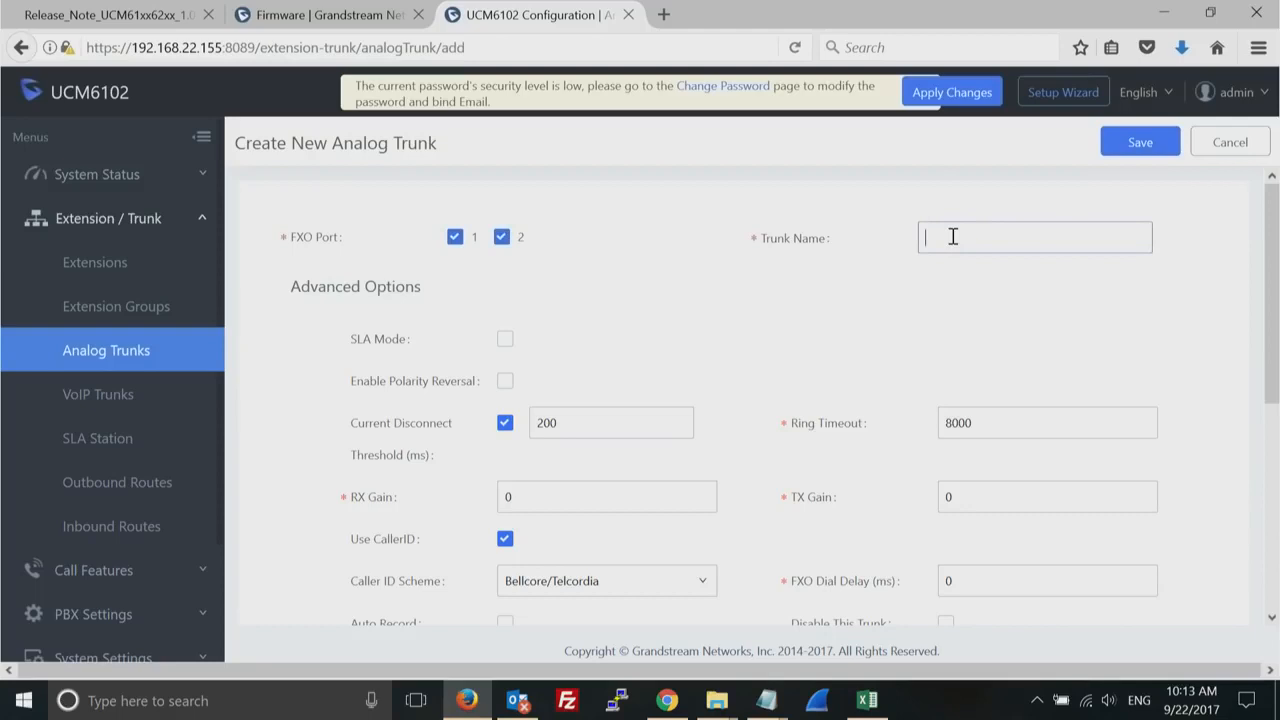
pyautogui.write('analog_test')
pyautogui.scroll(-2, 1270, 608)
pyautogui.scroll(-3, 1273, 608)
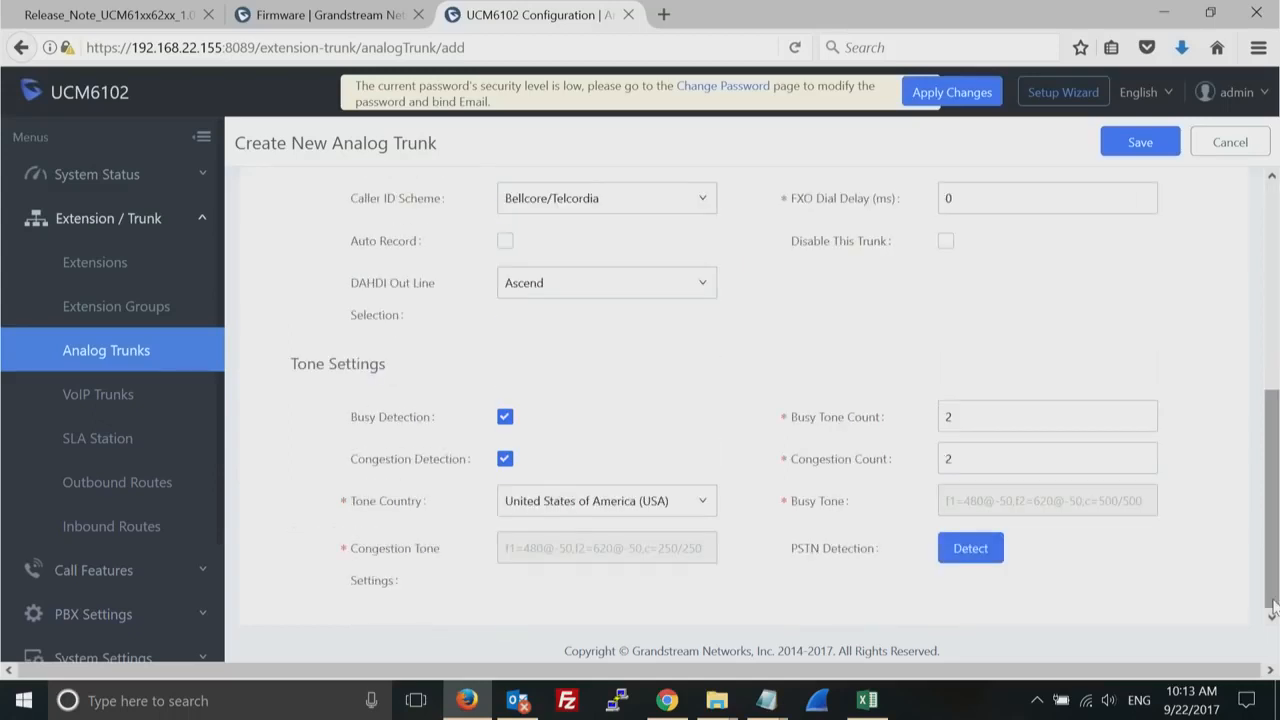
pyautogui.moveTo(1273, 608); pyautogui.dragTo(1270, 316)
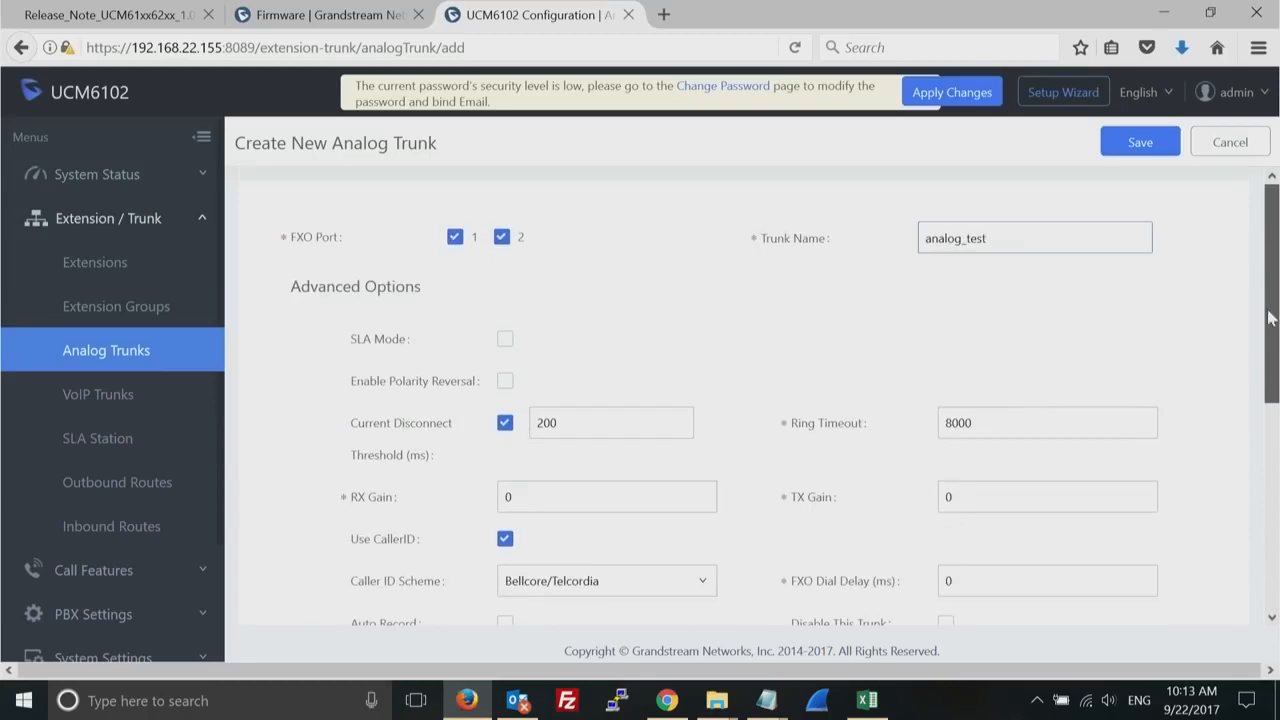
pyautogui.click(1128, 145)
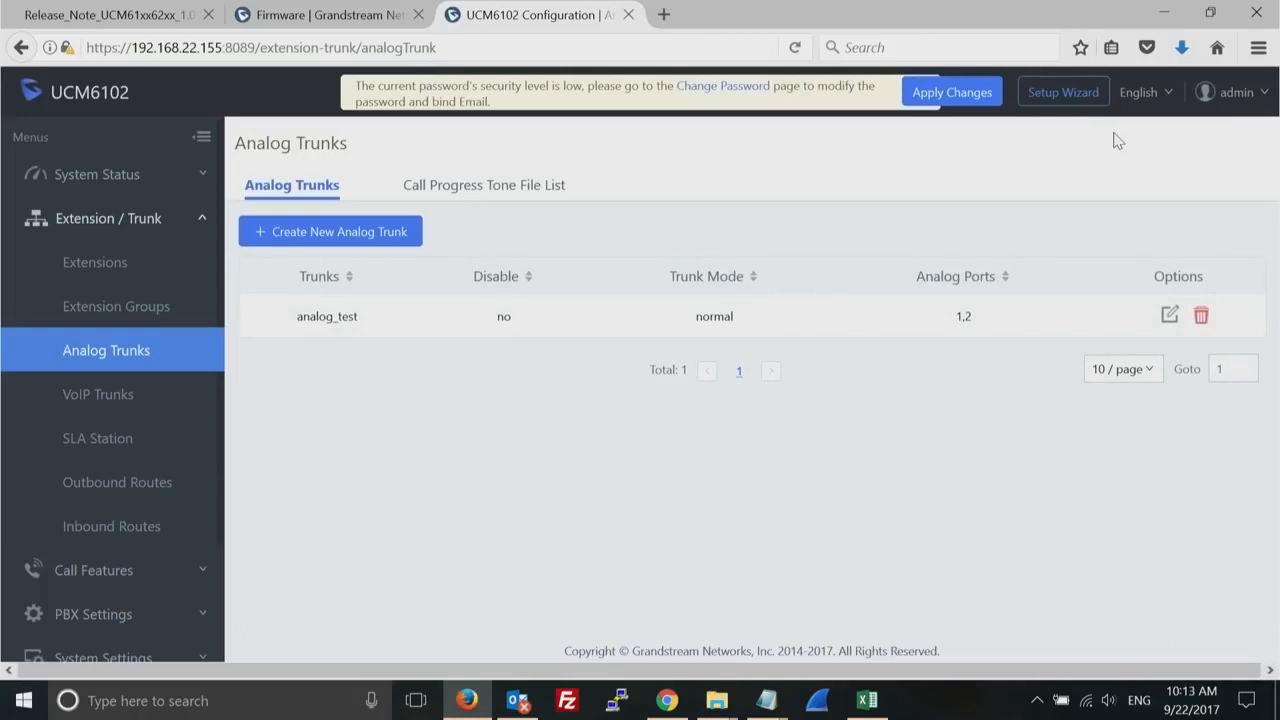
# - Open the analog_test trunk for editing and examine its Current Disconnect Threshold and Tone Settings
pyautogui.click(1169, 316)
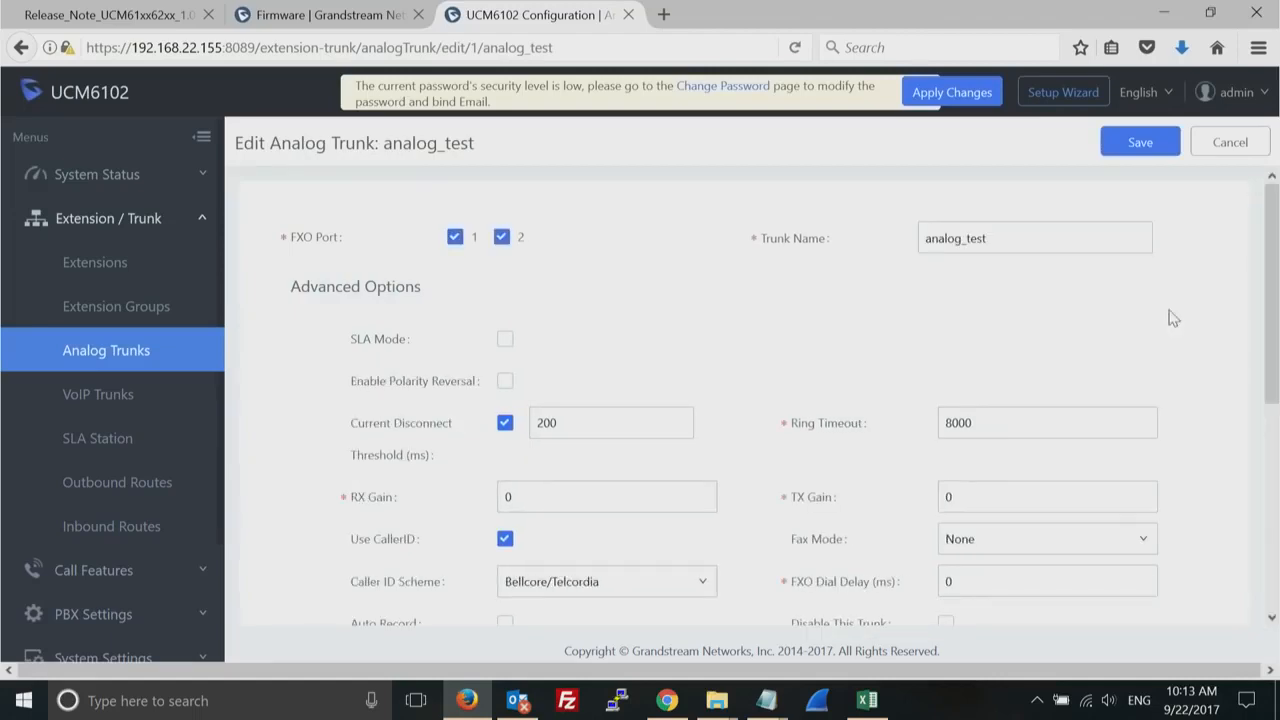
pyautogui.moveTo(1270, 287); pyautogui.dragTo(1266, 368)
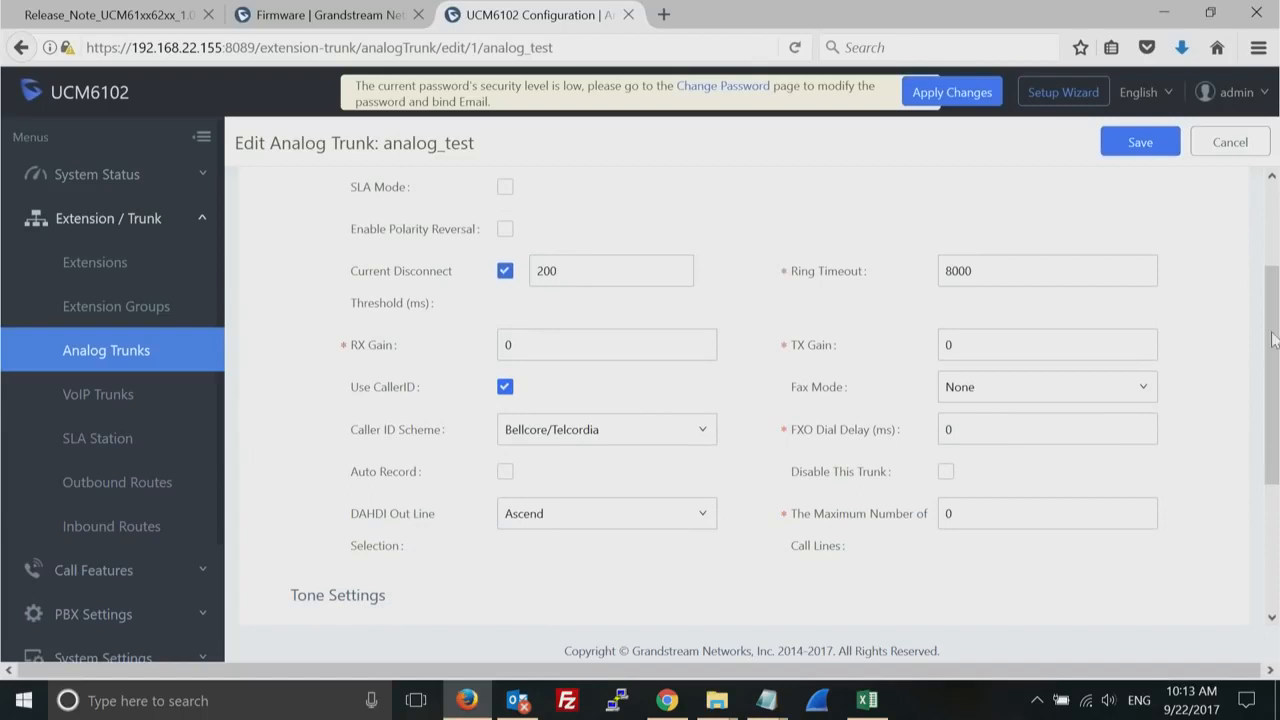
pyautogui.doubleClick(570, 282)
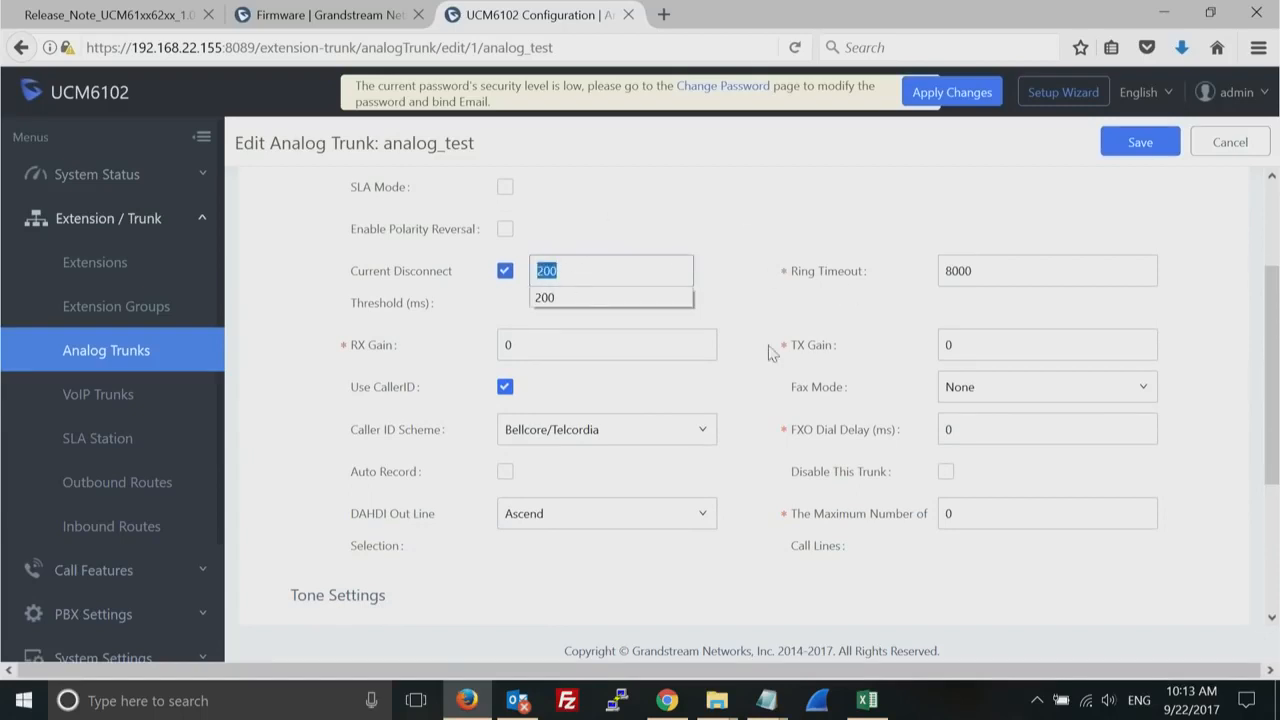
pyautogui.moveTo(845, 432)
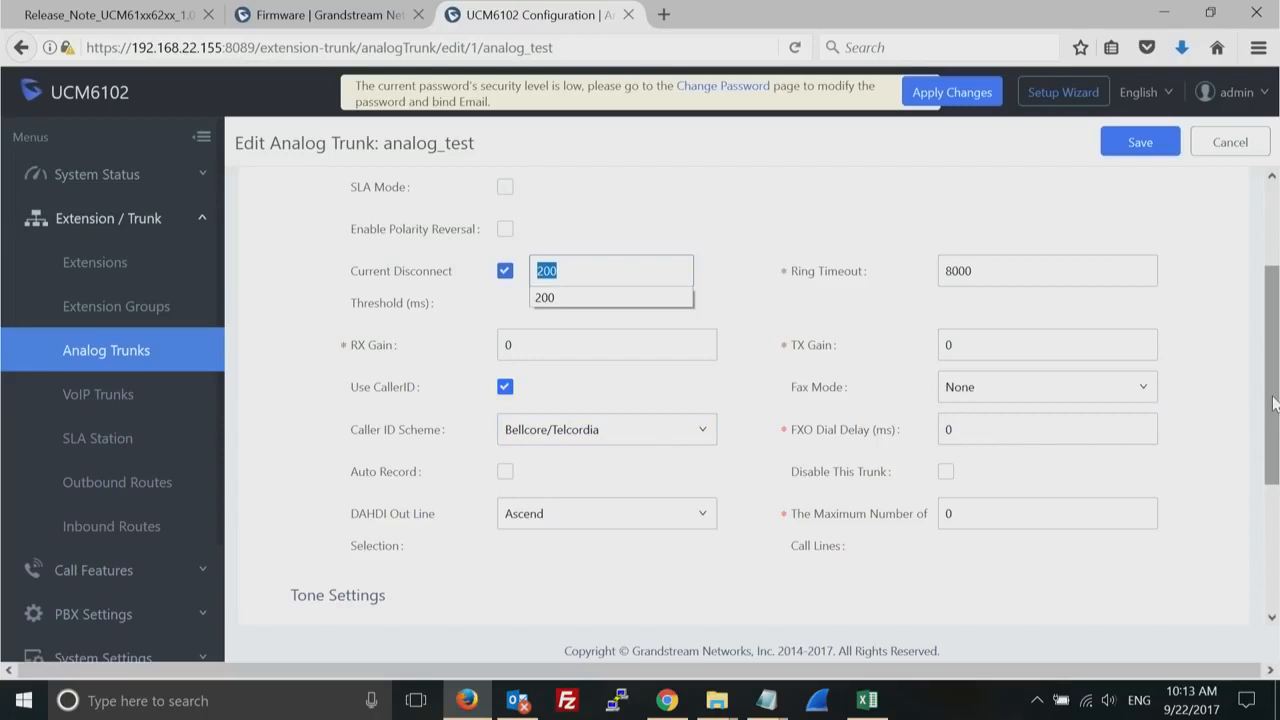
pyautogui.moveTo(1274, 402); pyautogui.dragTo(1277, 583)
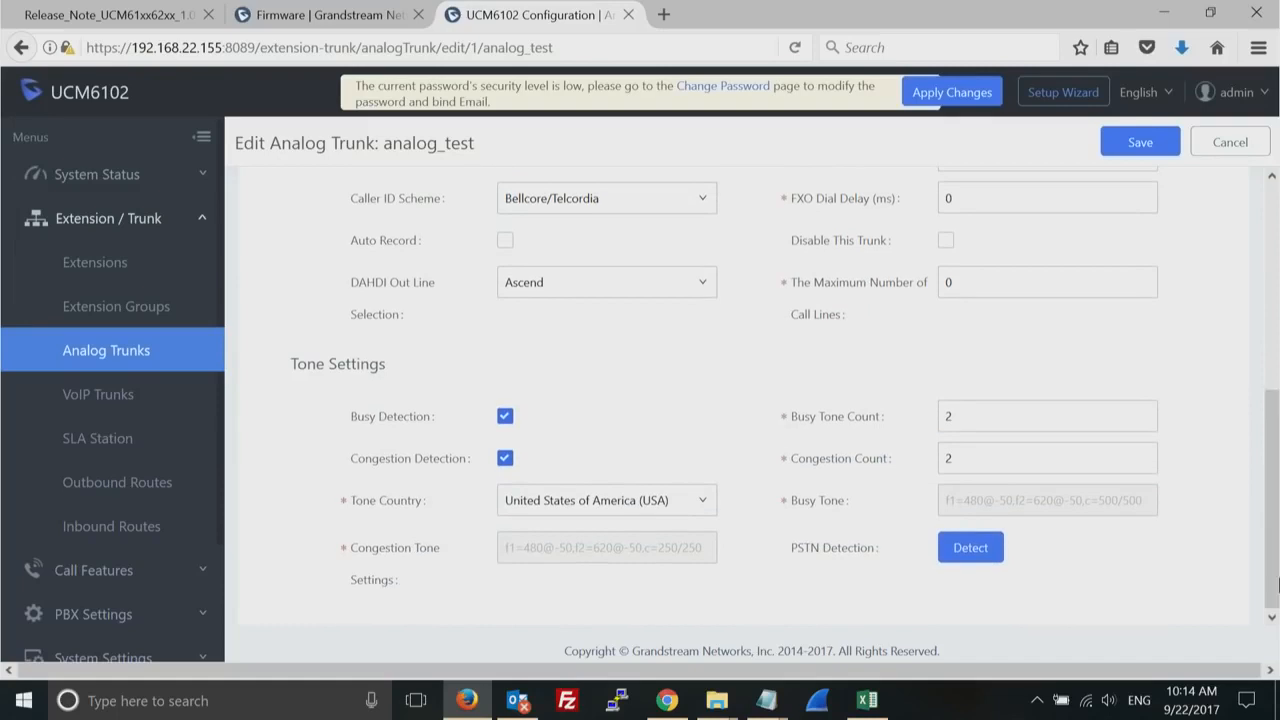
# - Try PSTN Detection with destination channel 2 and a destination phone number, and leave the trunk editor without running detection or saving
pyautogui.click(969, 549)
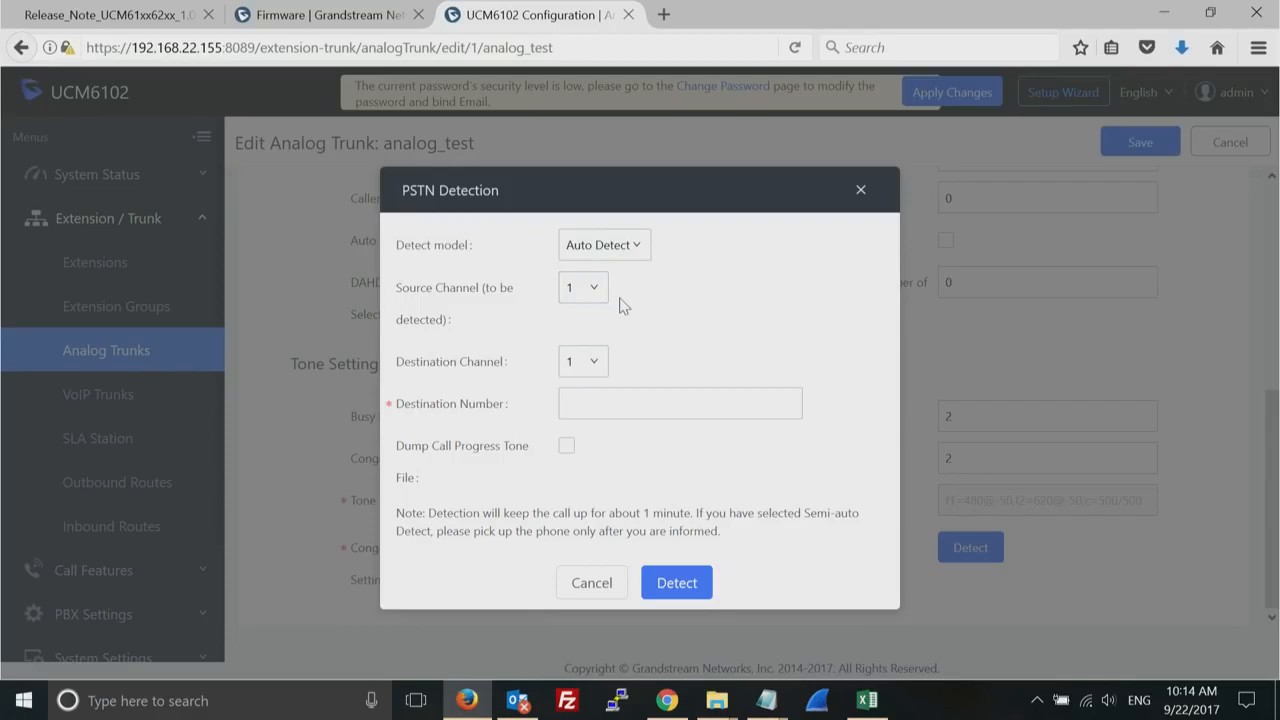
pyautogui.click(596, 367)
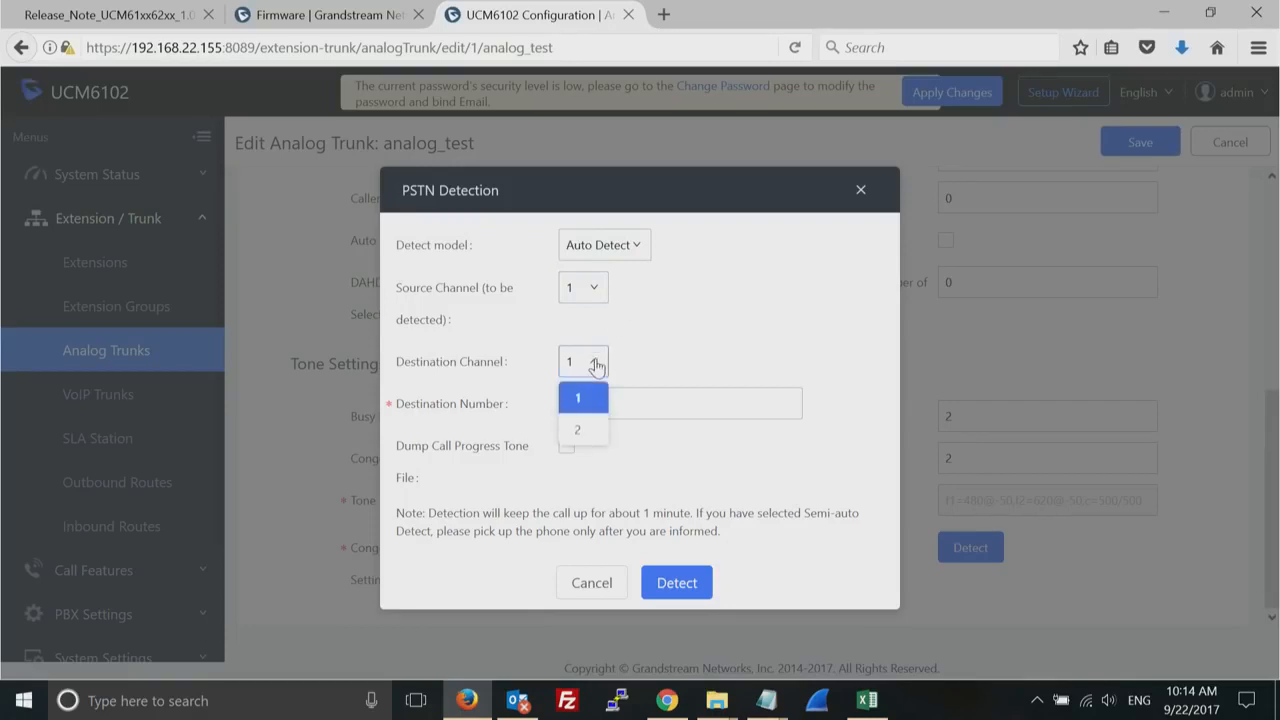
pyautogui.click(582, 431)
pyautogui.click(617, 404)
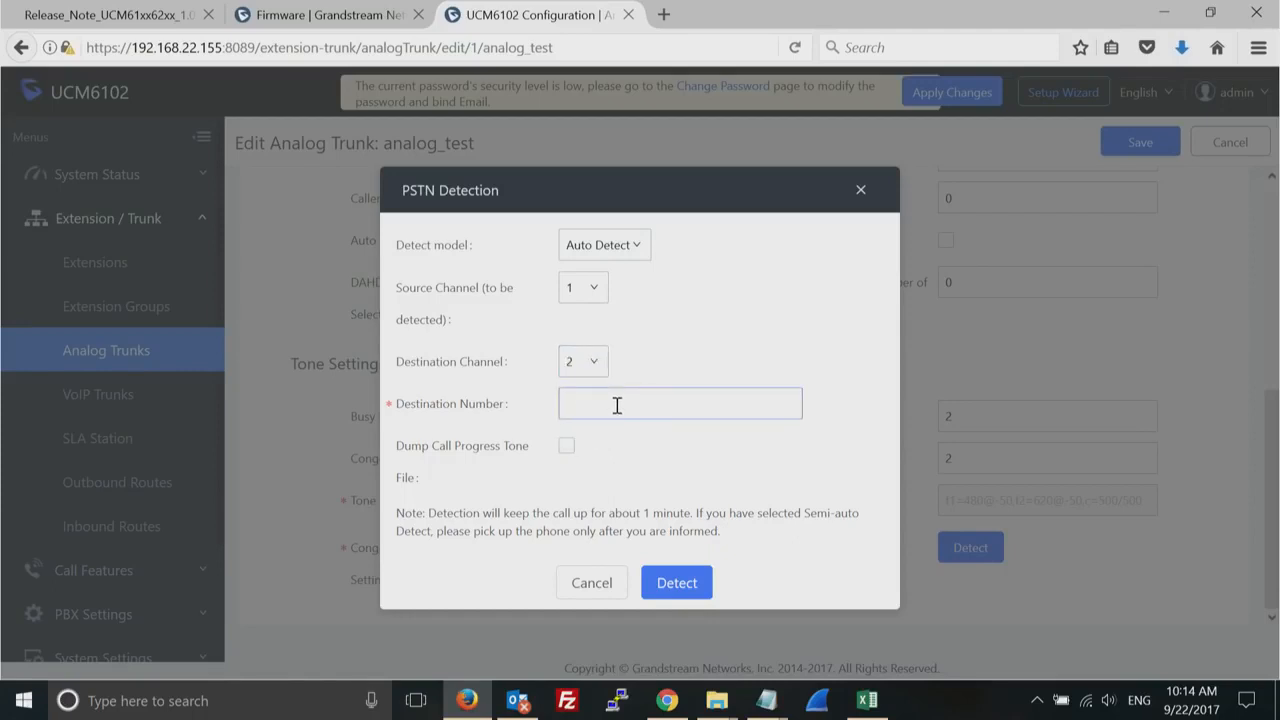
pyautogui.write('5556677')
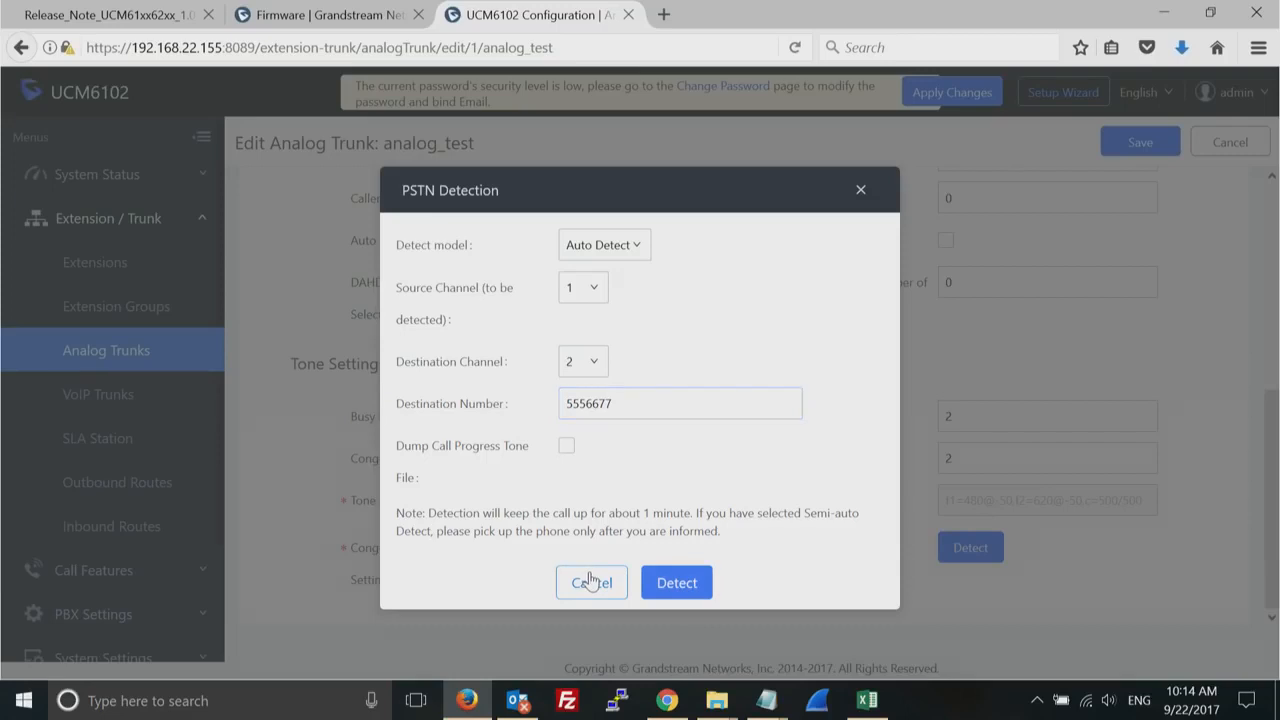
pyautogui.click(591, 582)
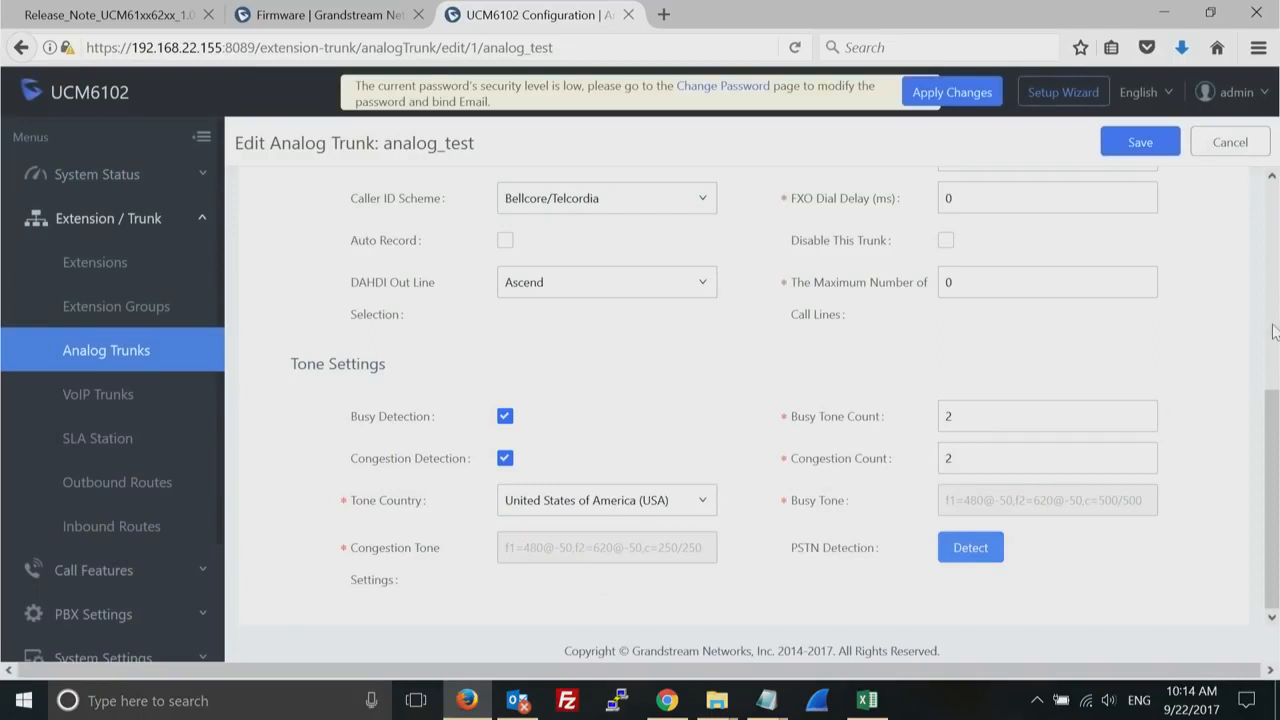
pyautogui.click(1208, 146)
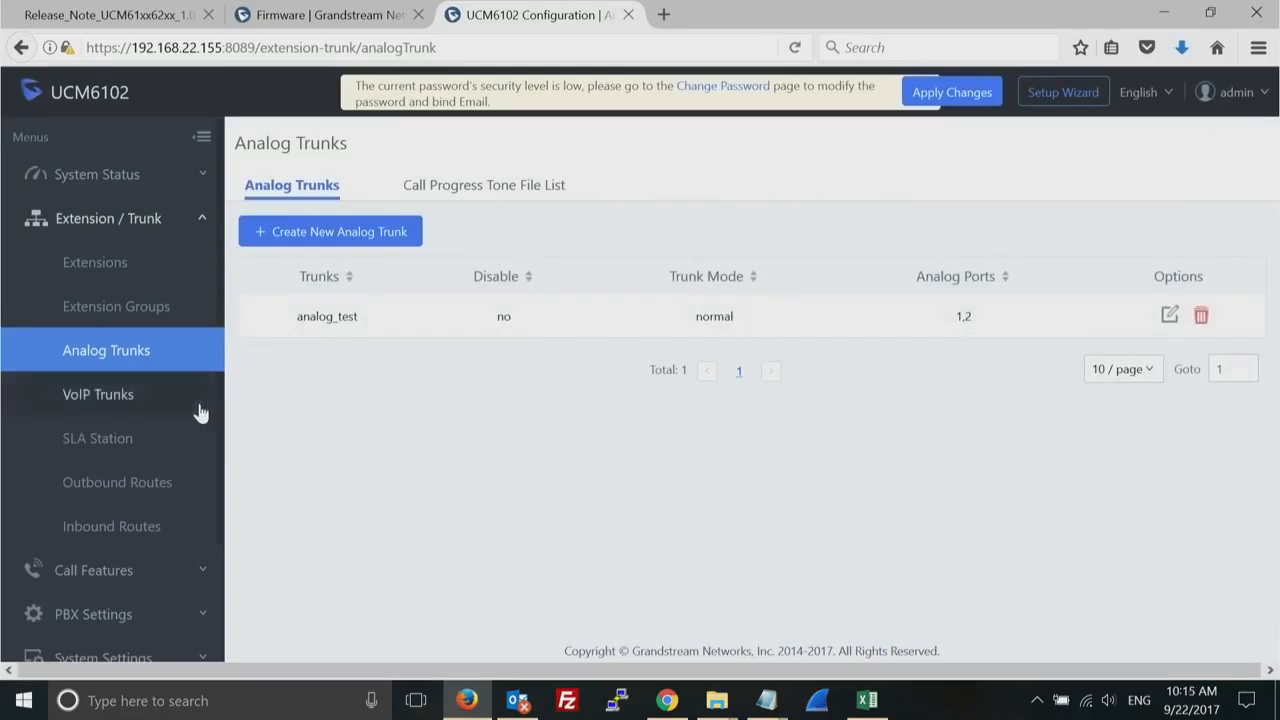
# - Start a new VoIP SIP trunk of type Peer SIP Trunk with the provider name test
pyautogui.click(99, 400)
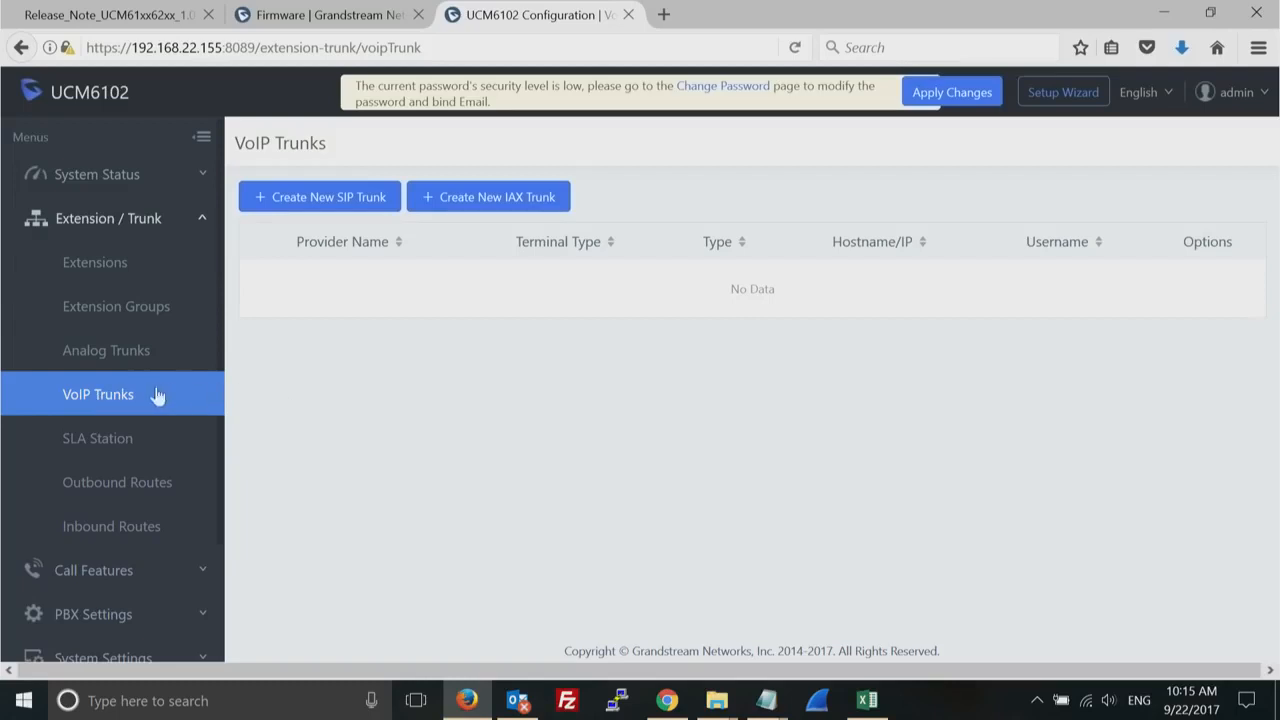
pyautogui.click(341, 203)
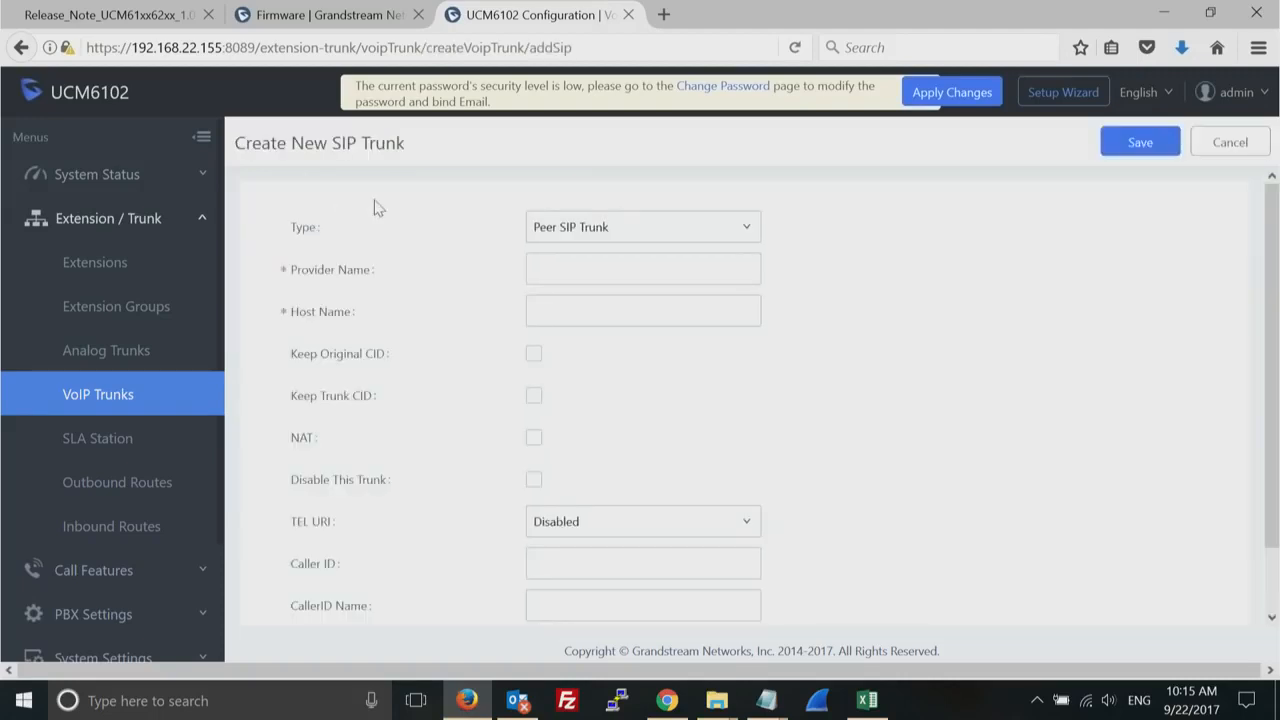
pyautogui.click(727, 231)
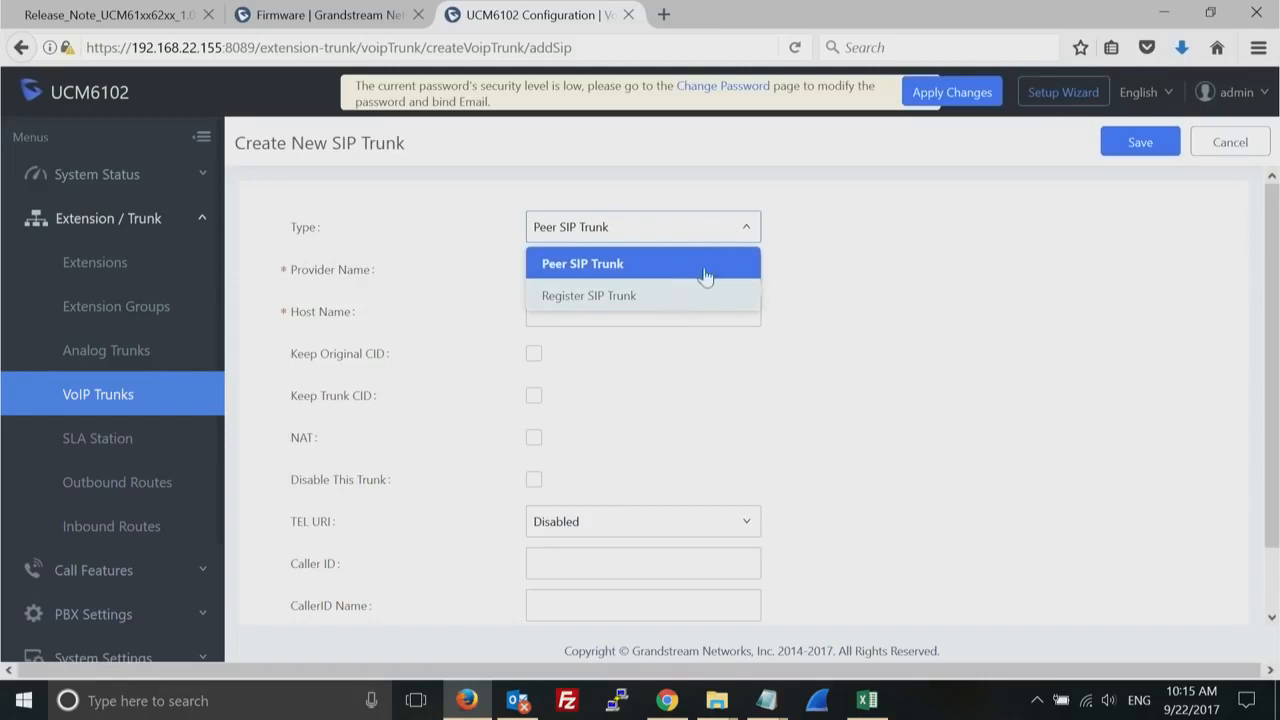
pyautogui.click(717, 264)
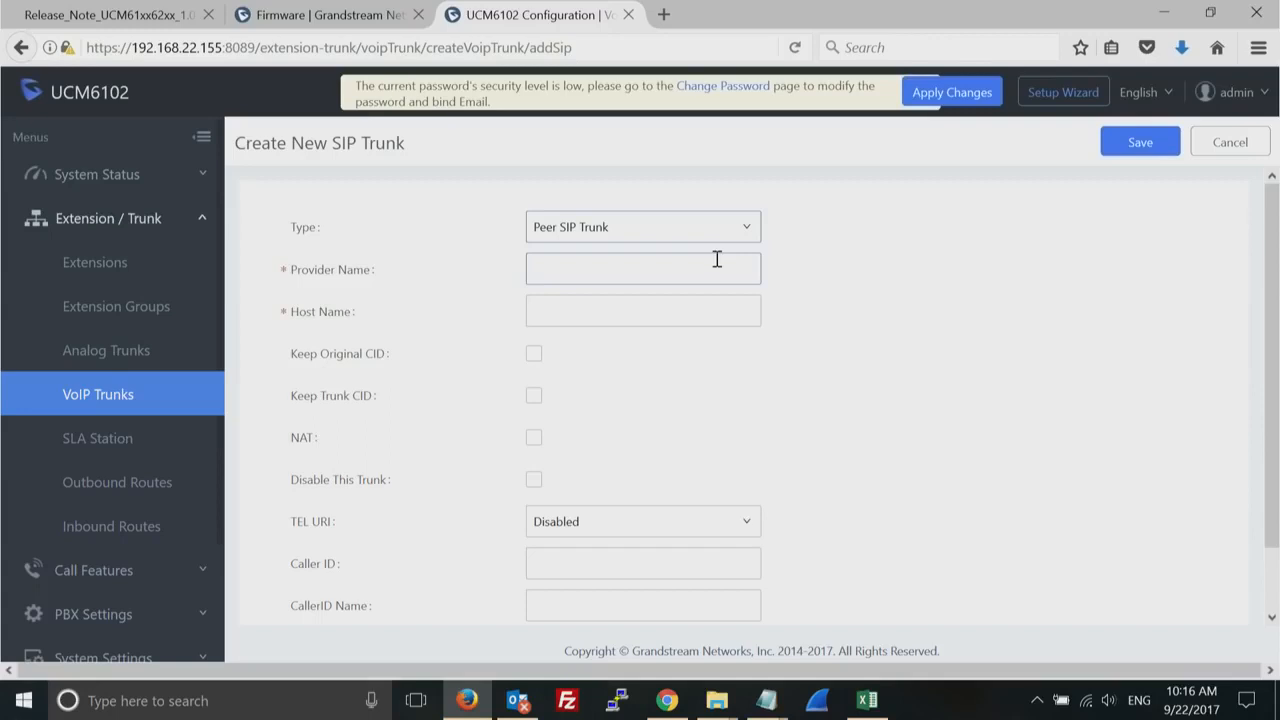
pyautogui.click(679, 264)
pyautogui.write('test')
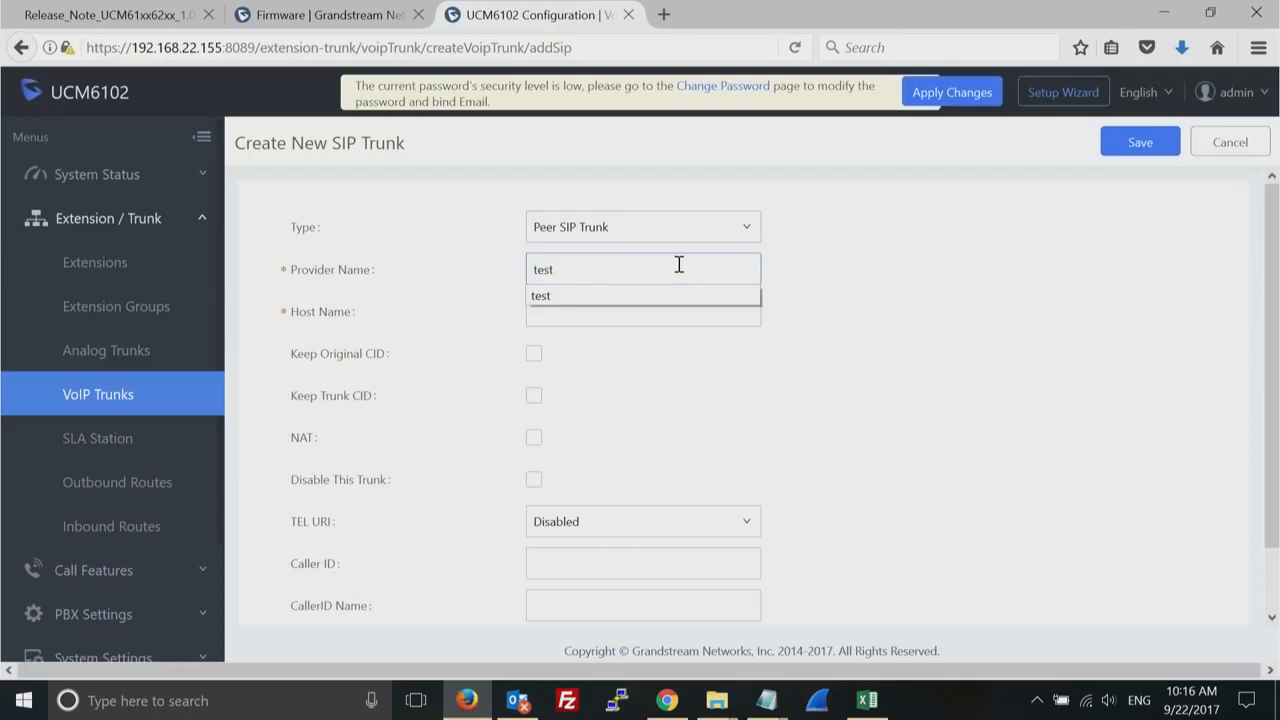
pyautogui.click(712, 295)
# - Set the SIP trunk's host name to 192.168.22.111
pyautogui.click(667, 304)
pyautogui.write('192.')
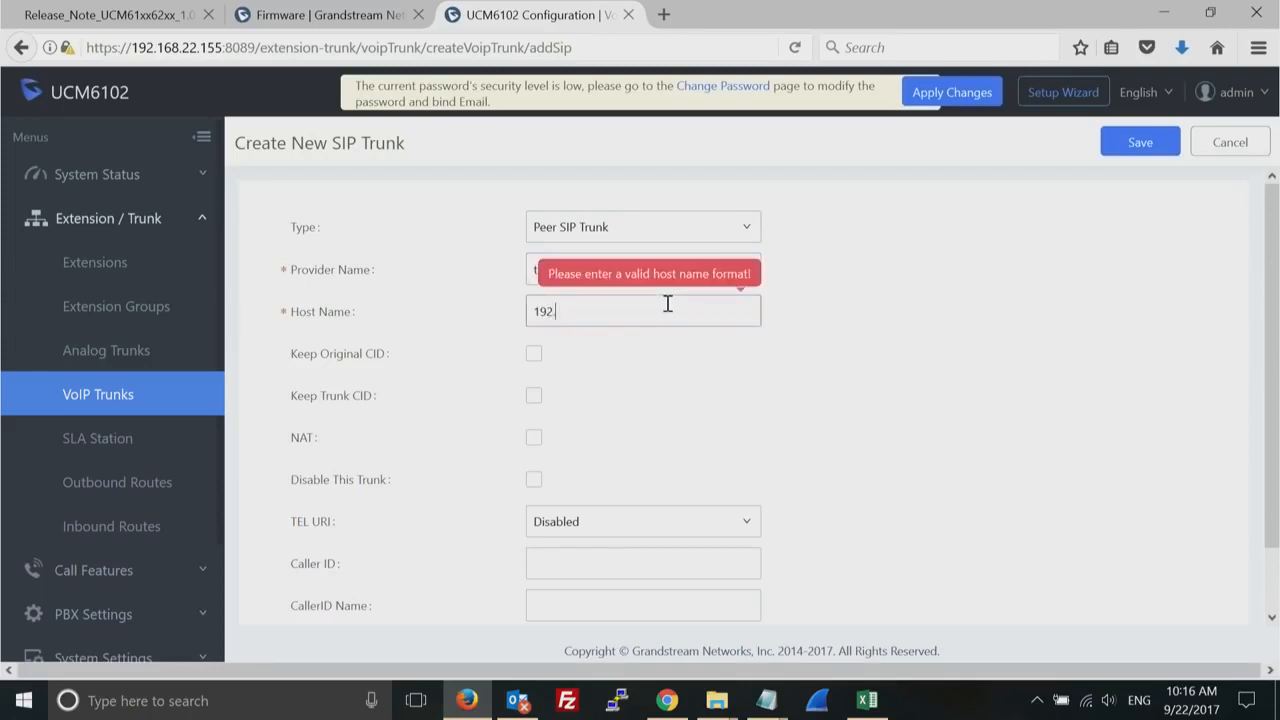
pyautogui.write('168.22.111')
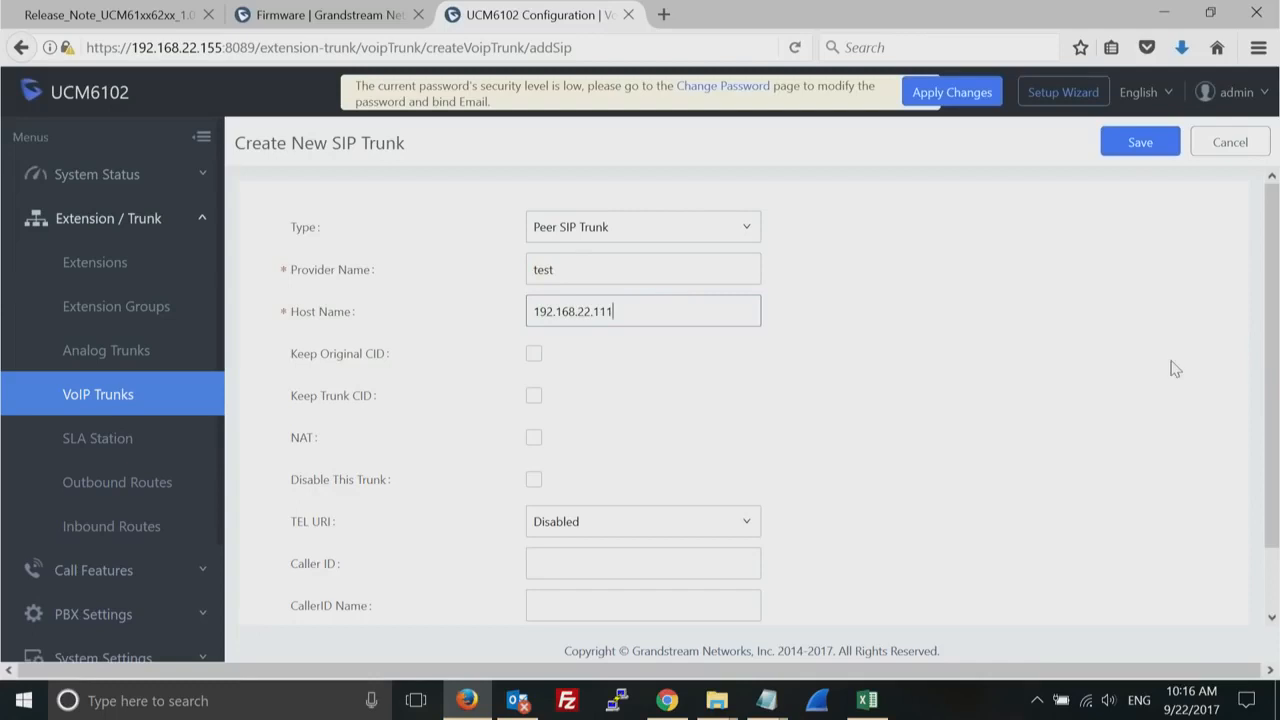
# - Enable Keep Original CID and Keep Trunk CID for the test SIP trunk
pyautogui.moveTo(1272, 326); pyautogui.dragTo(1266, 428)
pyautogui.moveTo(353, 292)
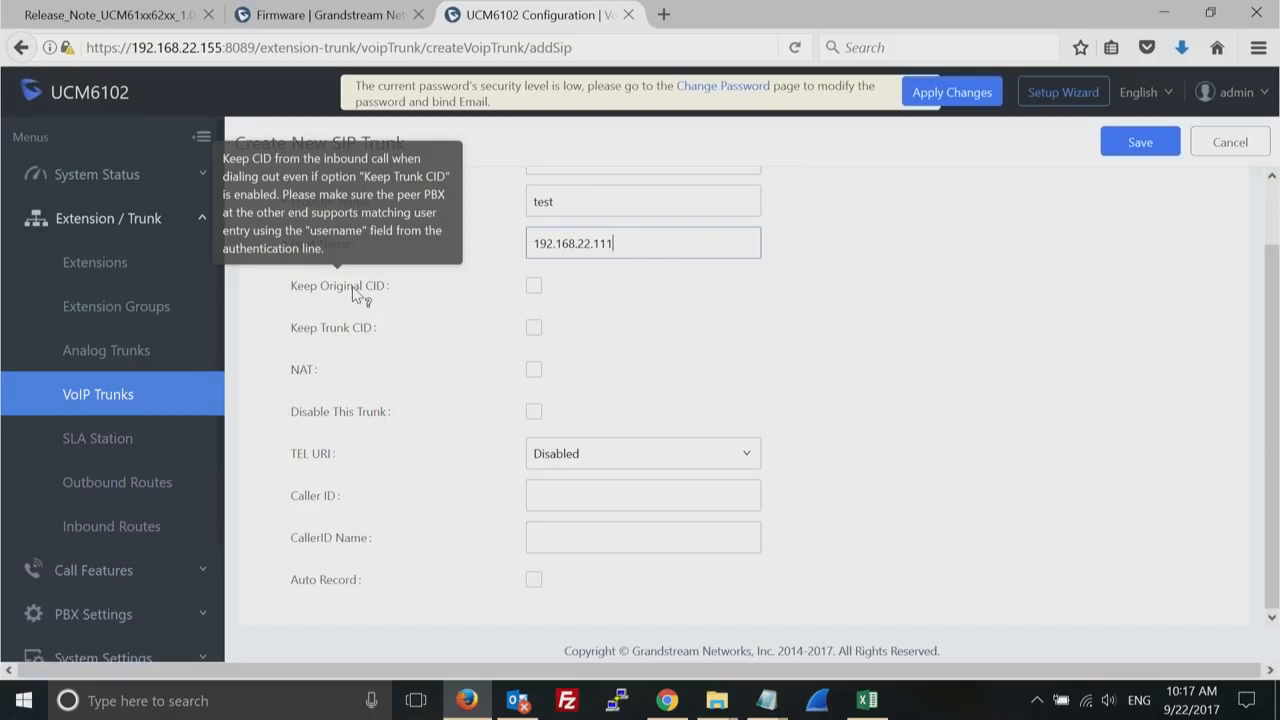
pyautogui.doubleClick(356, 290)
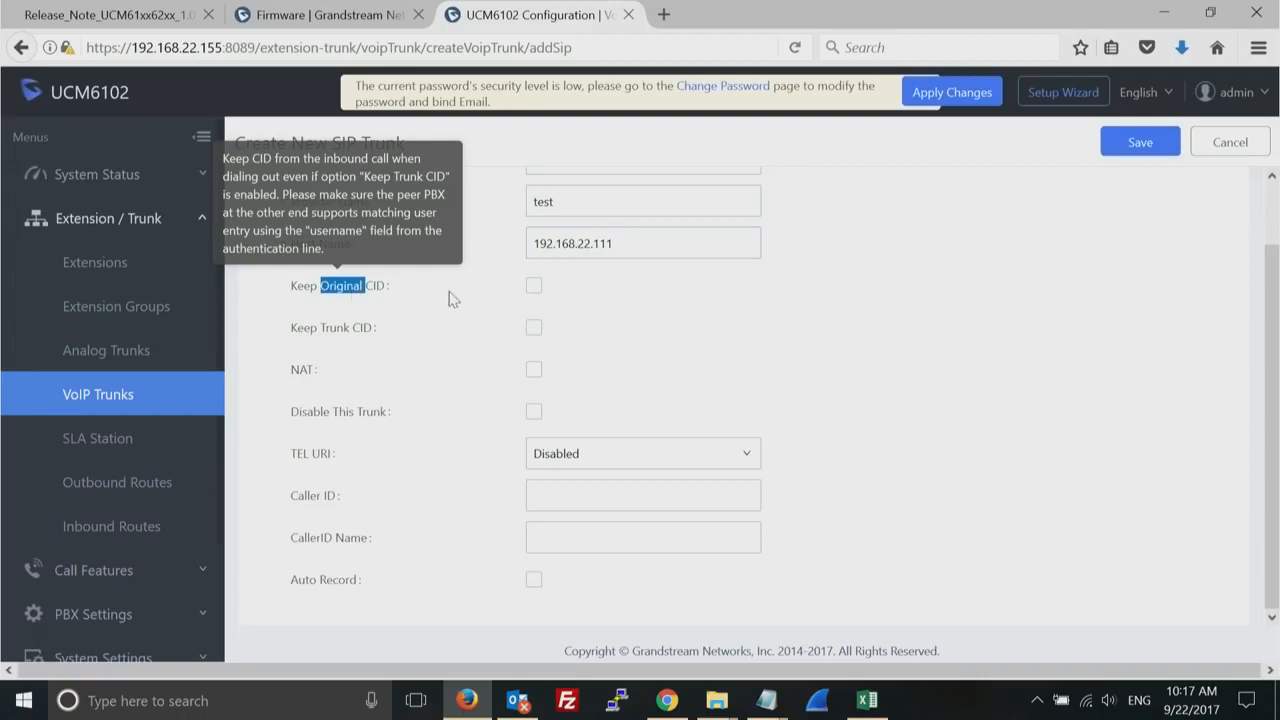
pyautogui.click(534, 287)
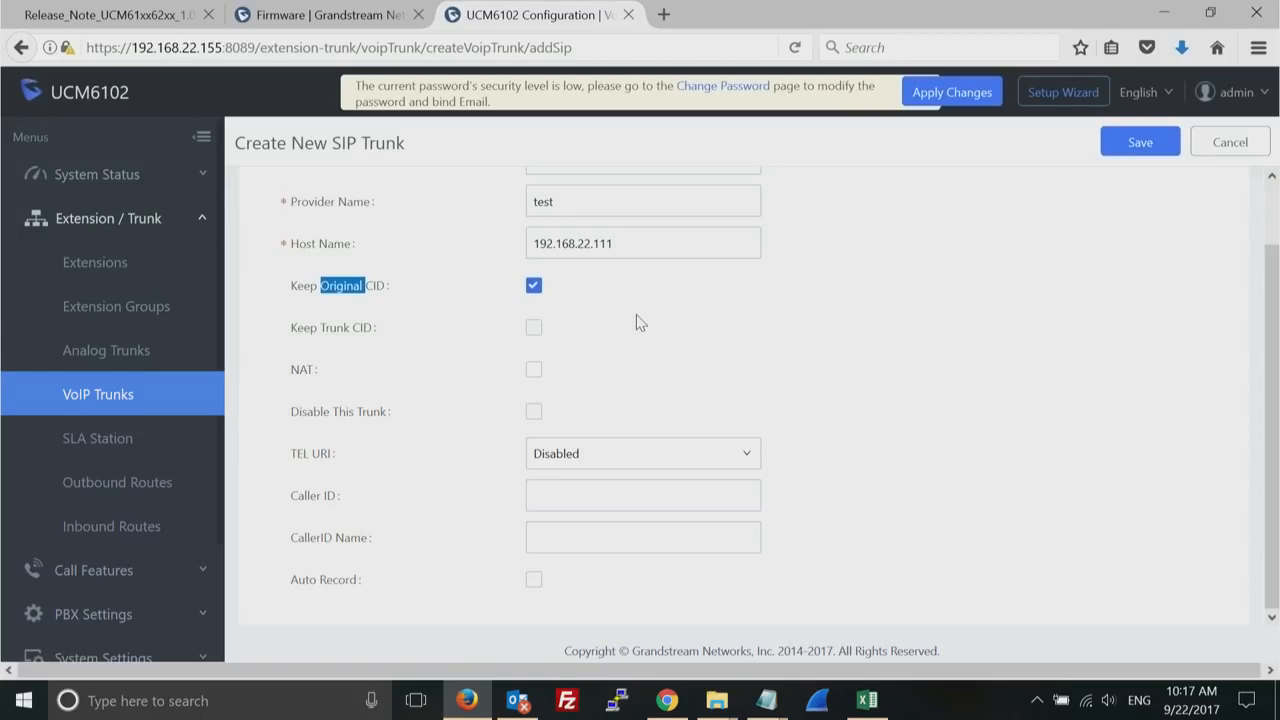
pyautogui.click(535, 335)
pyautogui.doubleClick(600, 201)
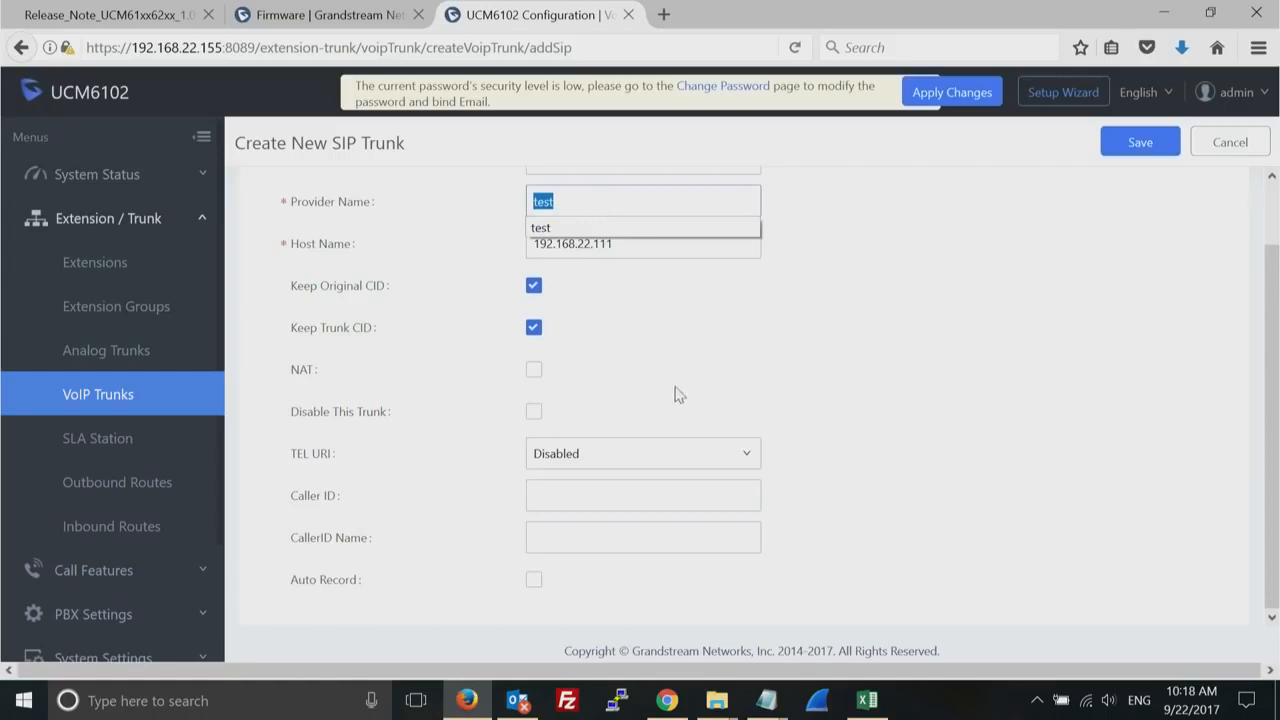
pyautogui.click(708, 499)
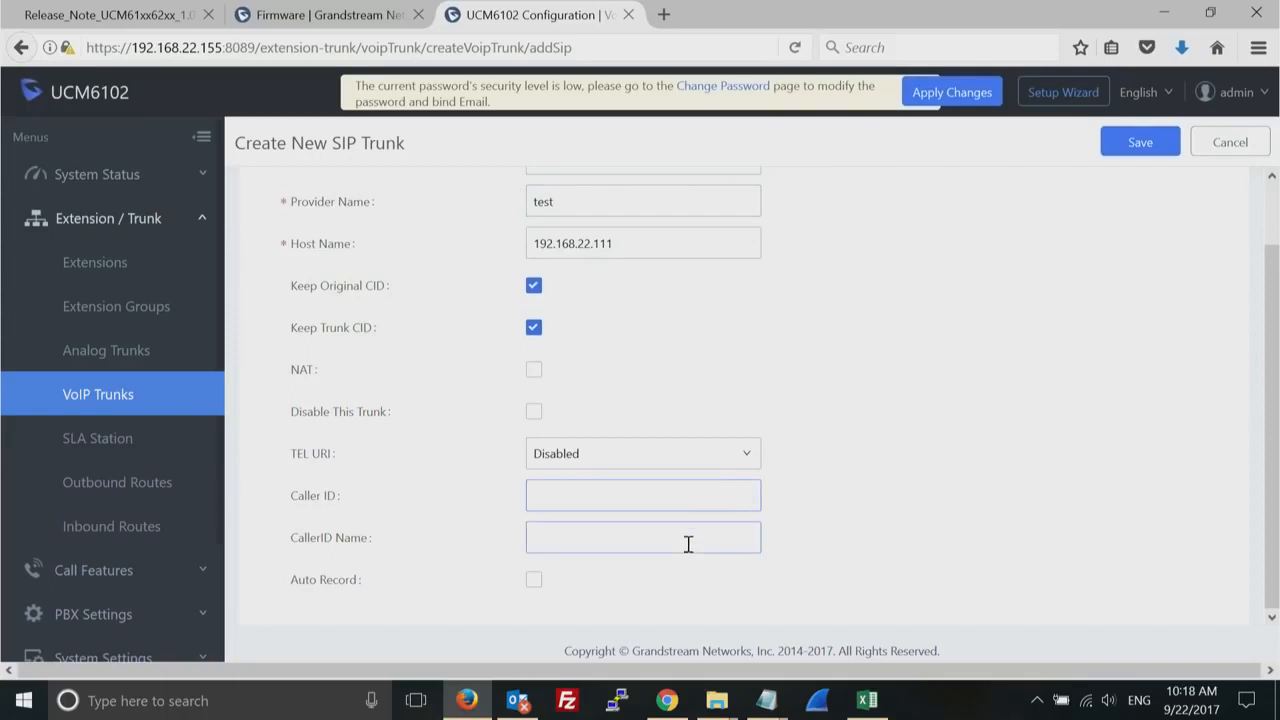
# - Disable Keep Original CID and Keep Trunk CID and save the test SIP trunk
pyautogui.click(535, 328)
pyautogui.click(535, 328)
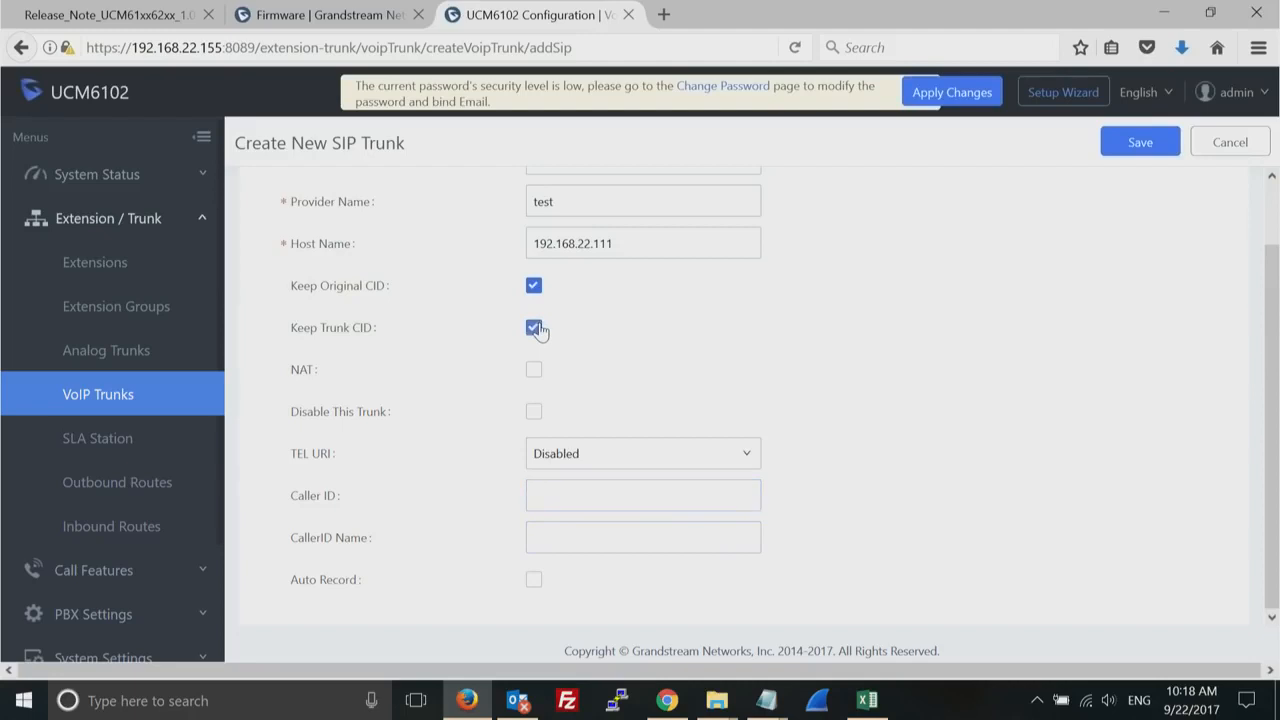
pyautogui.click(535, 287)
pyautogui.click(624, 500)
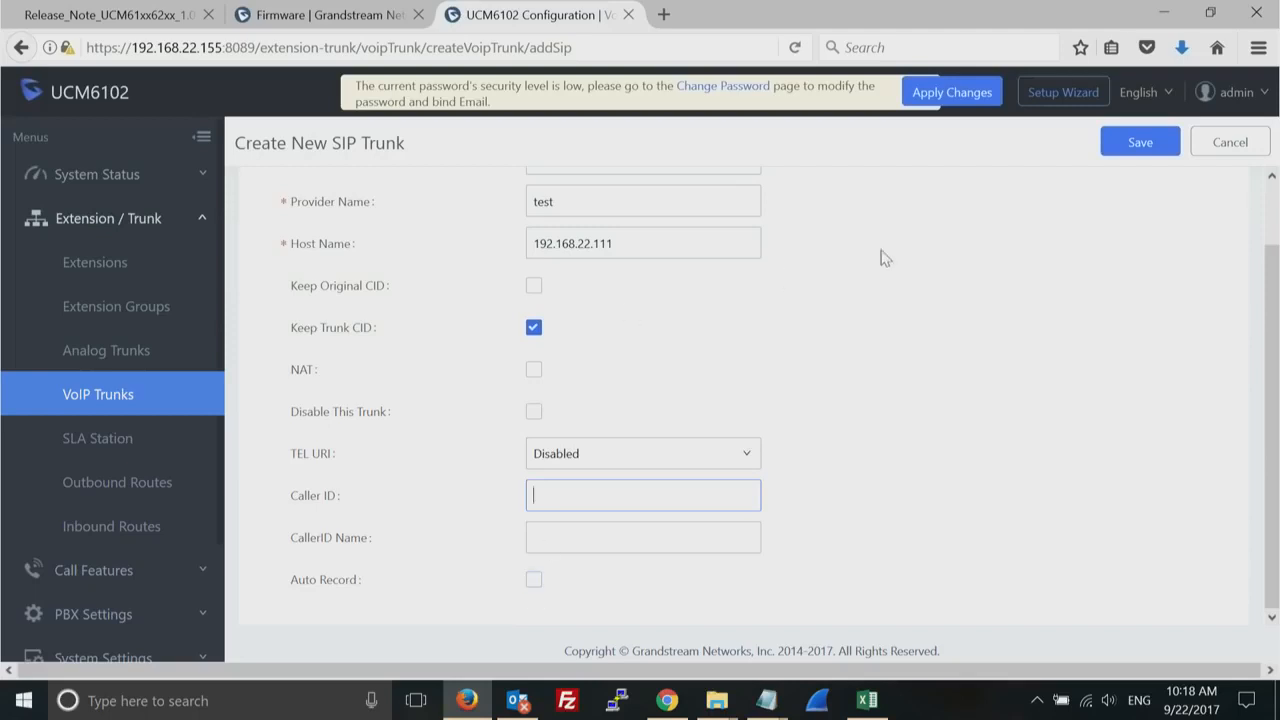
pyautogui.click(534, 327)
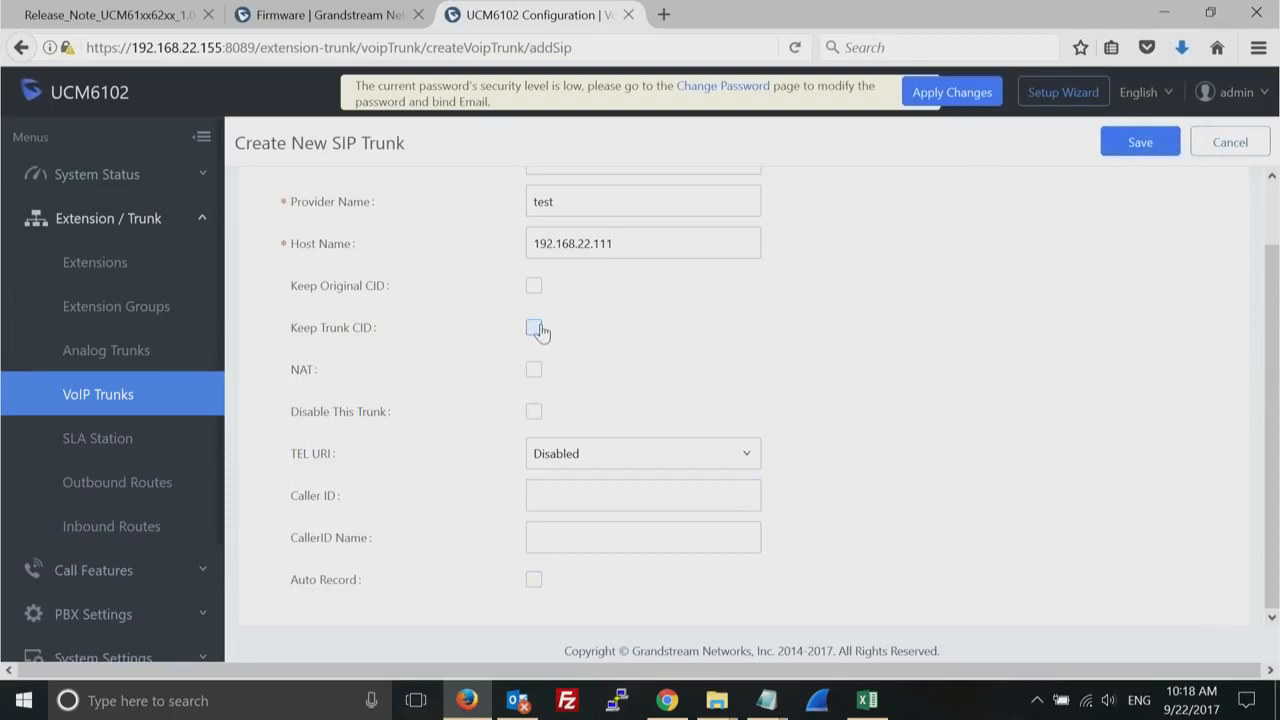
pyautogui.click(1140, 144)
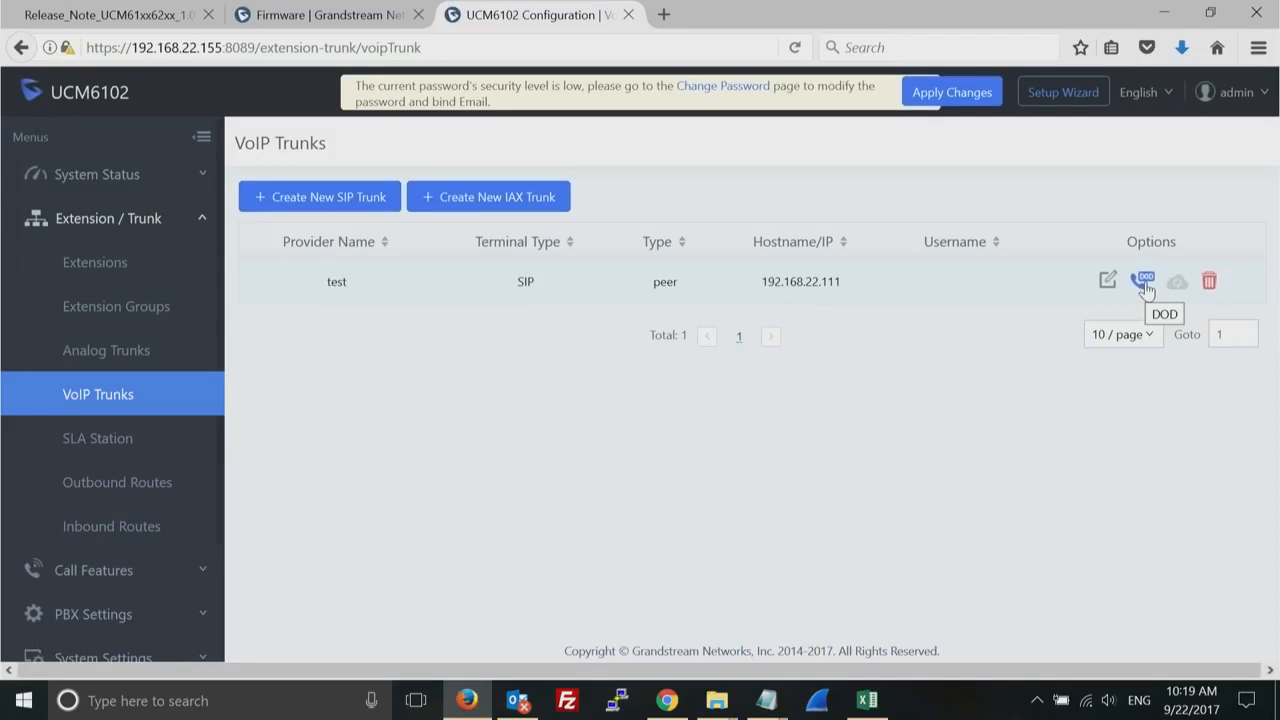
# - Create and save a DOD on the test trunk with a DOD number assigned to extensions 1000, 1001 and 1002
pyautogui.click(1145, 283)
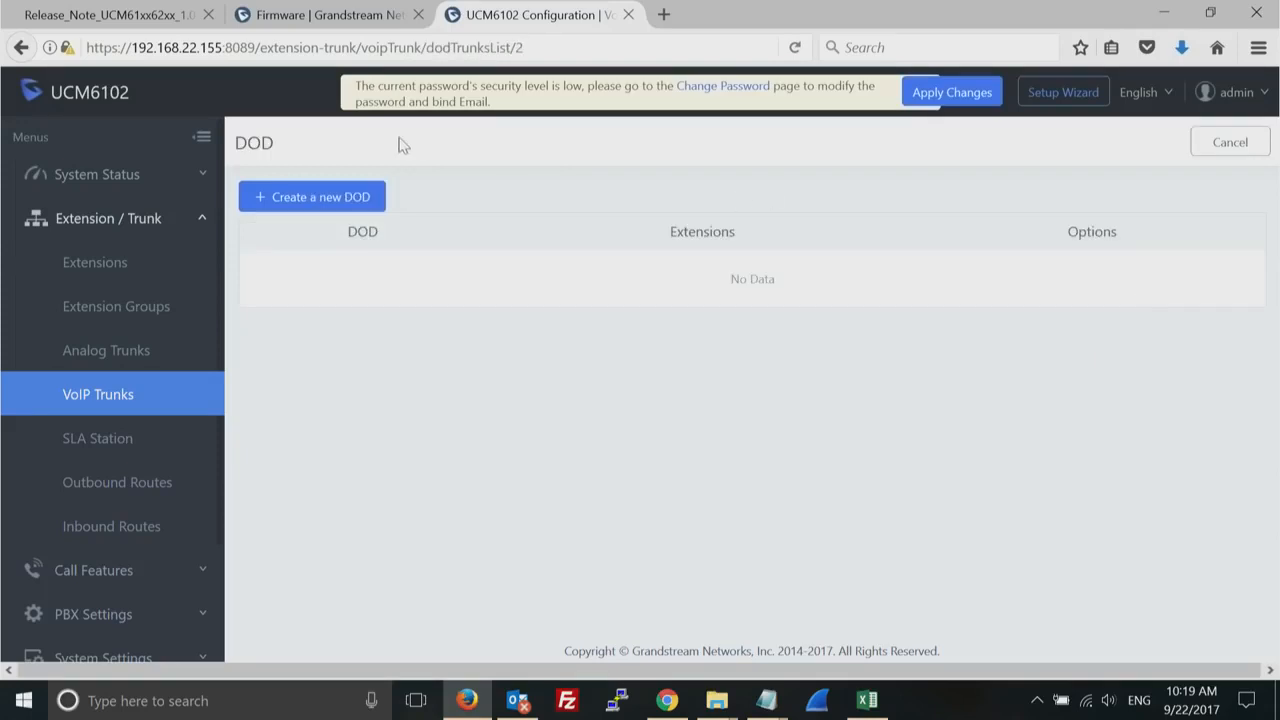
pyautogui.click(334, 197)
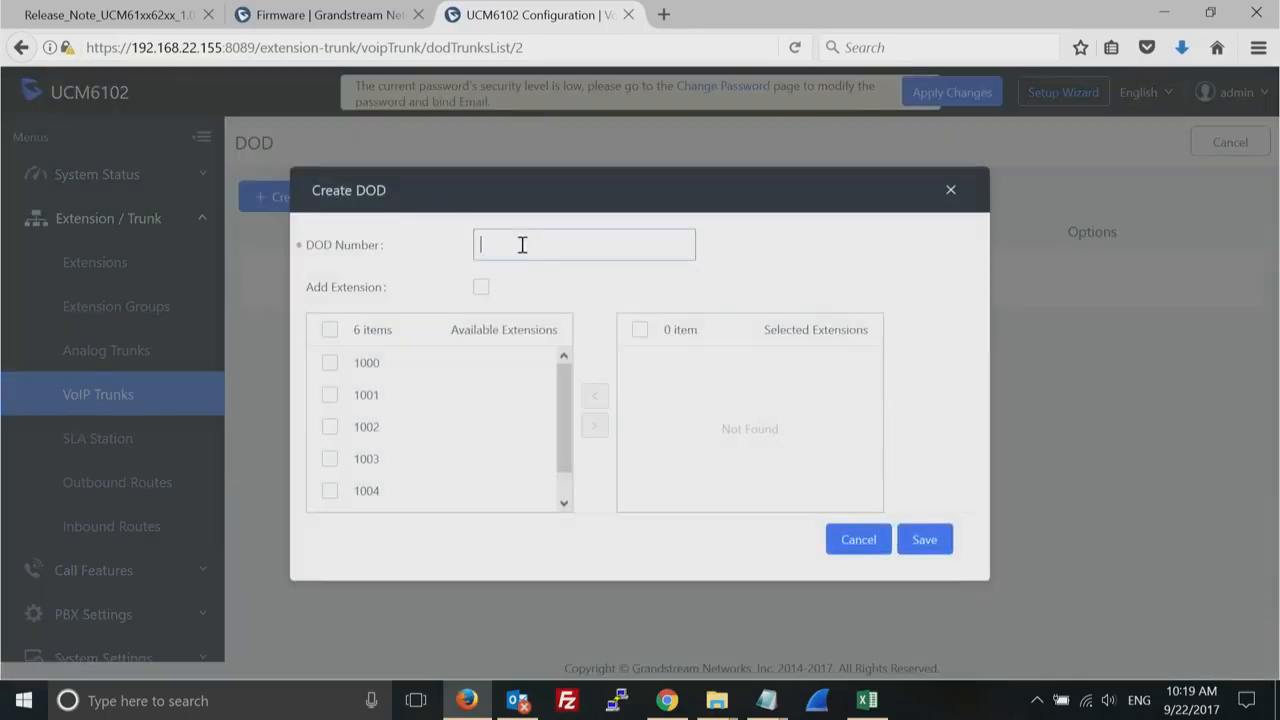
pyautogui.write('5556677')
pyautogui.click(331, 366)
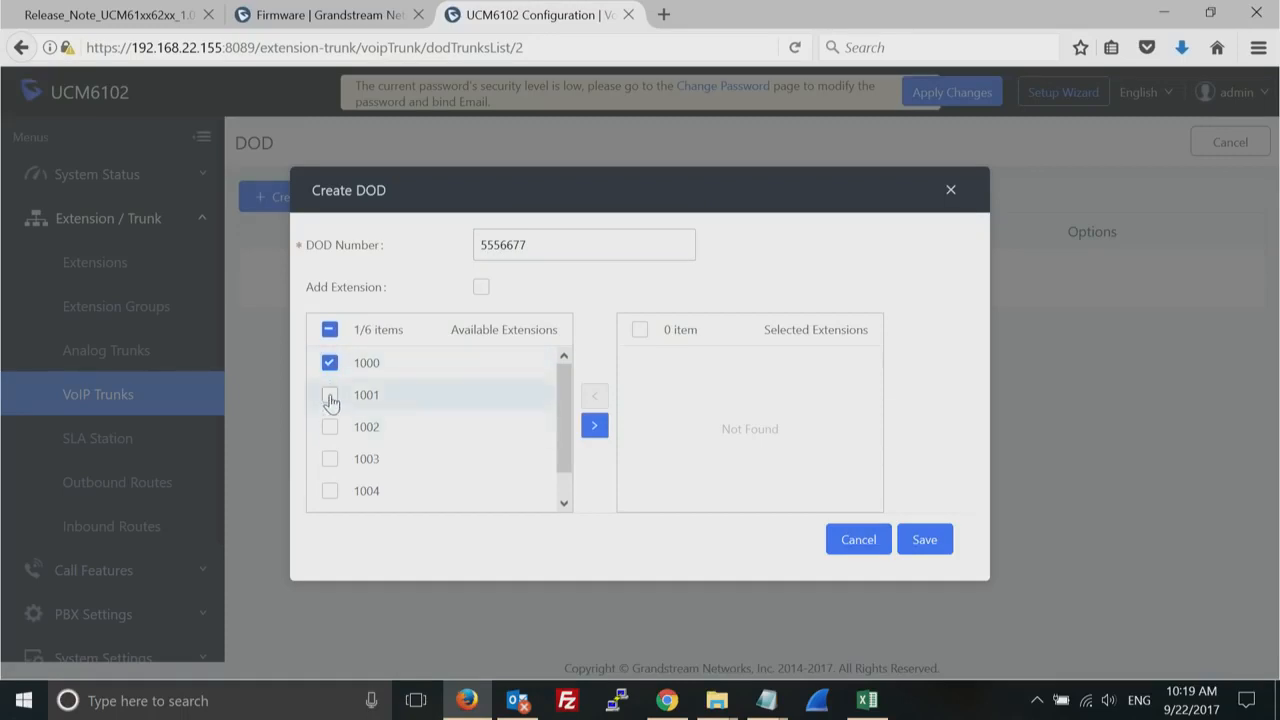
pyautogui.click(332, 430)
pyautogui.click(332, 398)
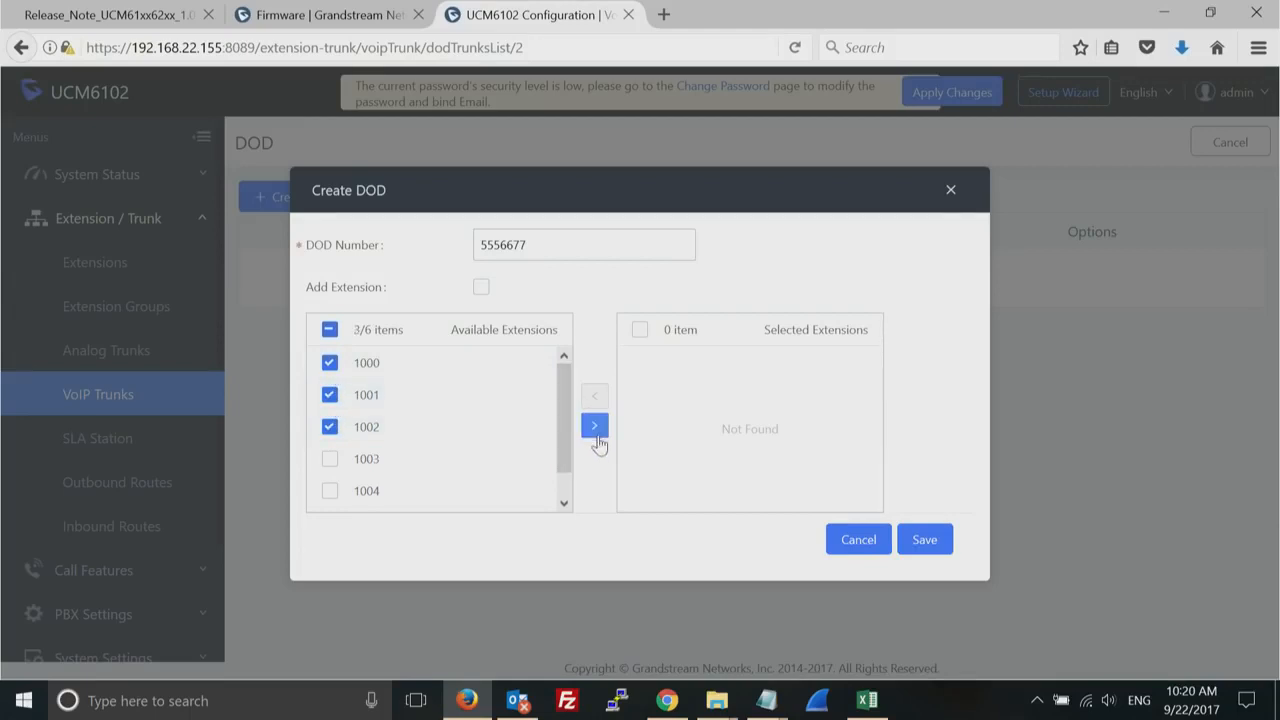
pyautogui.click(594, 428)
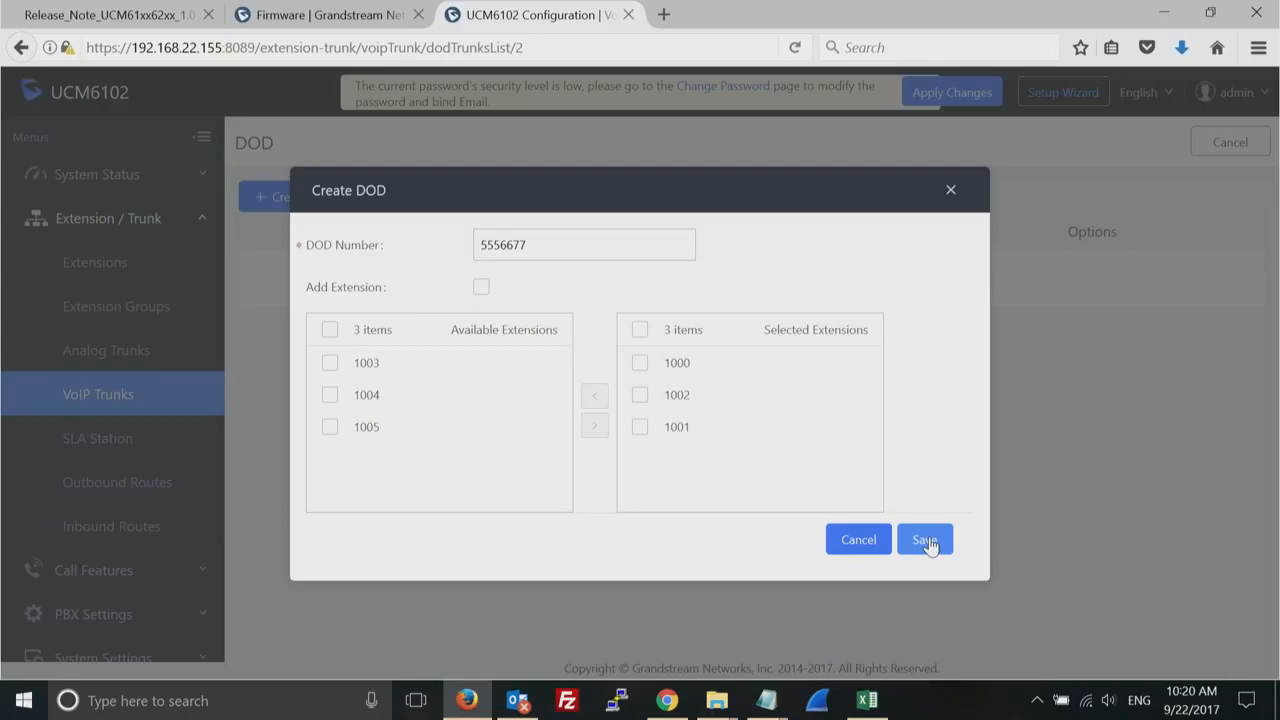
pyautogui.doubleClick(505, 245)
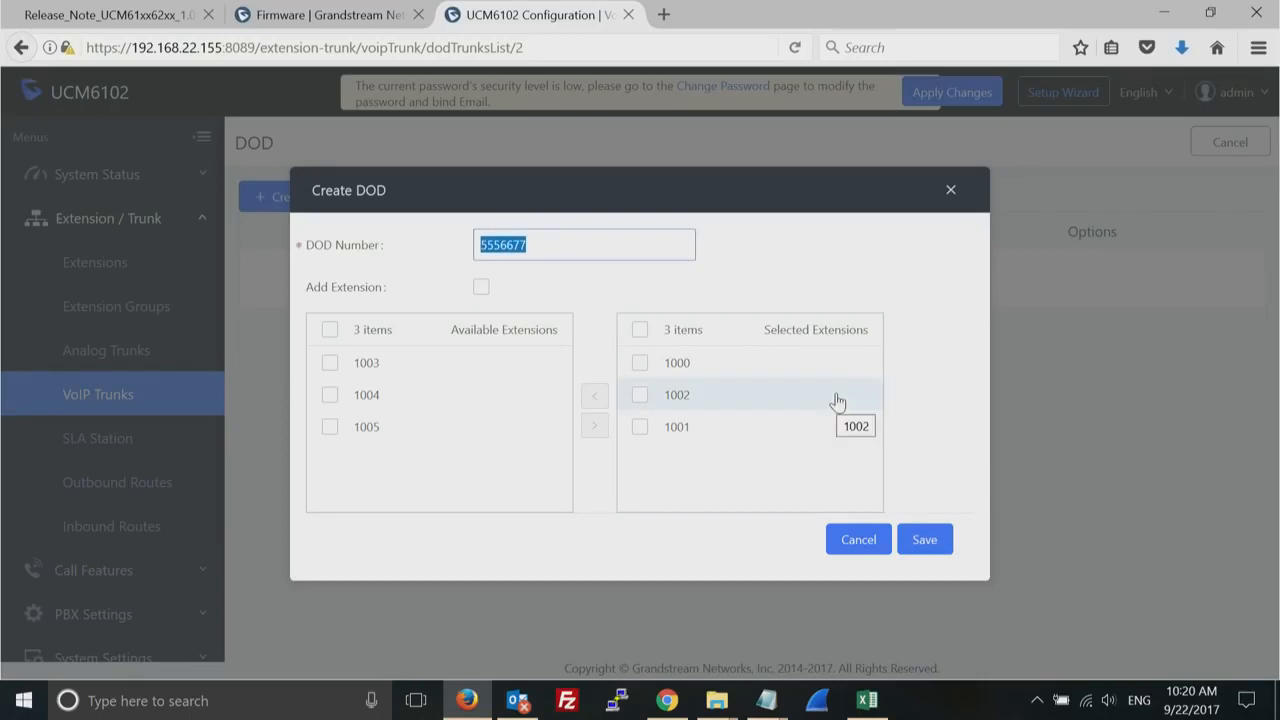
pyautogui.click(916, 538)
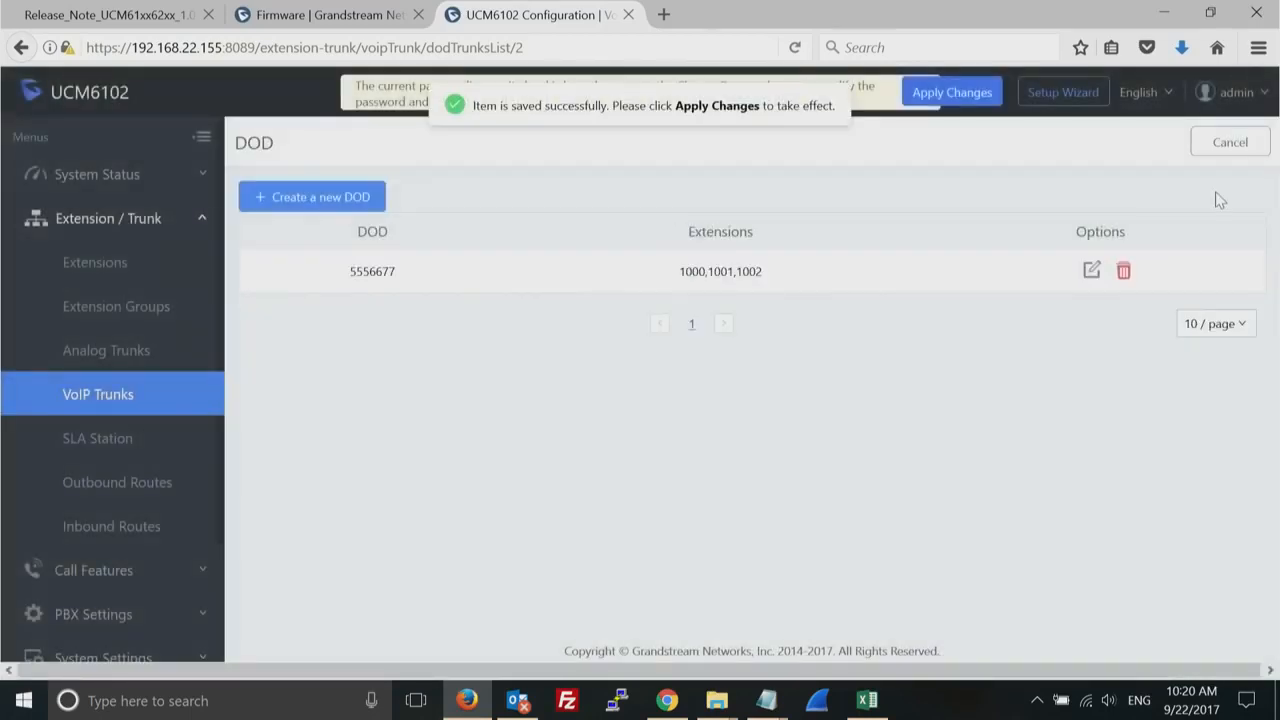
# - Create and save a second DOD with its own DOD number for extensions 1004 and 1005
pyautogui.click(320, 192)
pyautogui.click(524, 246)
pyautogui.write('5558899')
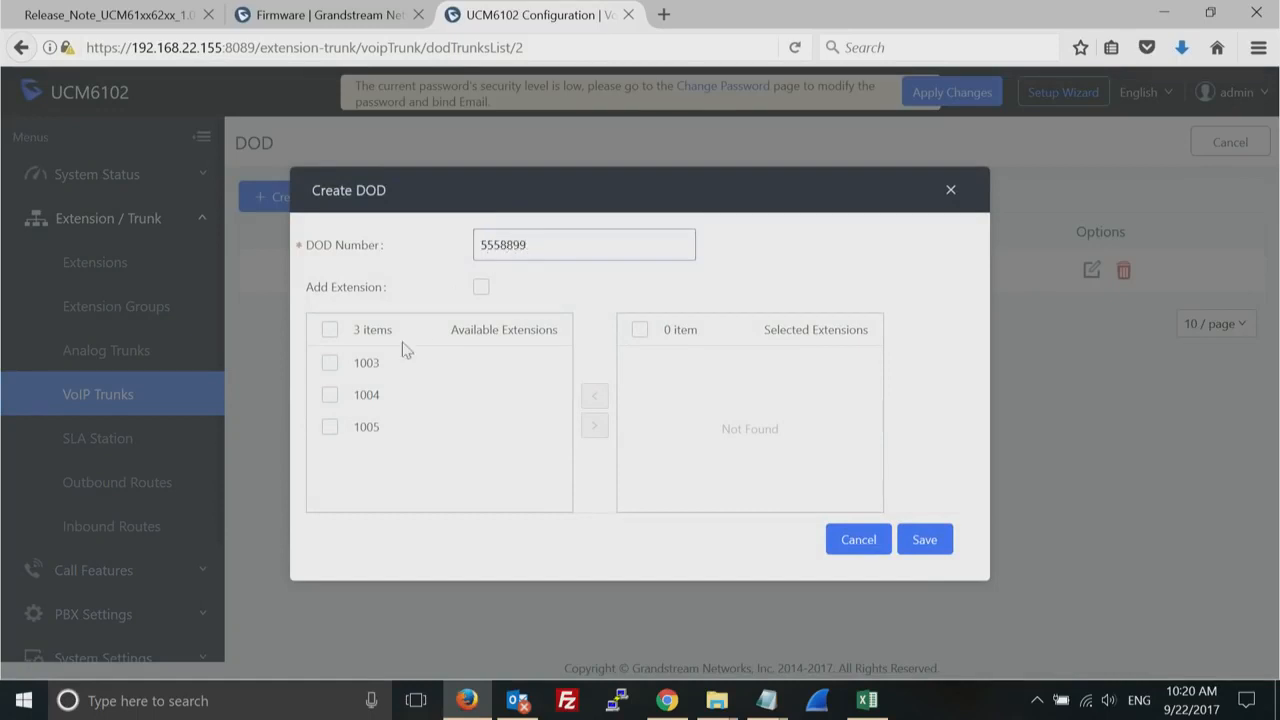
pyautogui.click(330, 398)
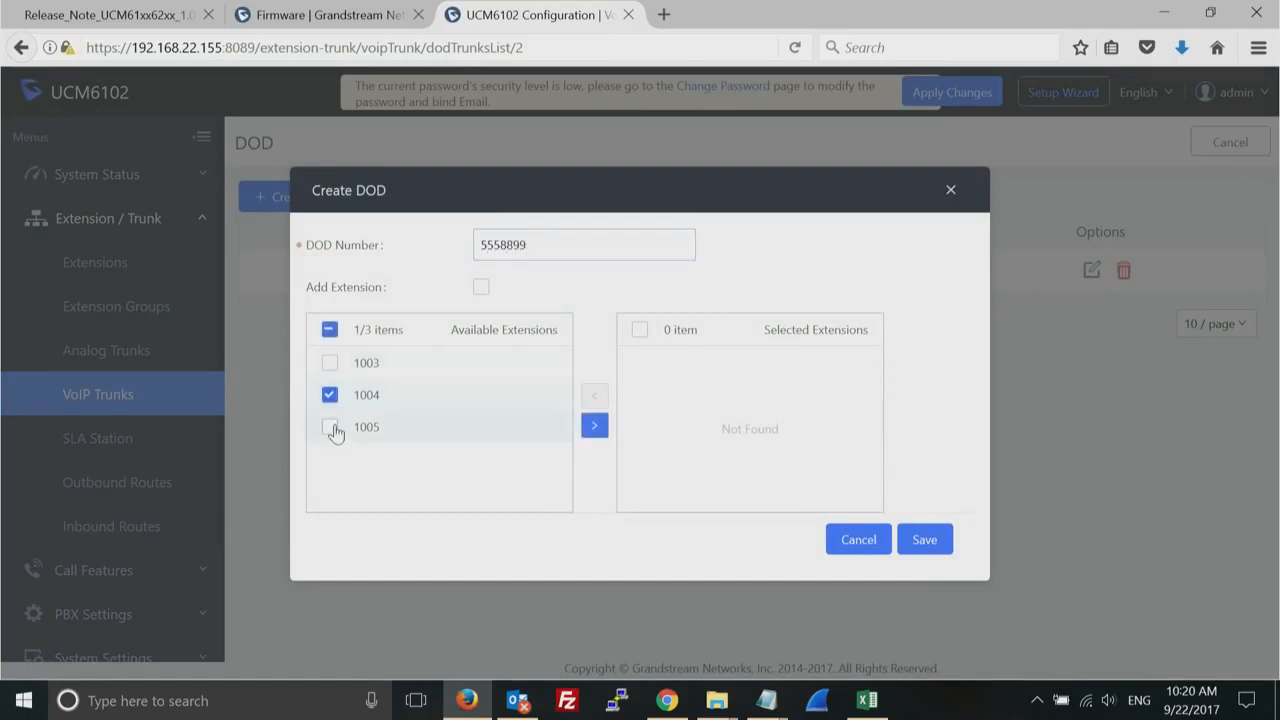
pyautogui.click(331, 428)
pyautogui.click(594, 428)
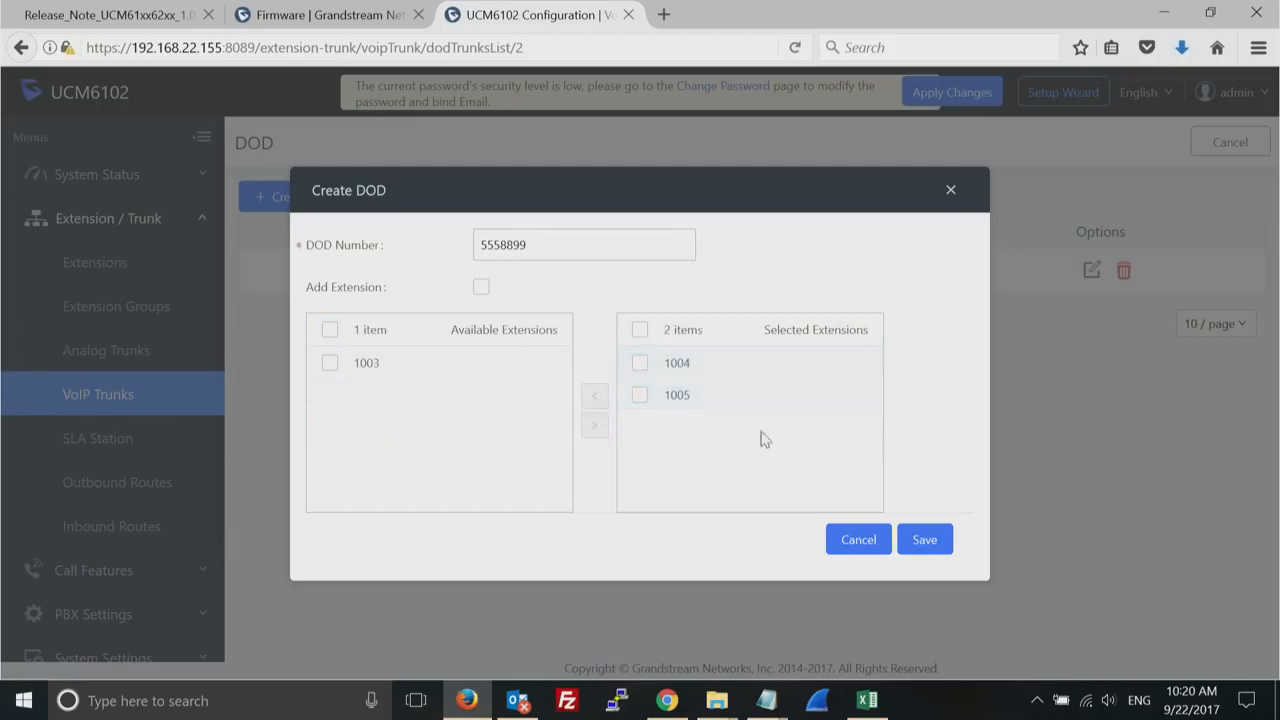
pyautogui.doubleClick(503, 244)
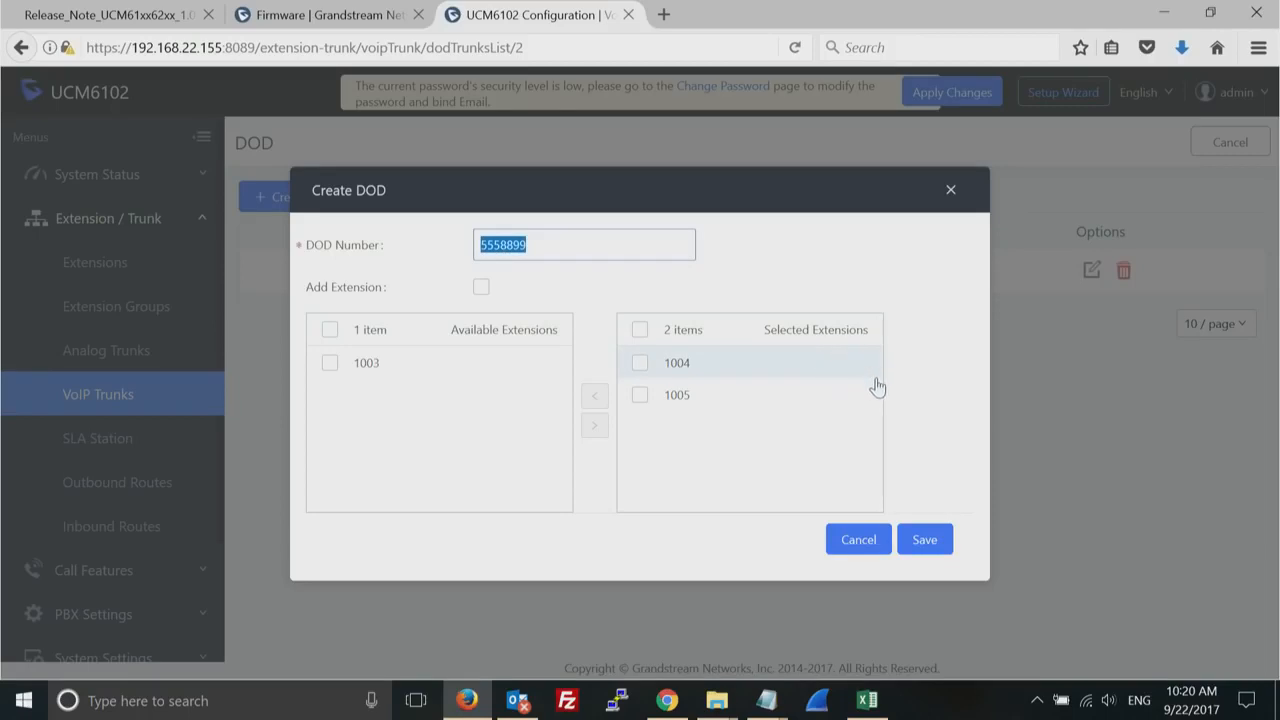
pyautogui.click(928, 542)
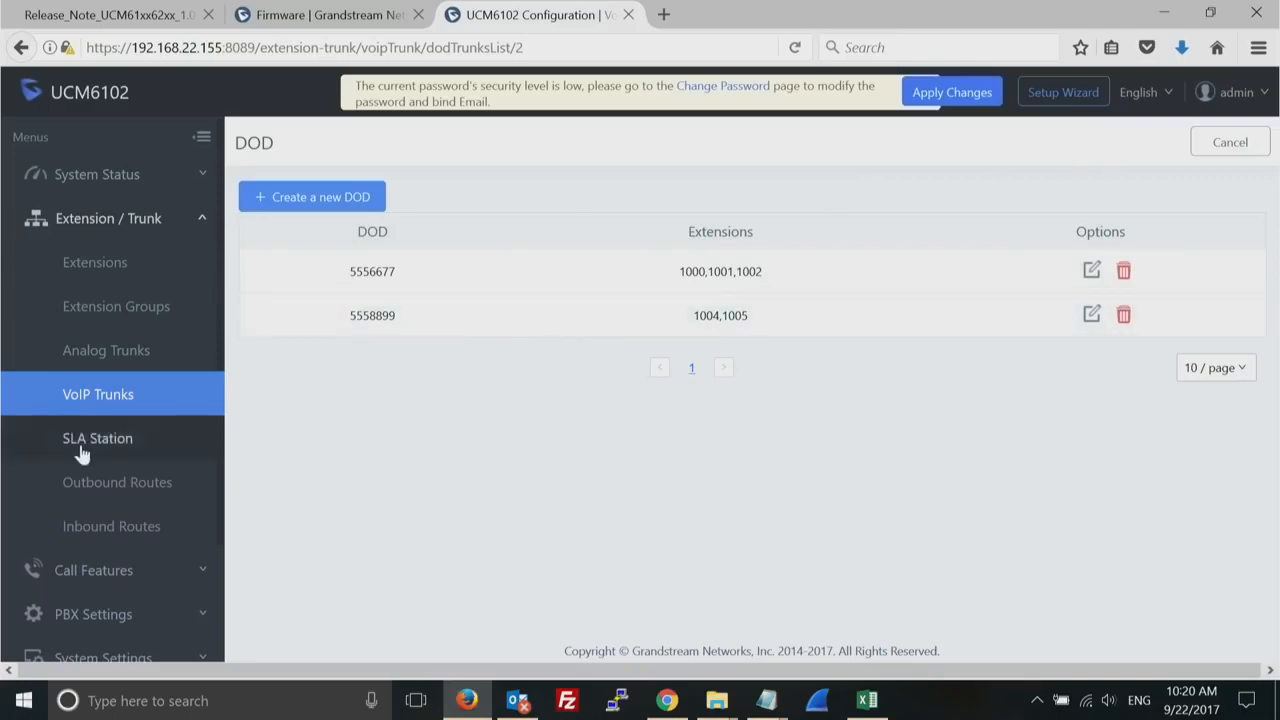
# - Look at the Outbound Routes page and start a new IVR named test_IVR
pyautogui.click(127, 484)
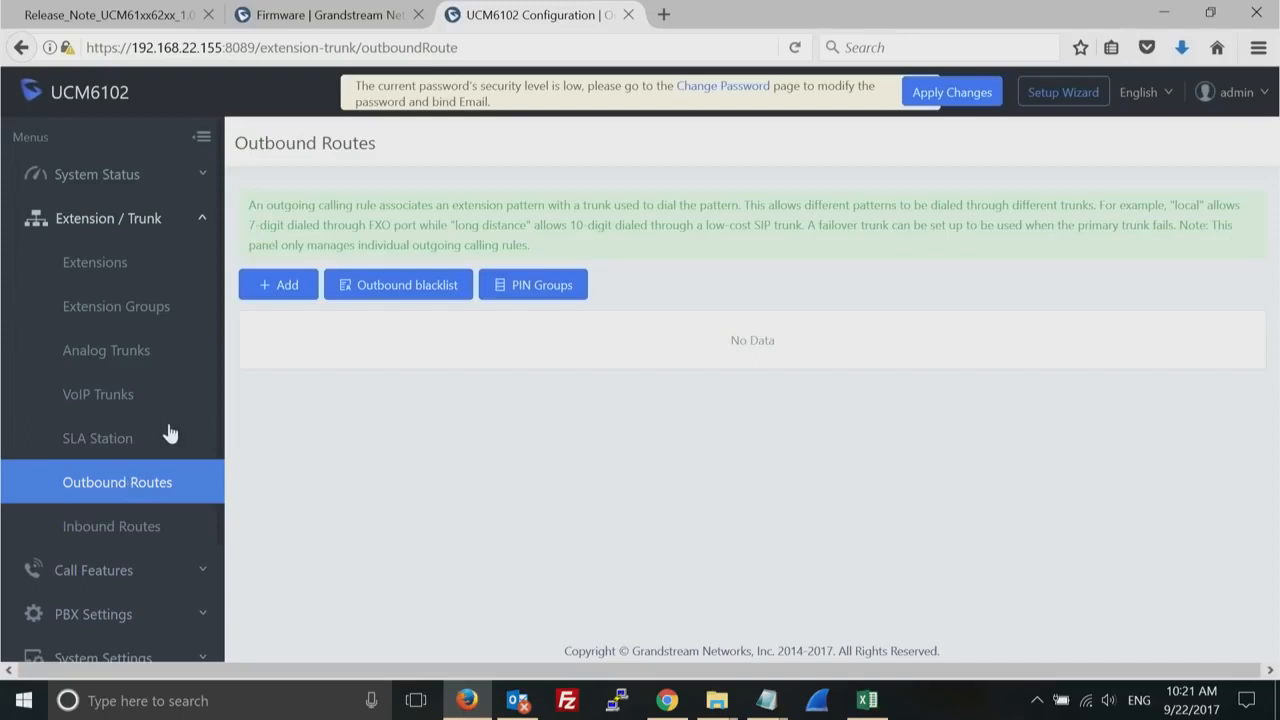
pyautogui.click(204, 577)
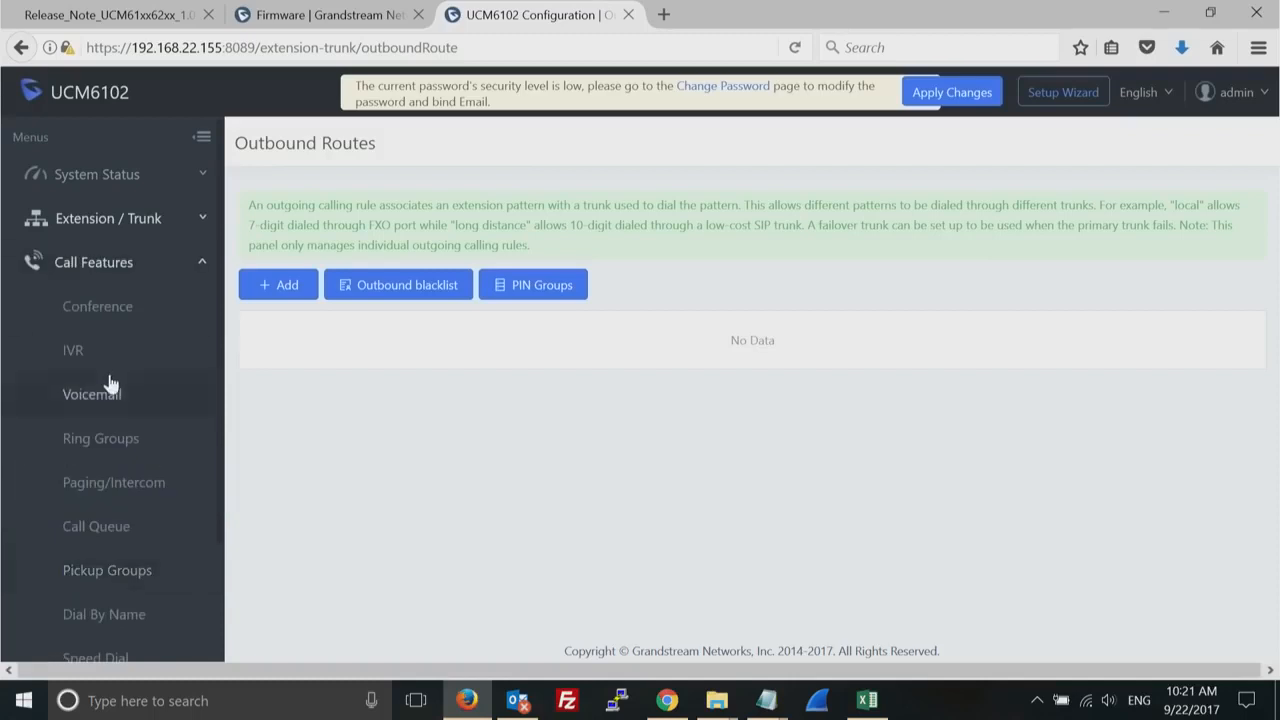
pyautogui.click(79, 354)
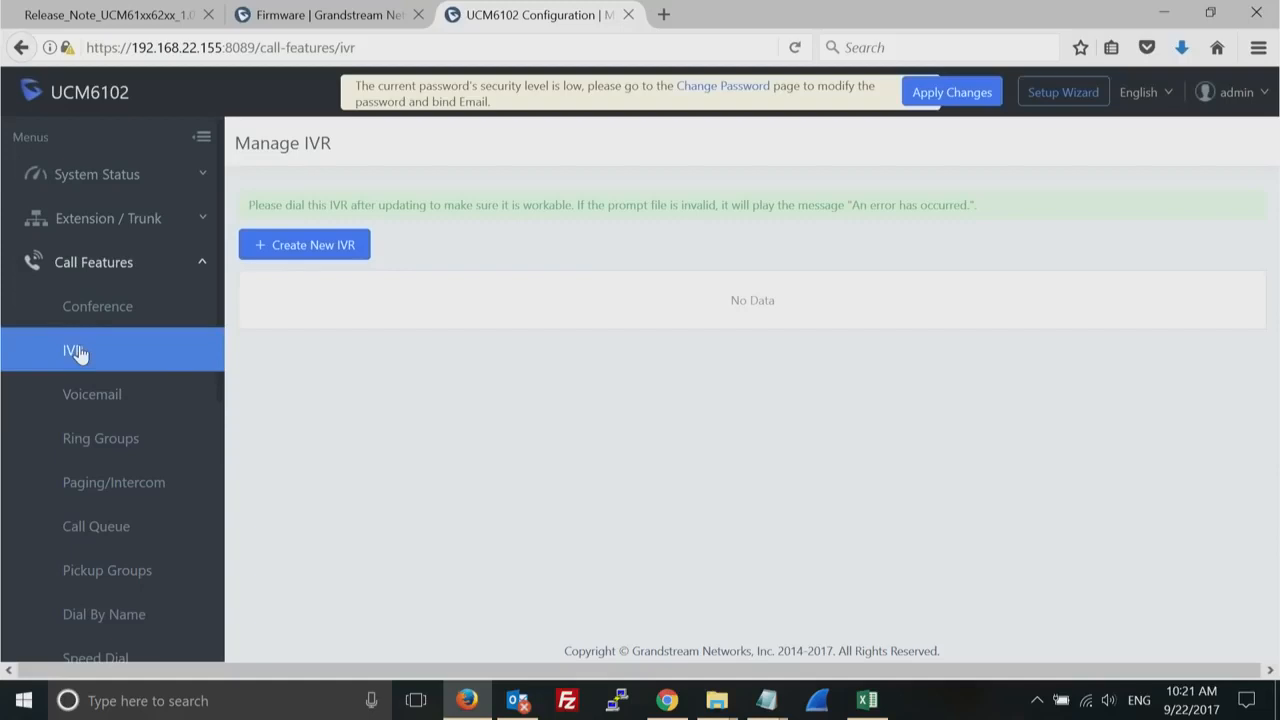
pyautogui.click(293, 262)
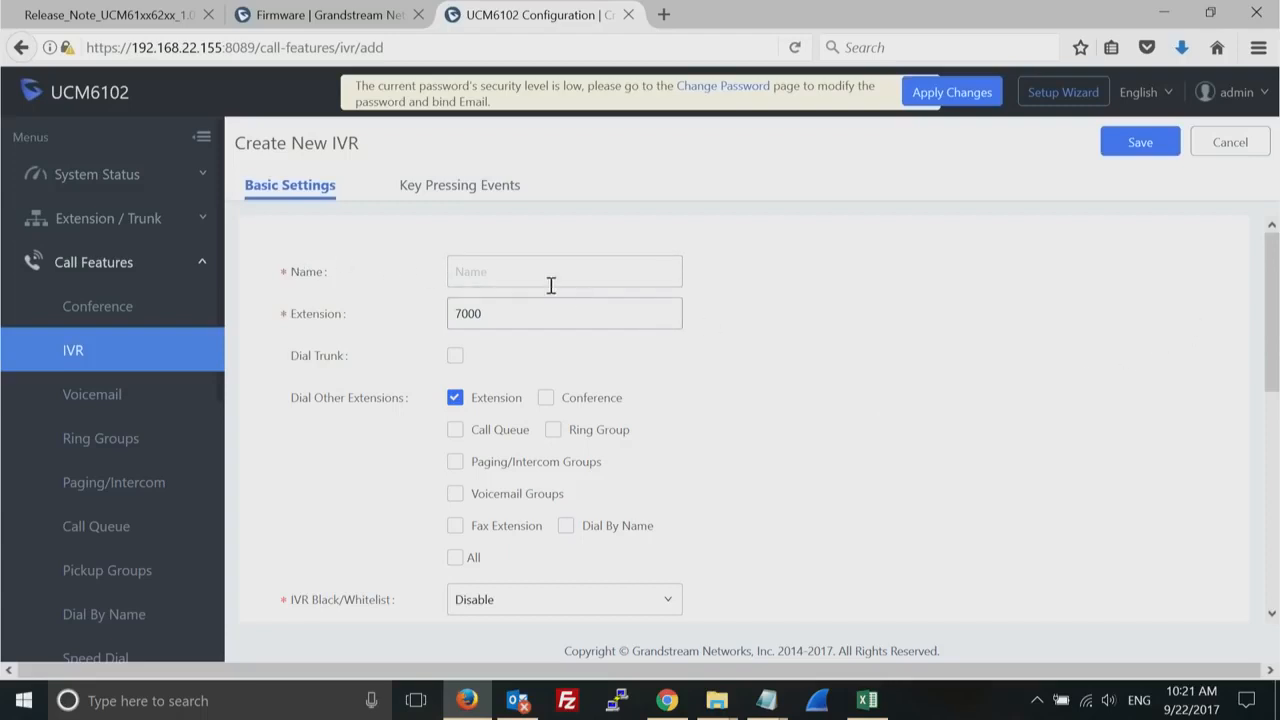
pyautogui.click(509, 264)
pyautogui.write('test_IVR')
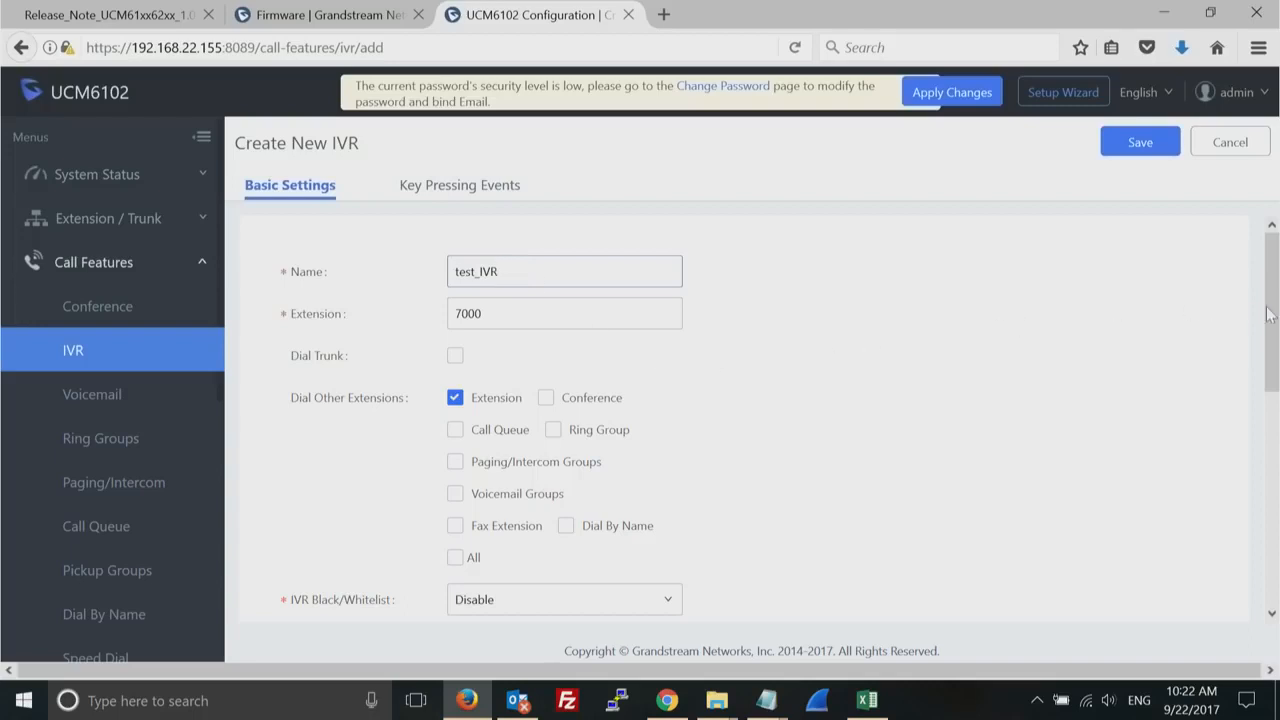
# - Examine the prompt choices, timeout settings and other basic settings of the new IVR
pyautogui.moveTo(1272, 318); pyautogui.dragTo(1277, 490)
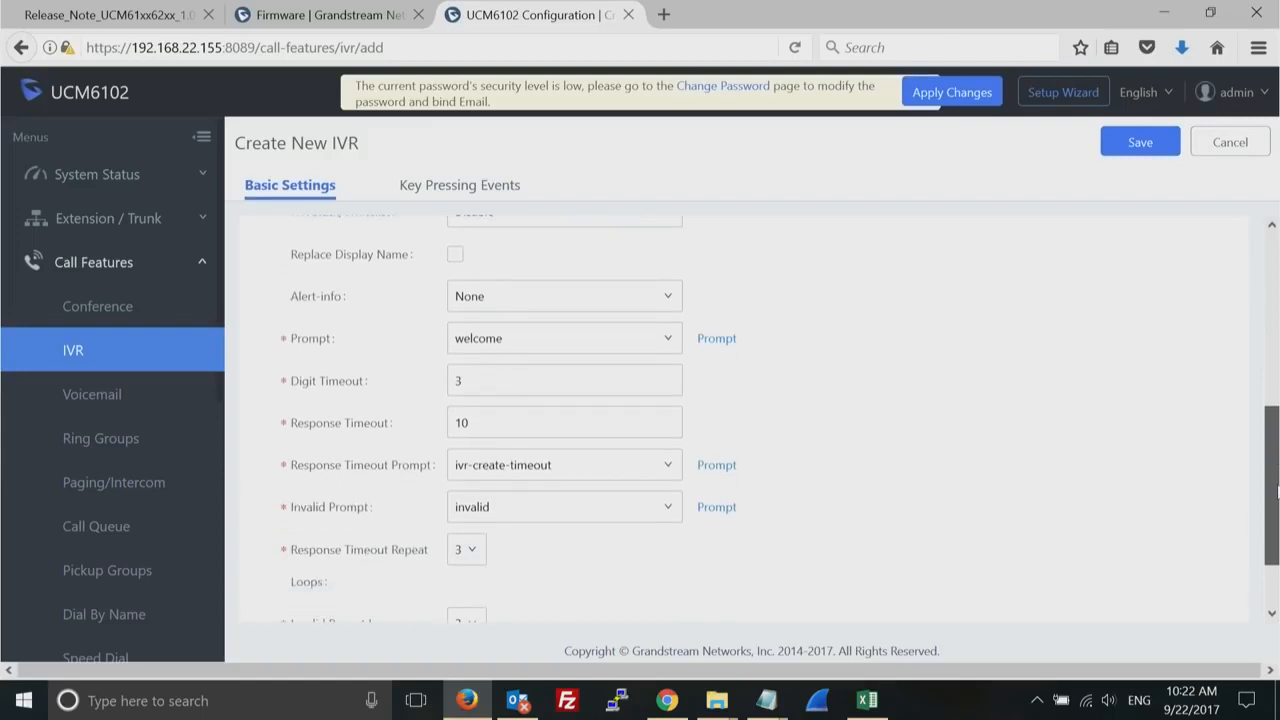
pyautogui.click(672, 342)
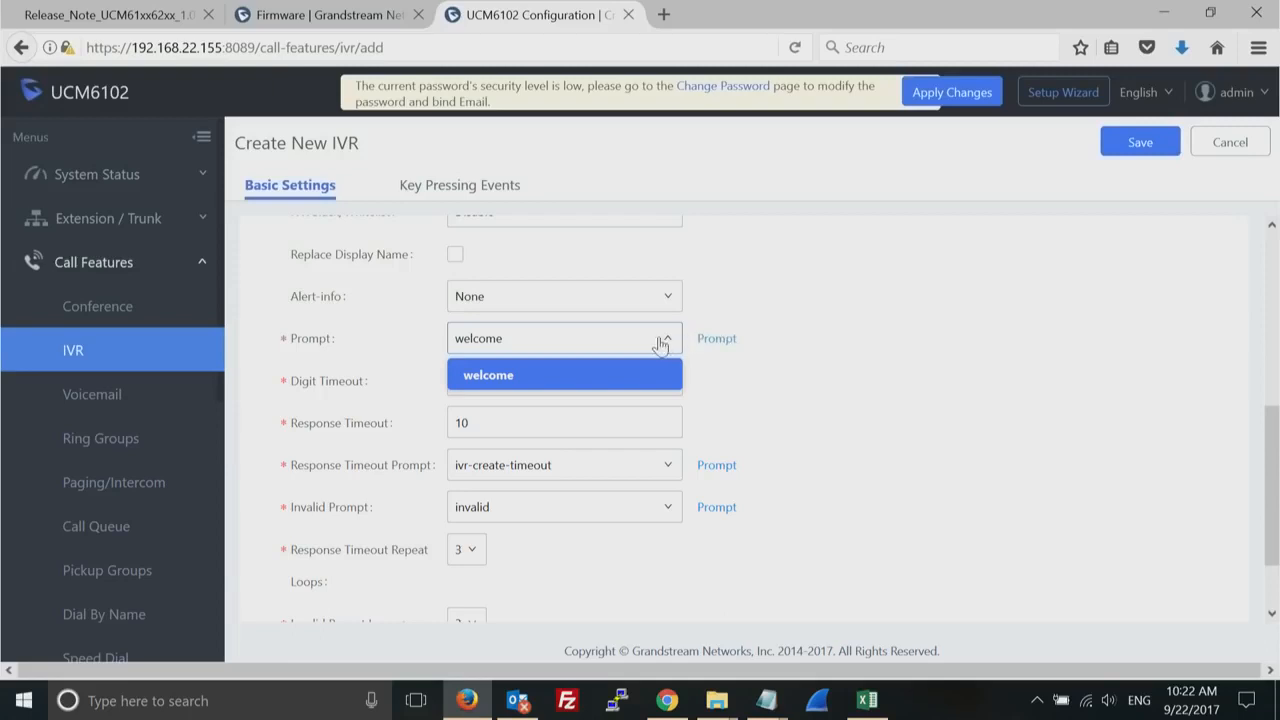
pyautogui.click(661, 343)
pyautogui.click(672, 343)
pyautogui.click(863, 364)
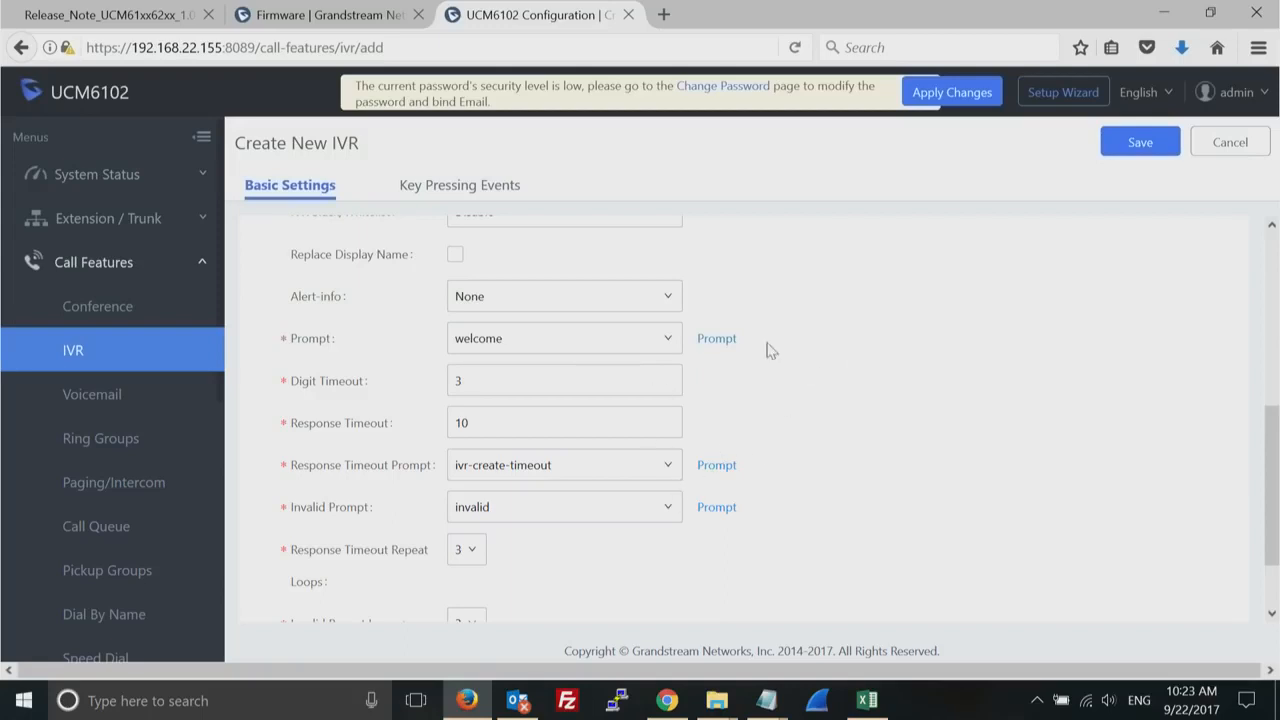
pyautogui.moveTo(1273, 527); pyautogui.dragTo(1254, 340)
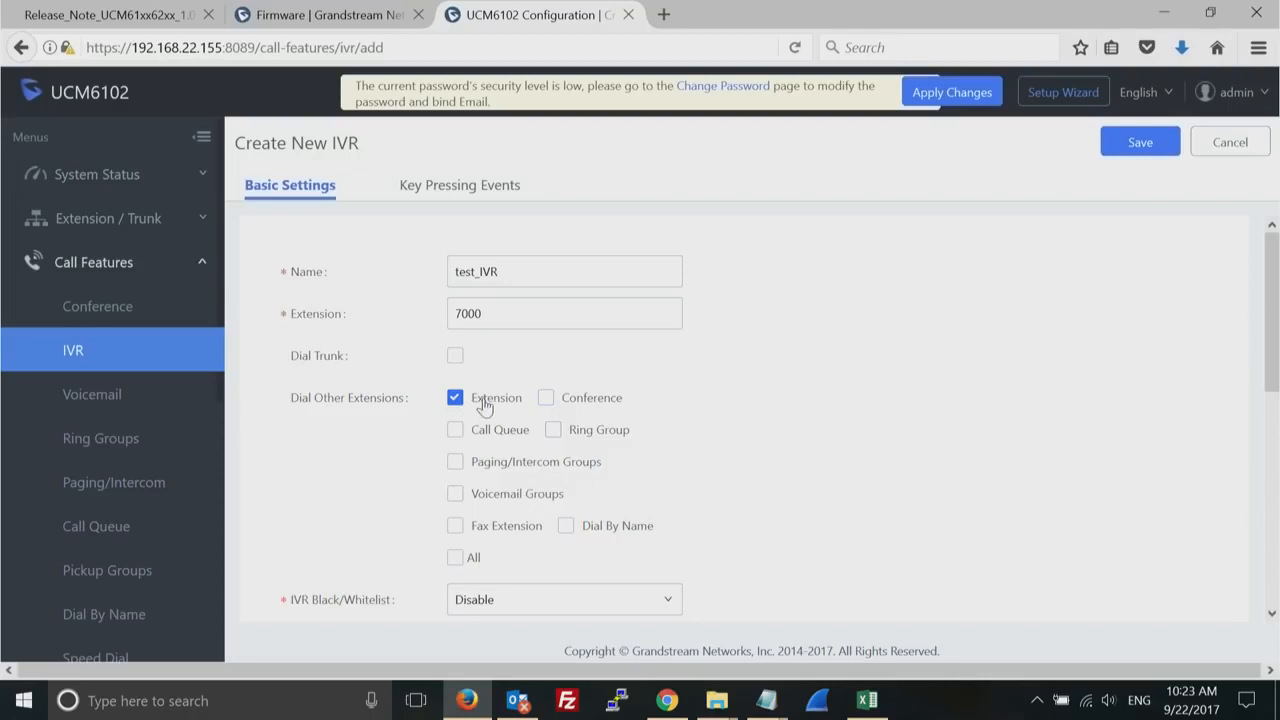
# - Allow the IVR to dial all other extension types and route key press 1 to extension 1000
pyautogui.click(455, 558)
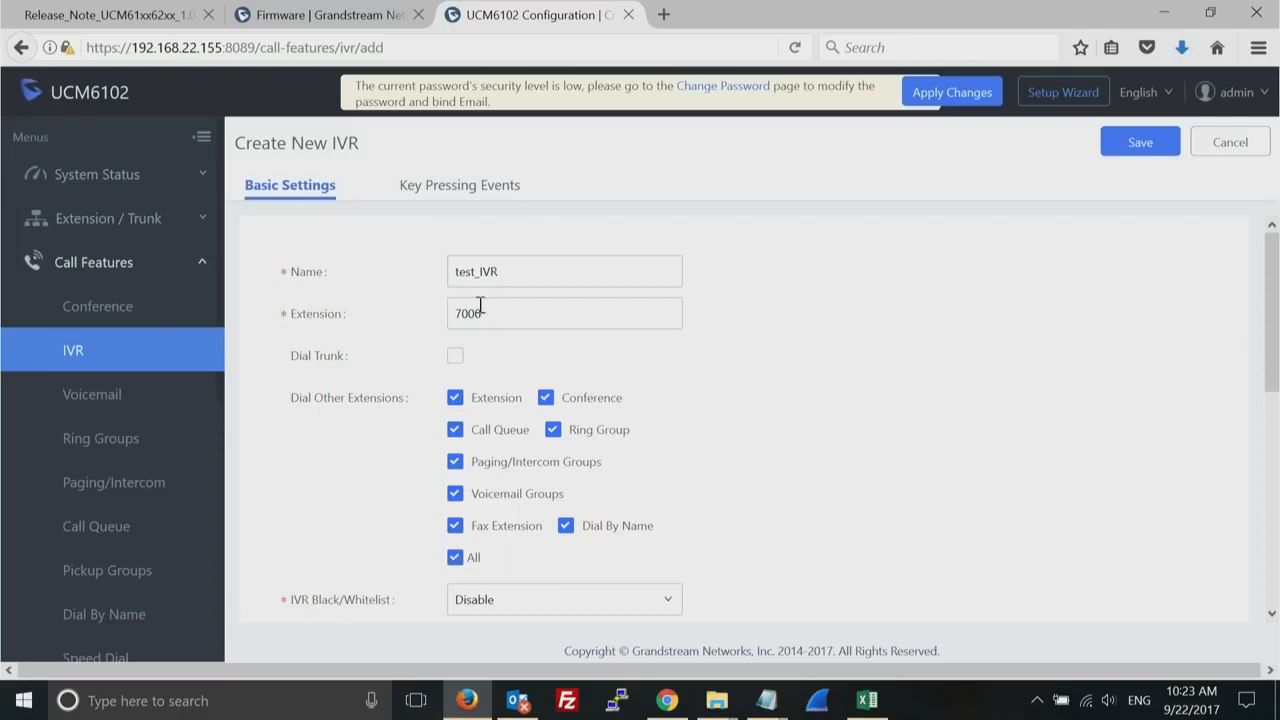
pyautogui.click(459, 192)
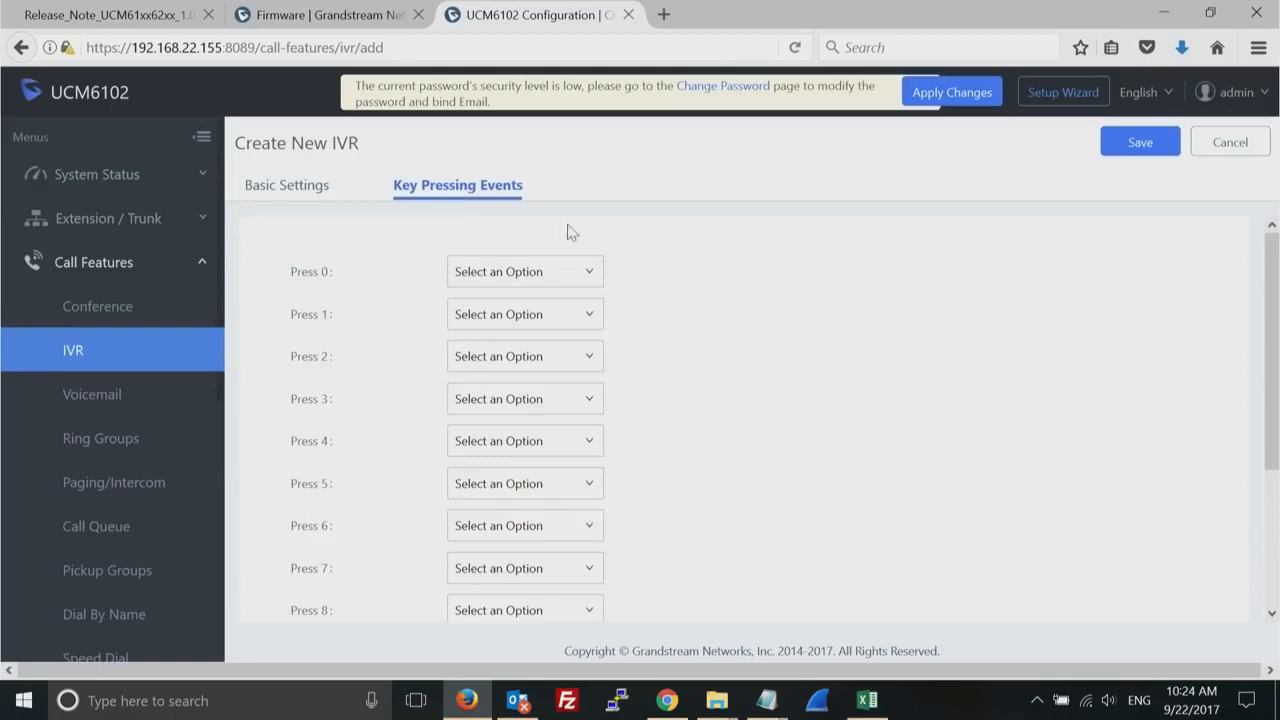
pyautogui.click(588, 317)
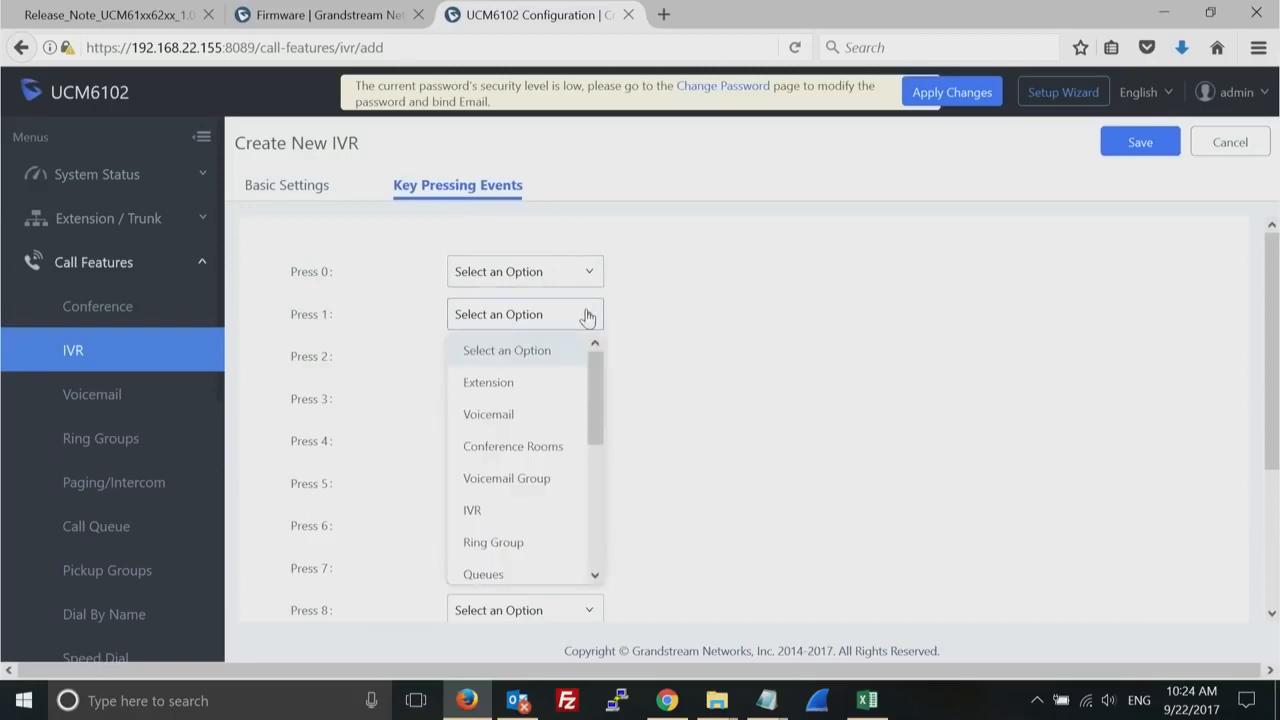
pyautogui.click(540, 395)
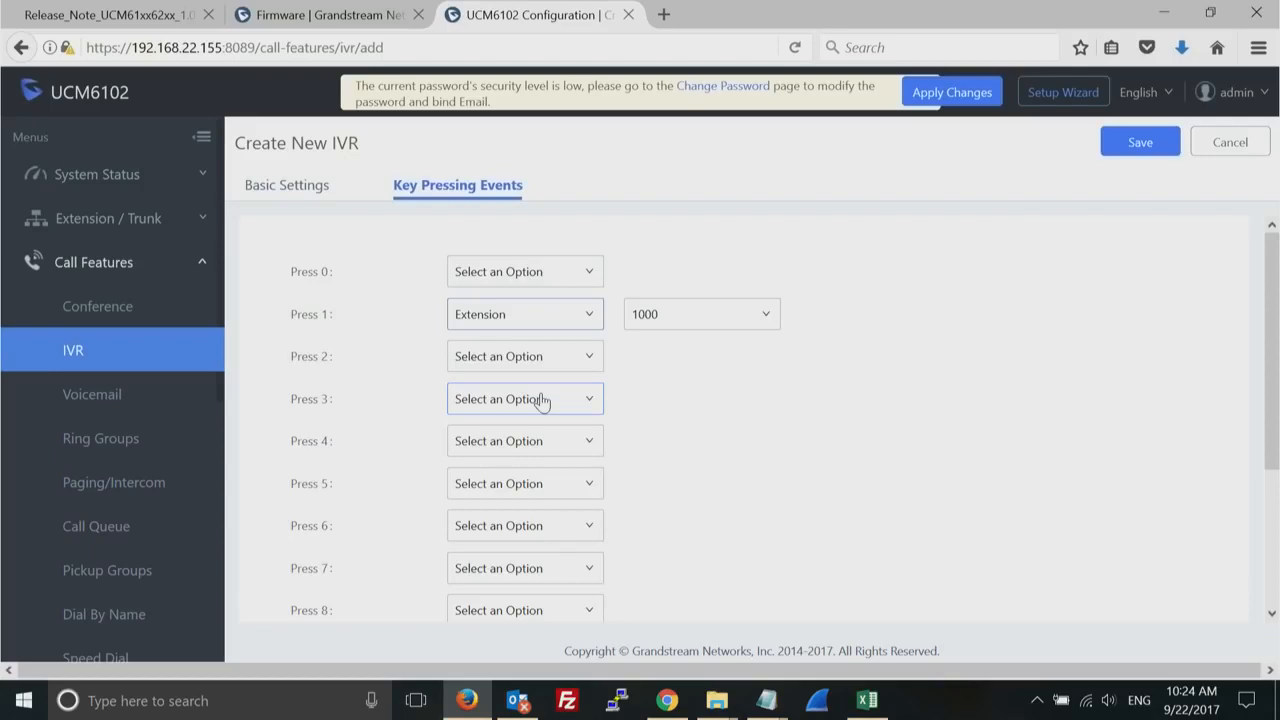
pyautogui.click(765, 316)
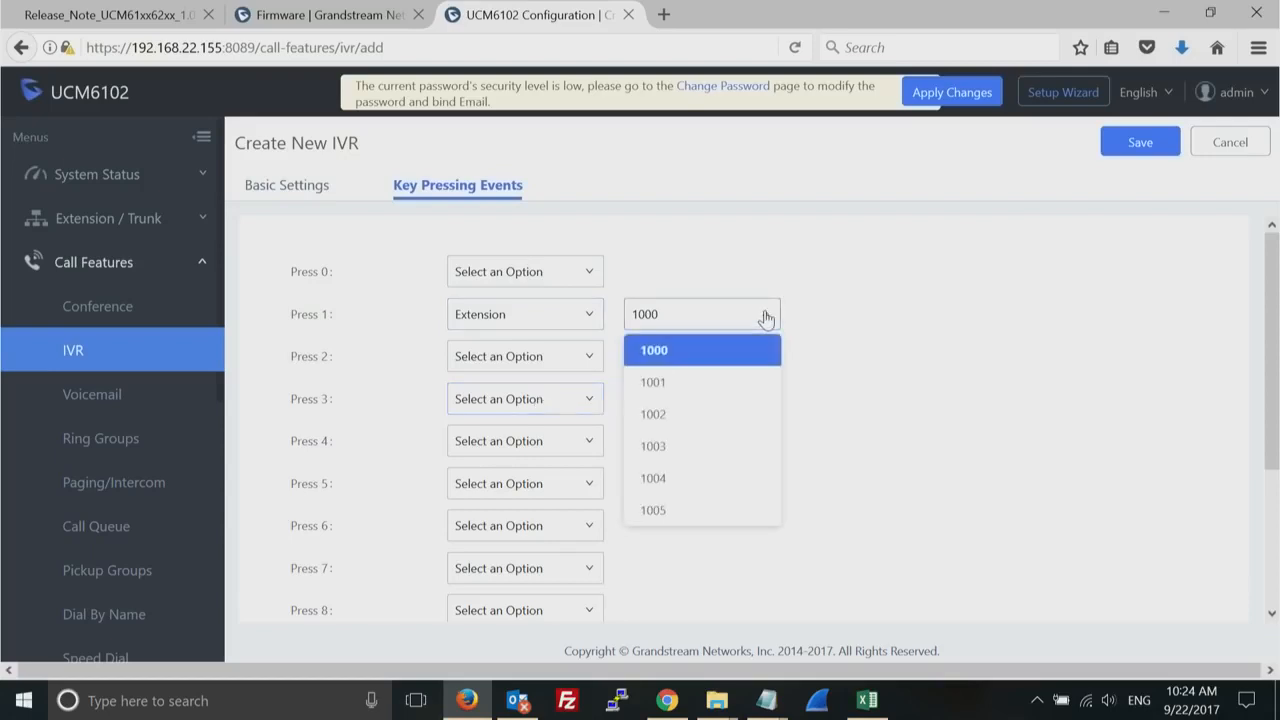
pyautogui.click(765, 316)
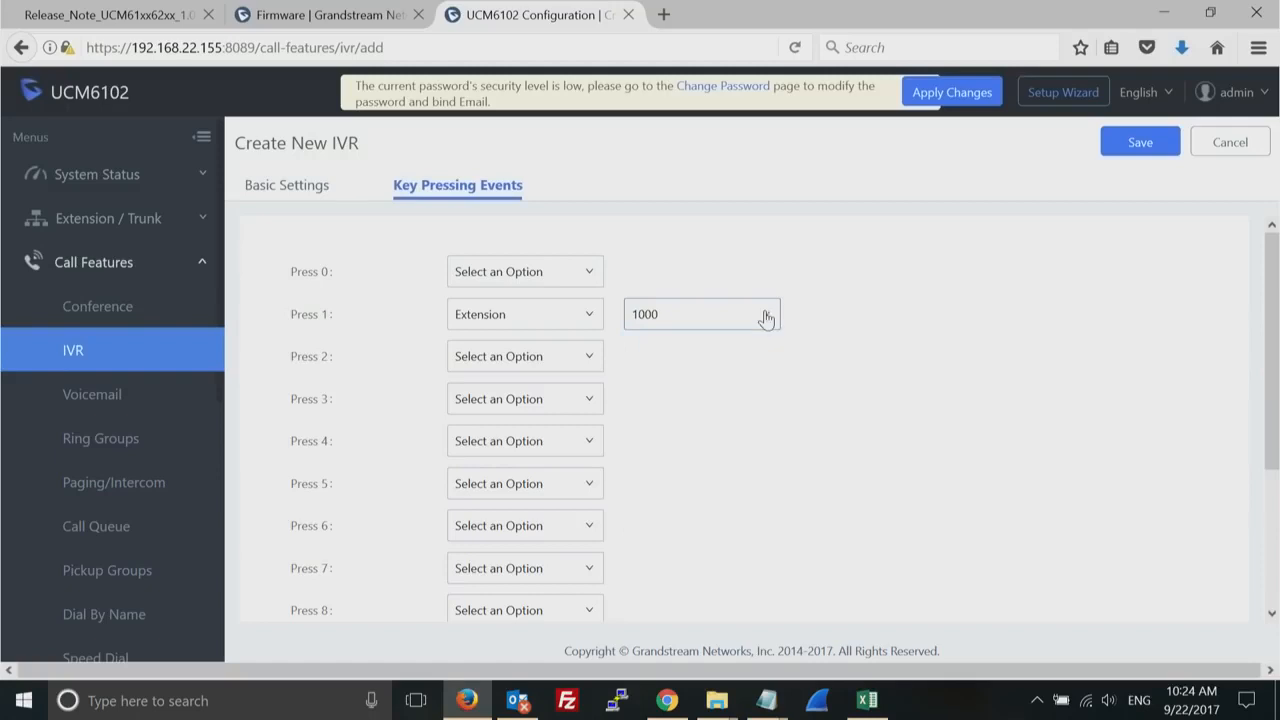
# - Review the destination types for key press 2, route it to extension 1002, and save the IVR
pyautogui.click(580, 370)
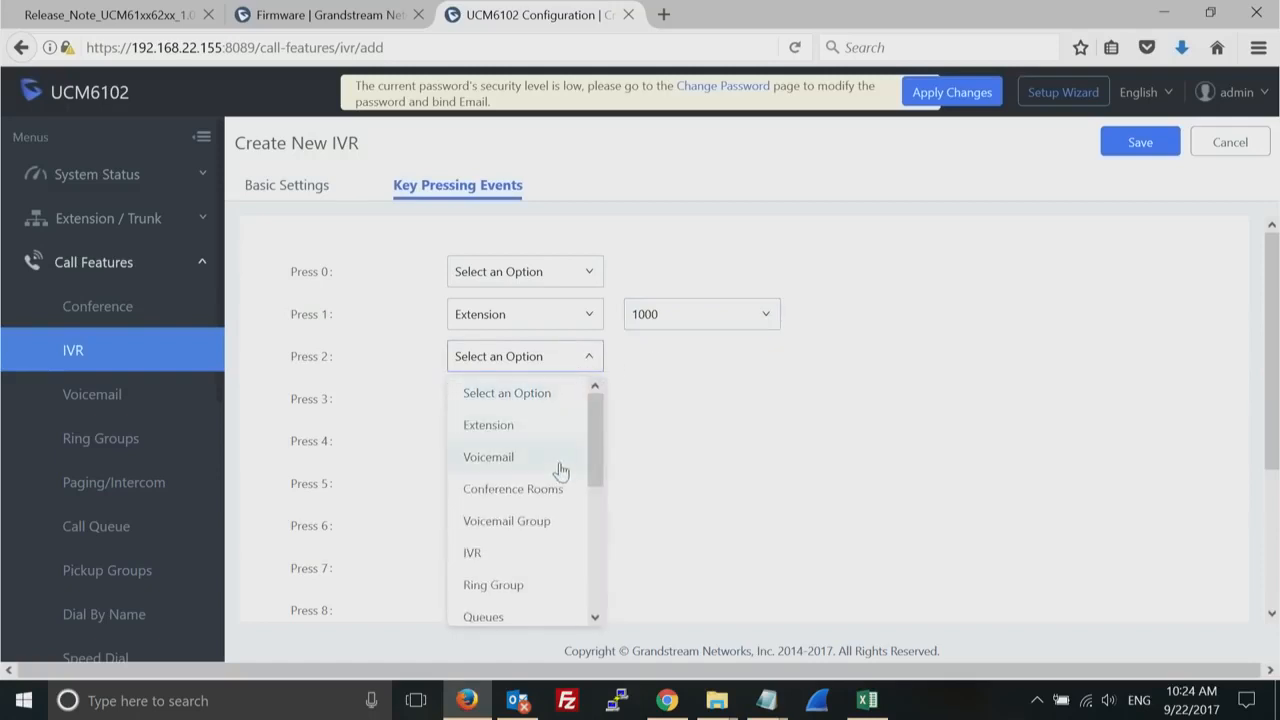
pyautogui.moveTo(592, 456); pyautogui.dragTo(603, 613)
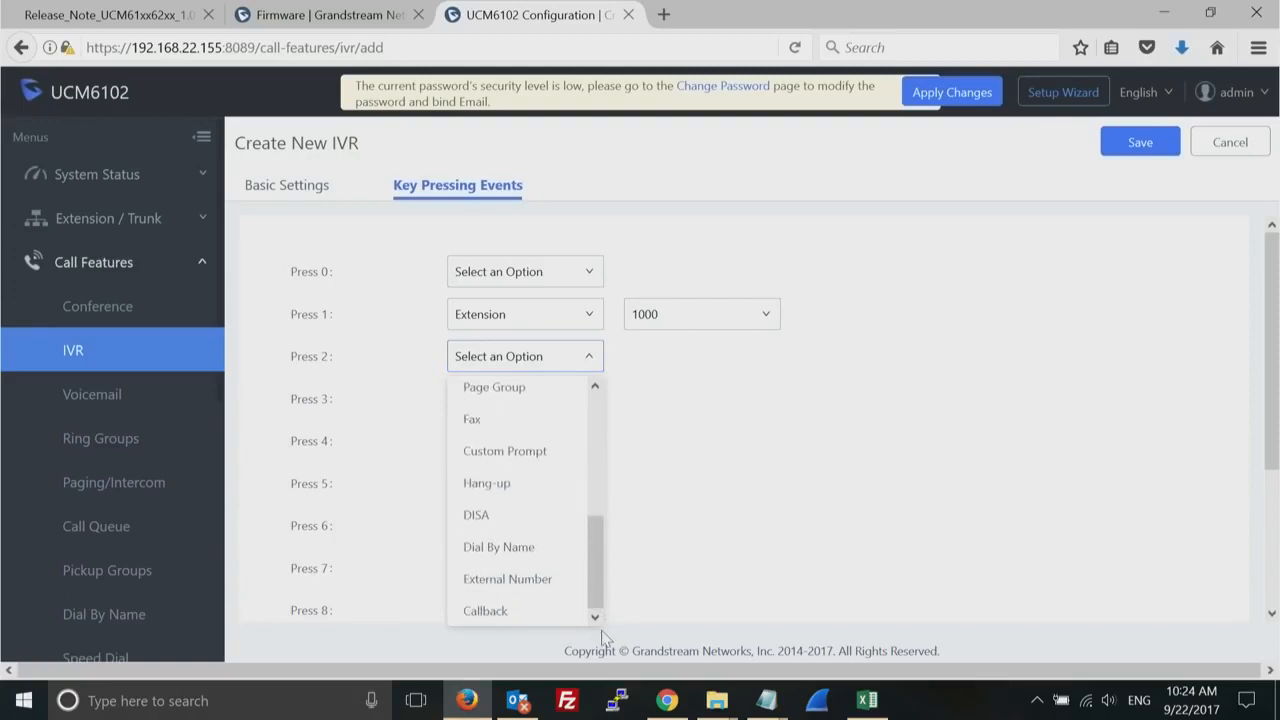
pyautogui.moveTo(603, 584); pyautogui.dragTo(601, 521)
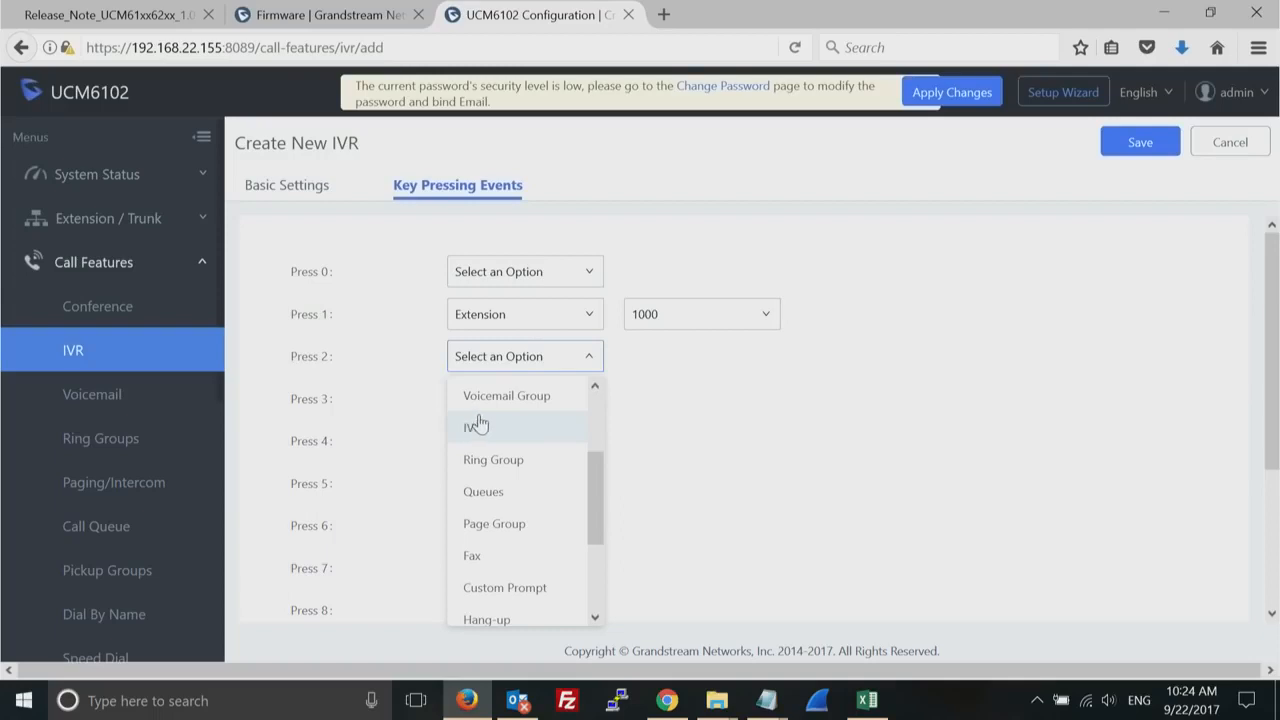
pyautogui.click(599, 412)
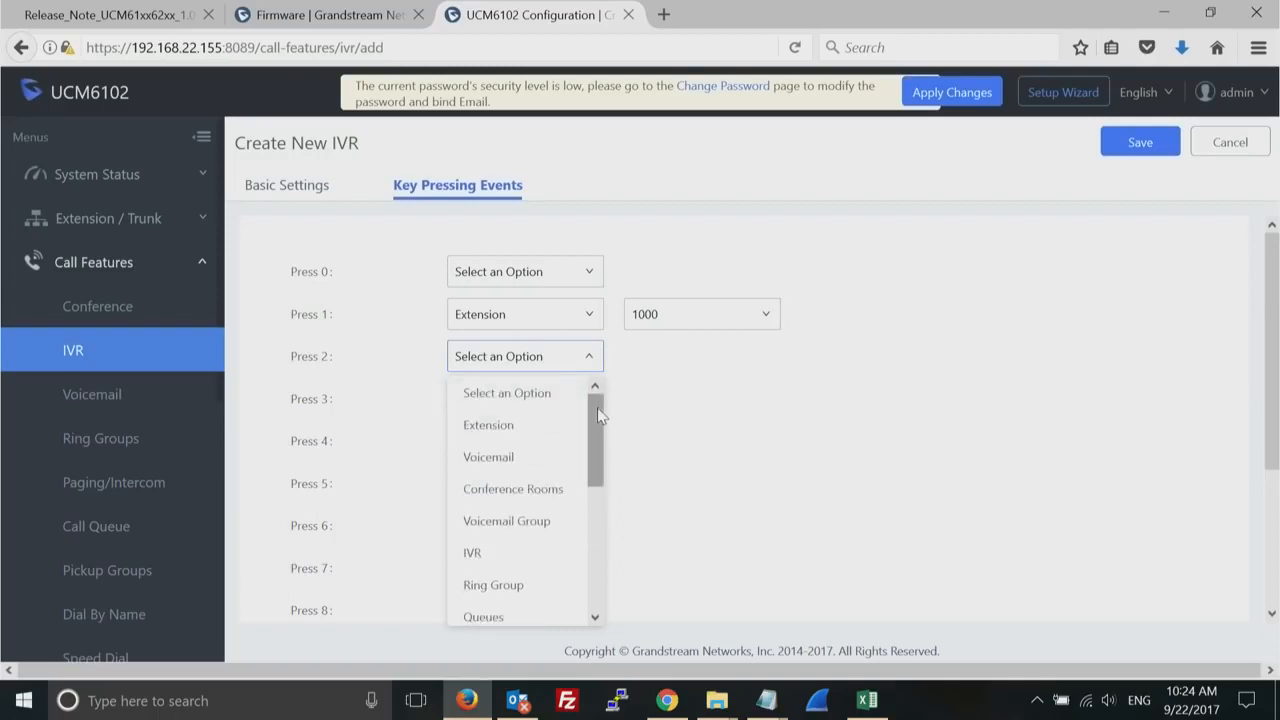
pyautogui.click(523, 428)
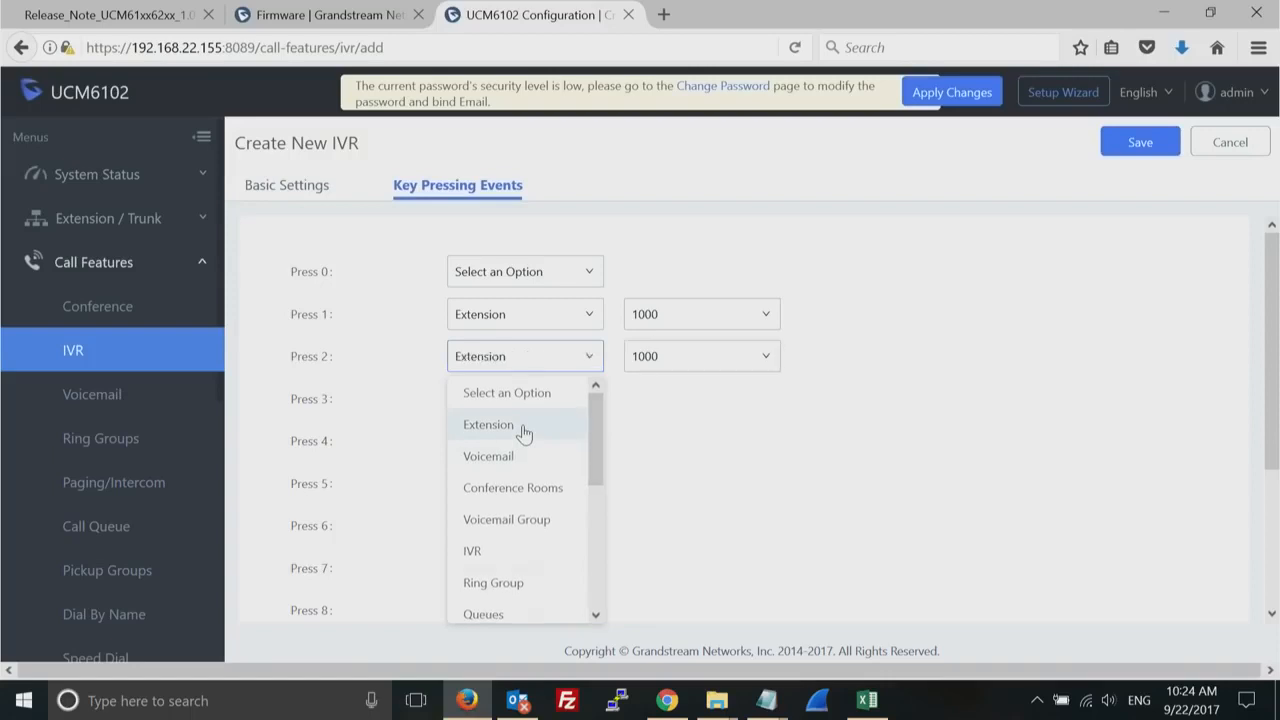
pyautogui.click(760, 355)
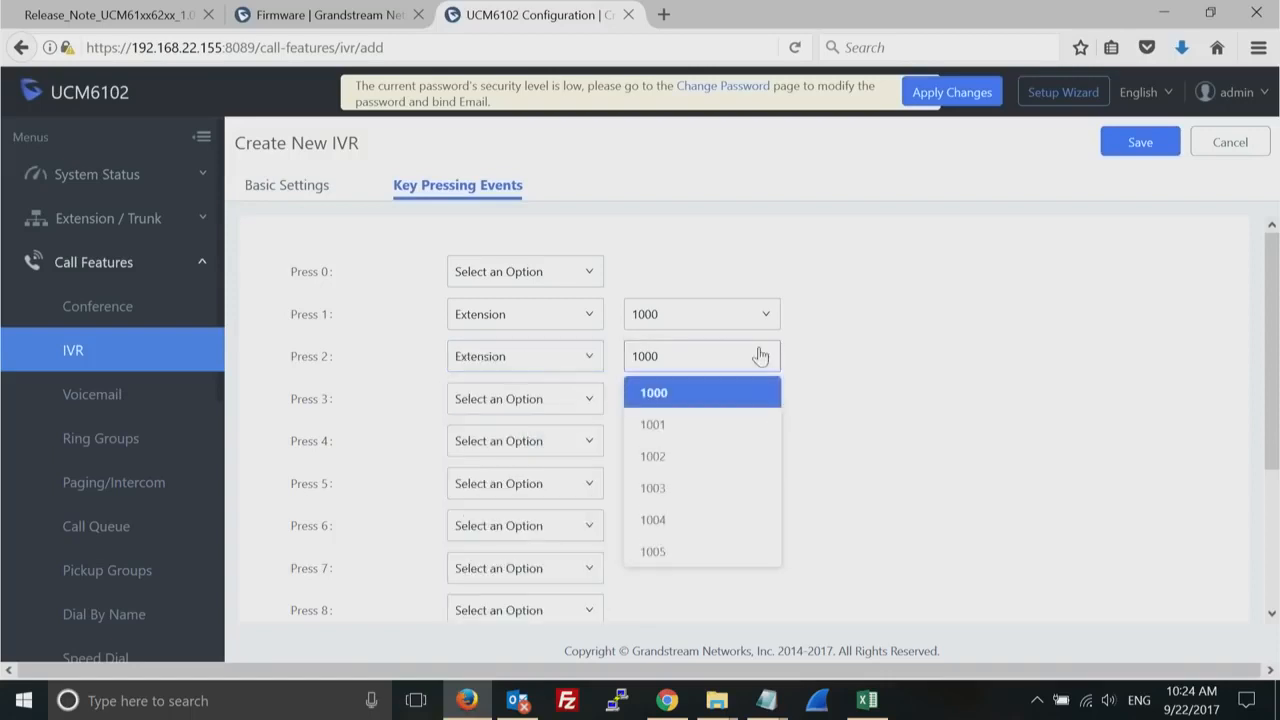
pyautogui.click(676, 457)
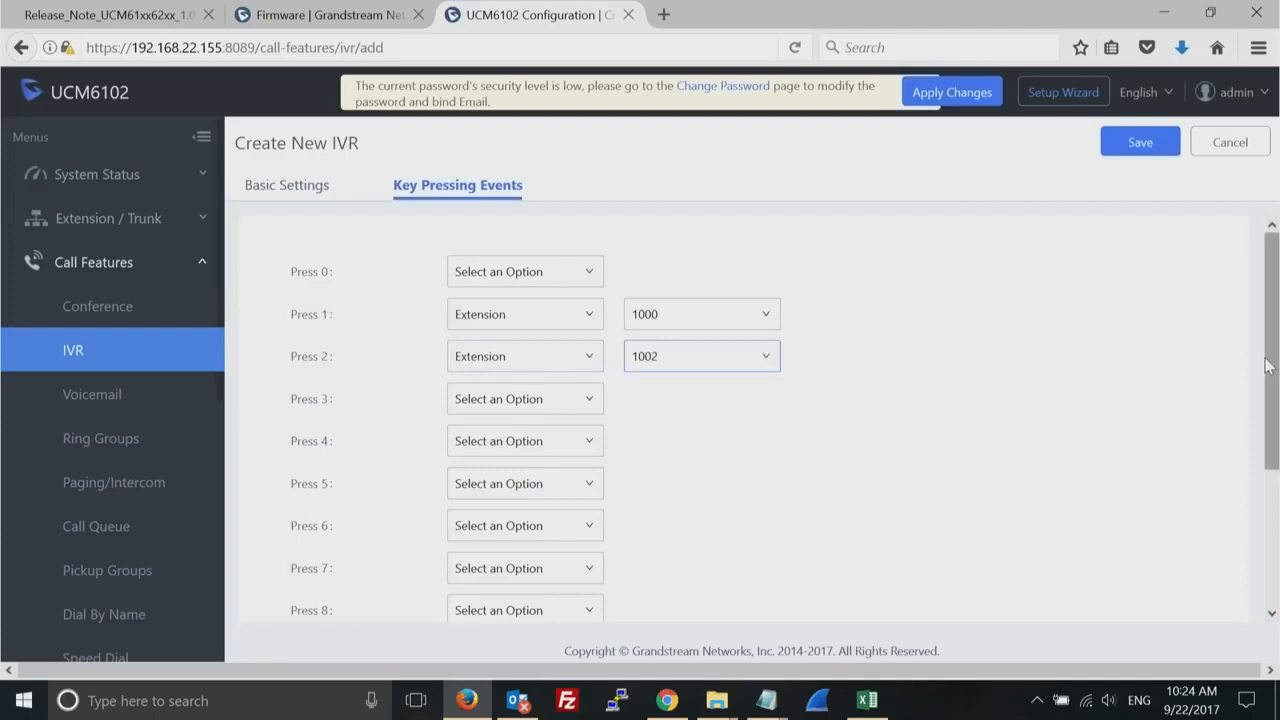
pyautogui.moveTo(1267, 365); pyautogui.dragTo(1262, 277)
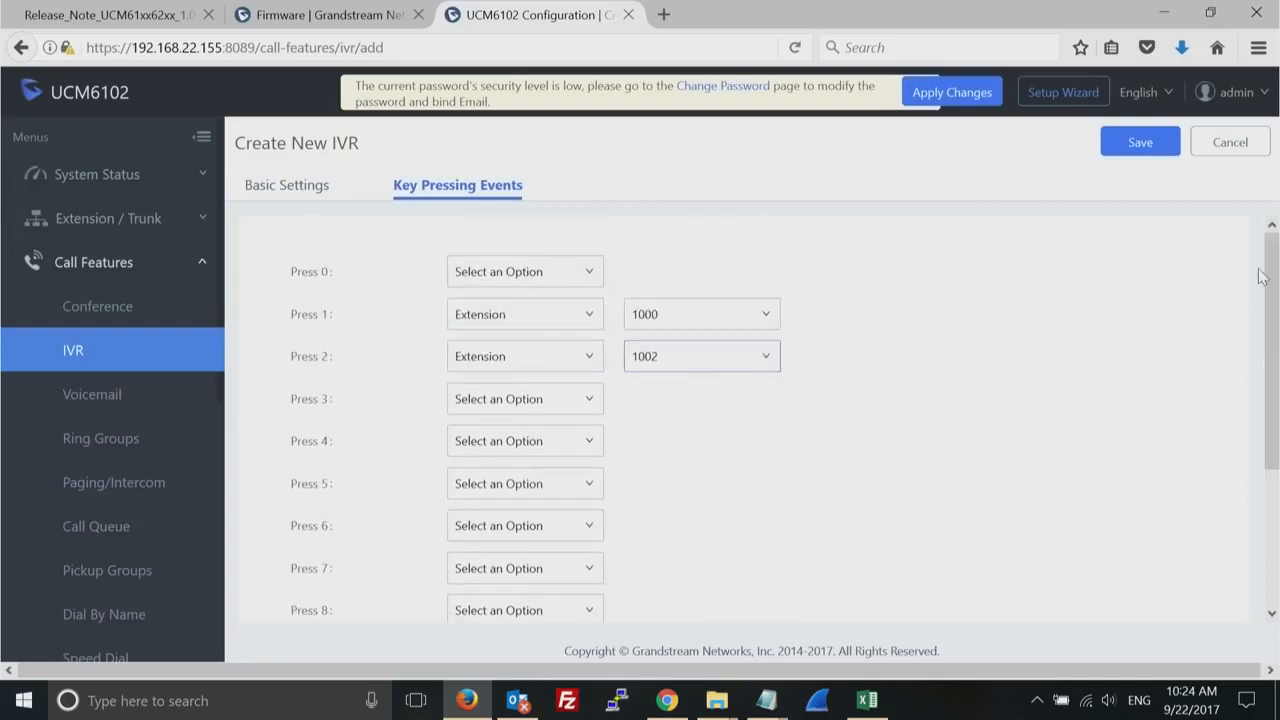
pyautogui.click(1143, 144)
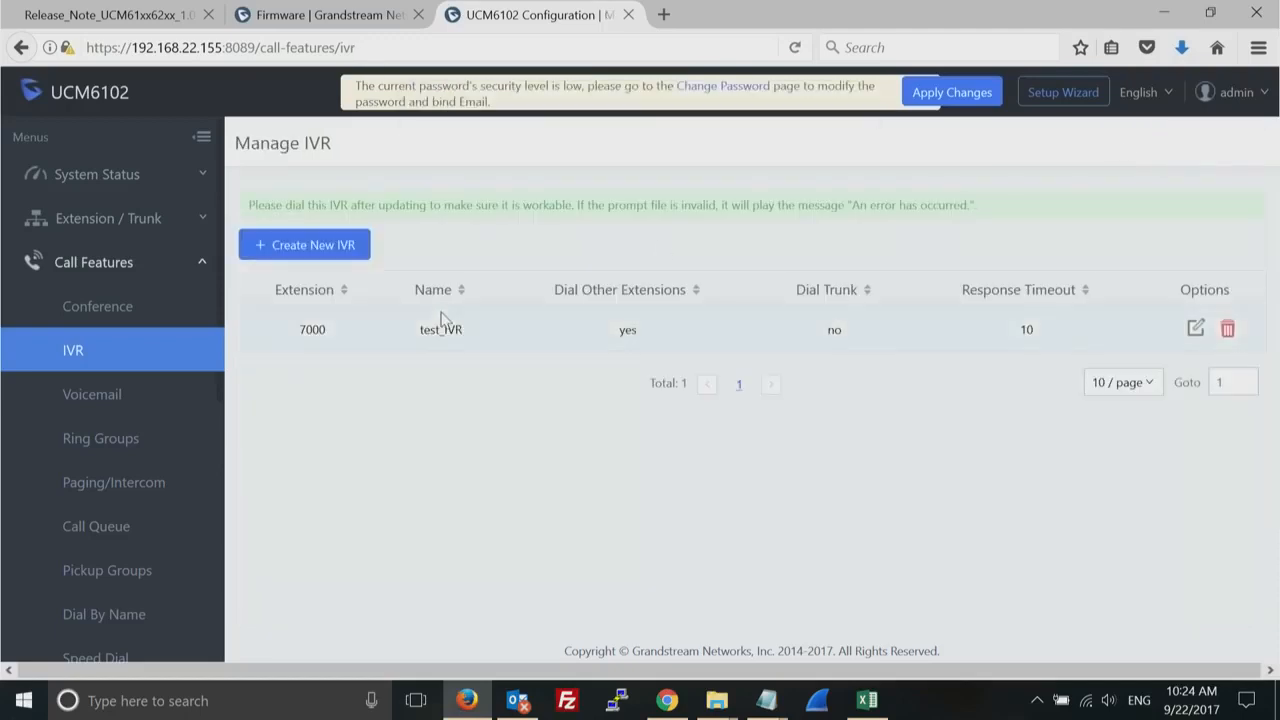
# - Start a new ring group named test_RG
pyautogui.click(104, 450)
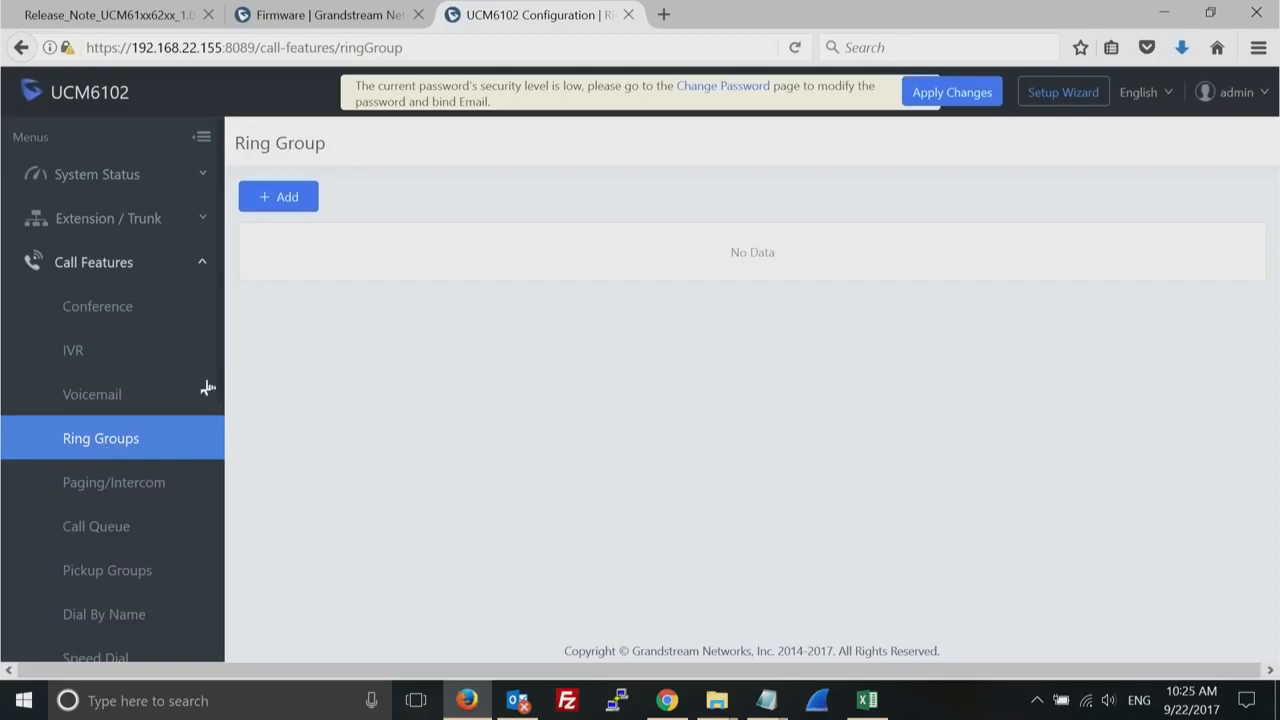
pyautogui.click(293, 206)
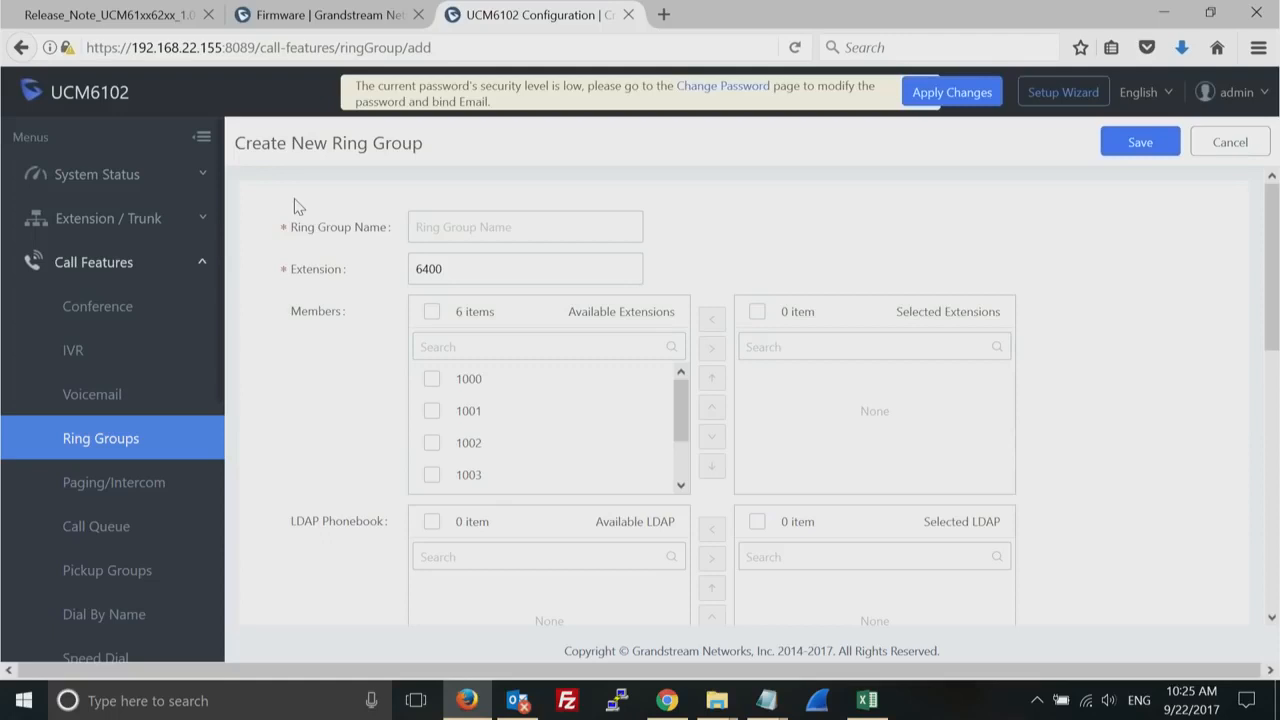
pyautogui.click(497, 219)
pyautogui.write('test')
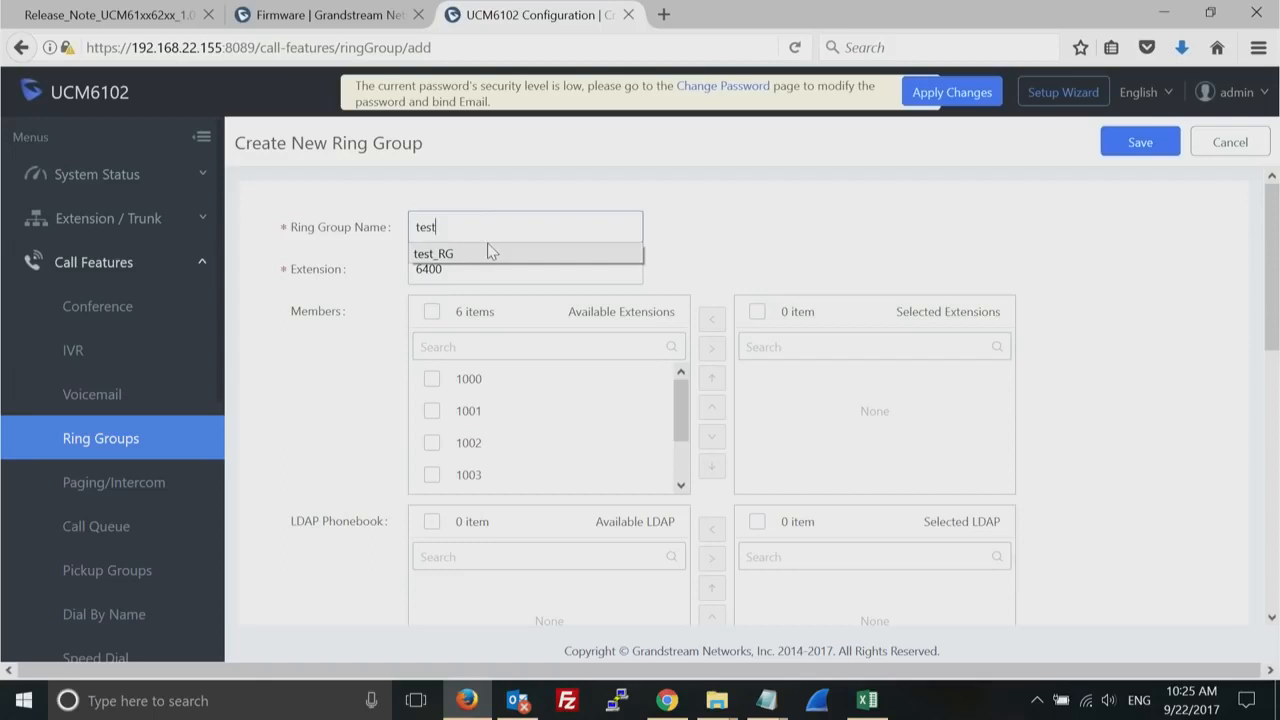
pyautogui.click(491, 252)
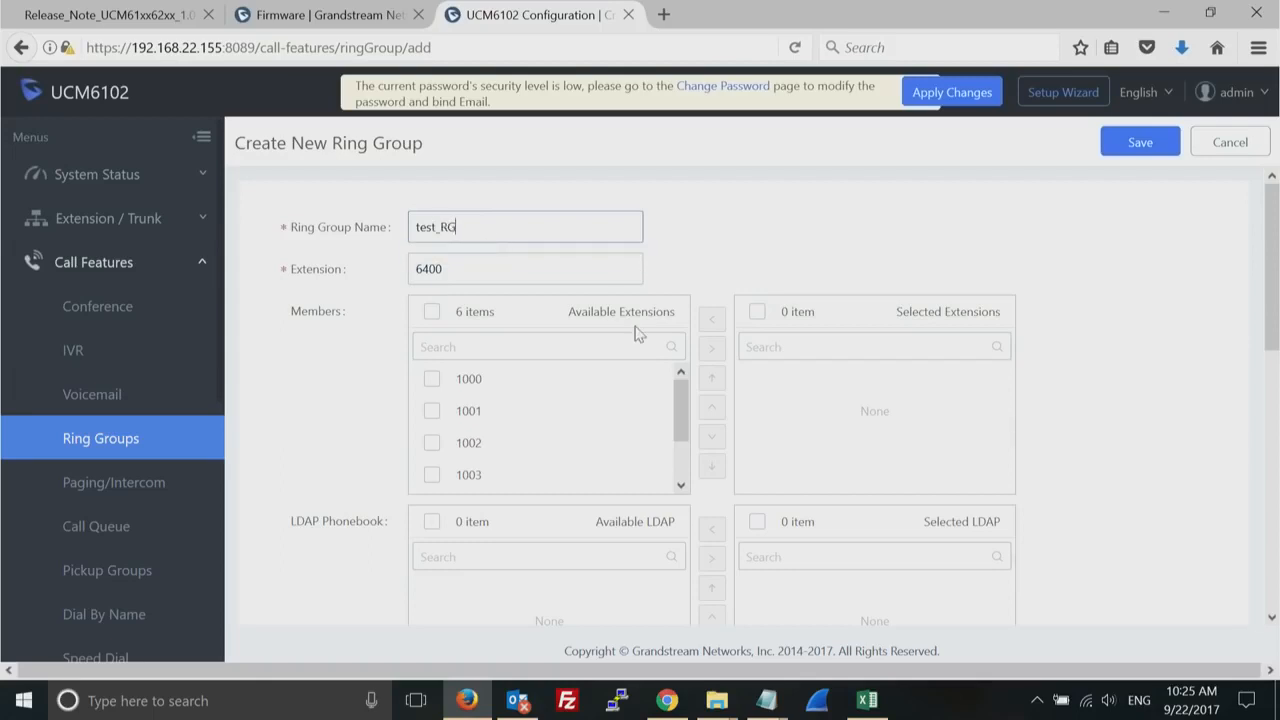
# - Add extensions 1000, 1001, 1002 and 1003 as members of the new ring group
pyautogui.click(430, 384)
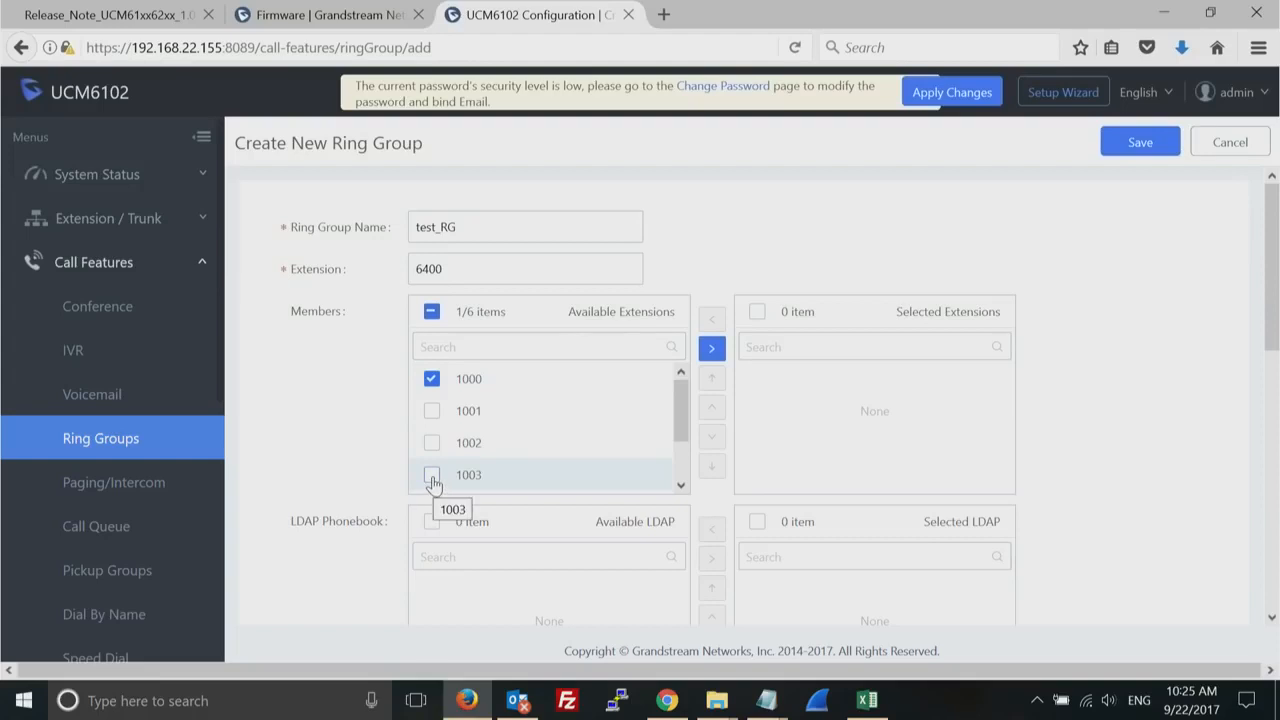
pyautogui.click(433, 477)
pyautogui.click(432, 445)
pyautogui.click(433, 414)
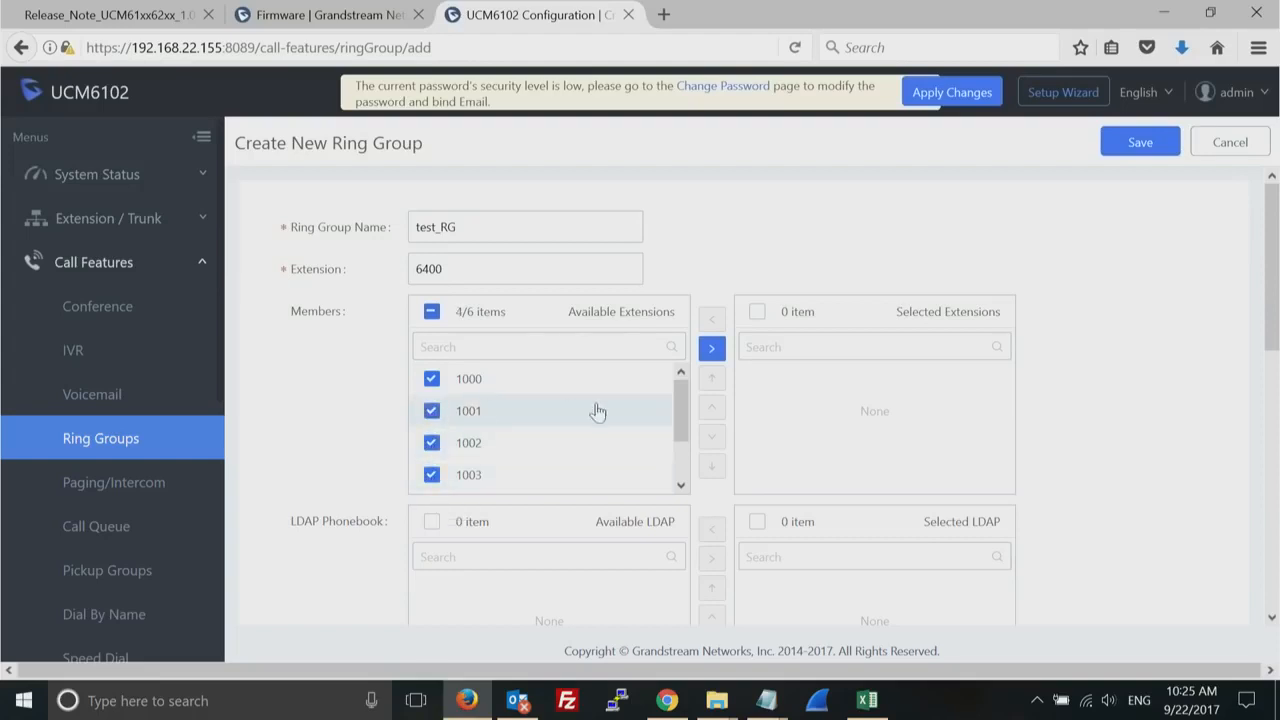
pyautogui.click(713, 352)
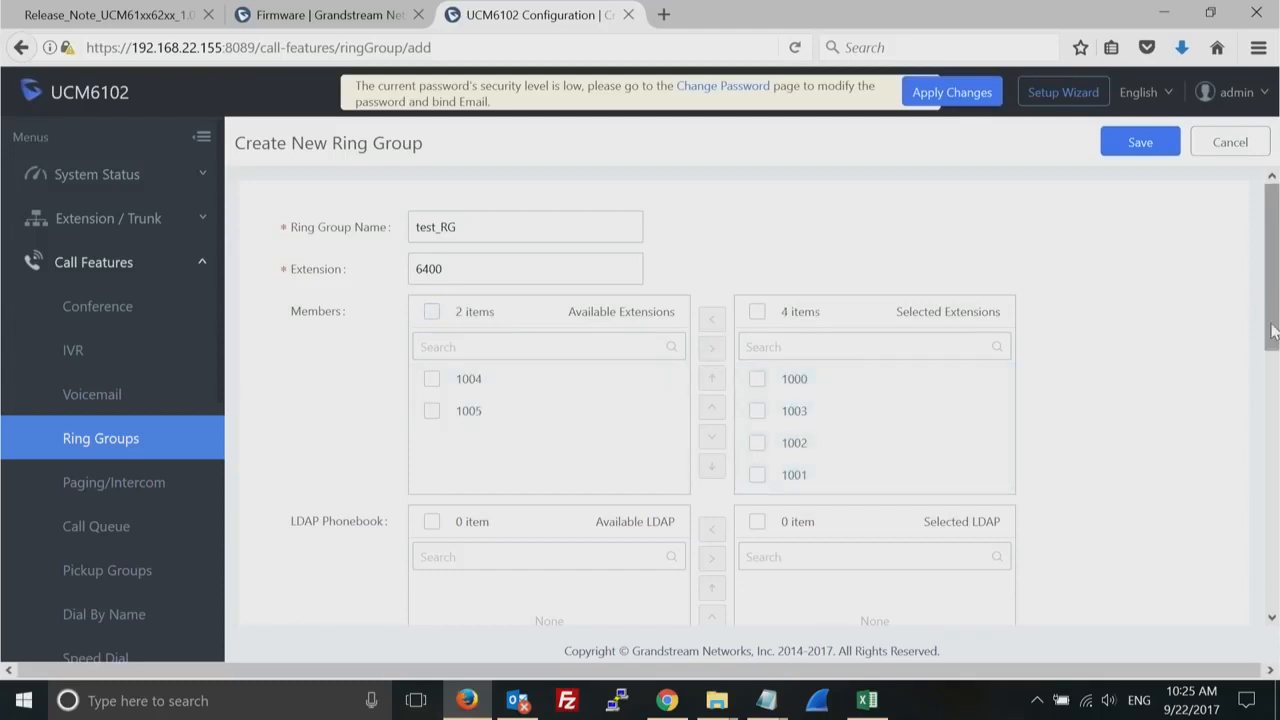
pyautogui.moveTo(1276, 332); pyautogui.dragTo(1277, 435)
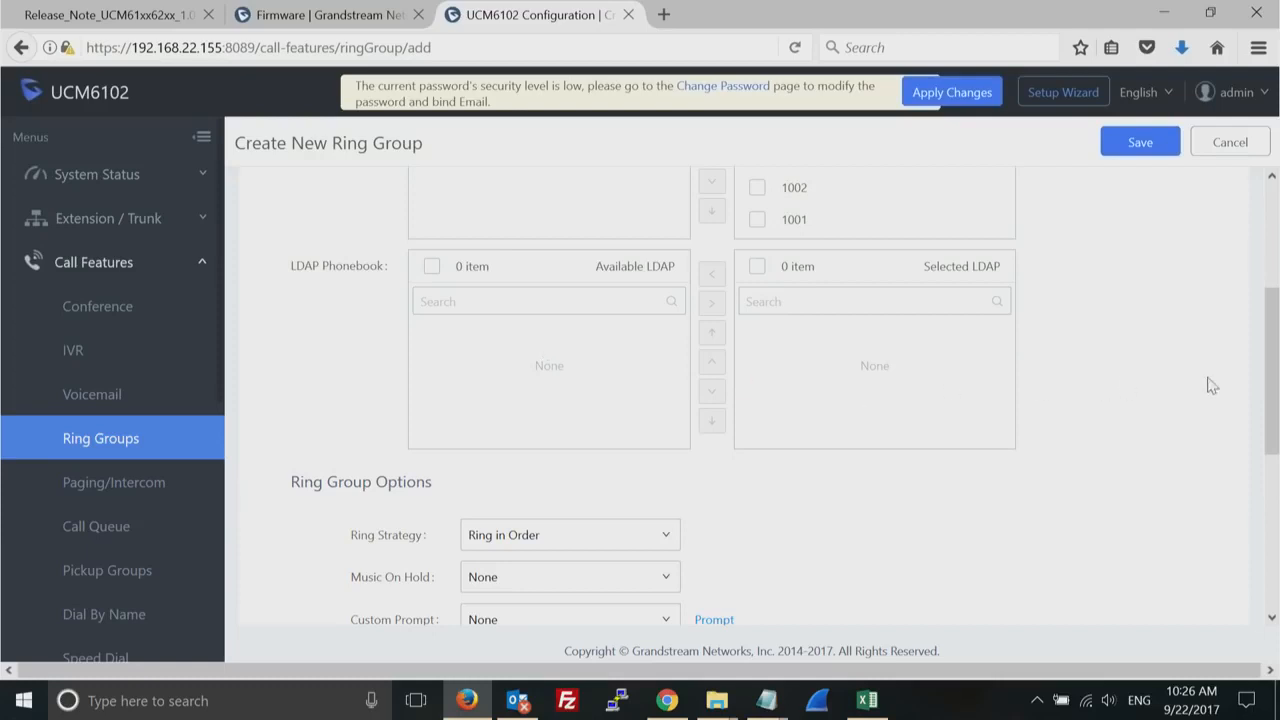
# - Examine the available ring strategies and music on hold choices in the ring group's options
pyautogui.moveTo(1277, 388); pyautogui.dragTo(1249, 506)
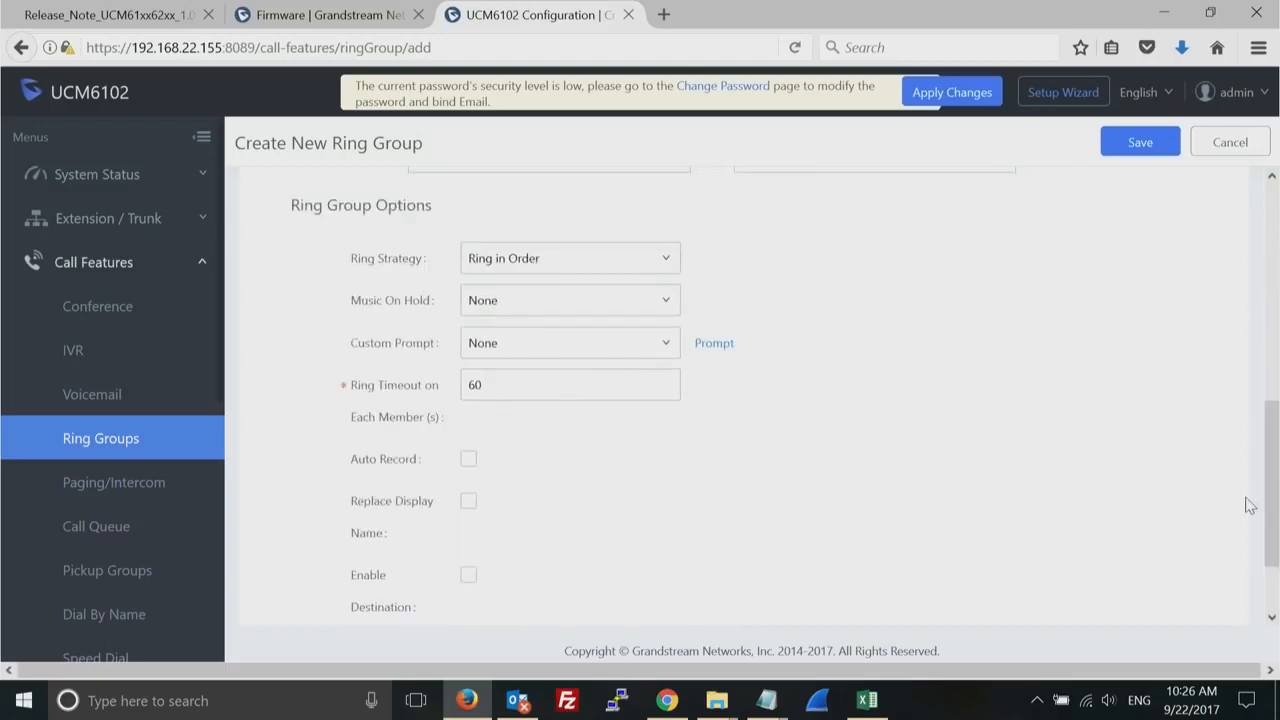
pyautogui.click(660, 262)
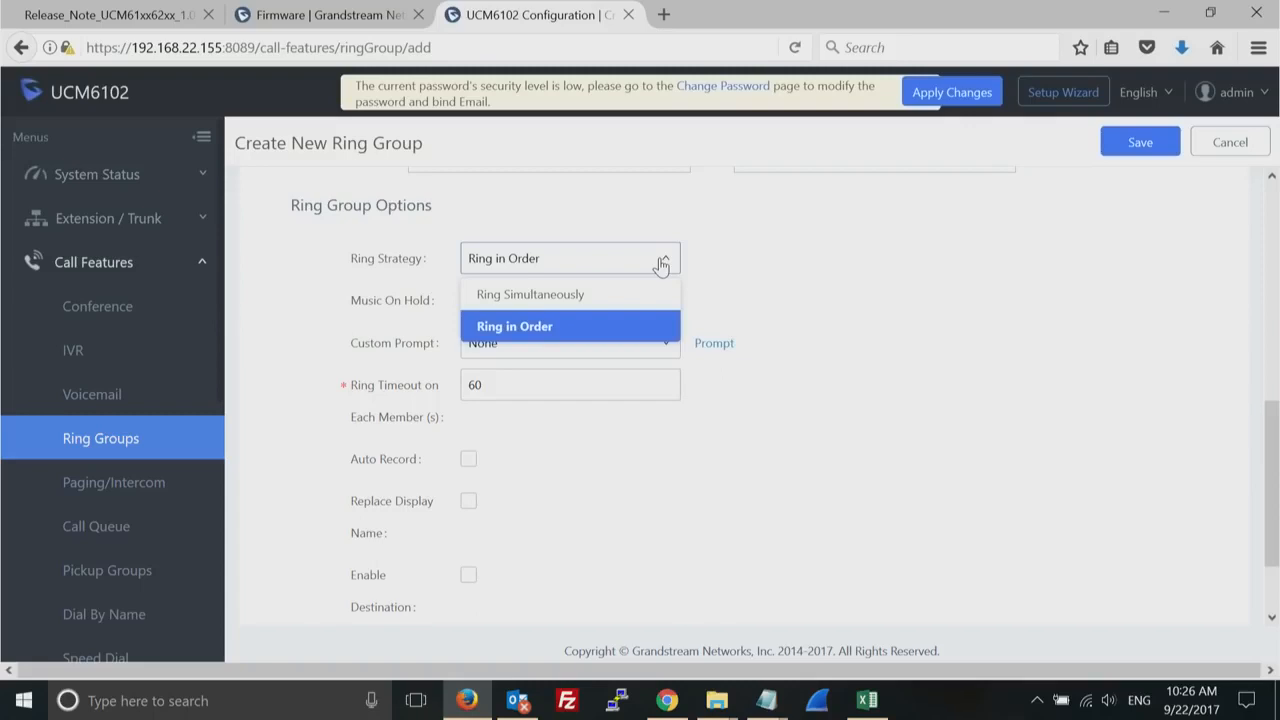
pyautogui.click(783, 258)
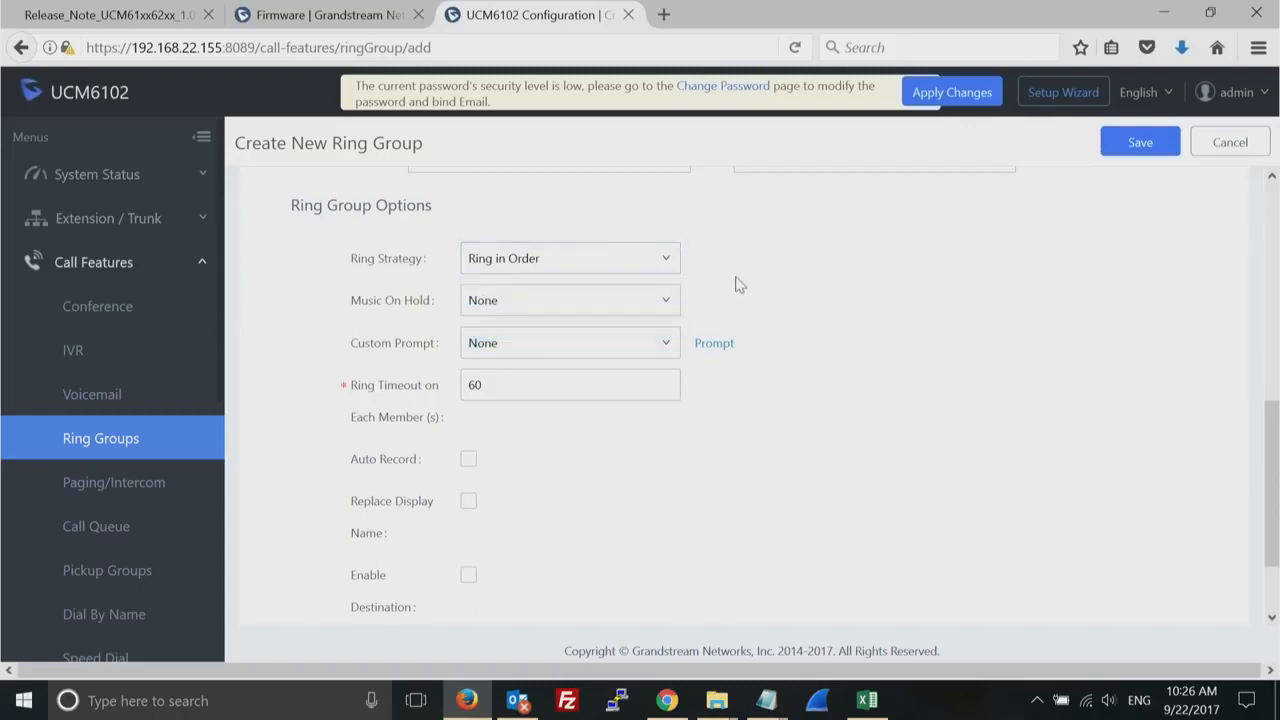
pyautogui.click(669, 304)
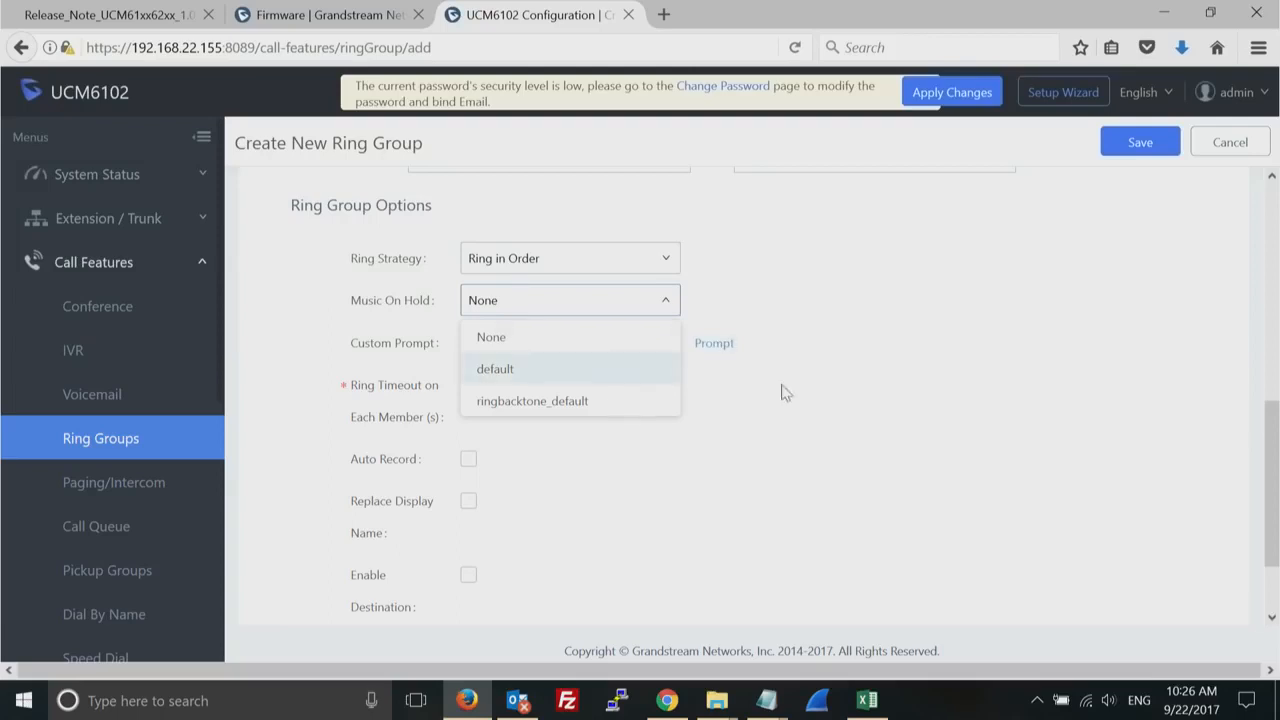
pyautogui.click(870, 420)
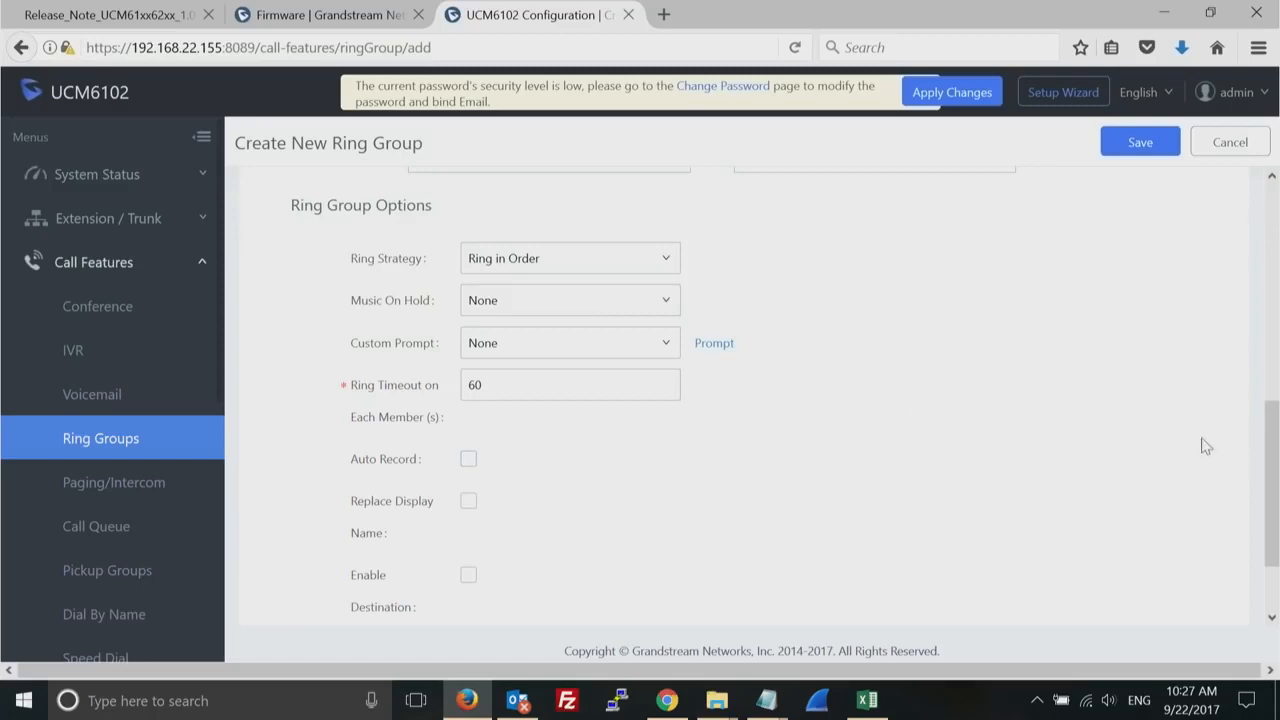
# - Enable a destination for the ring group, set the default destination to extension 1004, and save the group
pyautogui.moveTo(1274, 467); pyautogui.dragTo(1266, 558)
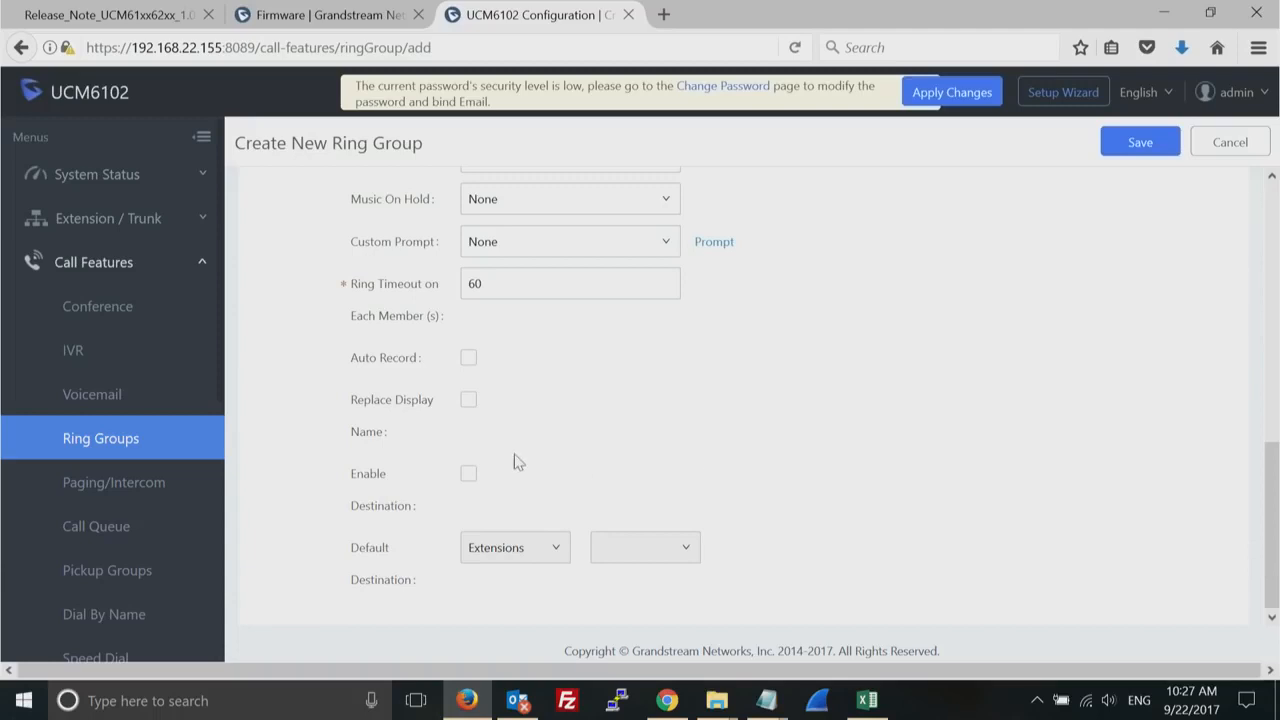
pyautogui.click(469, 476)
pyautogui.click(673, 555)
pyautogui.click(653, 490)
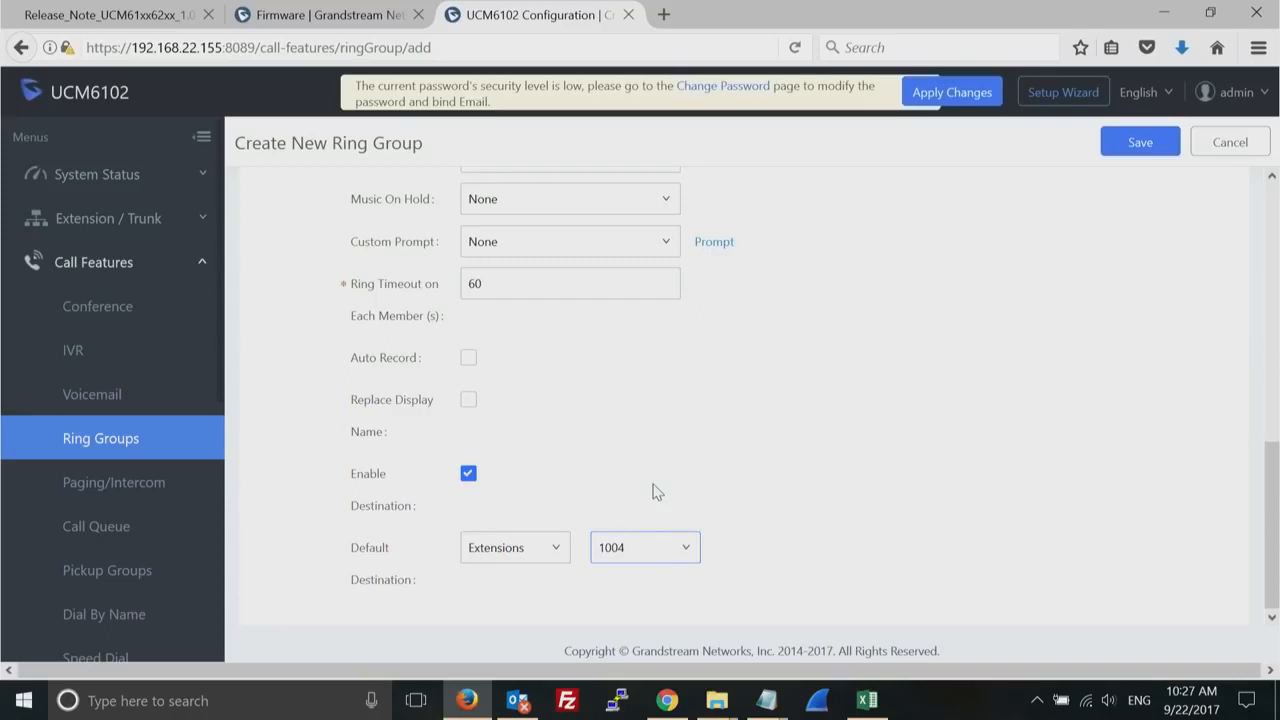
pyautogui.click(1153, 145)
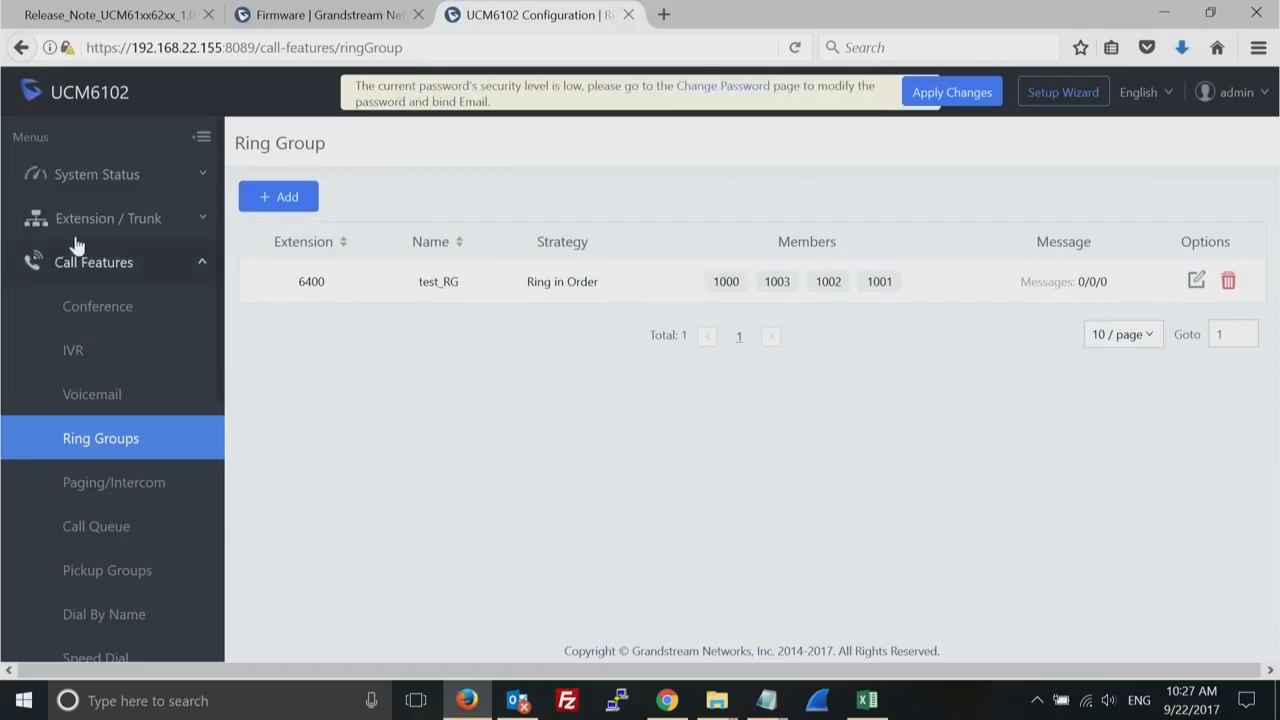
# - Open the outbound routes configuration page
pyautogui.click(107, 228)
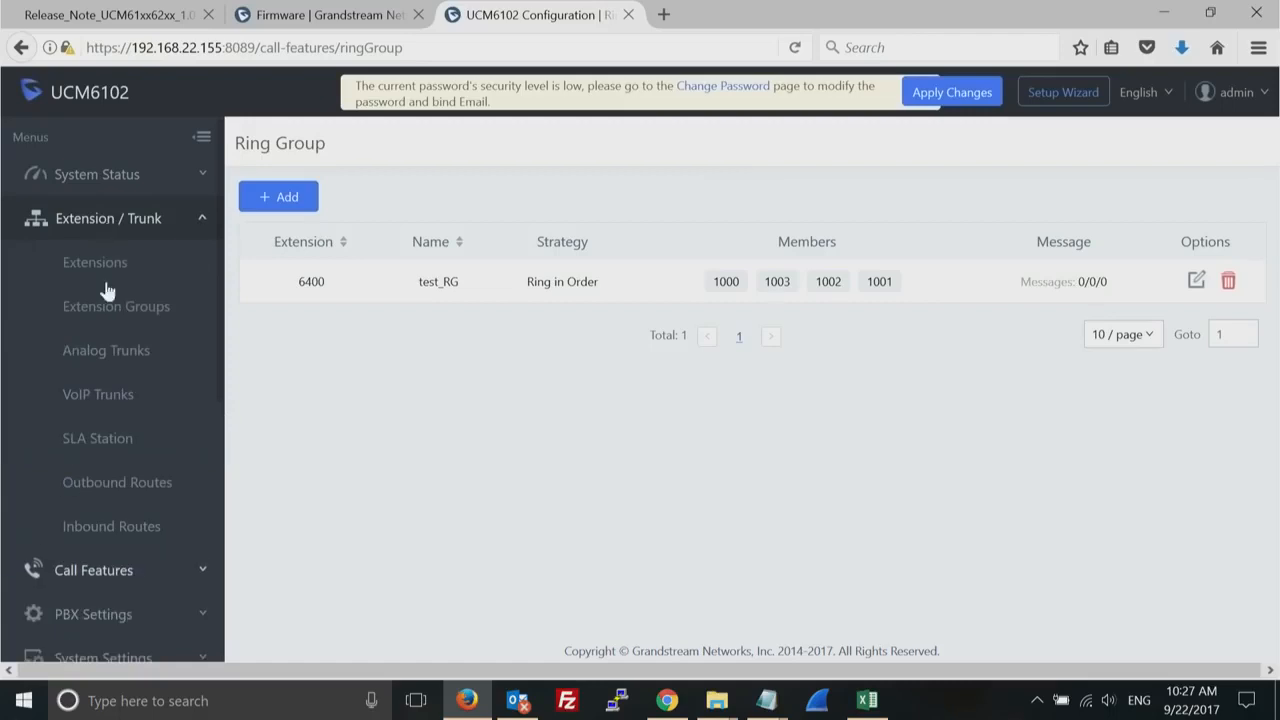
pyautogui.click(118, 486)
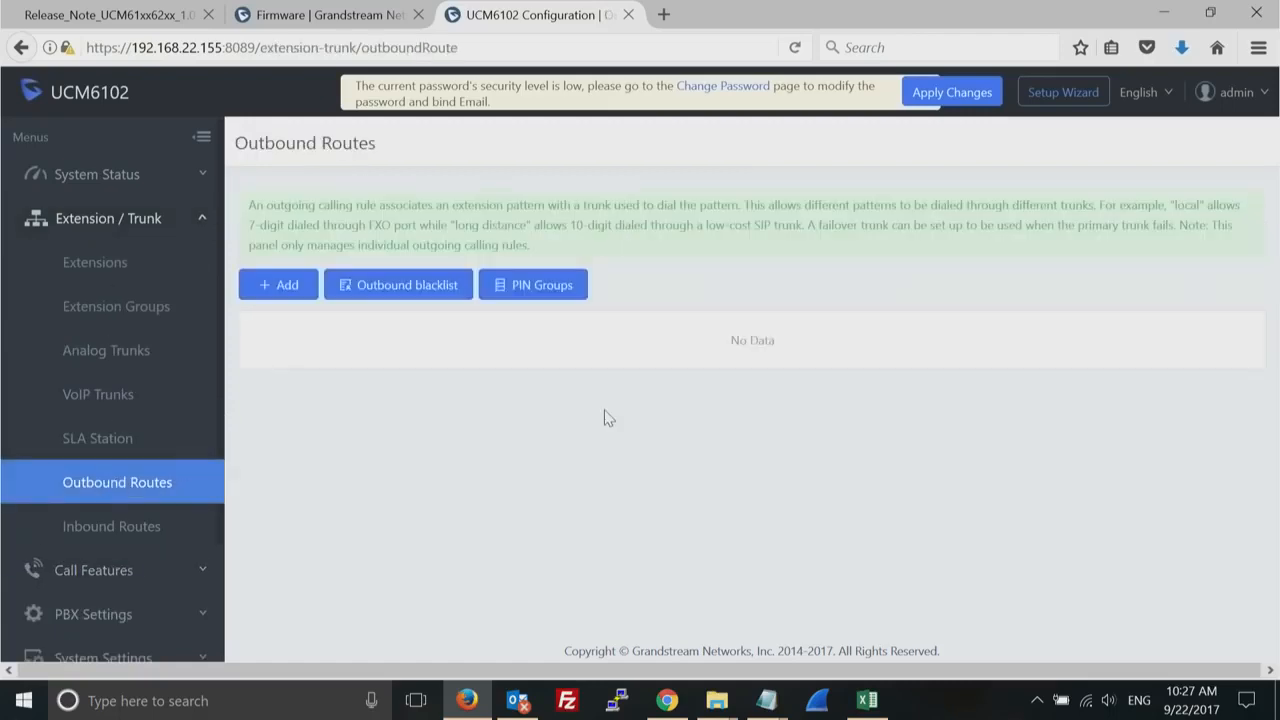
pyautogui.click(287, 287)
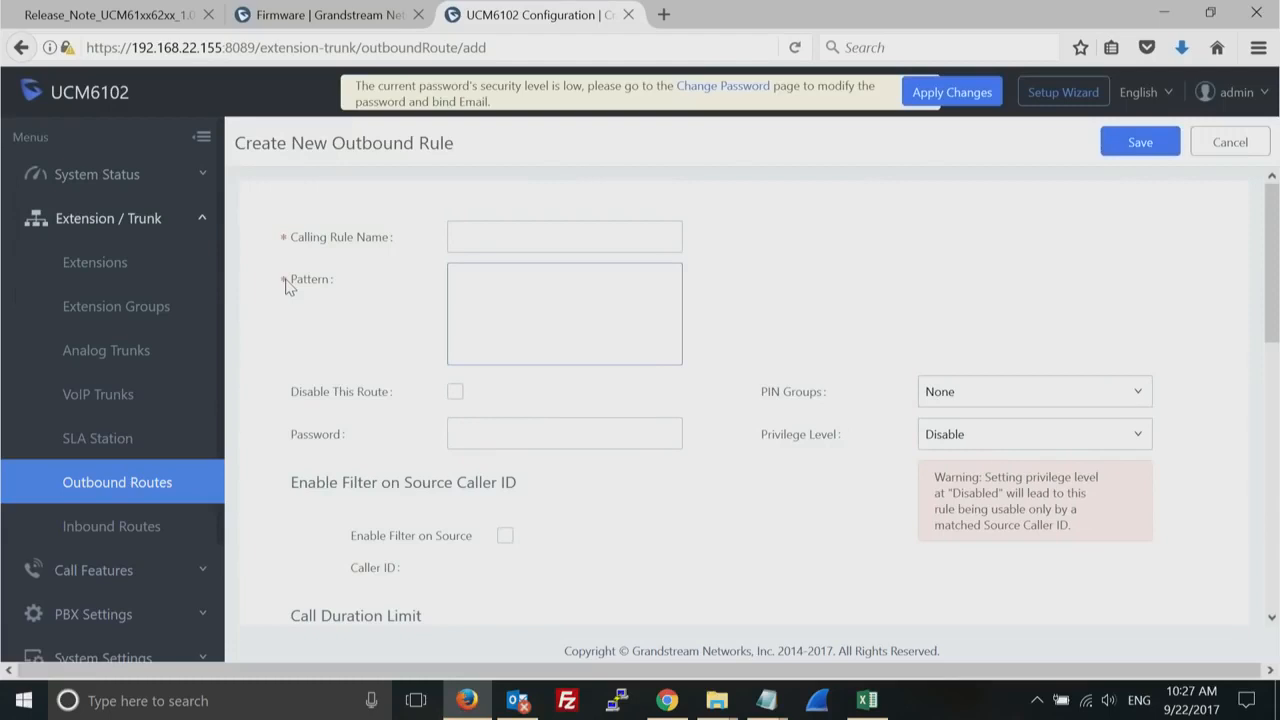
pyautogui.click(513, 240)
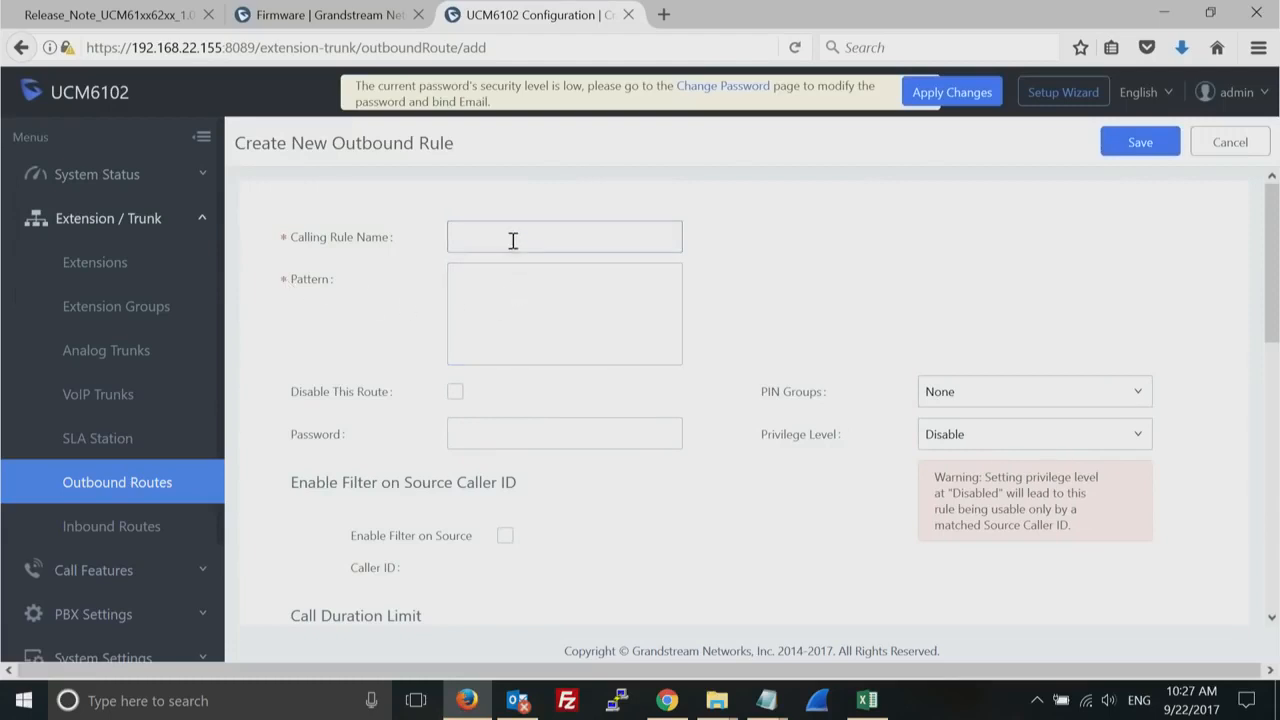
pyautogui.write('test')
pyautogui.click(484, 290)
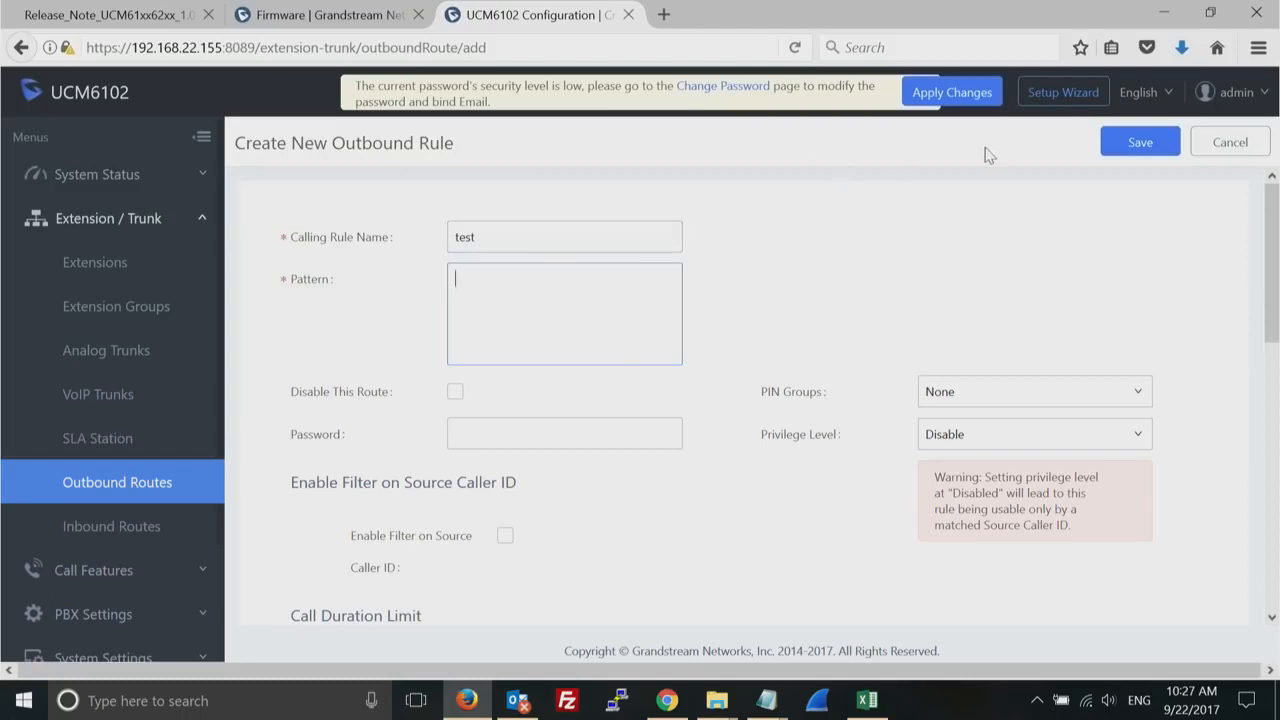
pyautogui.click(1233, 146)
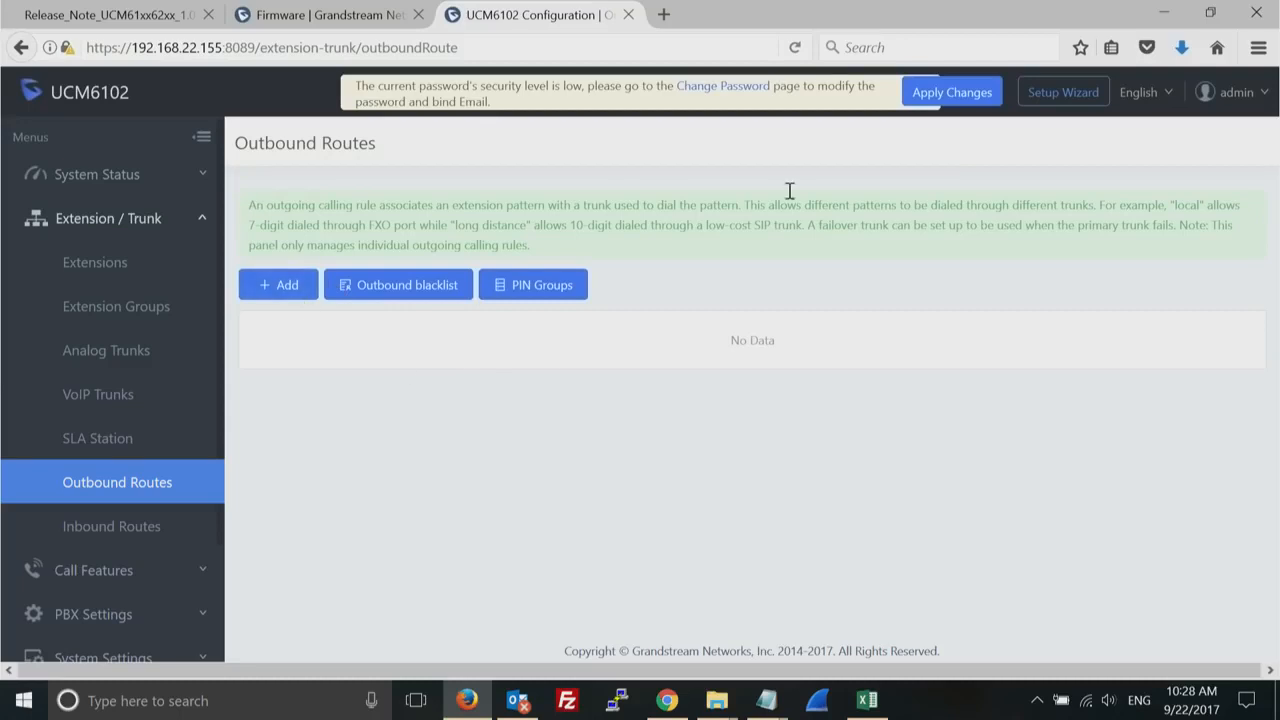
pyautogui.click(270, 289)
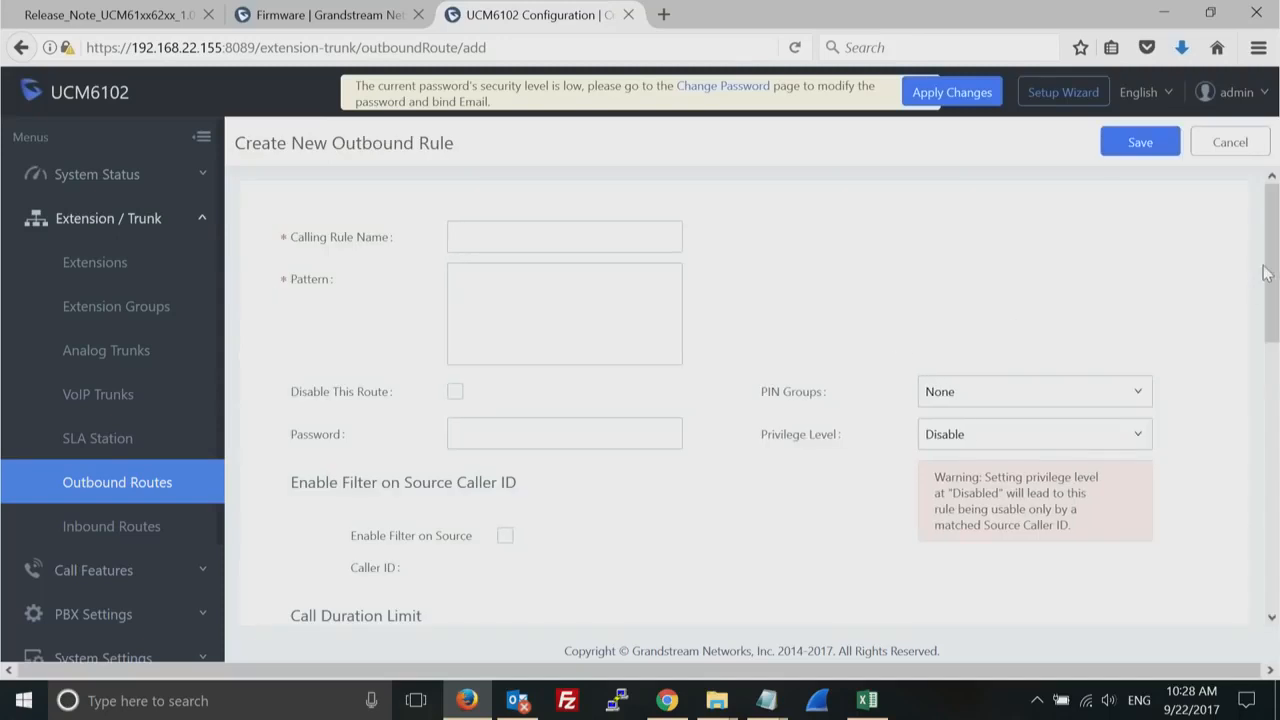
pyautogui.moveTo(1266, 274)
pyautogui.mouseDown()
pyautogui.moveTo(1272, 600)
pyautogui.moveTo(1275, 265)
pyautogui.mouseUp()
pyautogui.click(1230, 142)
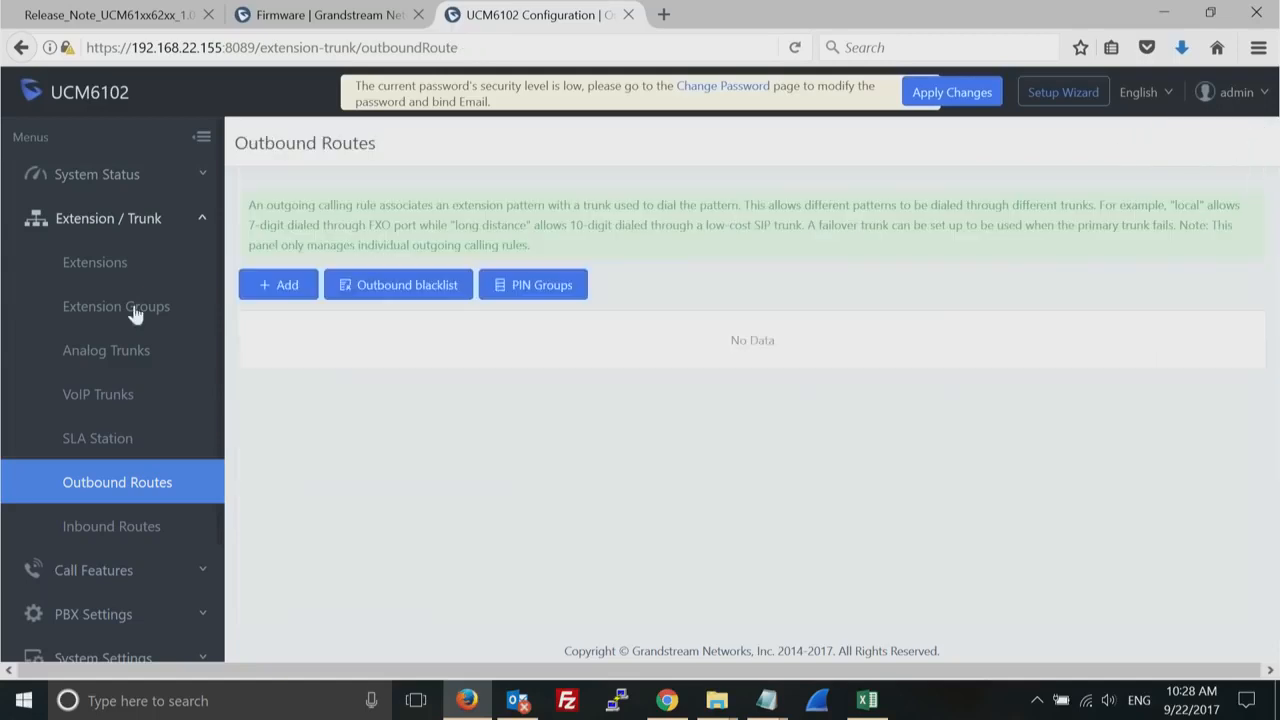
pyautogui.click(84, 406)
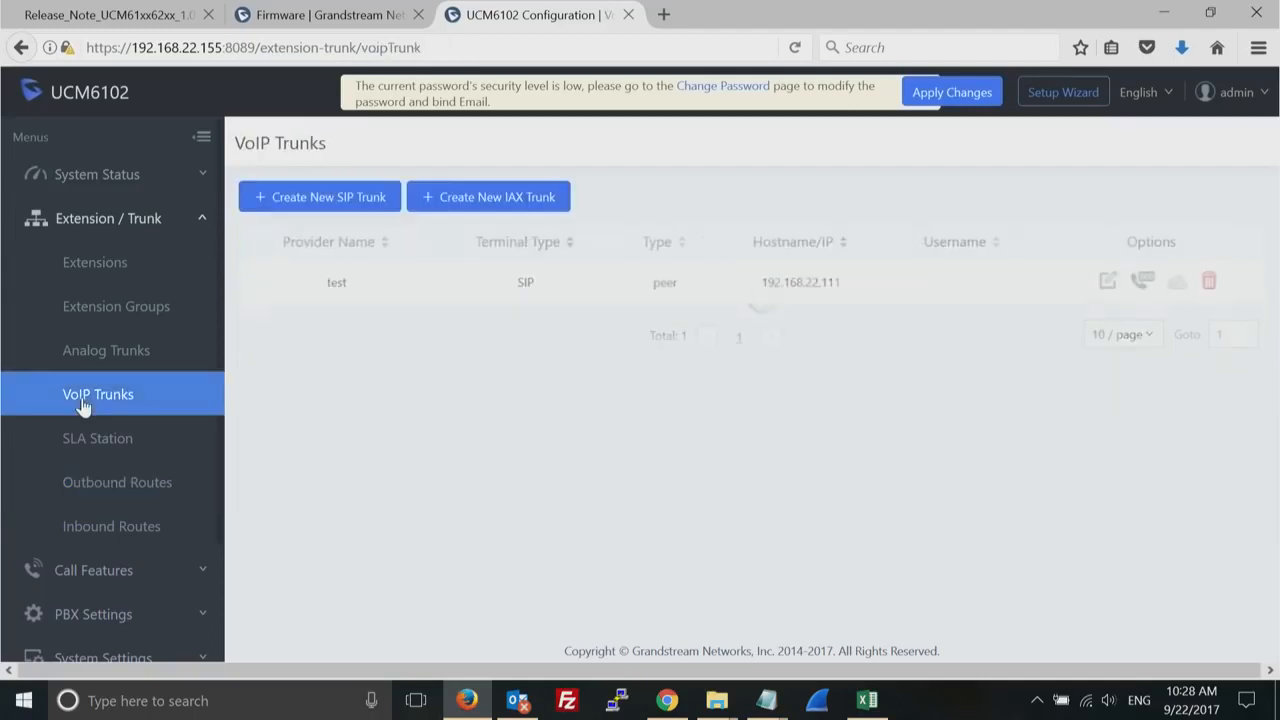
pyautogui.click(110, 487)
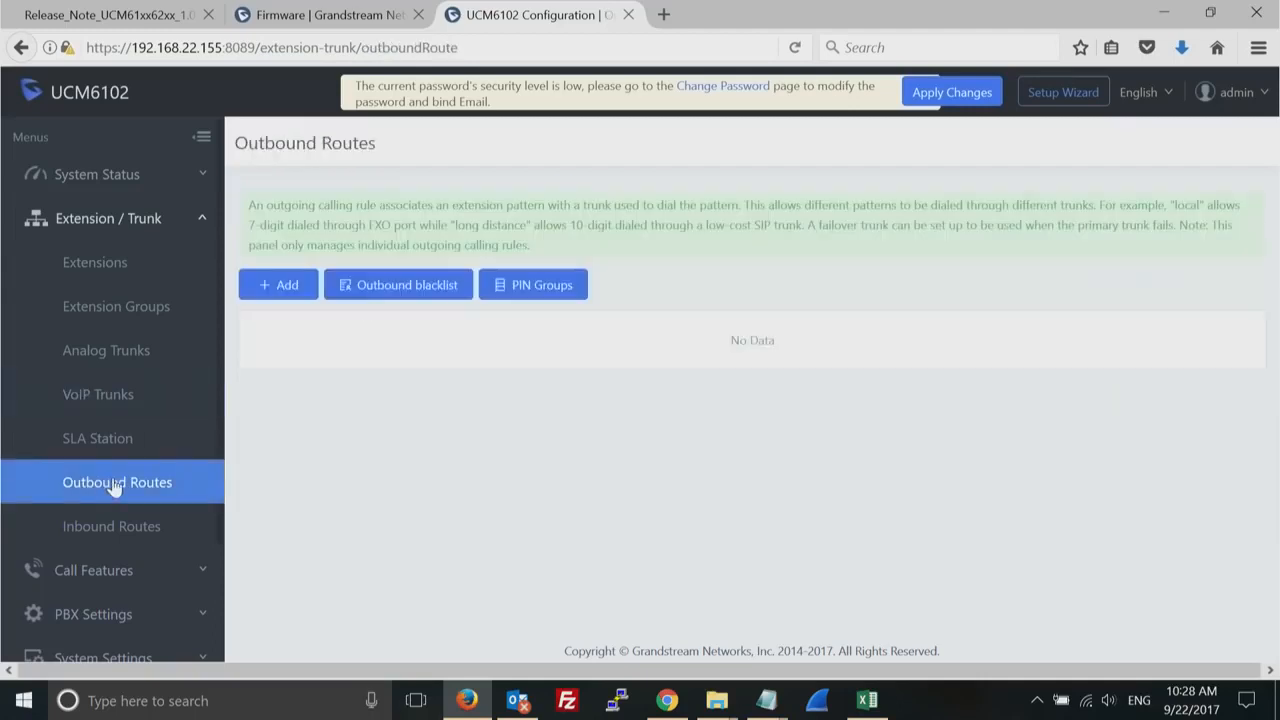
# - Start a new outbound rule with the calling rule name national
pyautogui.click(287, 288)
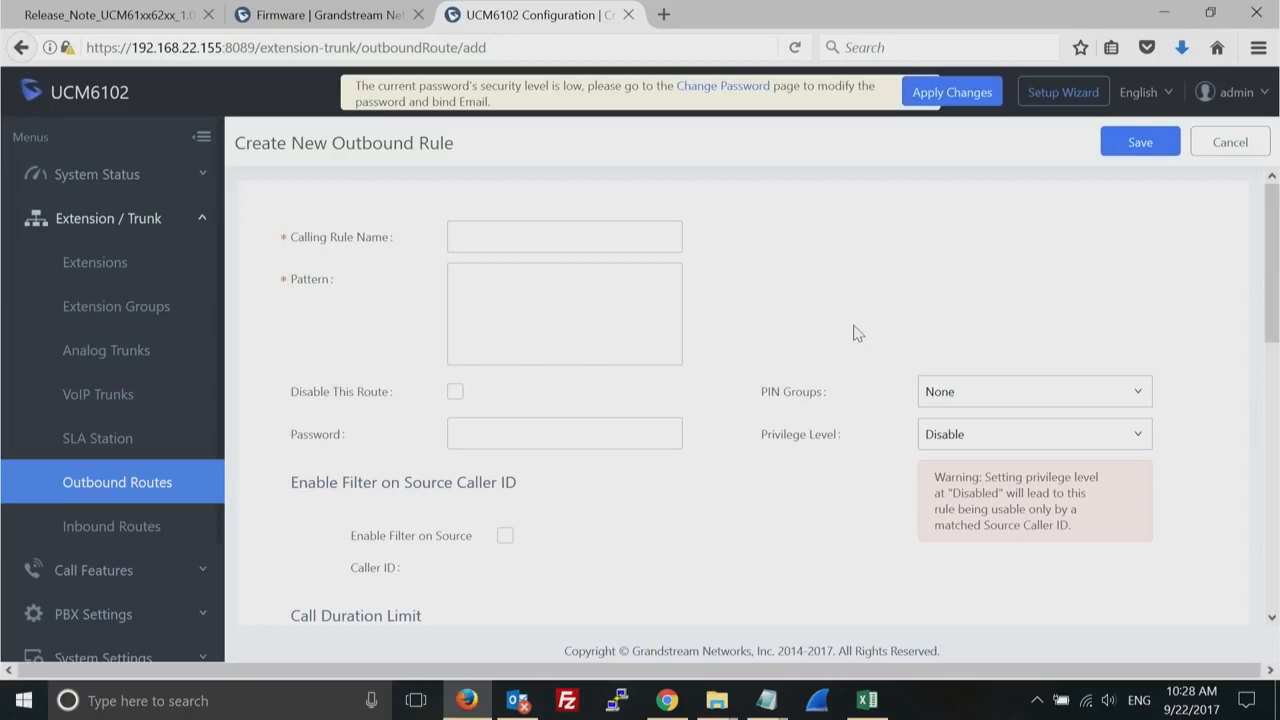
pyautogui.click(543, 290)
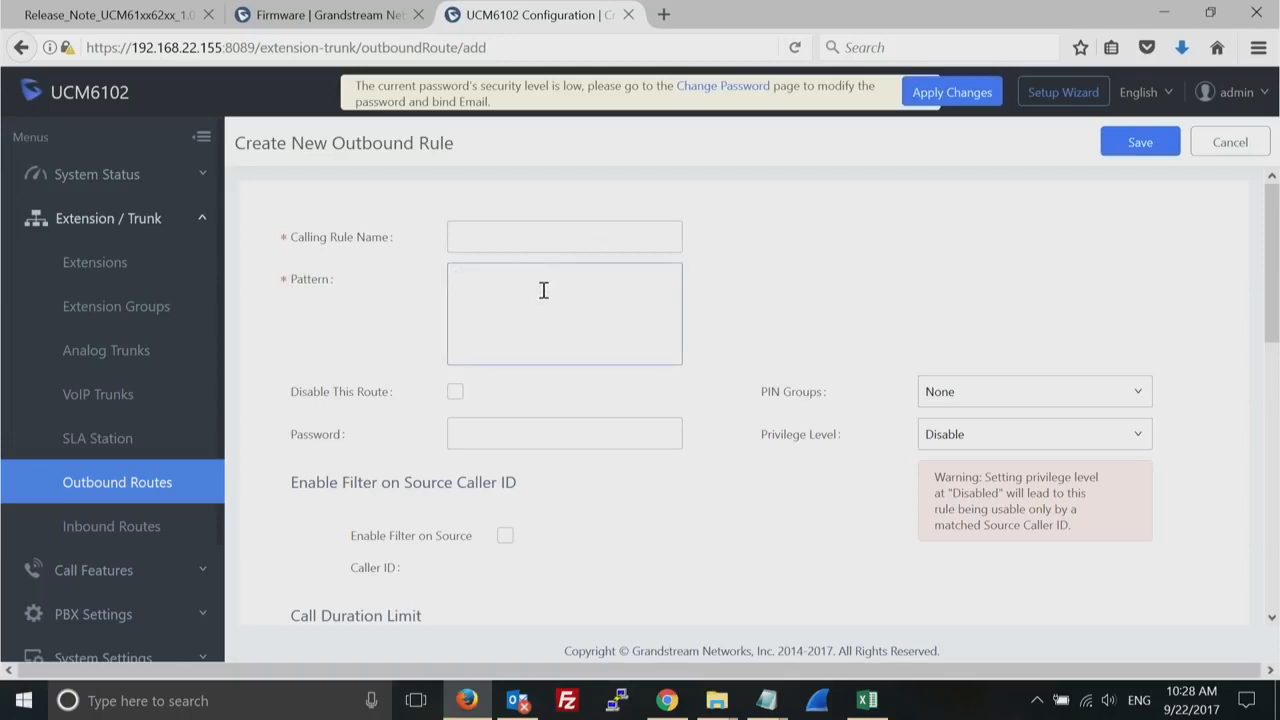
pyautogui.moveTo(1273, 264); pyautogui.dragTo(1274, 242)
pyautogui.click(486, 242)
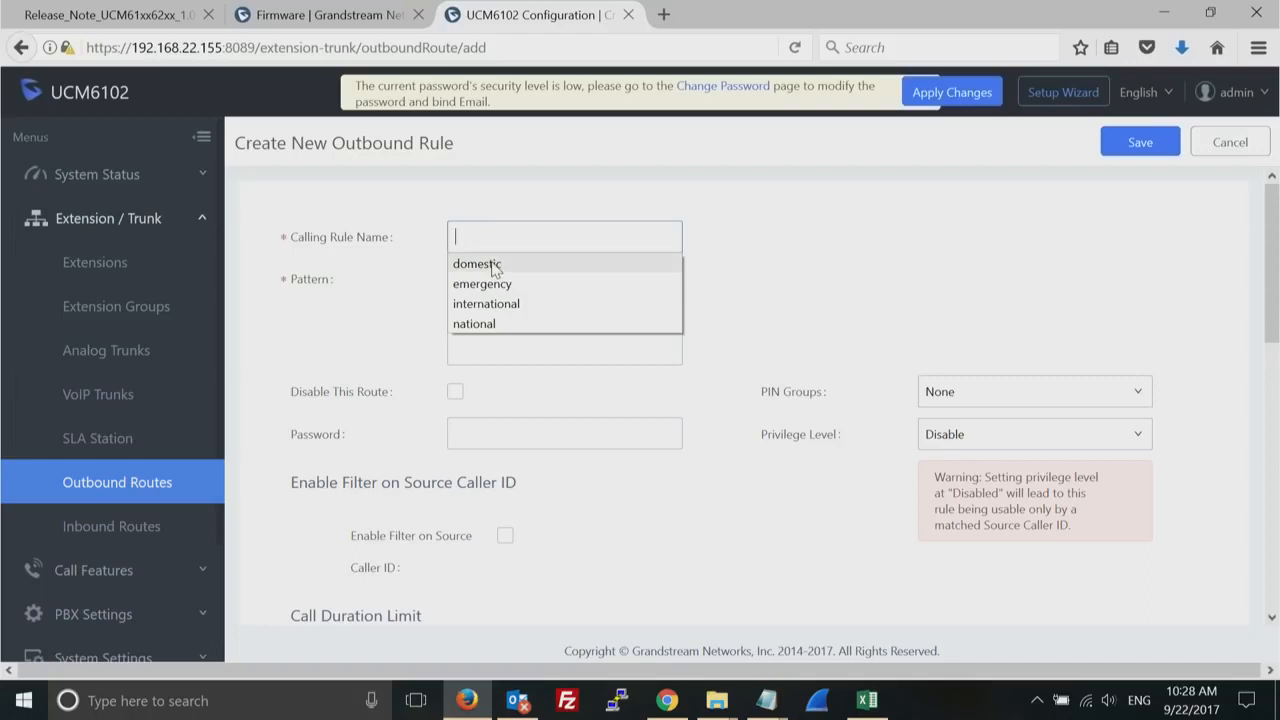
pyautogui.click(481, 326)
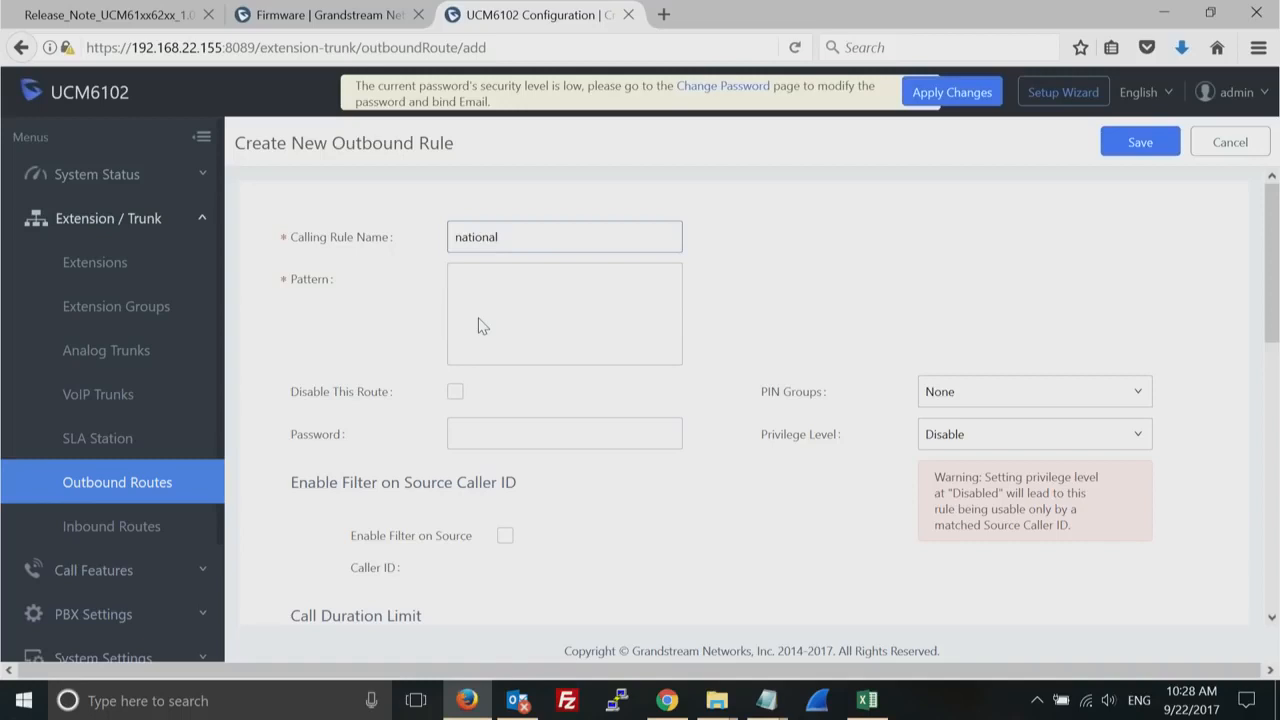
# - Set the outbound rule's dialing pattern to NXXNXXXXXX
pyautogui.click(499, 311)
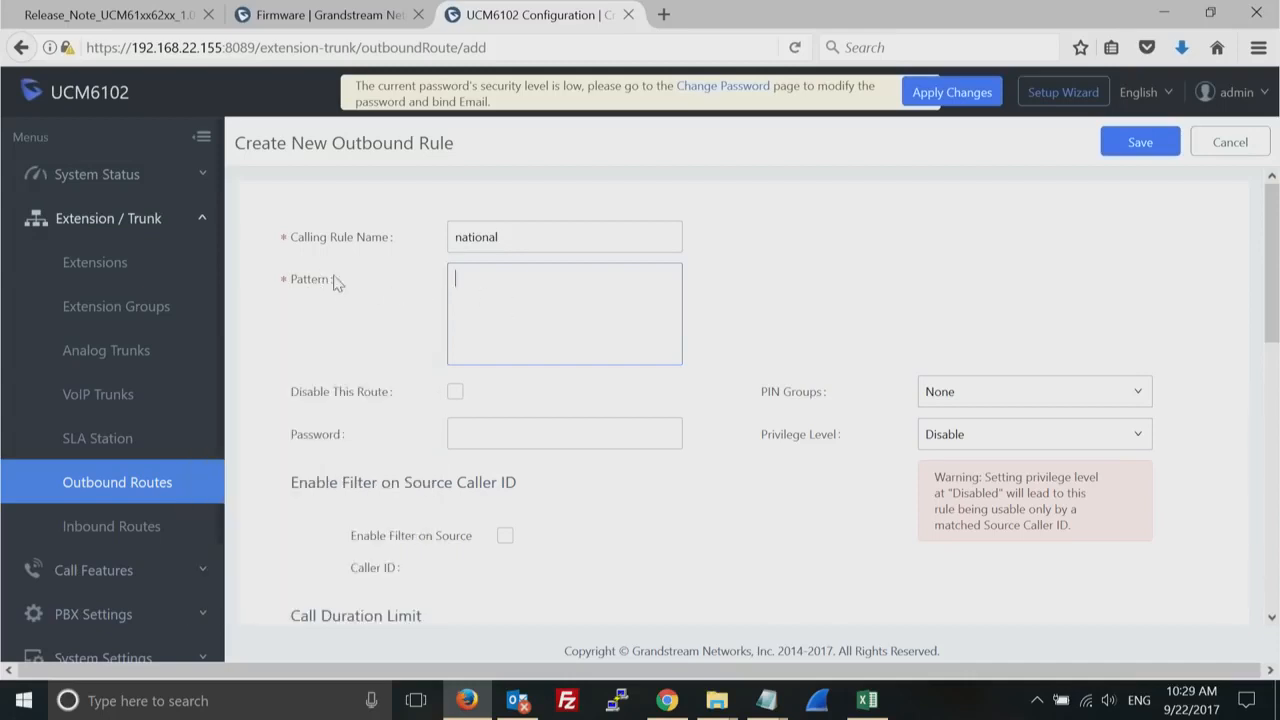
pyautogui.moveTo(300, 282)
pyautogui.write('NXXNXXXXXX')
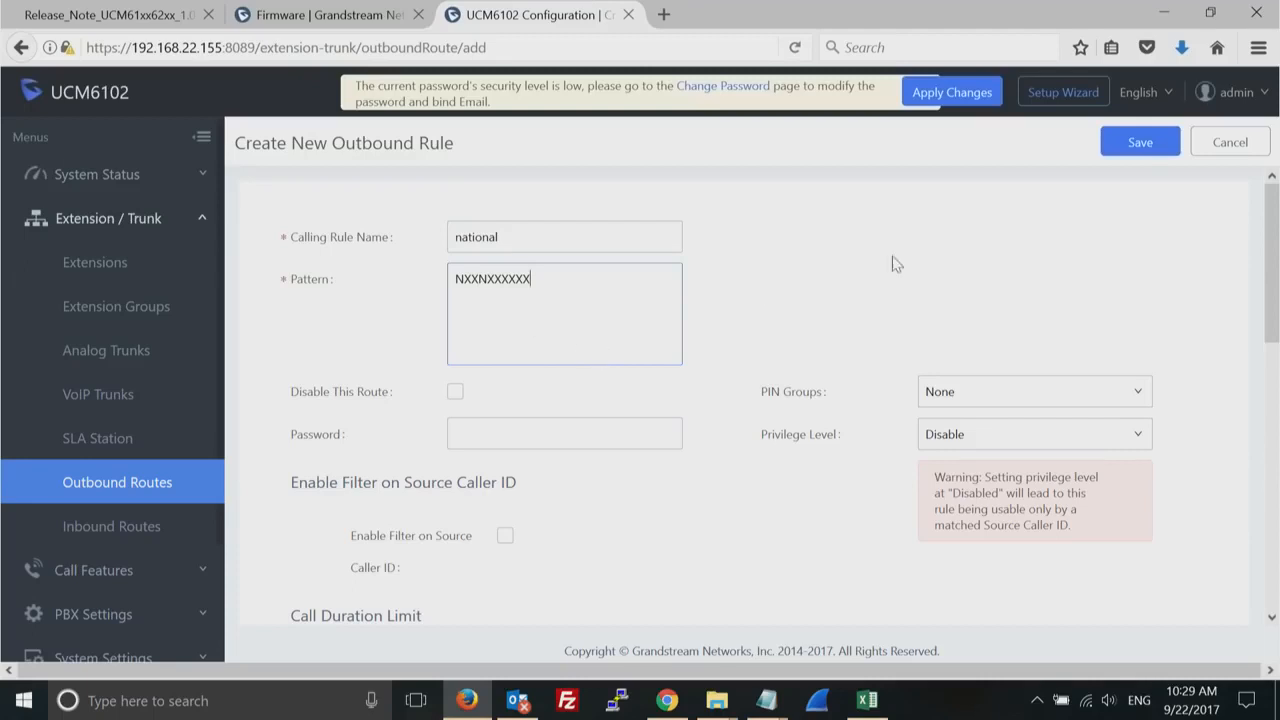
# - Send the outbound rule's calls through the analog trunk analog_test
pyautogui.moveTo(1272, 274); pyautogui.dragTo(1268, 318)
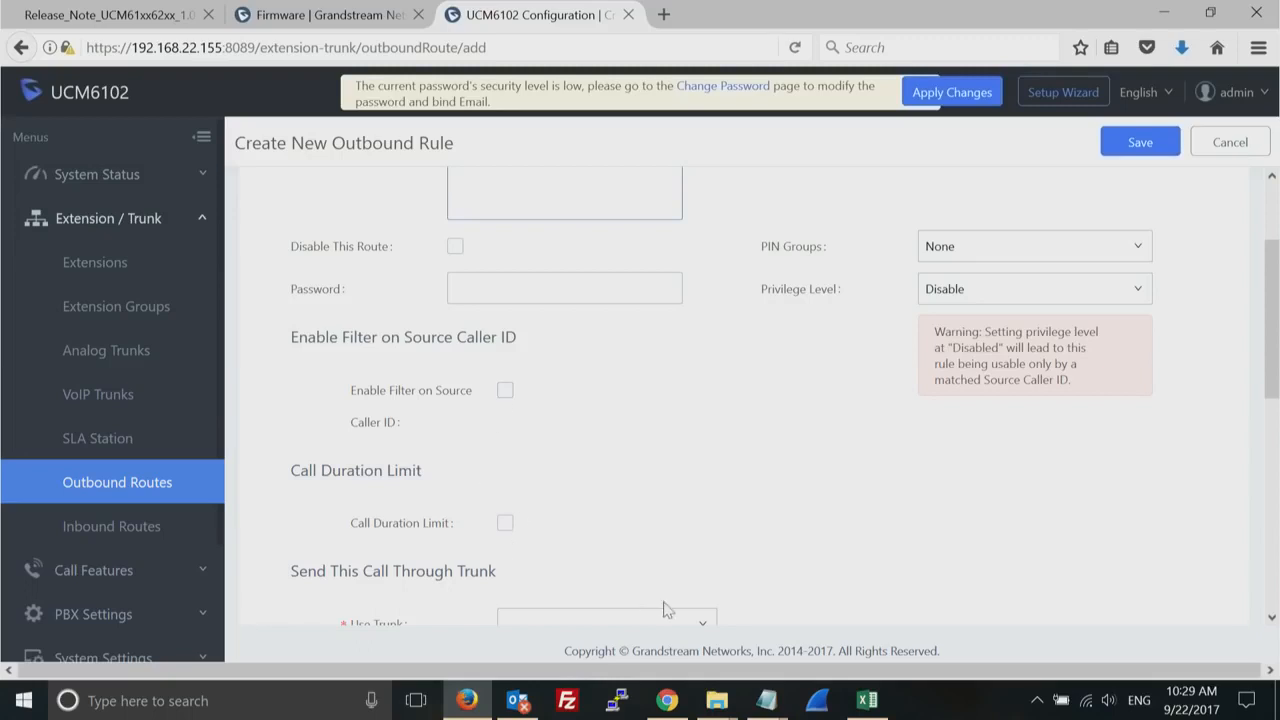
pyautogui.click(707, 627)
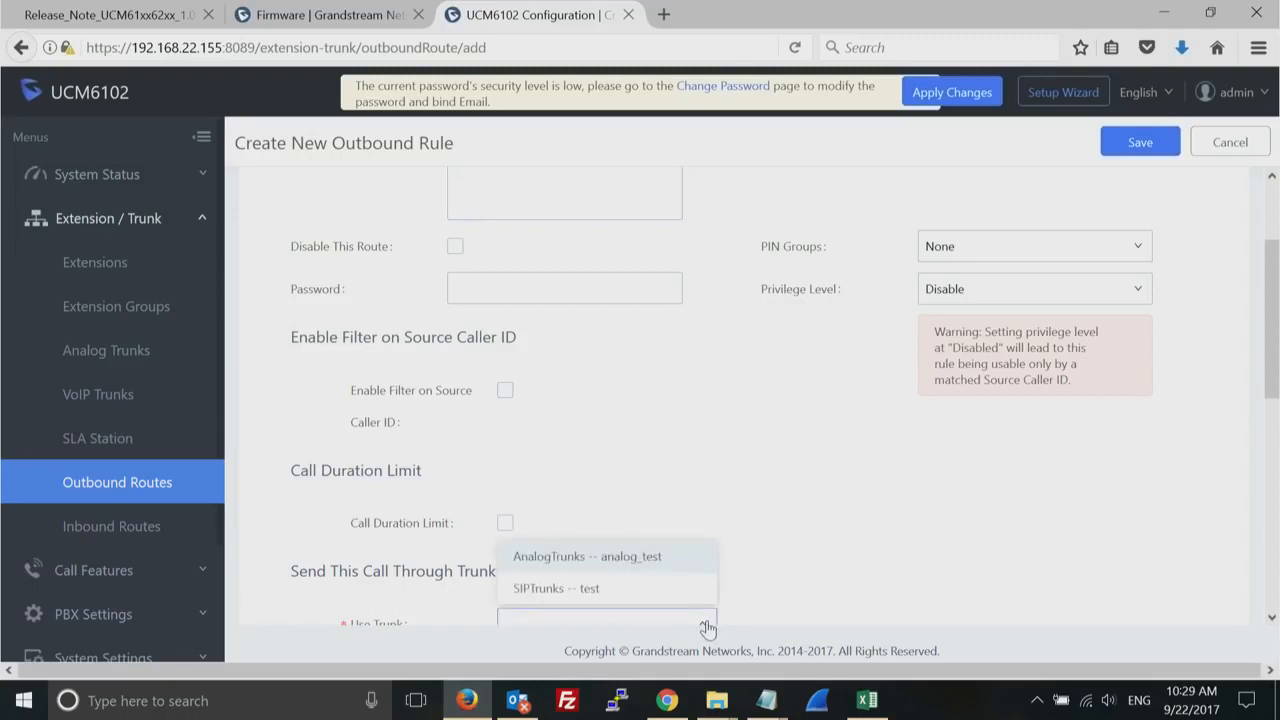
pyautogui.click(687, 560)
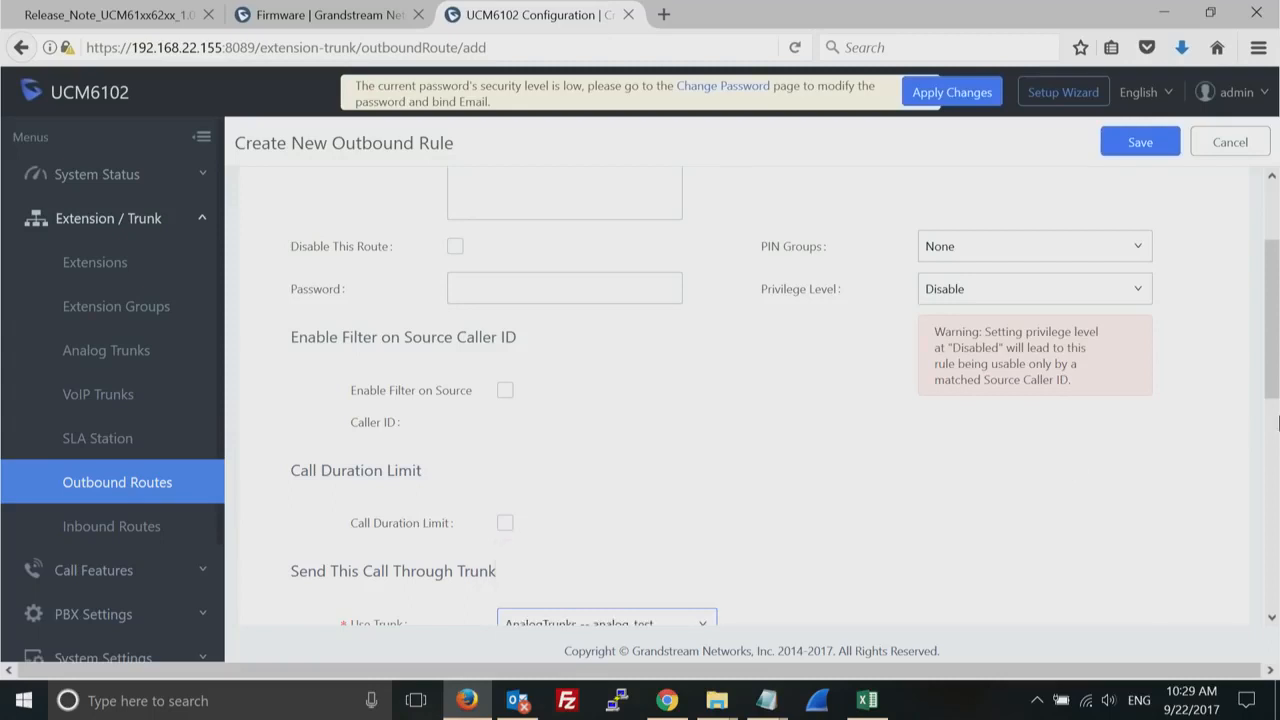
# - Add the SIP trunk test as failover trunk for the outbound rule and save that failover entry
pyautogui.moveTo(1277, 305); pyautogui.dragTo(1274, 472)
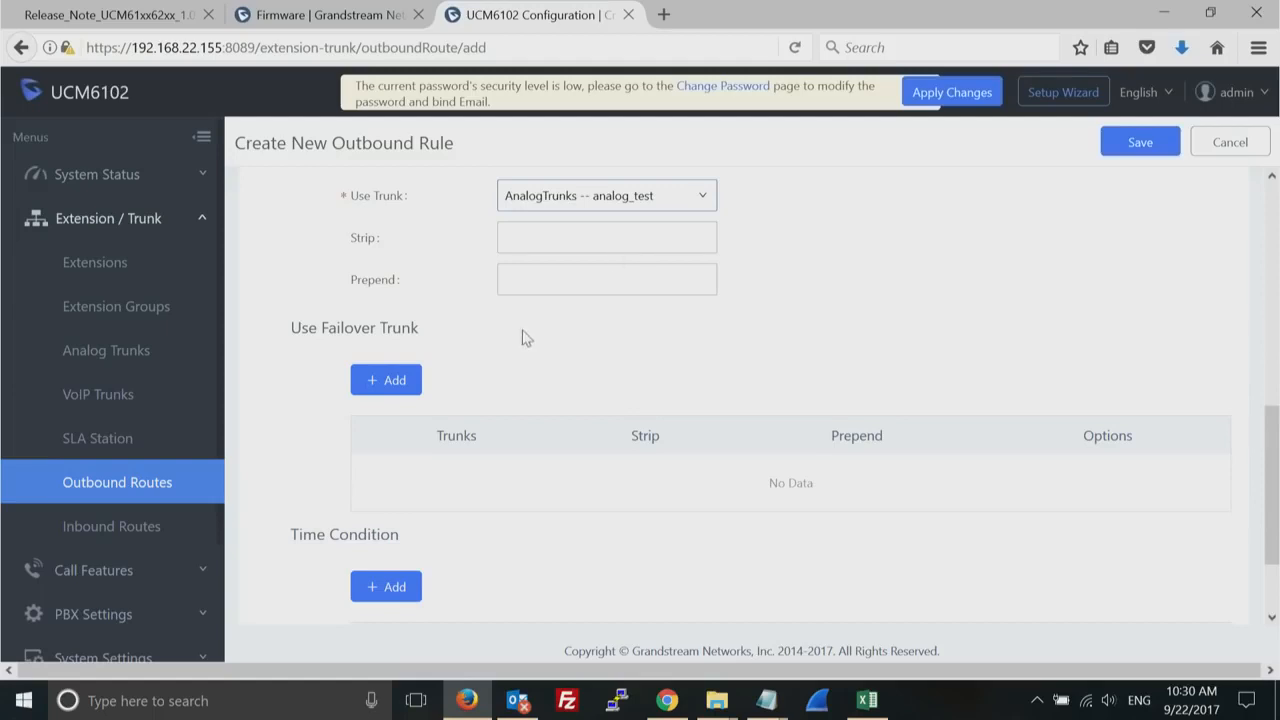
pyautogui.click(385, 381)
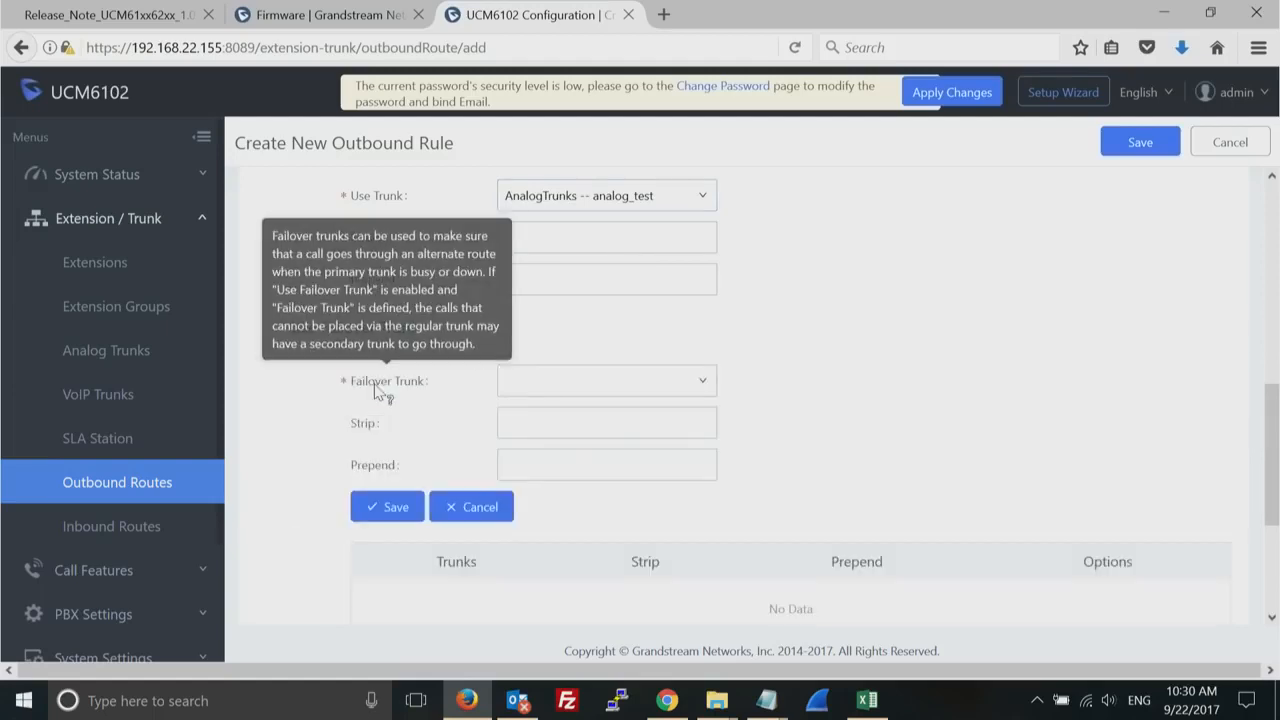
pyautogui.click(690, 384)
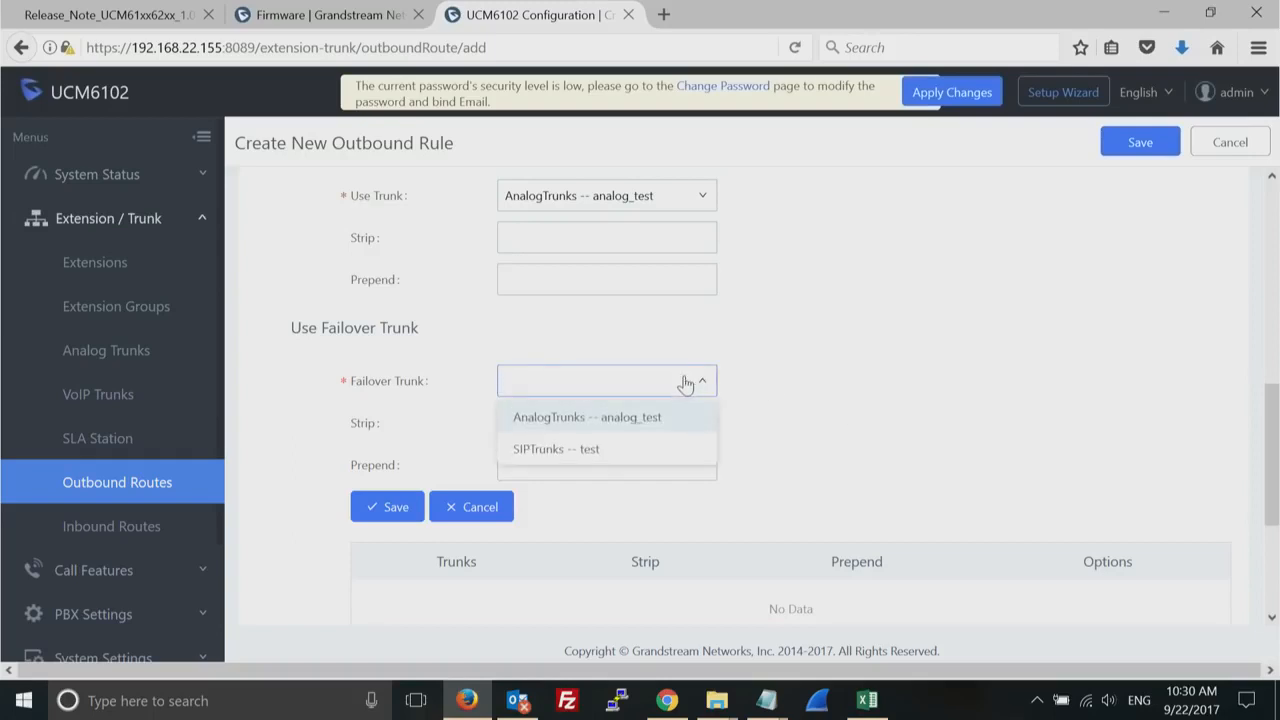
pyautogui.click(587, 452)
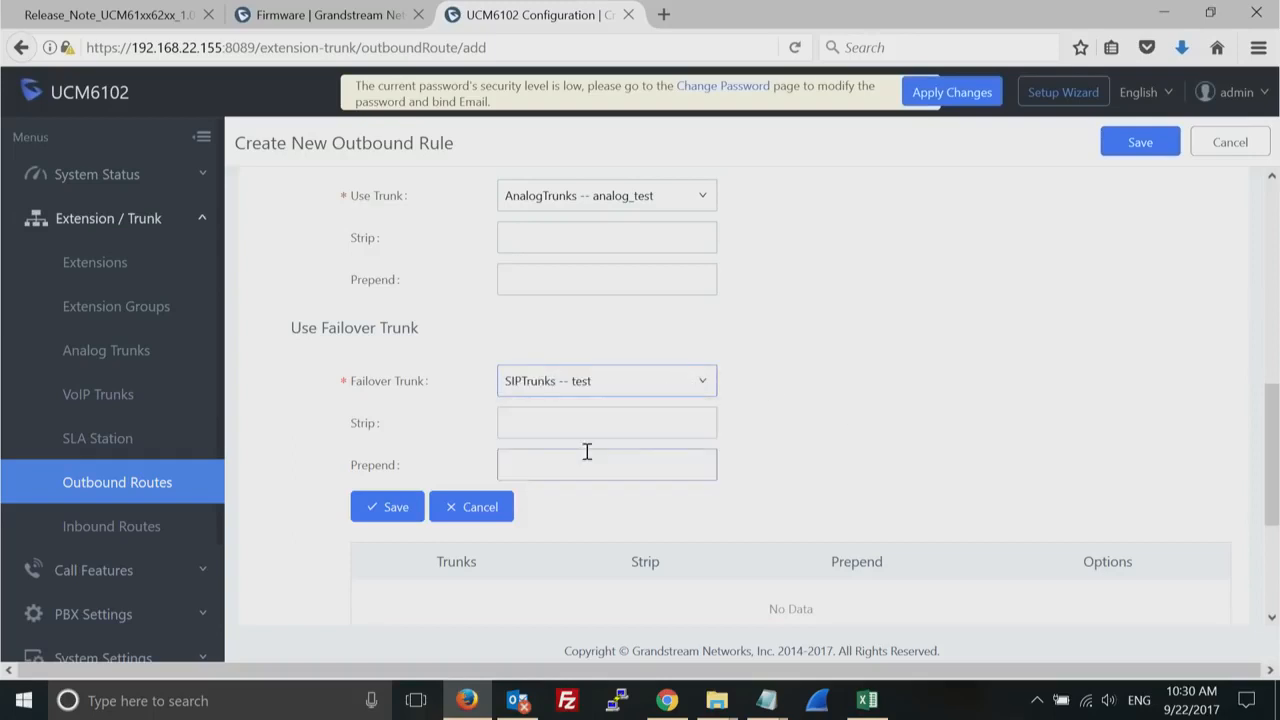
pyautogui.click(397, 508)
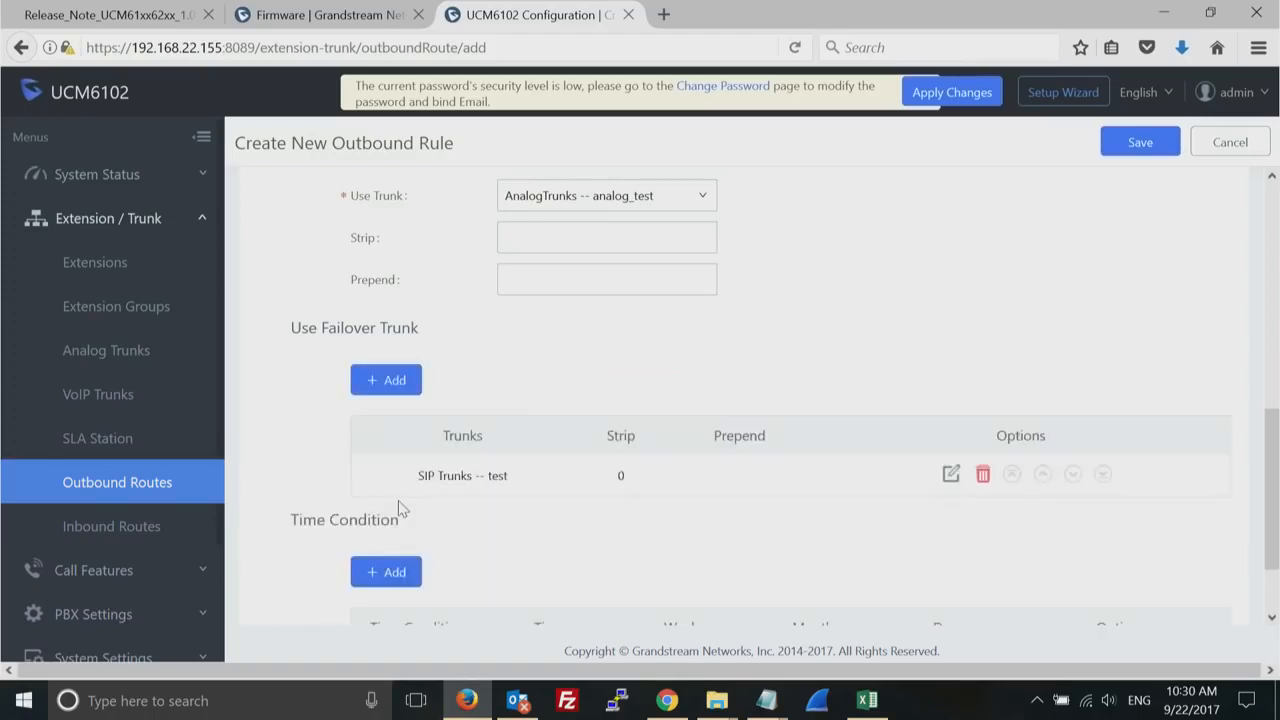
# - Review the outbound rule's pattern, main and failover trunks, and the password, caller ID filter and call duration options
pyautogui.moveTo(1268, 472); pyautogui.dragTo(1273, 205)
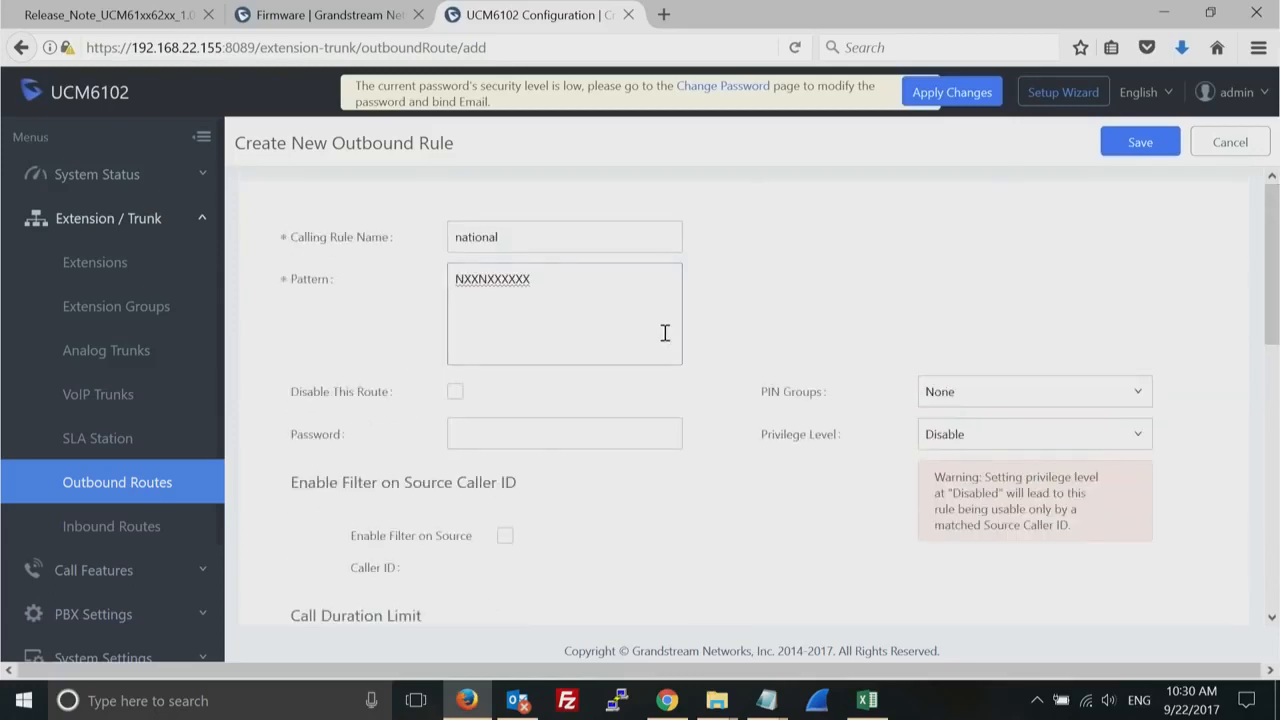
pyautogui.moveTo(1276, 240); pyautogui.dragTo(1260, 465)
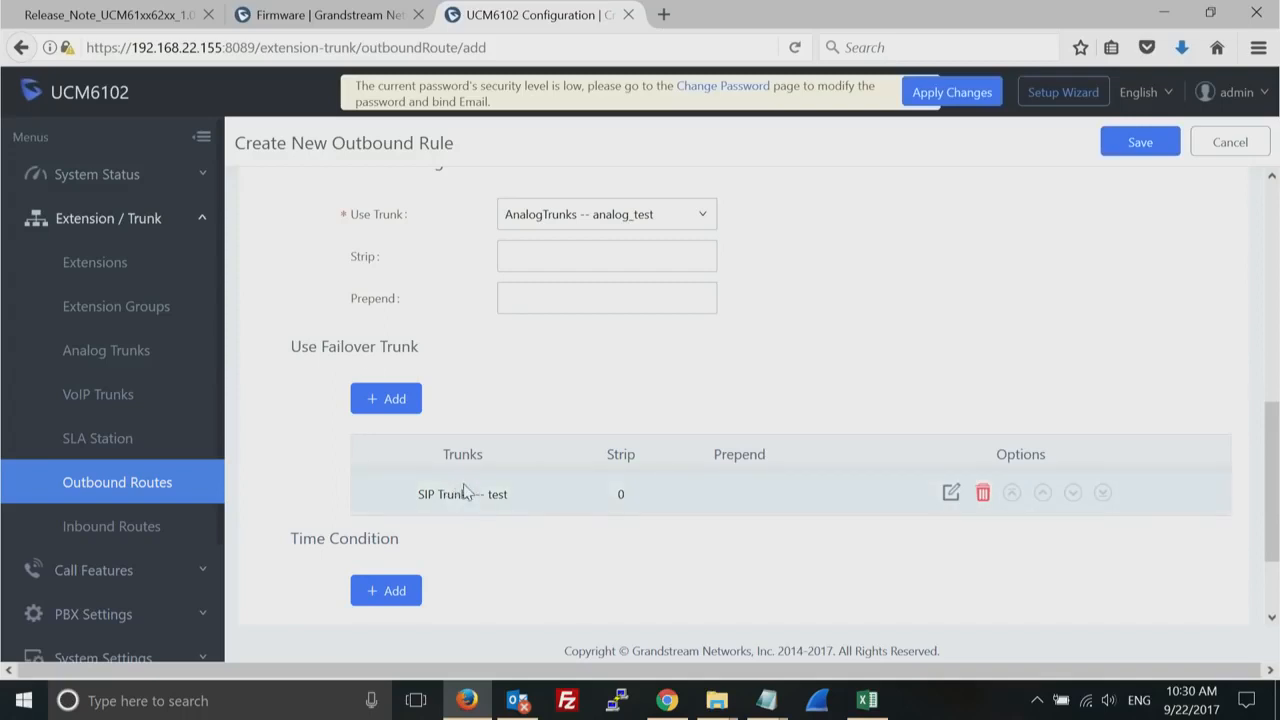
pyautogui.moveTo(1272, 490); pyautogui.dragTo(1270, 326)
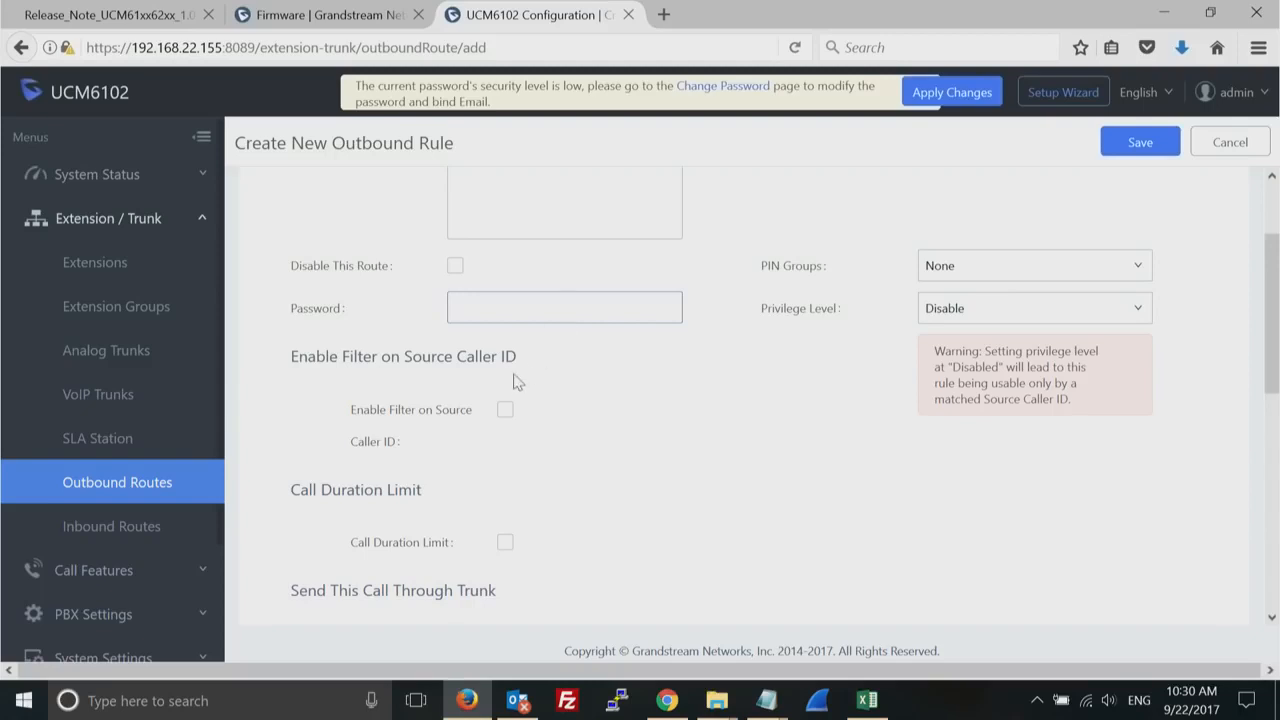
# - Try to save the outbound rule with its call duration limit enabled, and turn the limit off again
pyautogui.click(504, 544)
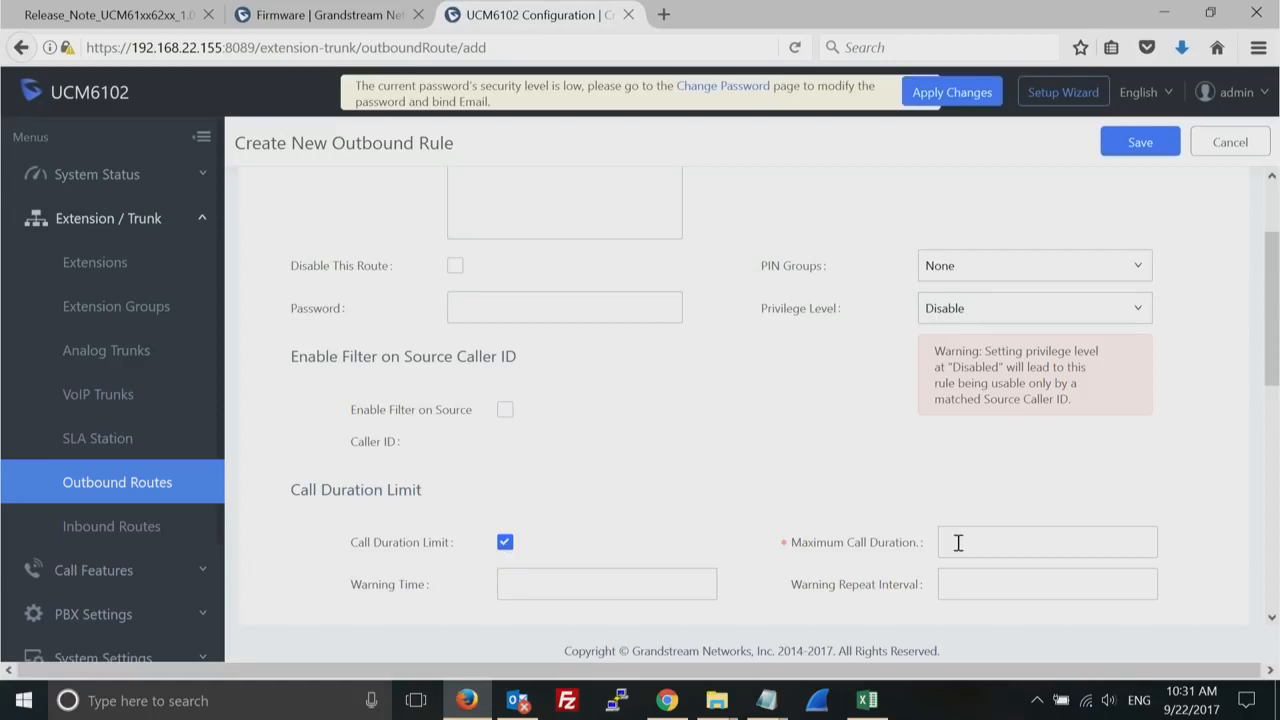
pyautogui.scroll(1, 1275, 314)
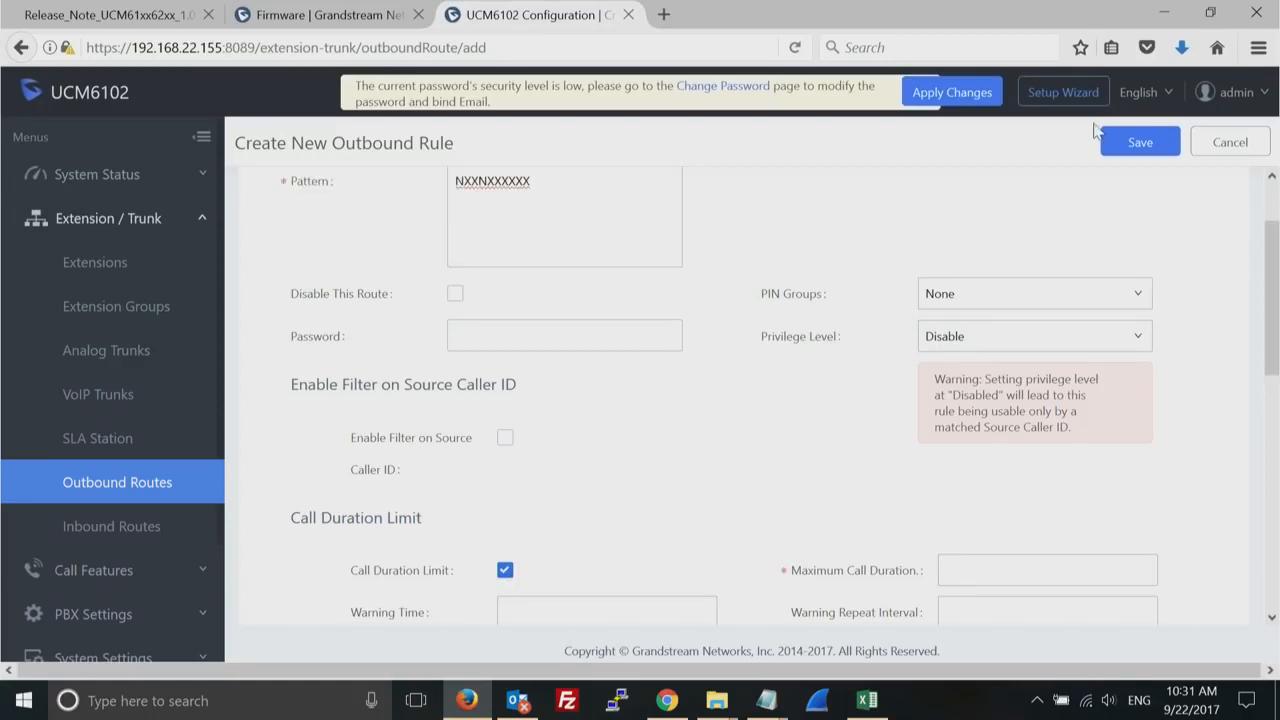
pyautogui.click(1126, 148)
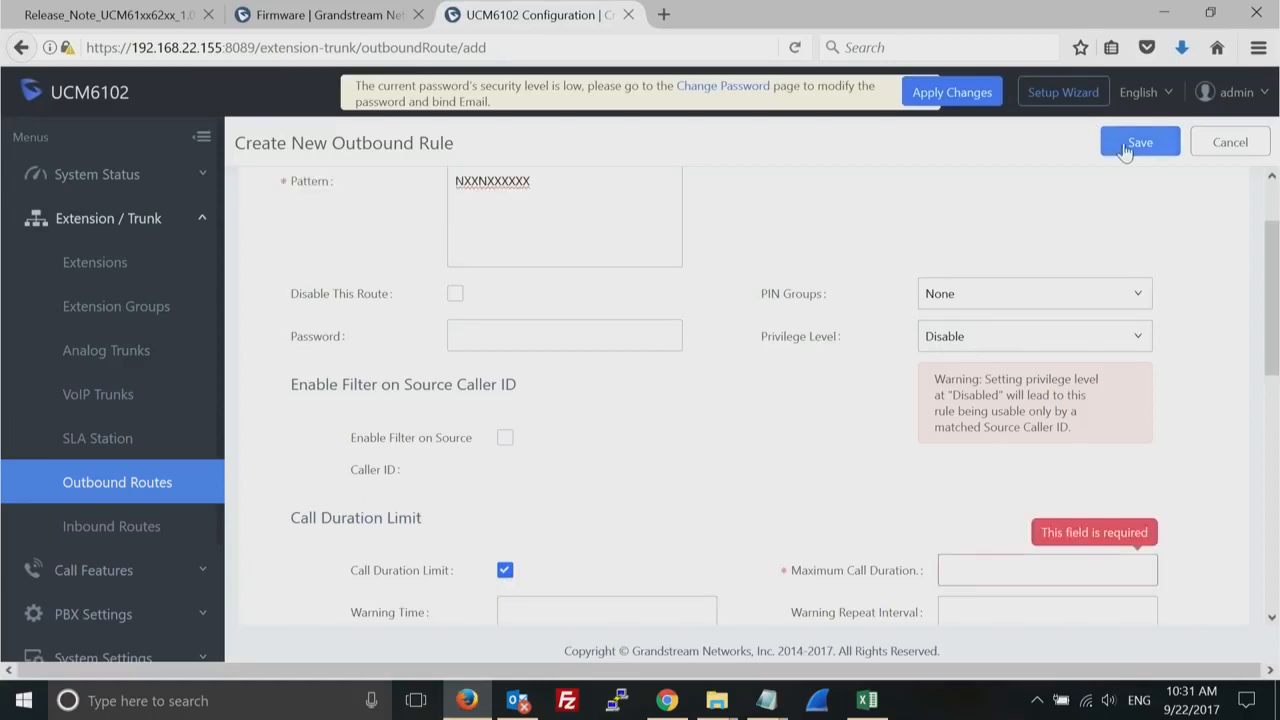
pyautogui.click(505, 571)
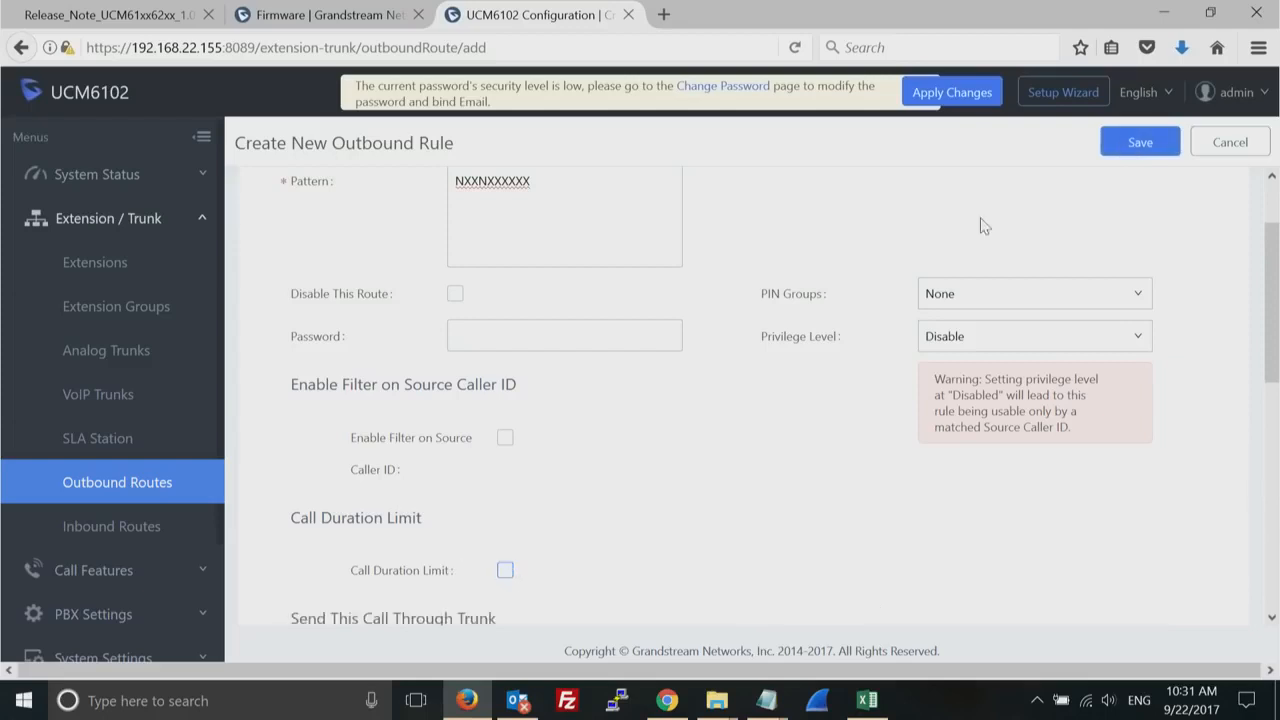
# - Save the new outbound rule and accept the caution about the disabled privilege level
pyautogui.click(1137, 145)
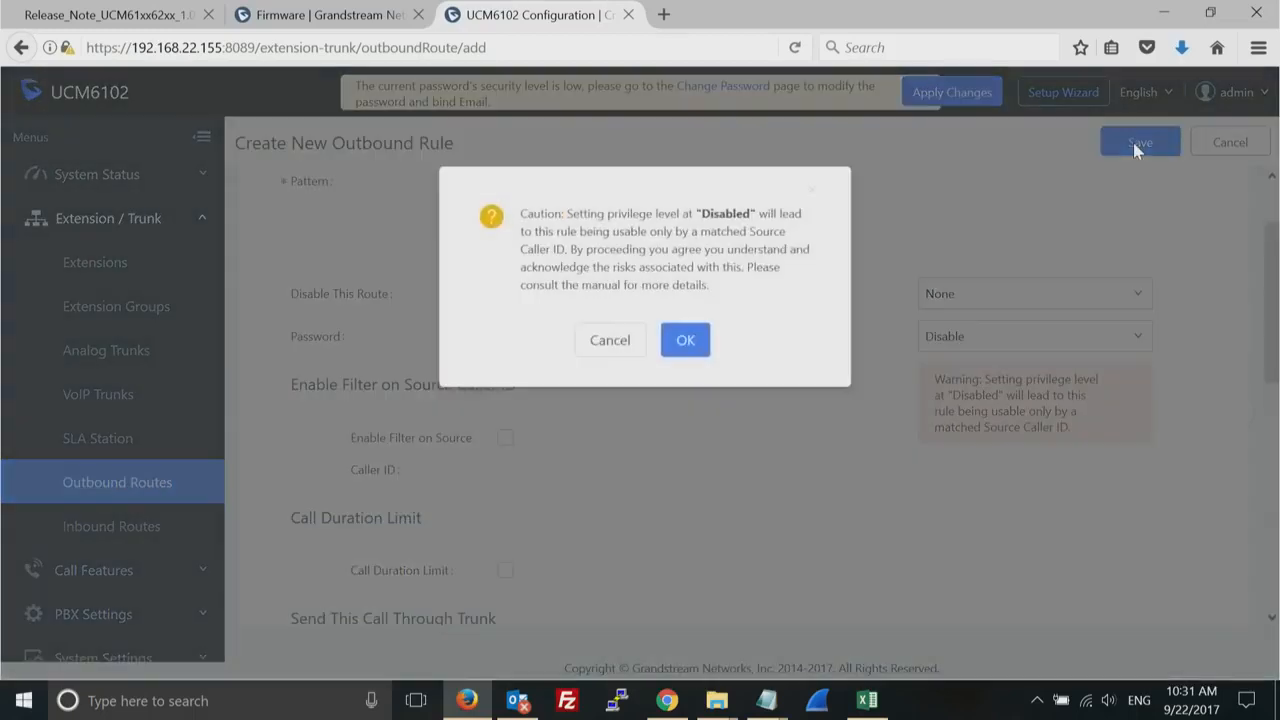
pyautogui.click(684, 341)
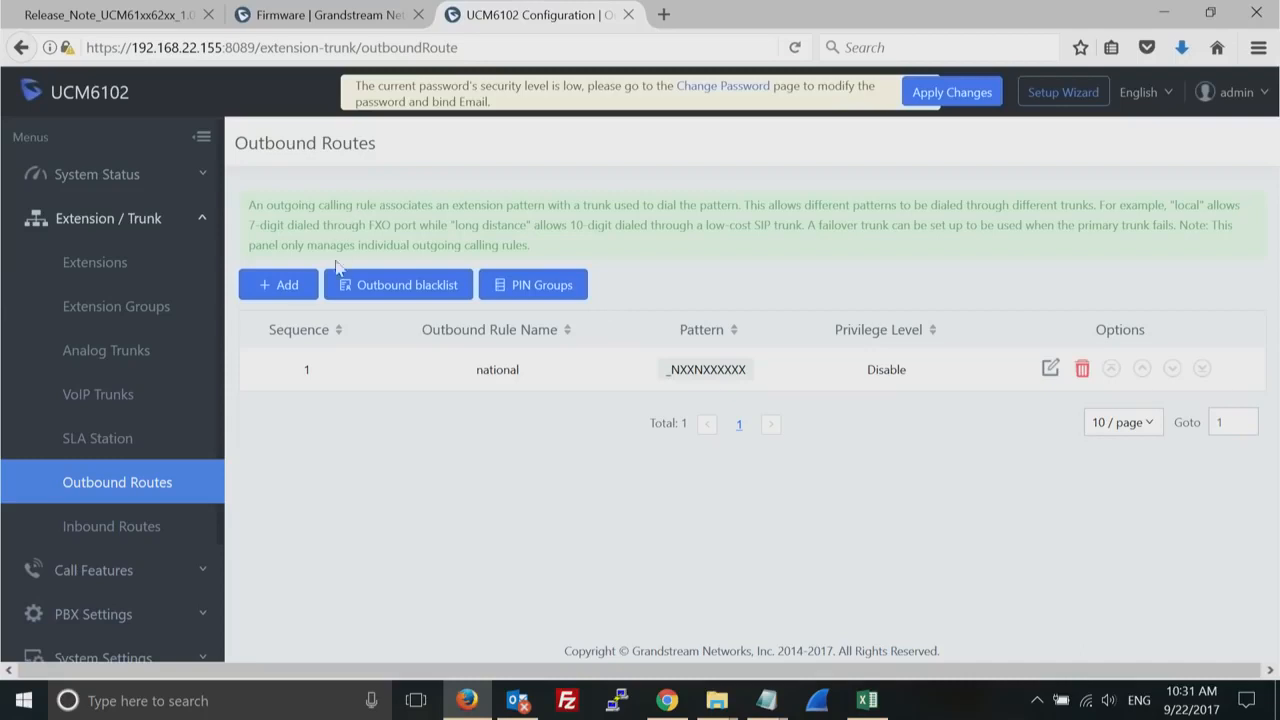
# - Create another outbound rule named international with the dialing pattern 011. (including the trailing dot)
pyautogui.click(282, 288)
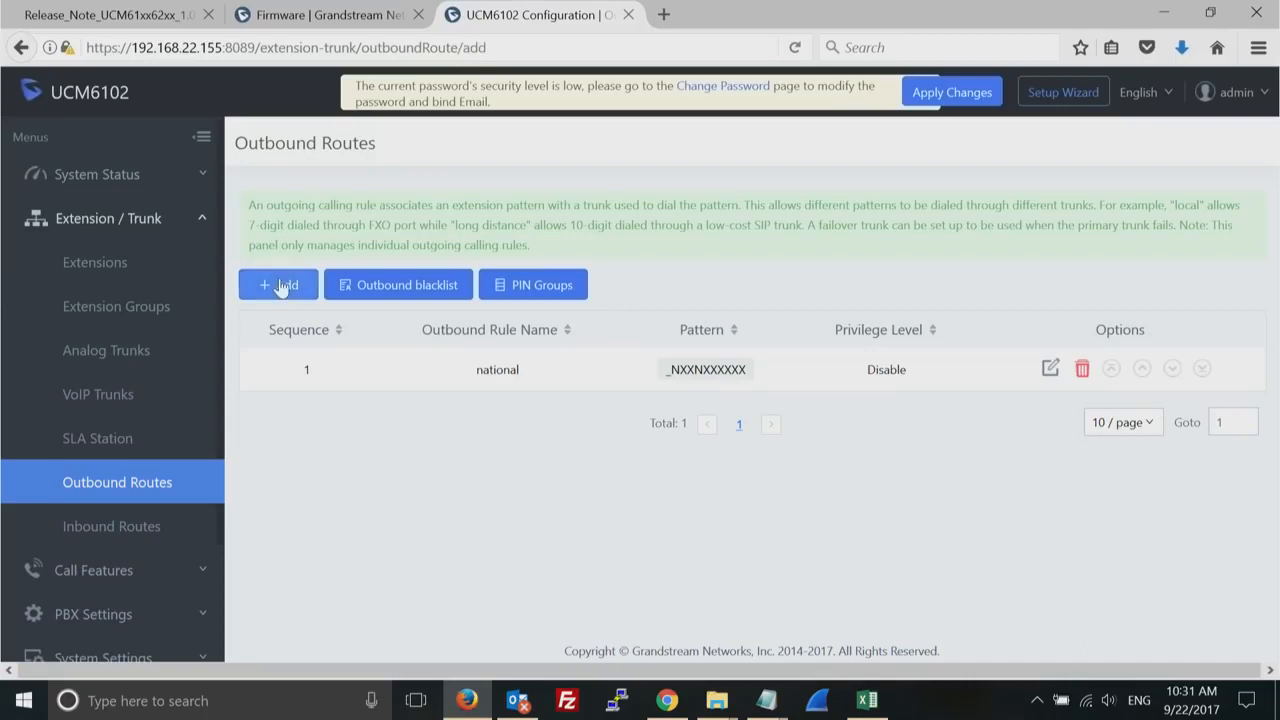
pyautogui.click(505, 243)
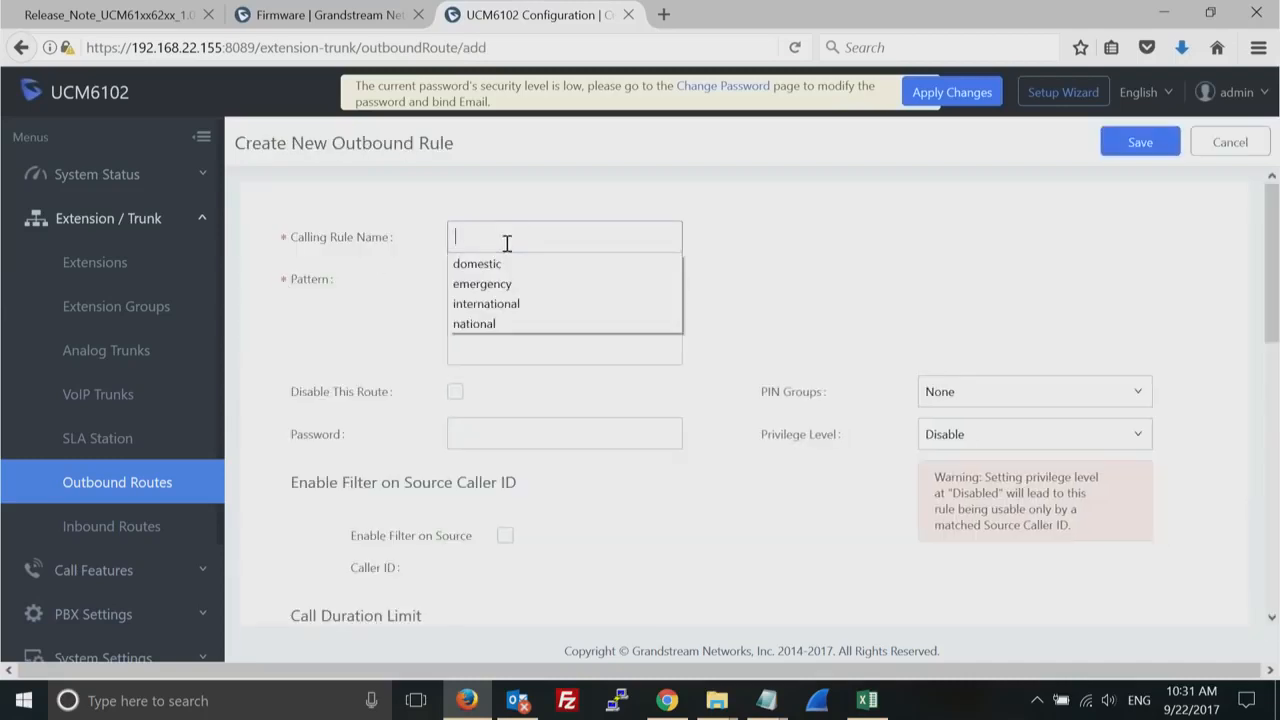
pyautogui.click(531, 304)
pyautogui.click(502, 294)
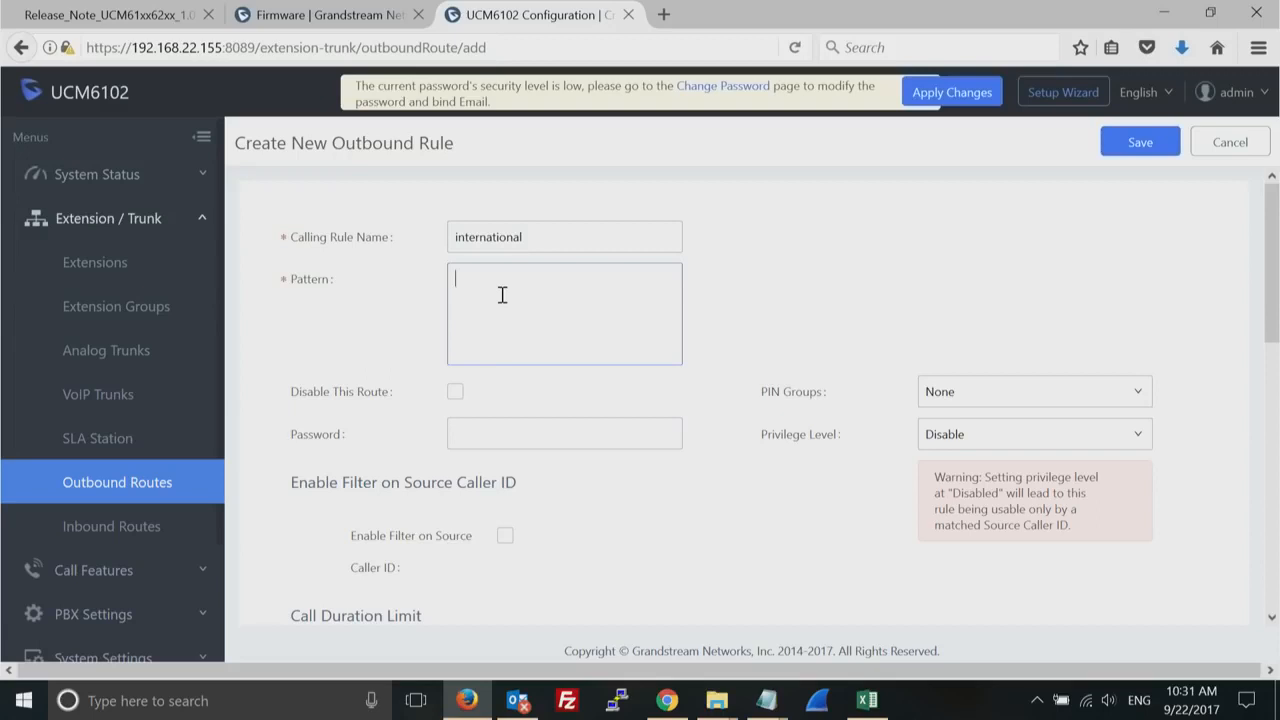
pyautogui.write('011.')
# - Enter a password for the international outbound rule
pyautogui.scroll(-2, 1274, 278)
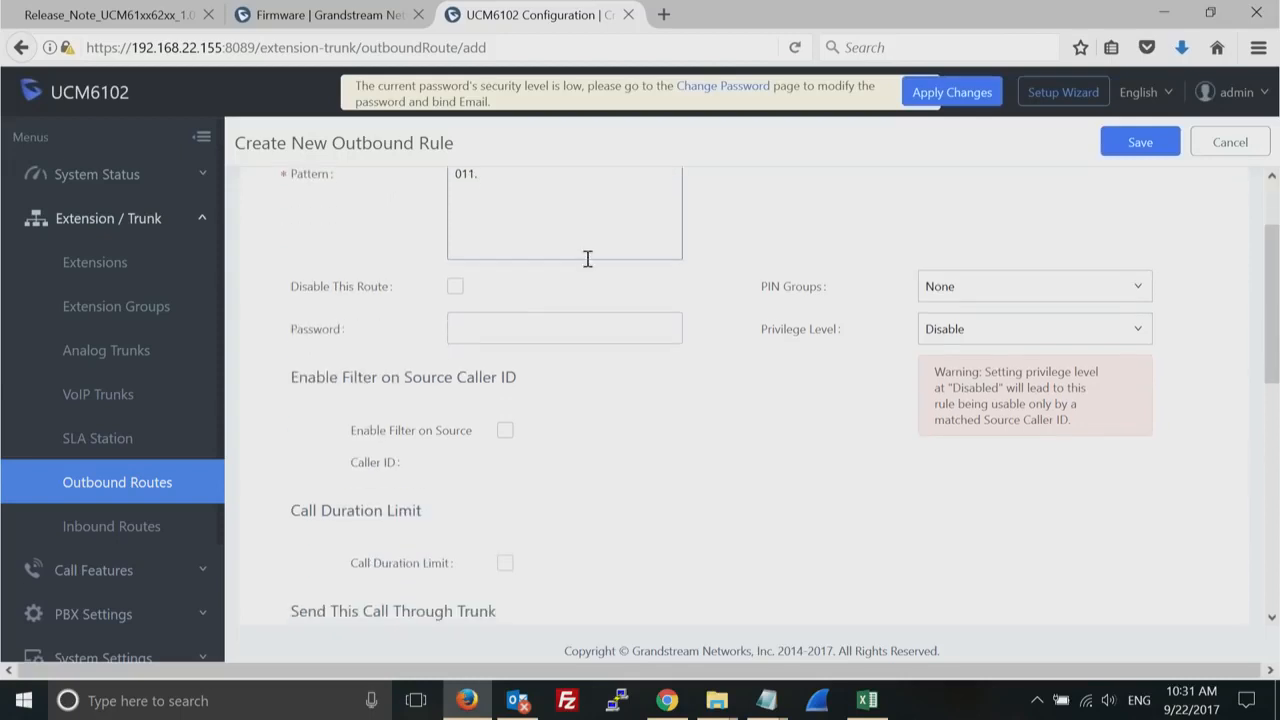
pyautogui.click(528, 317)
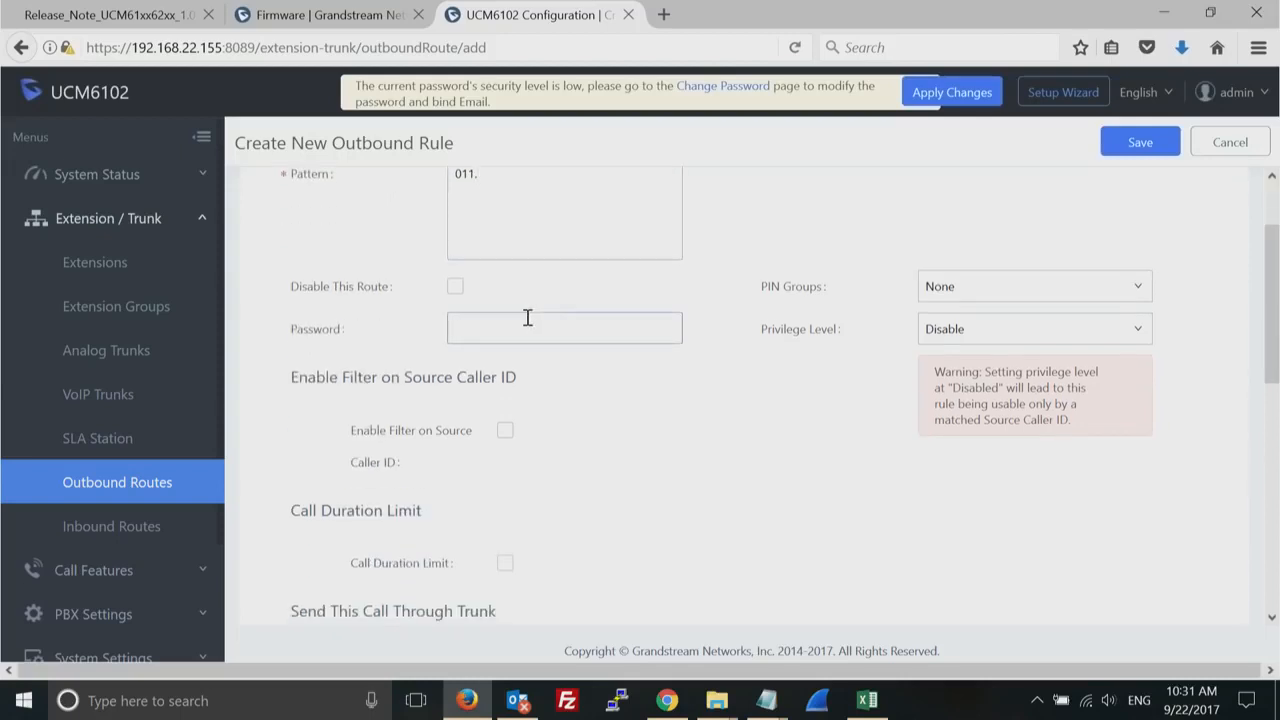
# - Send the international rule's calls through the SIP trunk test and save the rule, accepting the privilege level caution
pyautogui.scroll(-3, 824, 323)
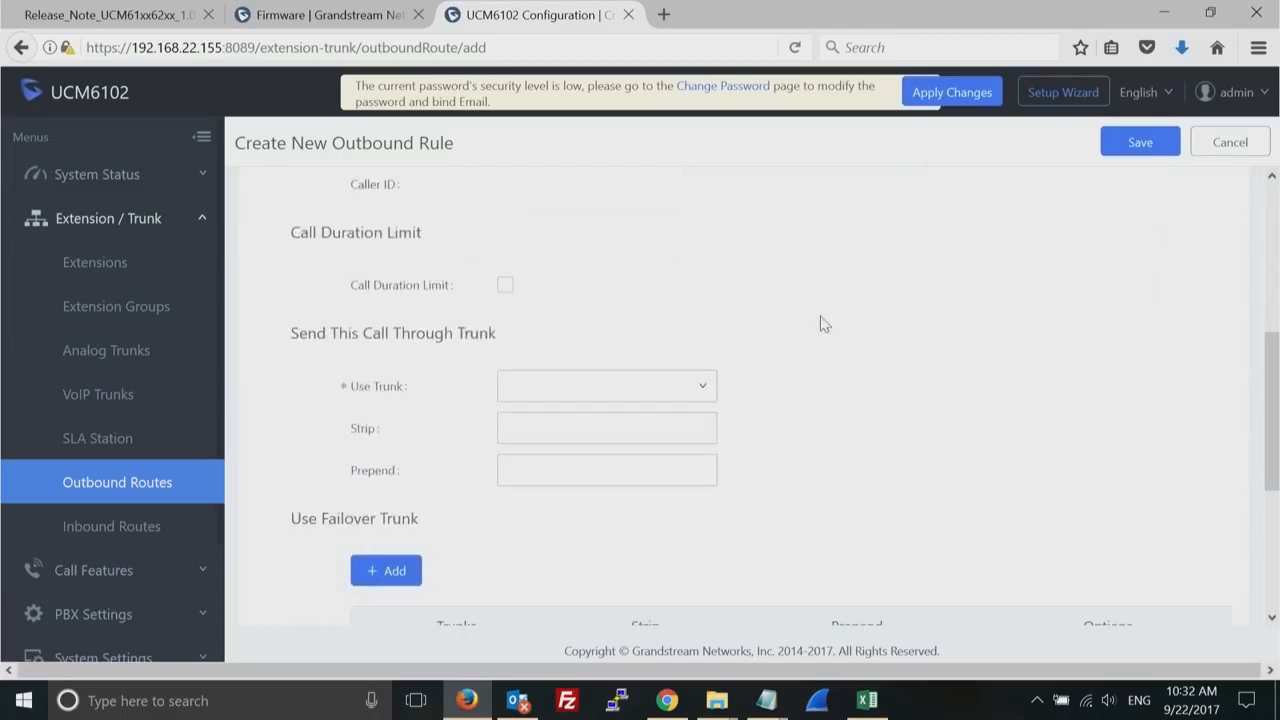
pyautogui.click(705, 391)
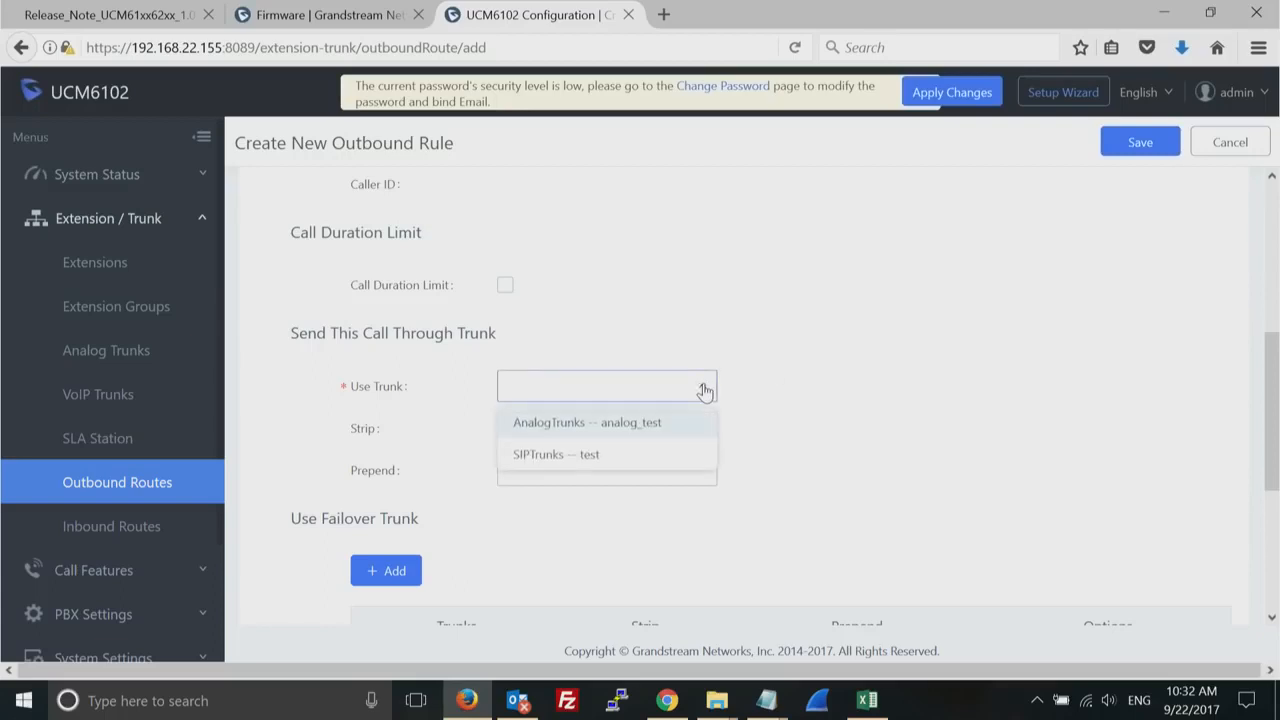
pyautogui.click(583, 457)
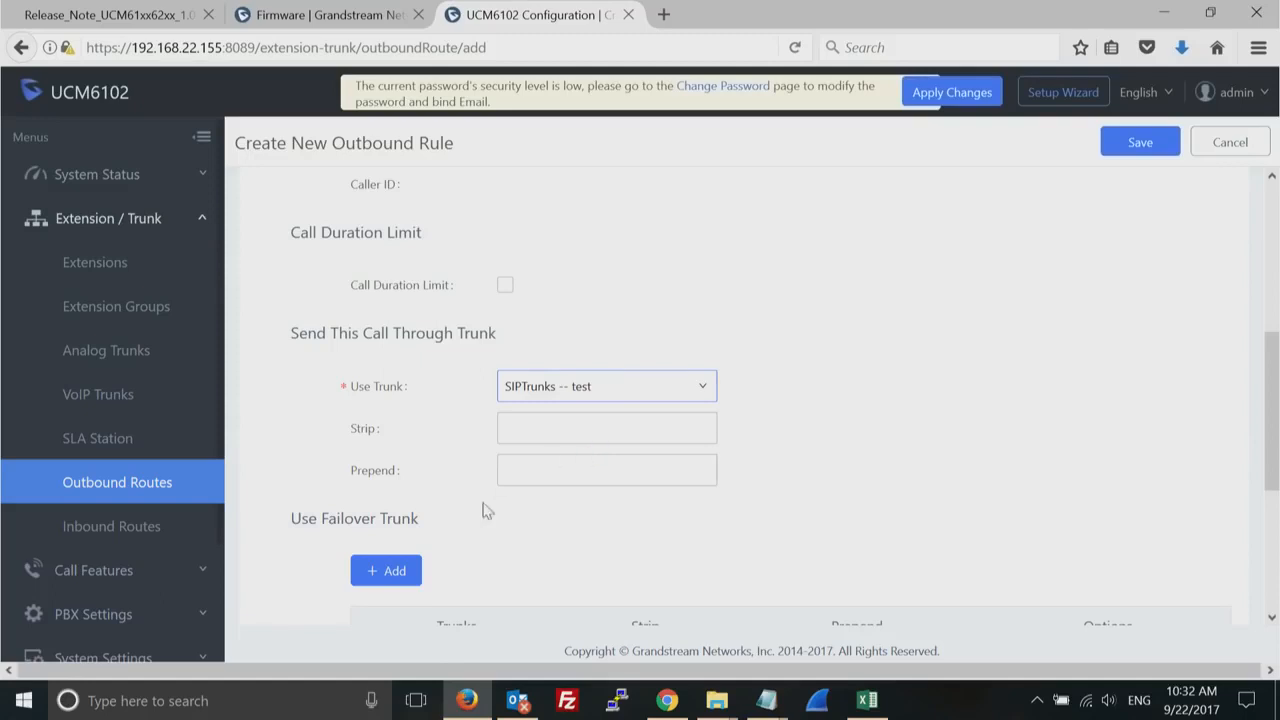
pyautogui.click(1138, 144)
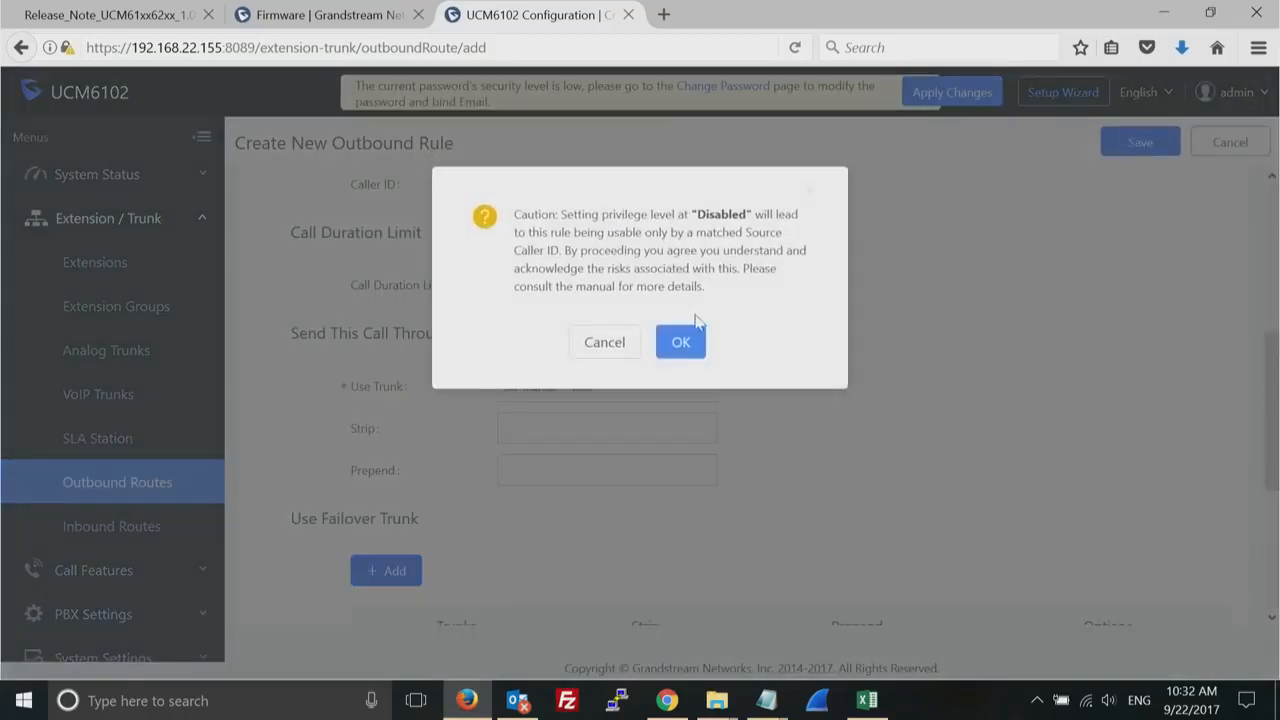
pyautogui.click(678, 343)
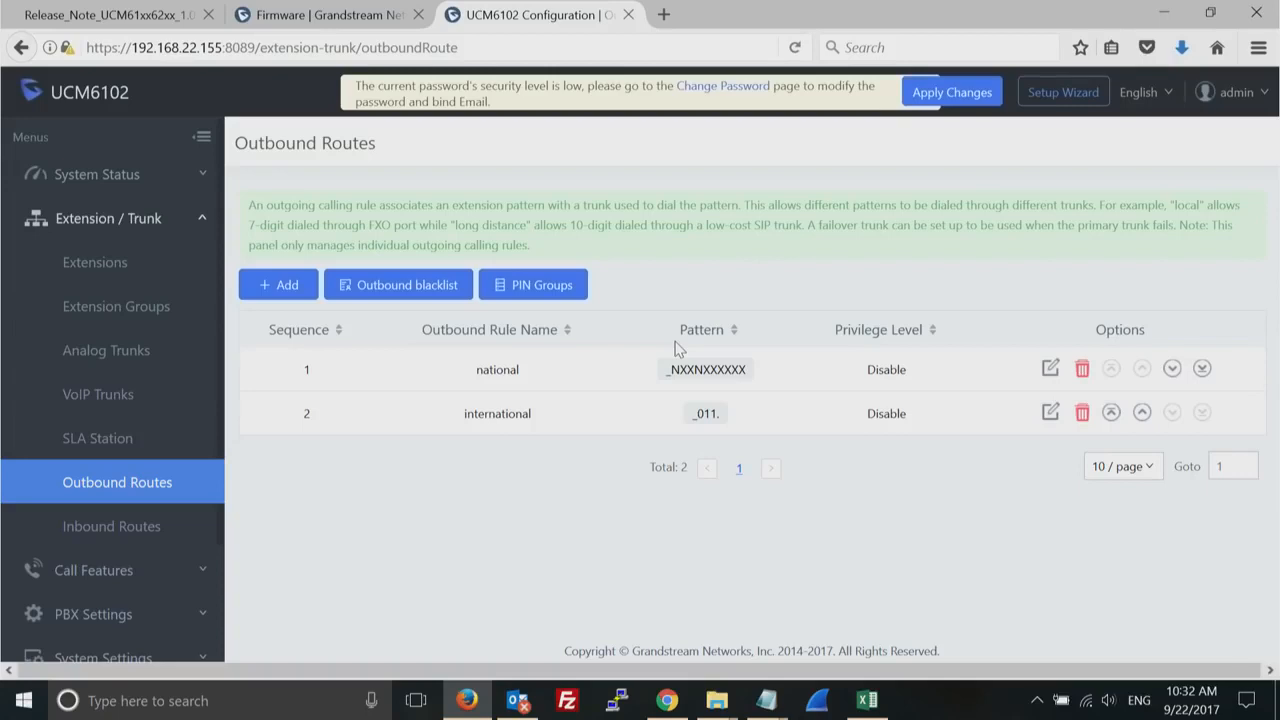
# - Go to the inbound routes, select the analog trunk analog_test and start a new inbound rule for it
pyautogui.click(100, 527)
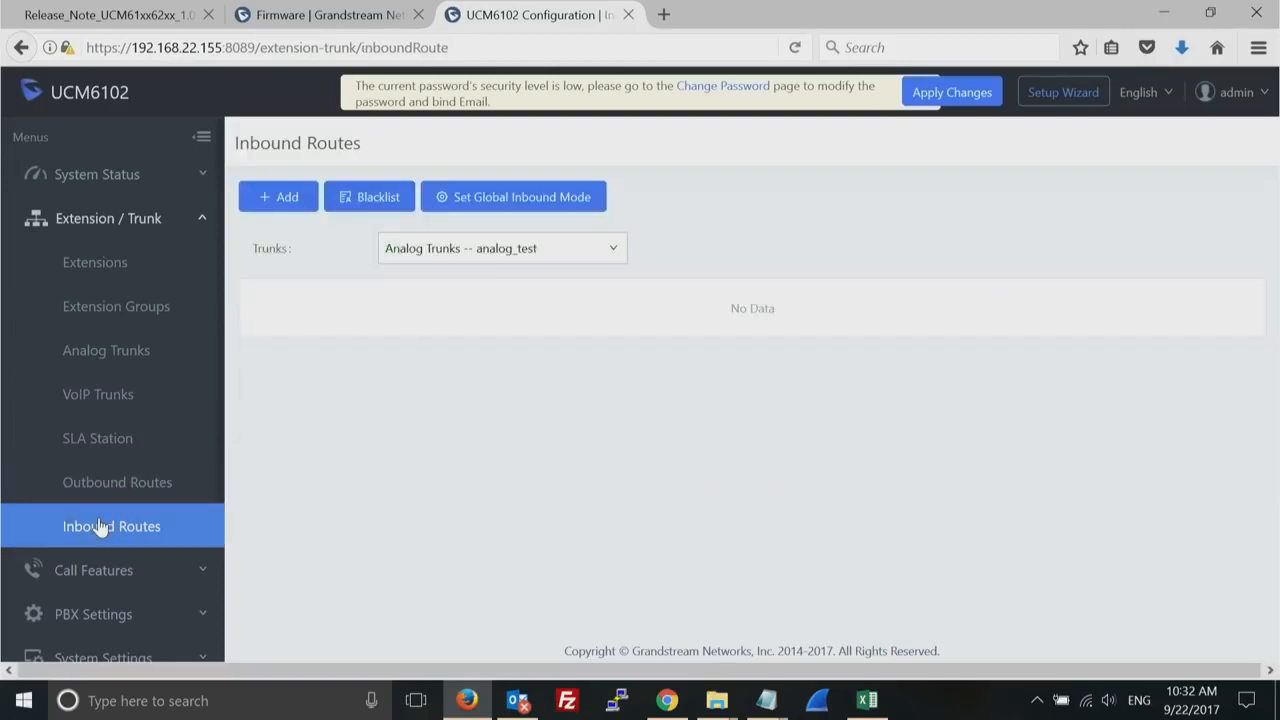
pyautogui.click(287, 198)
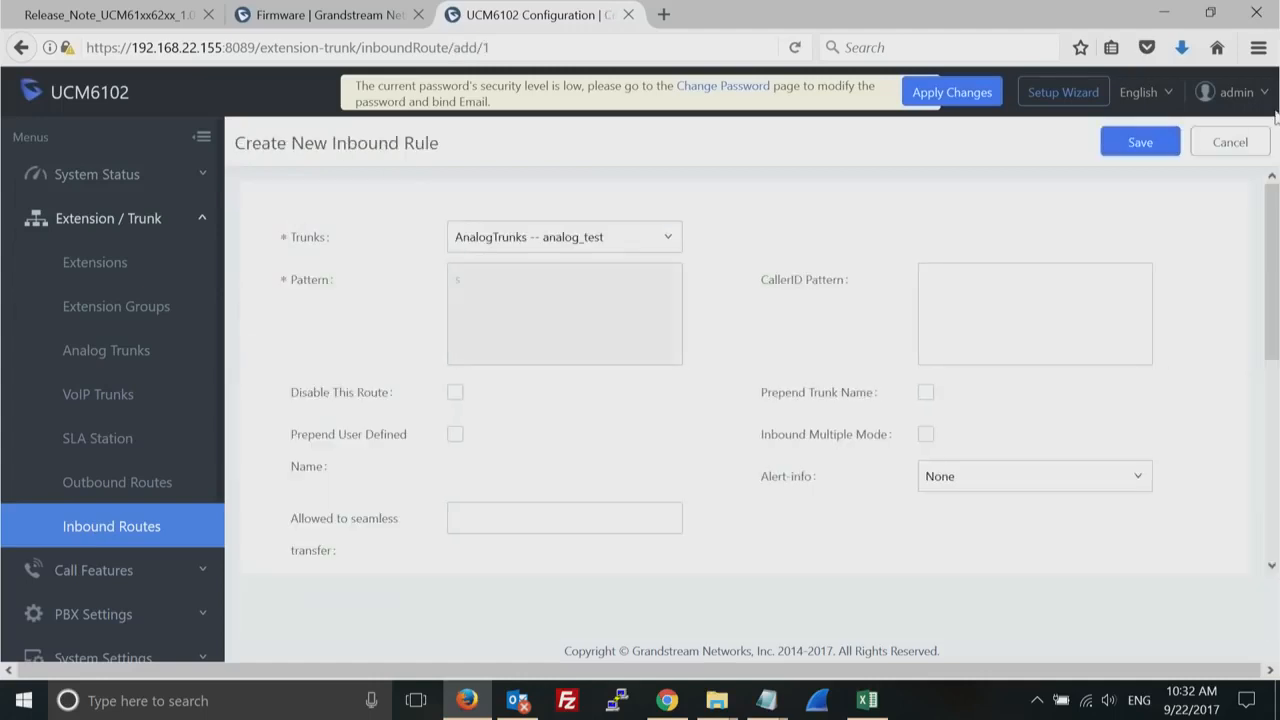
pyautogui.click(1231, 146)
pyautogui.click(615, 251)
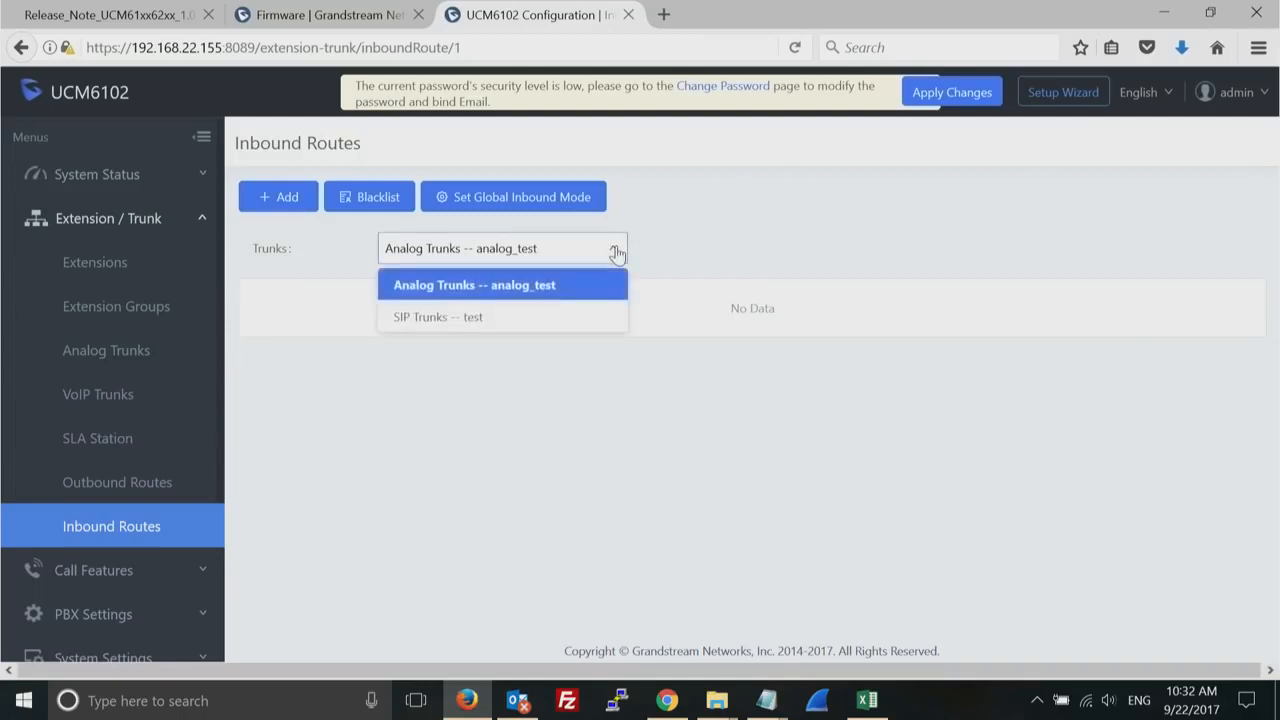
pyautogui.click(579, 292)
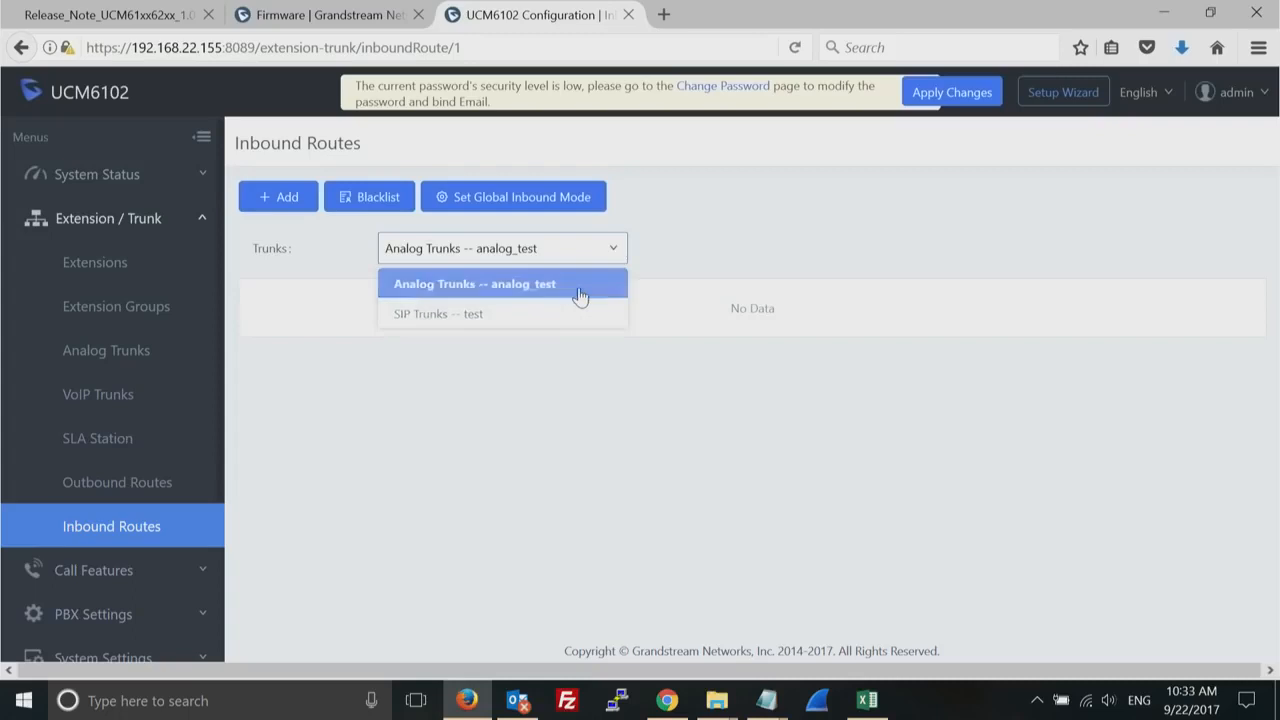
pyautogui.click(280, 203)
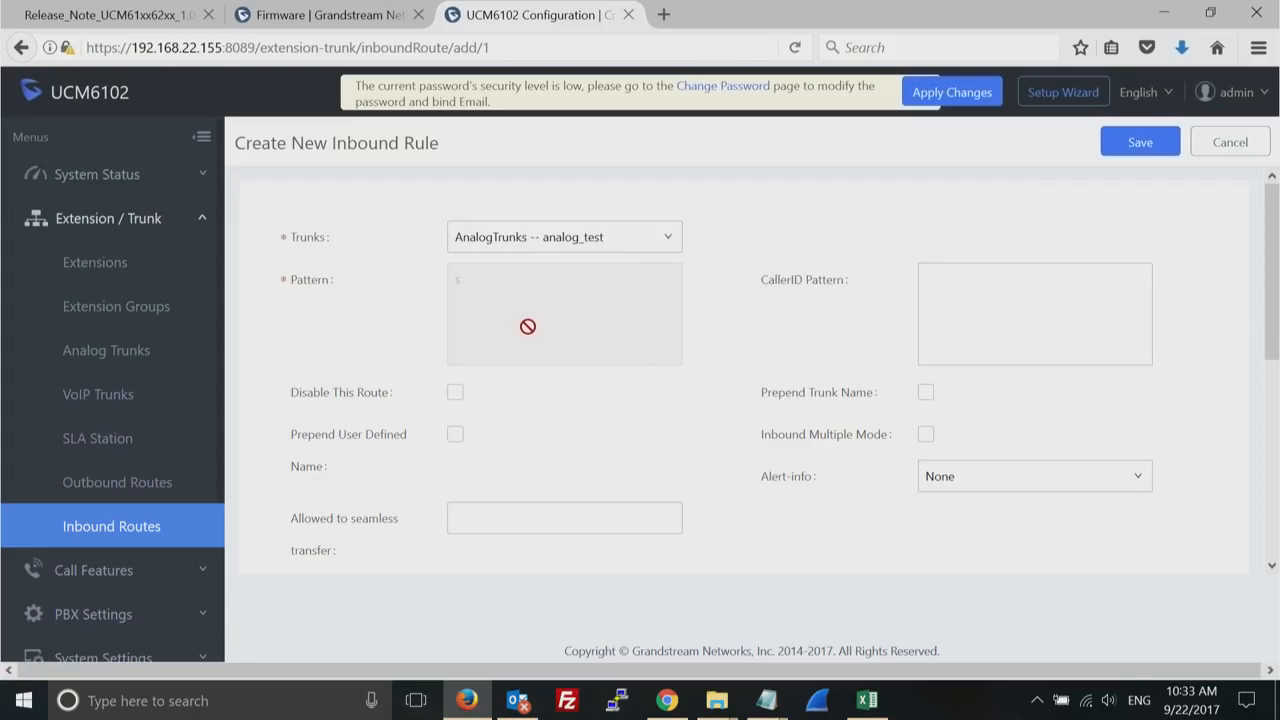
# - Try two caller phone numbers, one per line, as the inbound rule's CallerID pattern, and clear them again
pyautogui.click(999, 326)
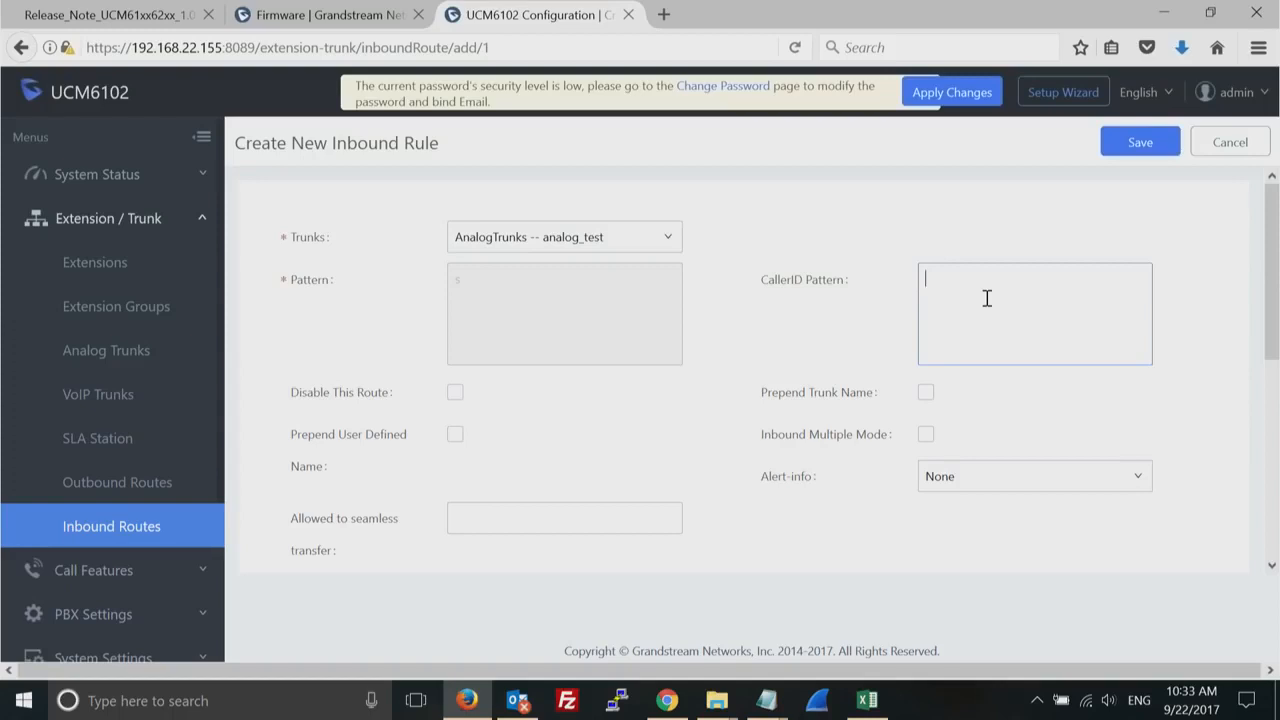
pyautogui.write('55556666')
pyautogui.press('Return')
pyautogui.write('5557788')
pyautogui.press('Return')
pyautogui.click(981, 299)
pyautogui.moveTo(981, 298); pyautogui.dragTo(920, 280)
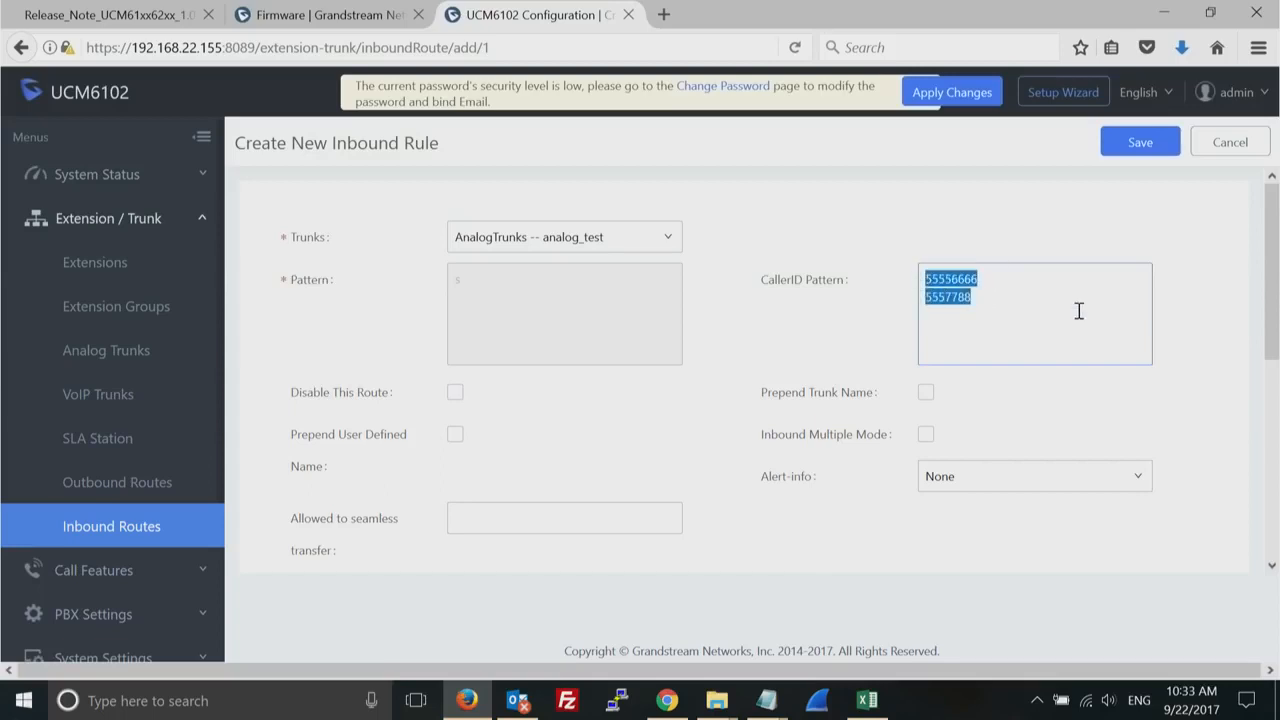
pyautogui.press('BackSpace')
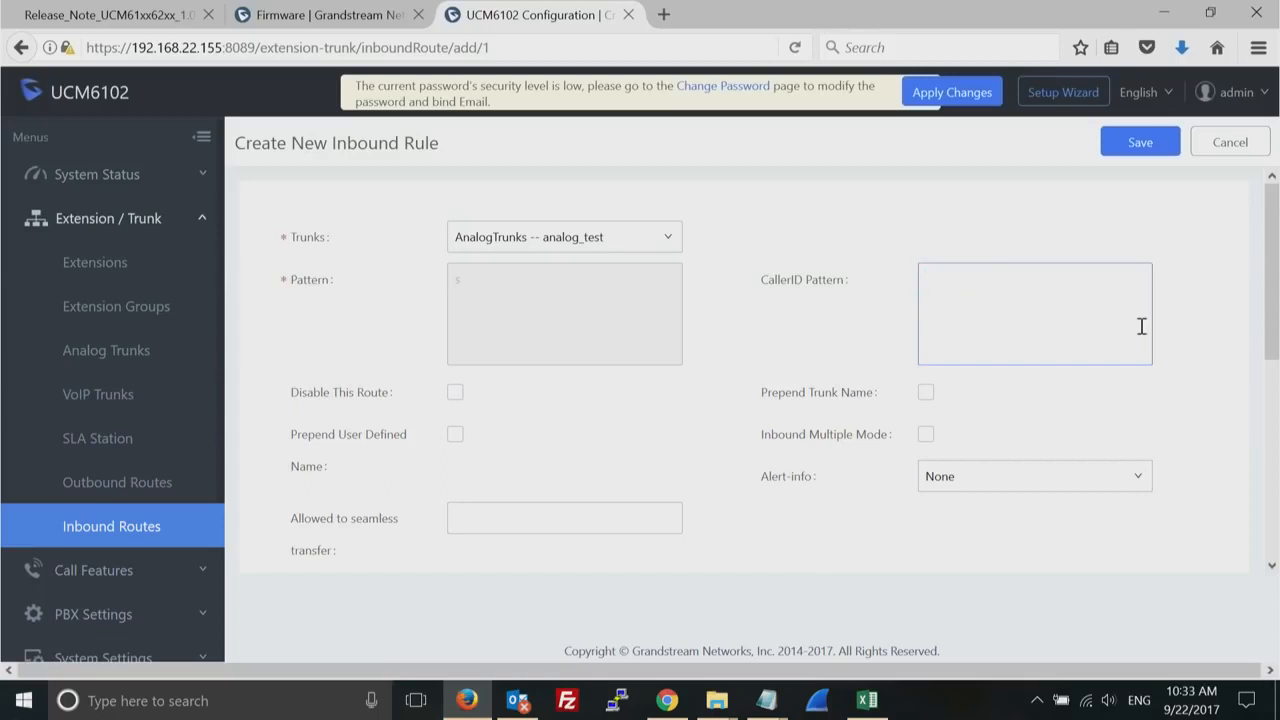
# - Set the inbound rule's default destination to the IVR test_IVR and save the rule without a time condition
pyautogui.moveTo(1266, 307); pyautogui.dragTo(1263, 383)
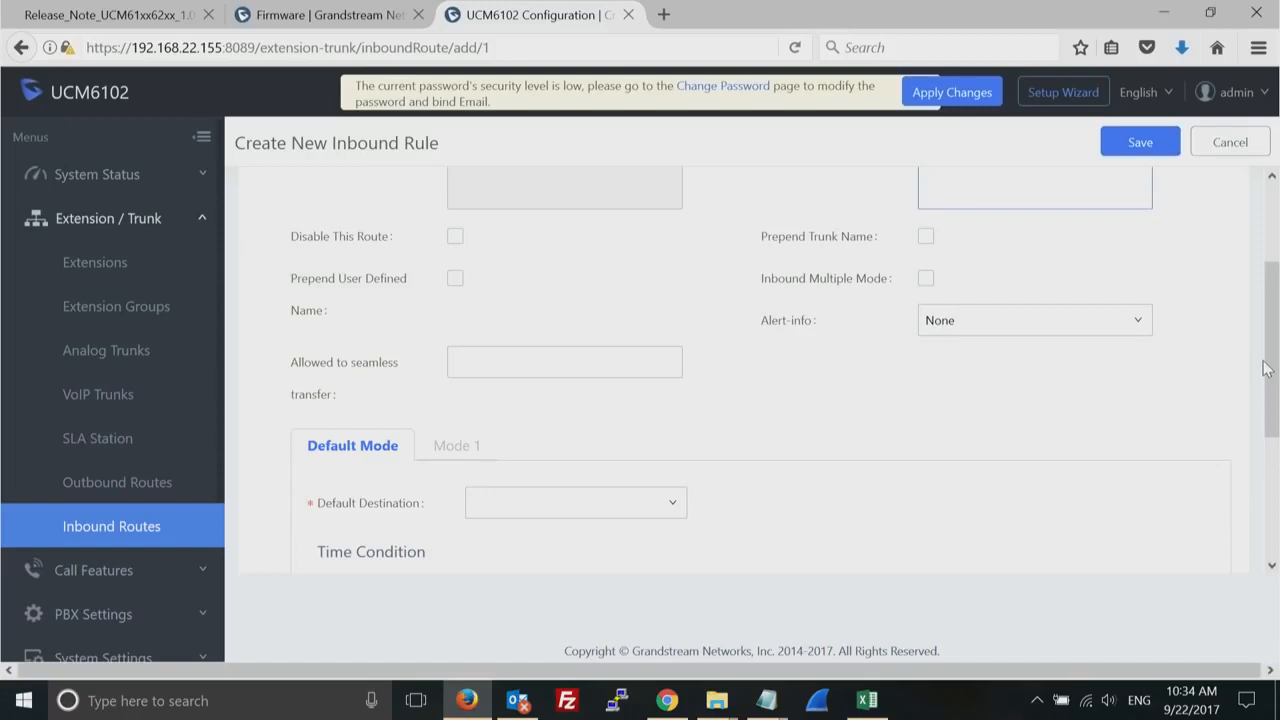
pyautogui.click(669, 515)
pyautogui.click(669, 515)
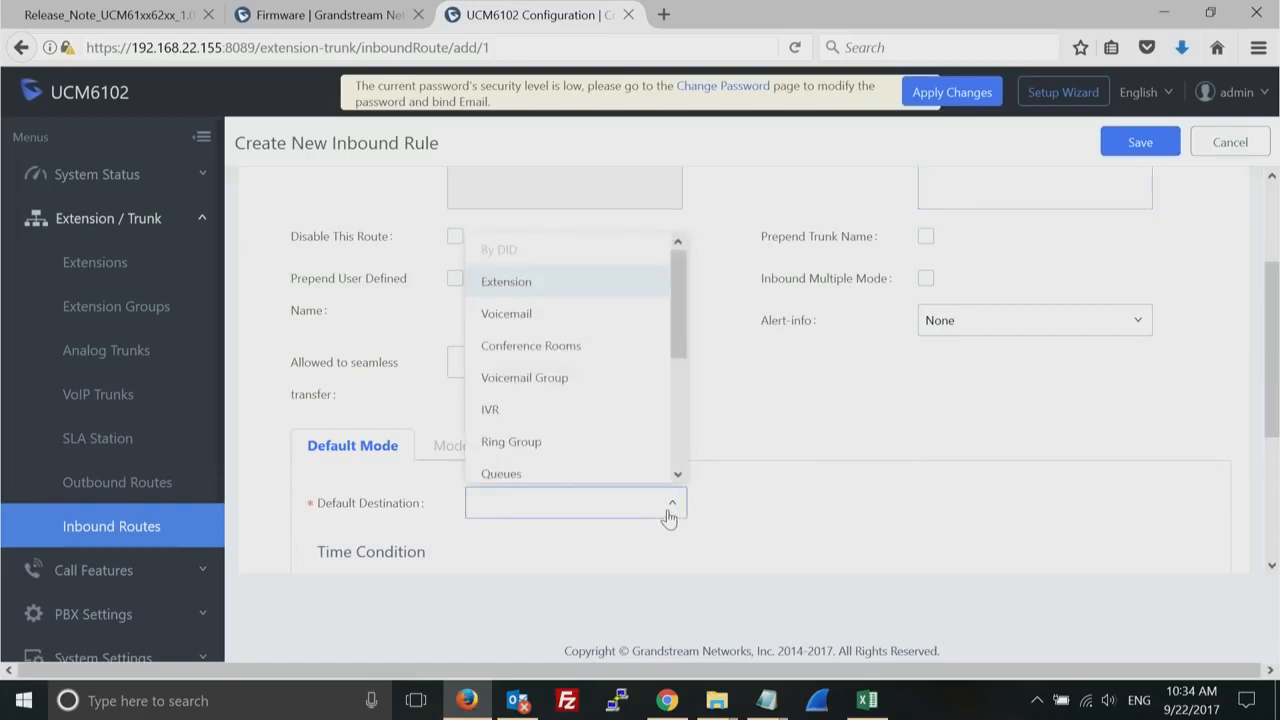
pyautogui.click(626, 410)
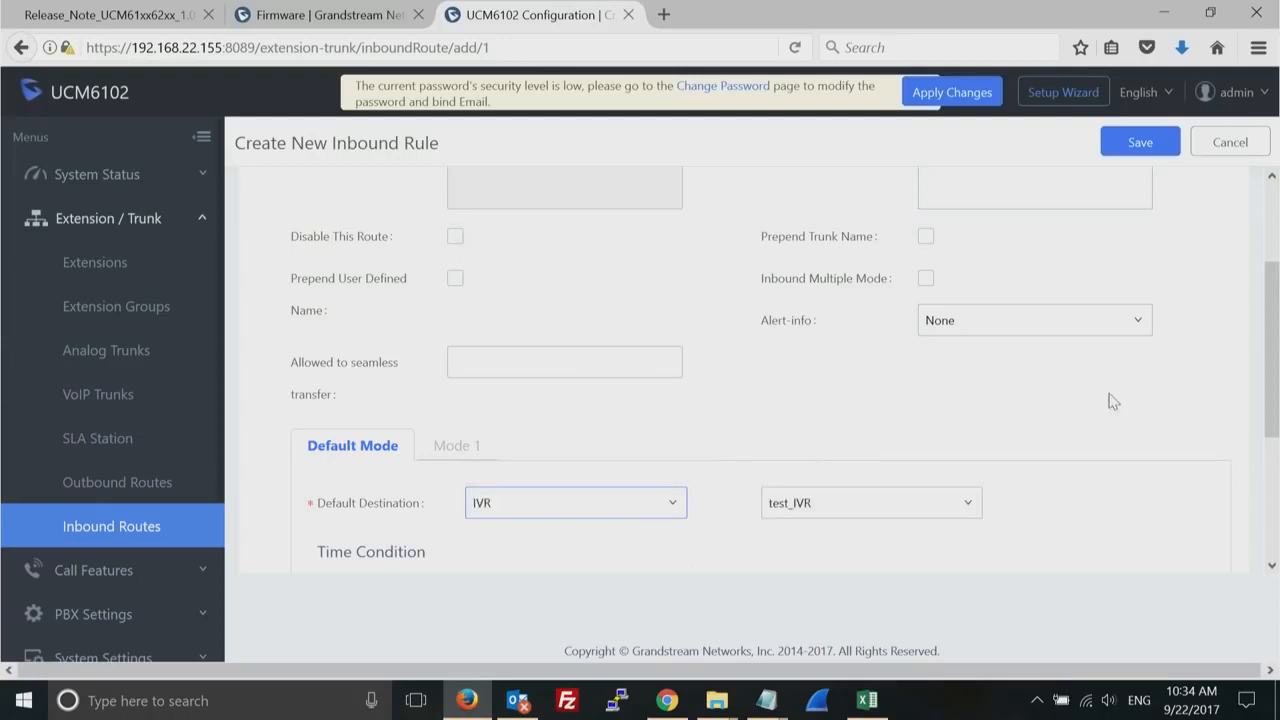
pyautogui.moveTo(1268, 354); pyautogui.dragTo(1268, 484)
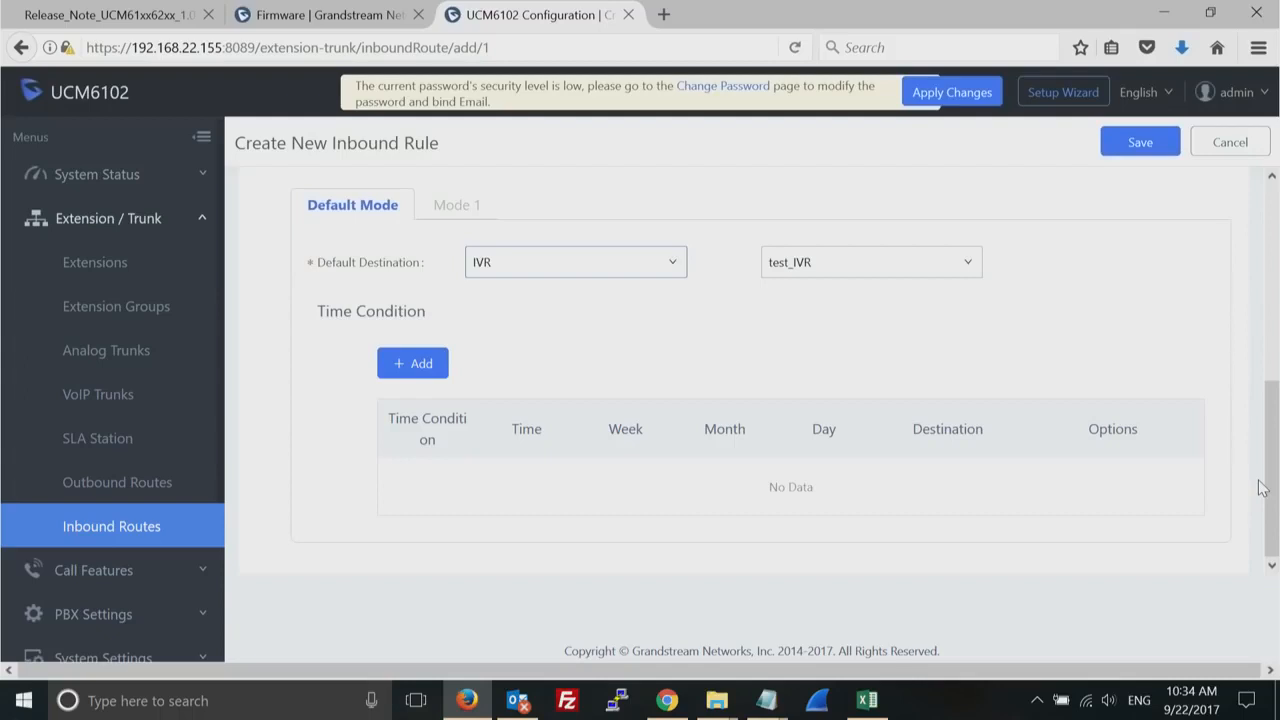
pyautogui.moveTo(1273, 450); pyautogui.dragTo(1276, 240)
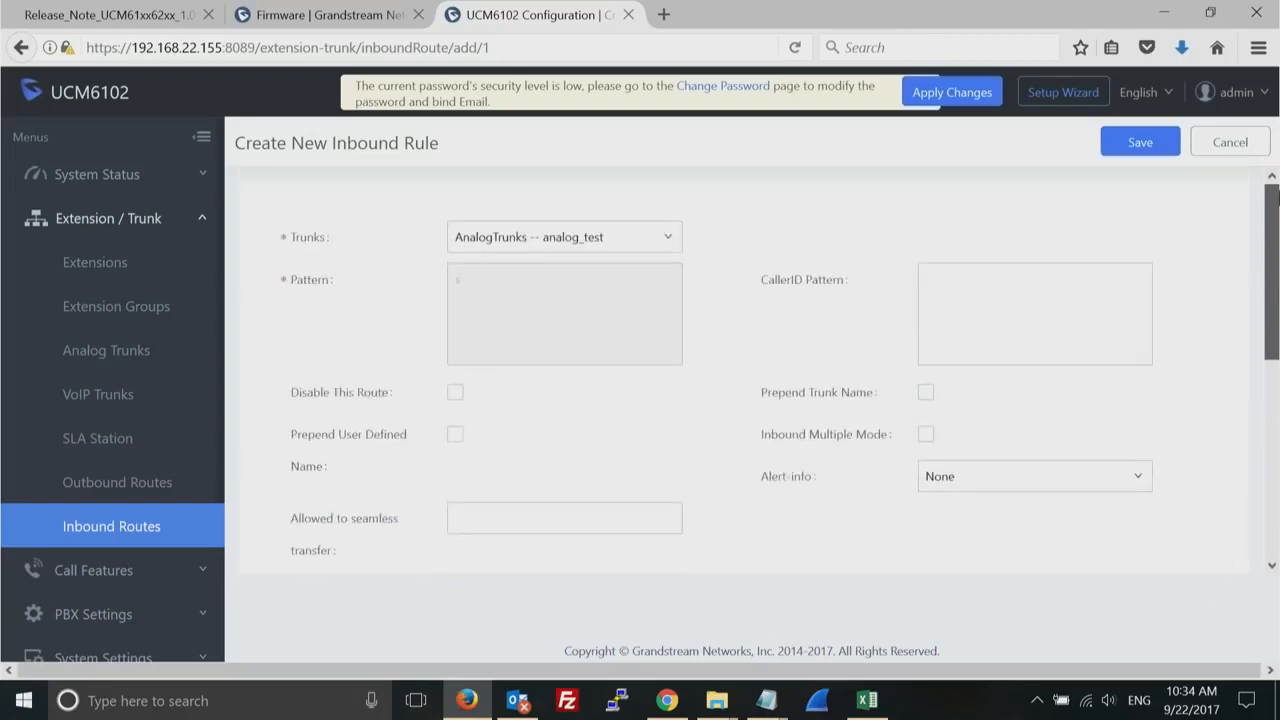
pyautogui.click(1142, 144)
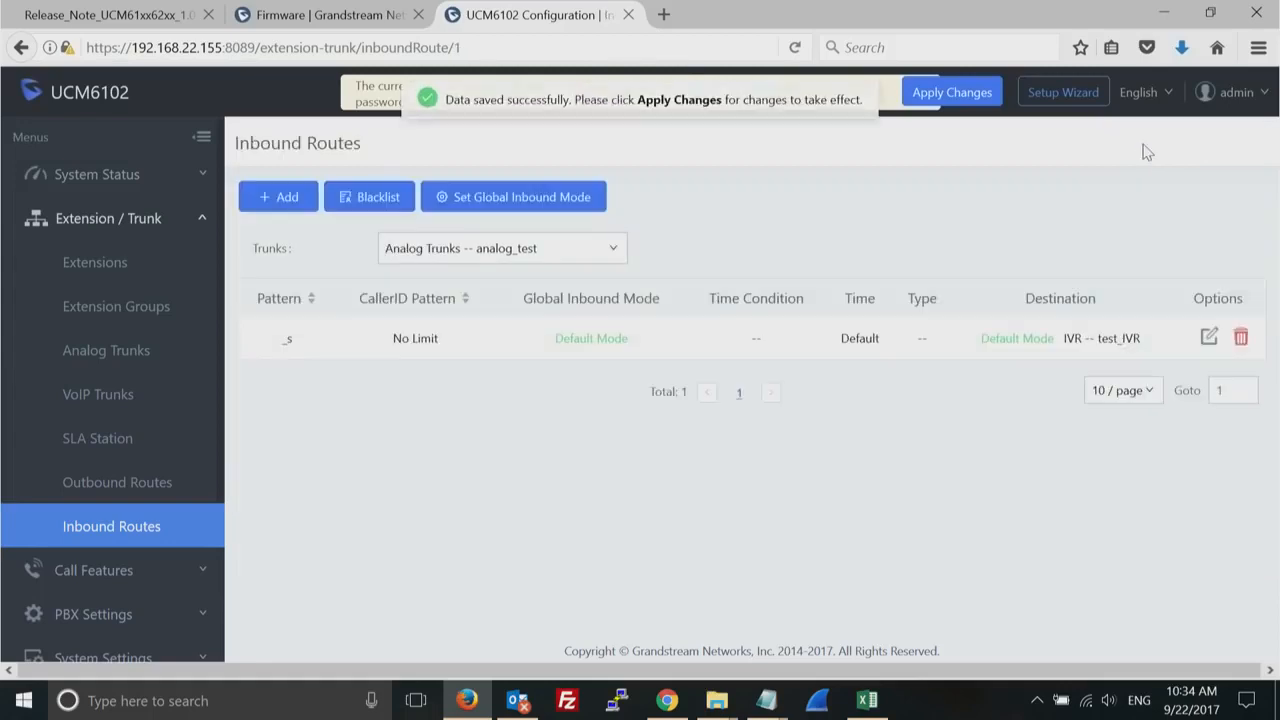
# - Start another inbound rule and assign it to the SIP trunk test
pyautogui.click(285, 198)
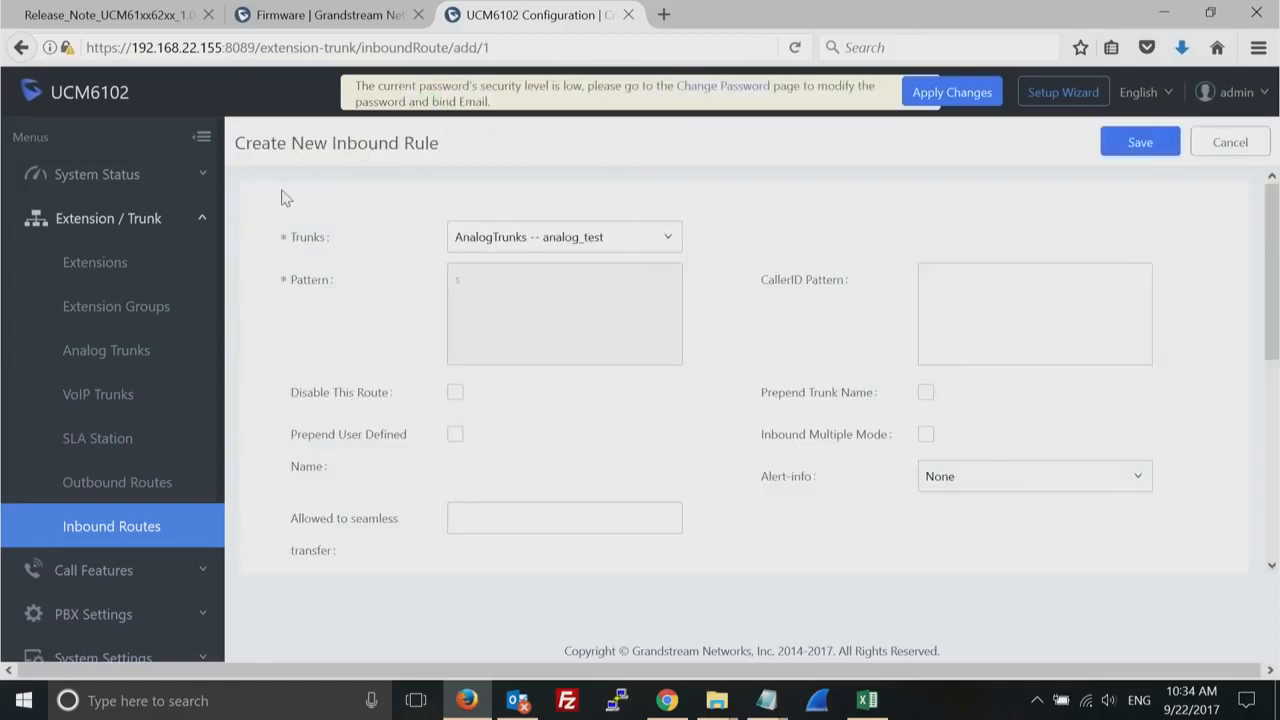
pyautogui.click(640, 244)
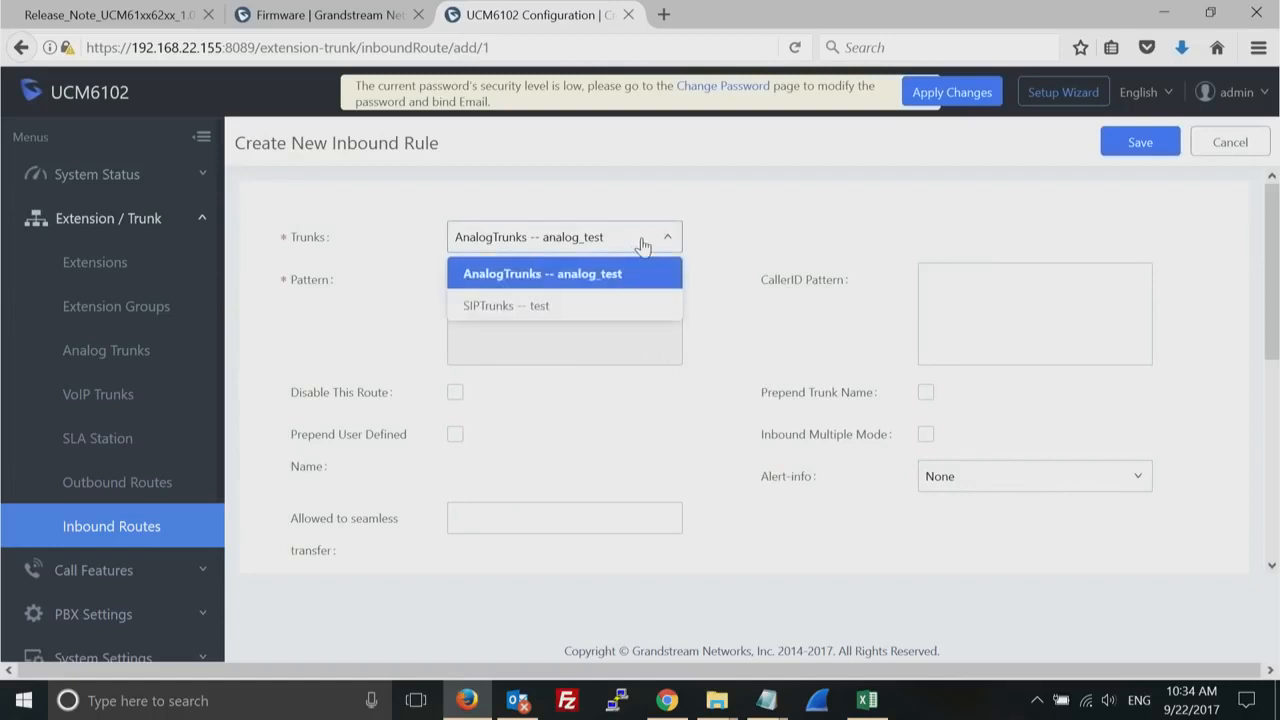
pyautogui.click(541, 307)
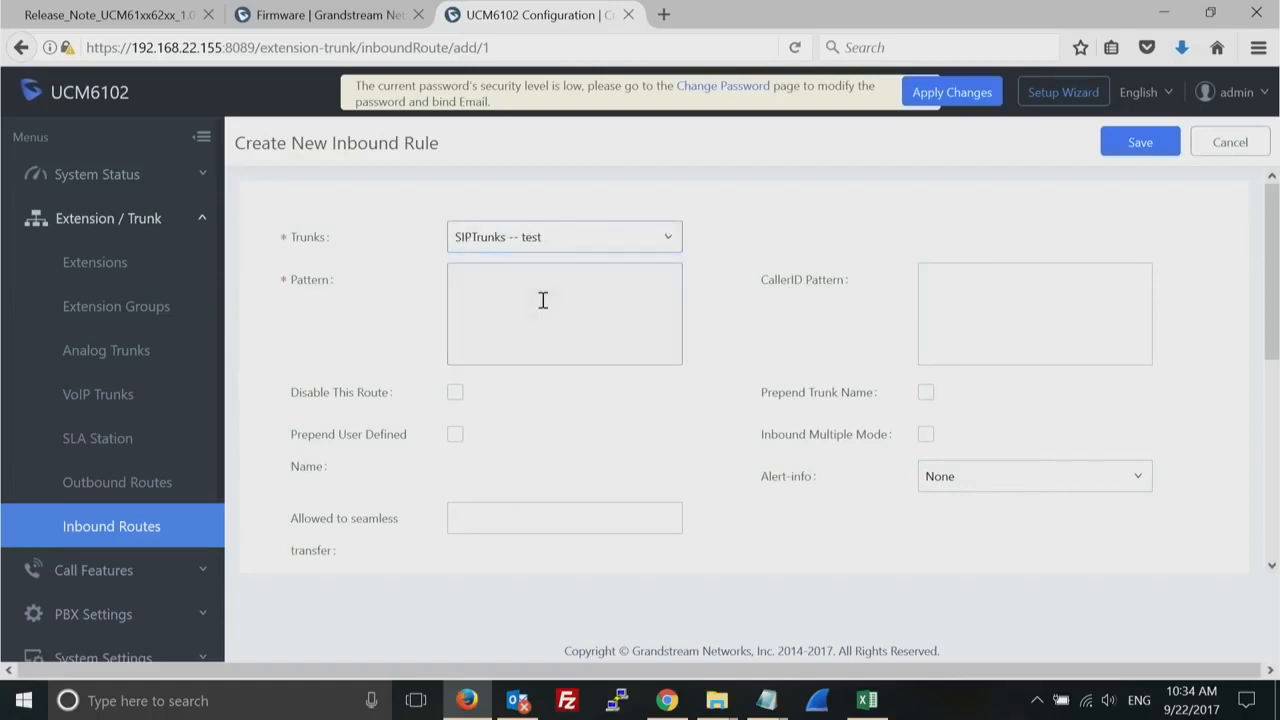
# - Enter three DID phone numbers, one per line, as the SIP trunk inbound rule's pattern
pyautogui.click(576, 311)
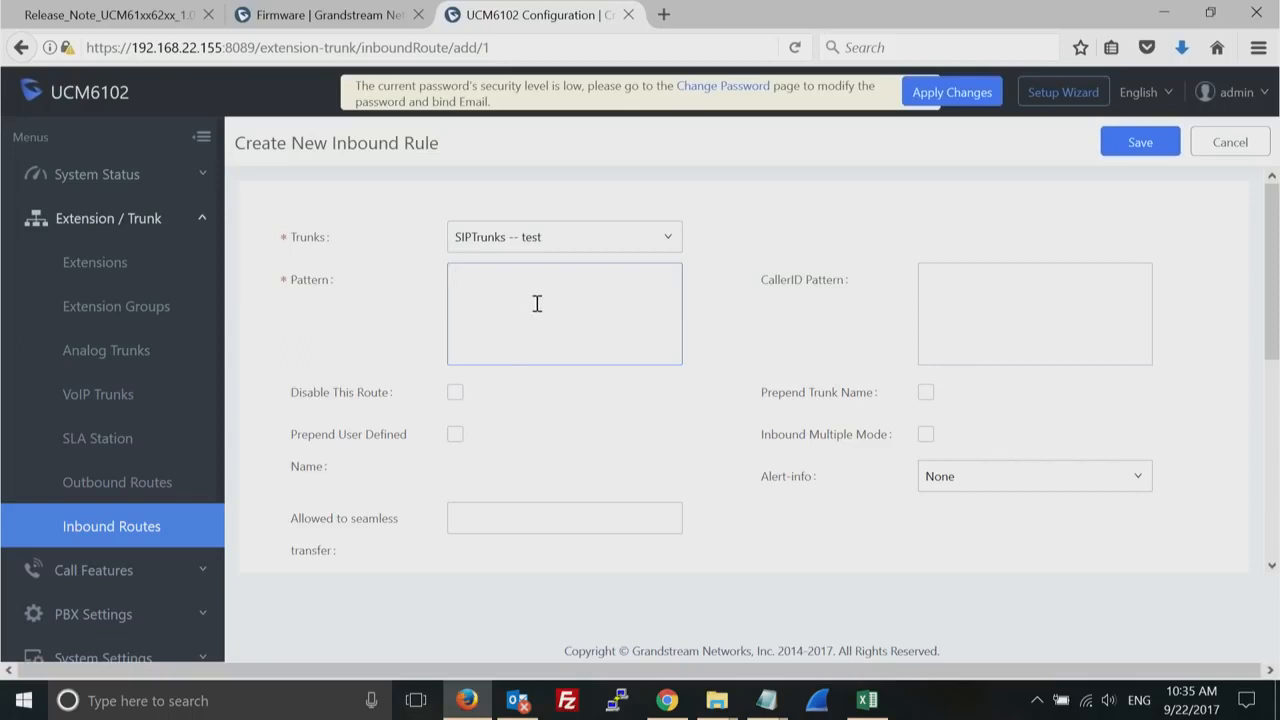
pyautogui.write('55556677')
pyautogui.press('Return')
pyautogui.write('5558899')
pyautogui.press('Return')
pyautogui.write('5558800')
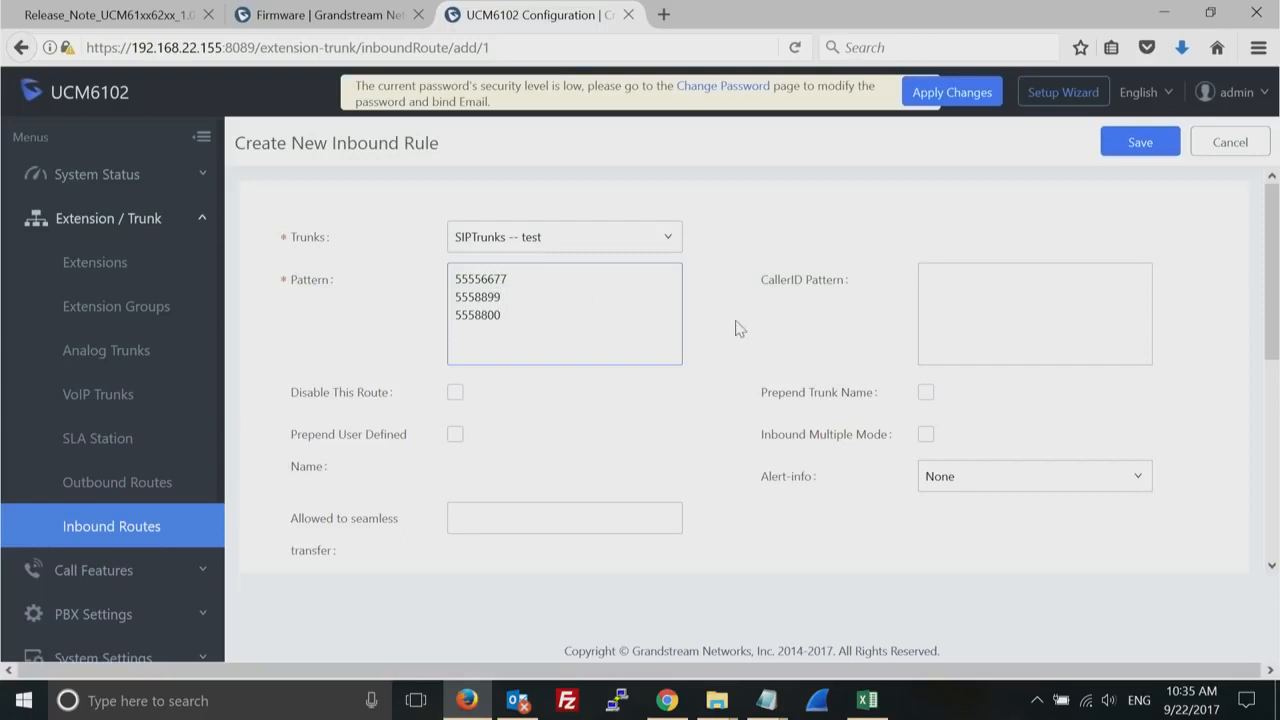
# - Set the SIP trunk inbound rule's default destination to the IVR test_IVR
pyautogui.moveTo(1276, 350); pyautogui.dragTo(1272, 487)
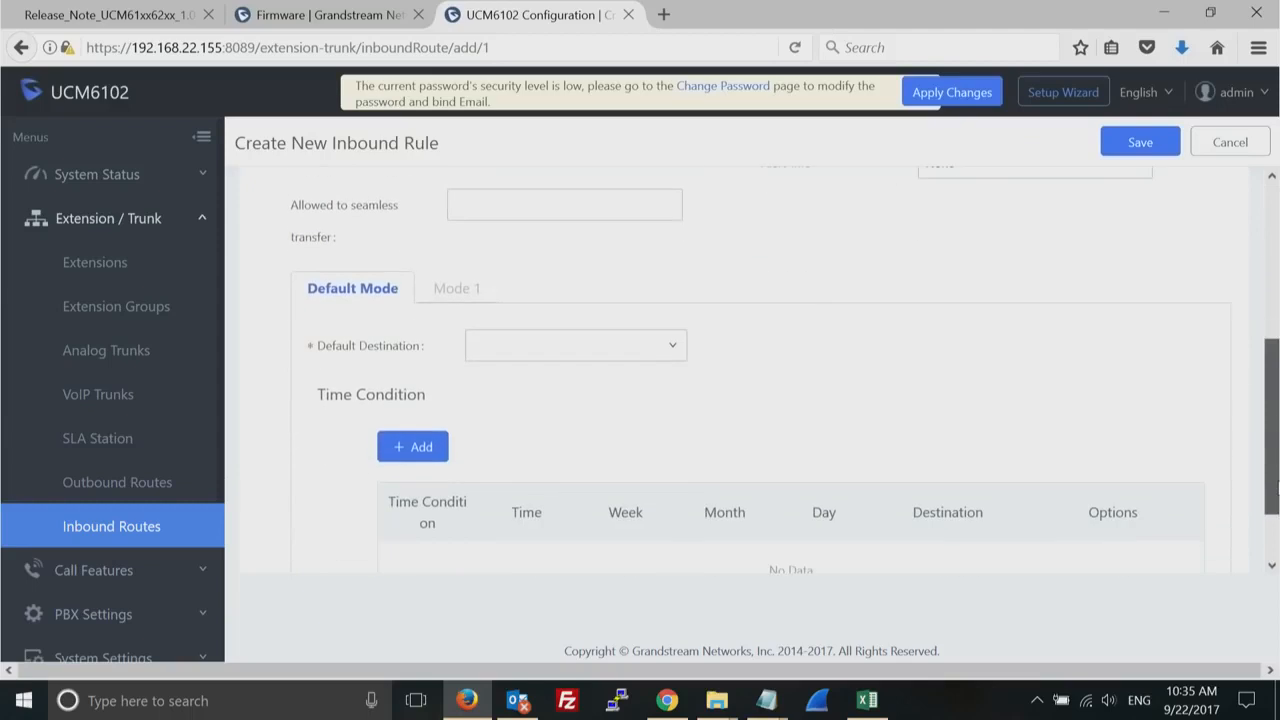
pyautogui.click(677, 355)
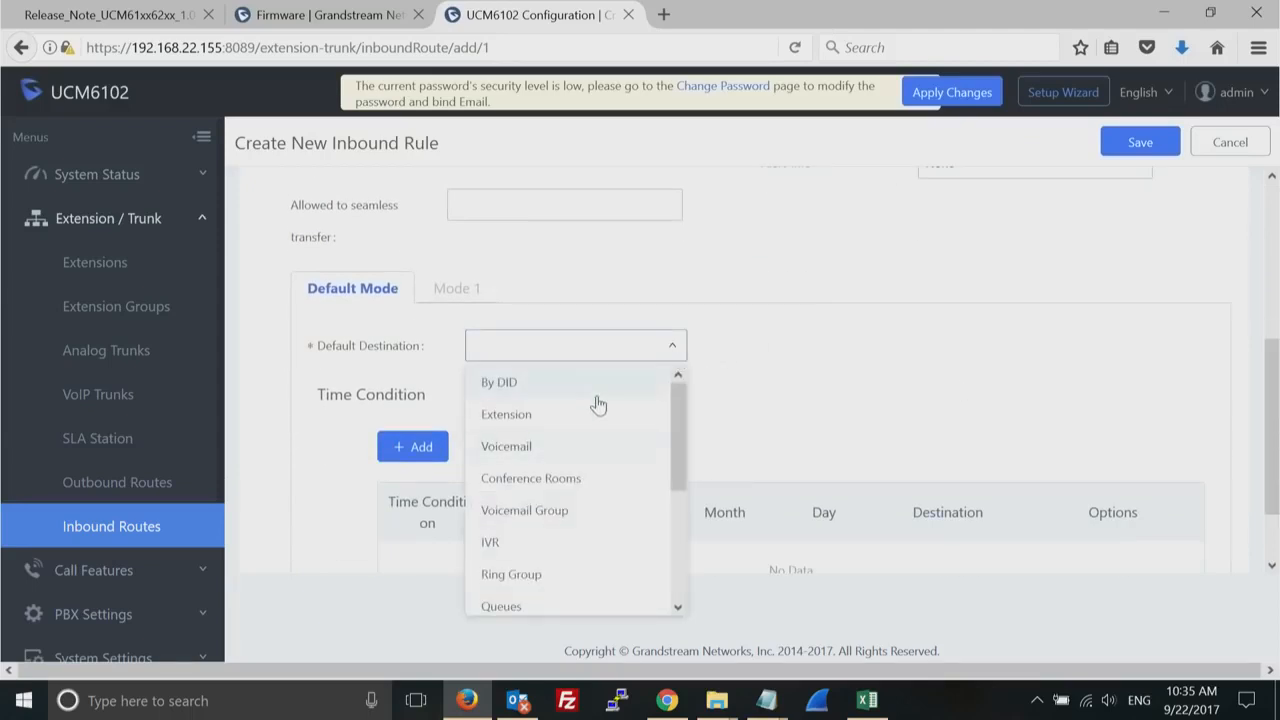
pyautogui.click(547, 549)
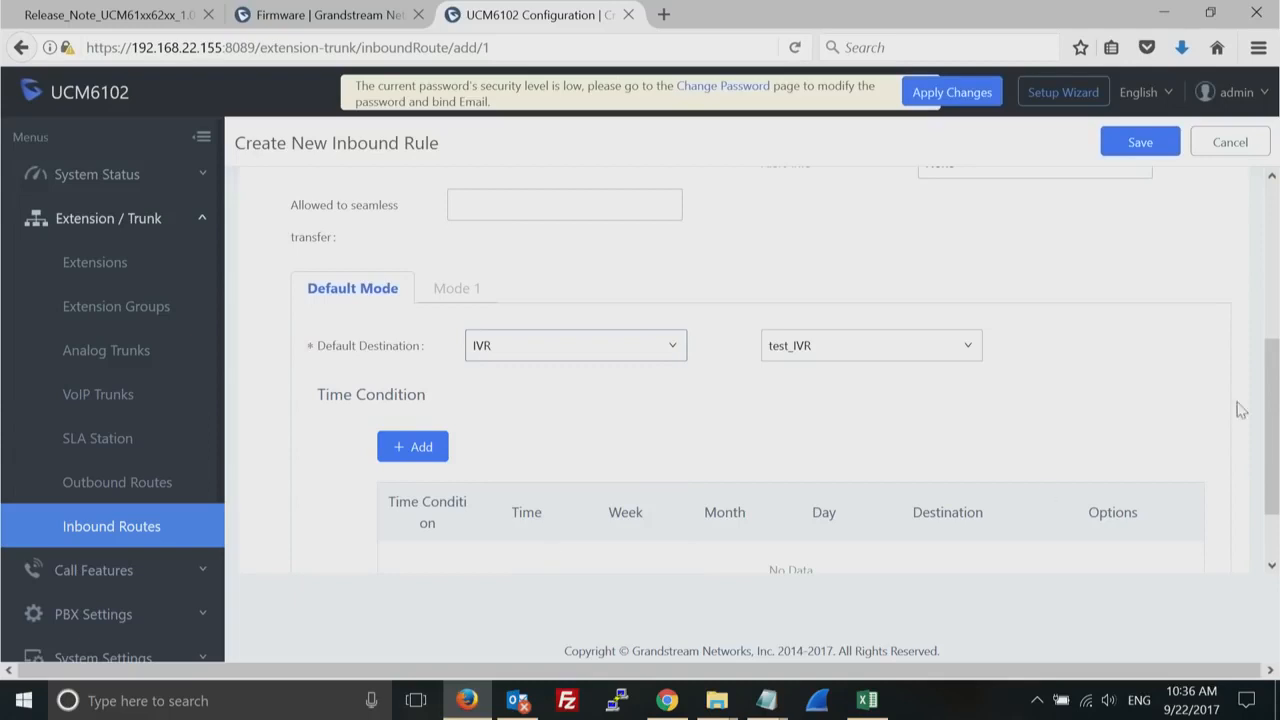
pyautogui.moveTo(1270, 410)
pyautogui.mouseDown()
pyautogui.moveTo(1274, 307)
pyautogui.moveTo(1260, 407)
pyautogui.mouseUp()
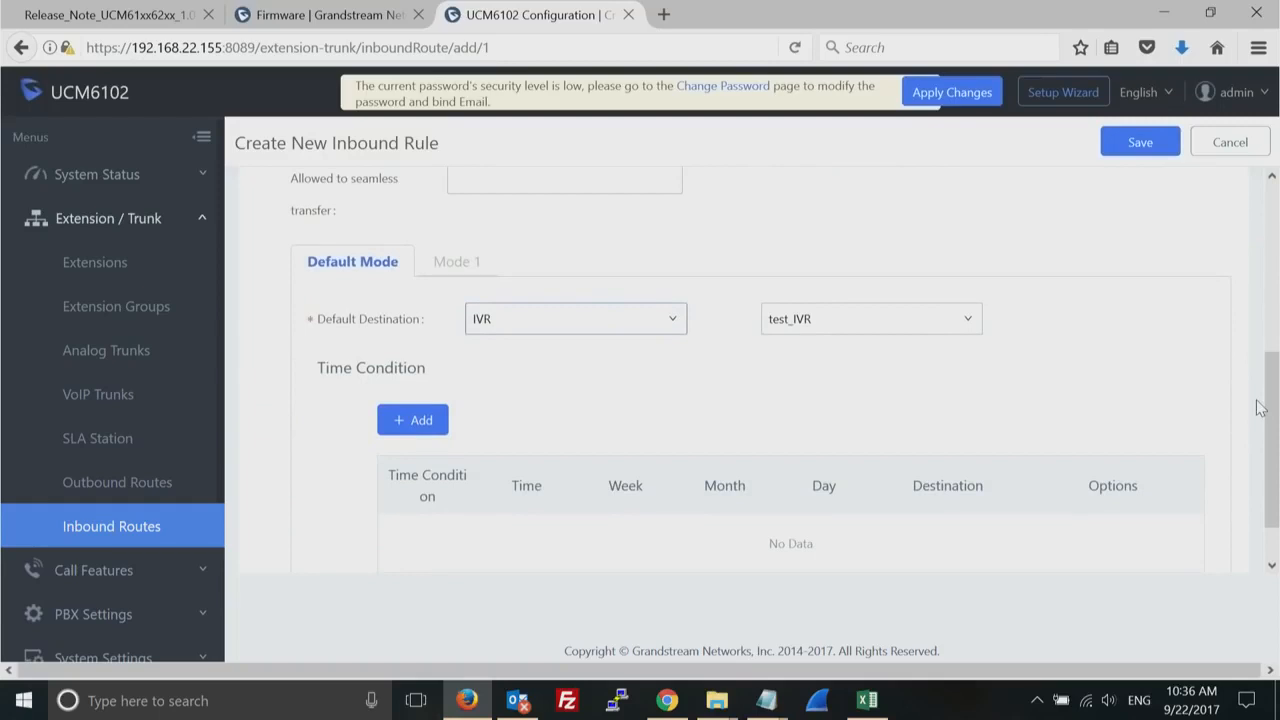
# - Review the other destination types offered for the inbound rule and leave the selection as it is
pyautogui.click(672, 322)
pyautogui.moveTo(673, 385); pyautogui.dragTo(675, 491)
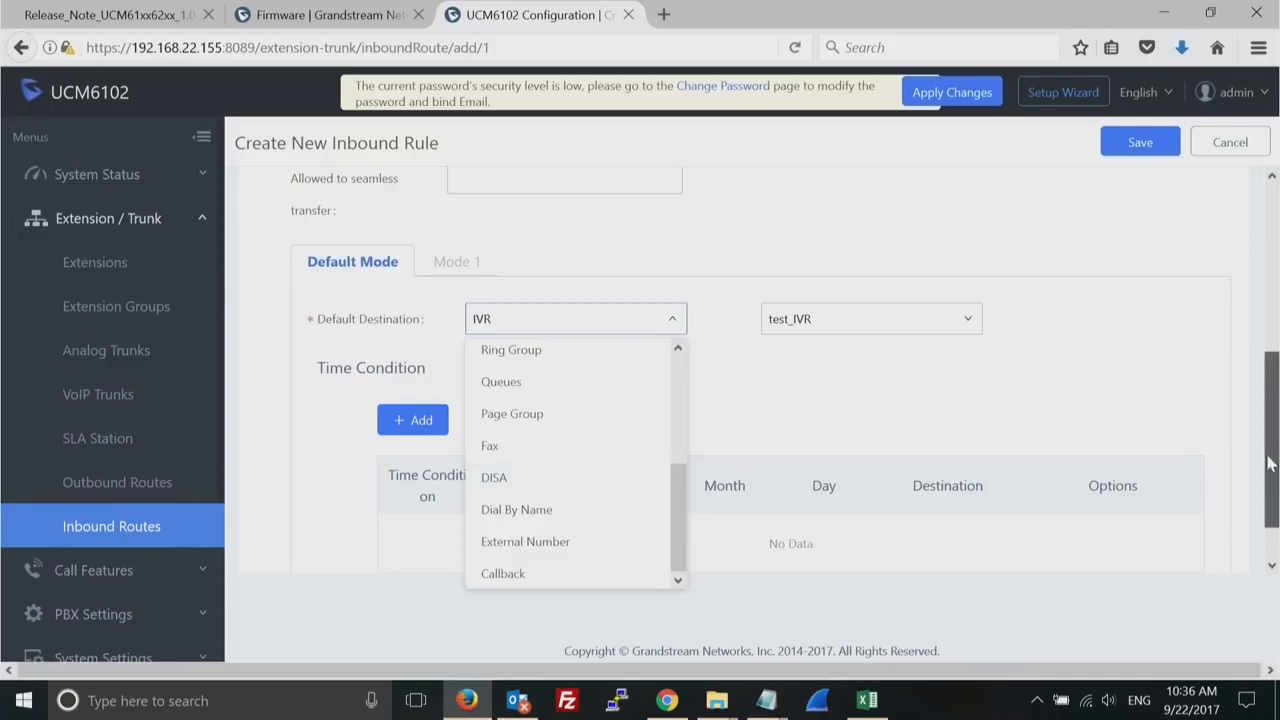
pyautogui.scroll(1, 1276, 384)
pyautogui.scroll(5, 1276, 384)
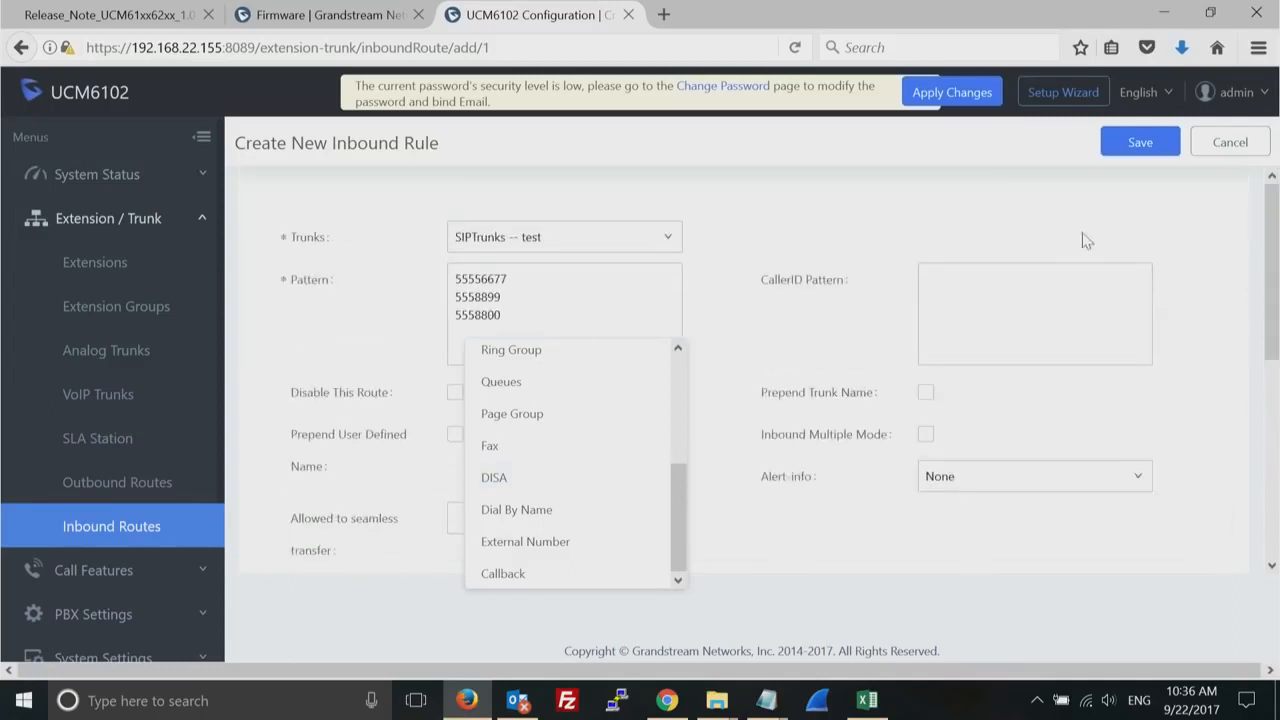
pyautogui.moveTo(681, 512); pyautogui.dragTo(664, 540)
pyautogui.click(780, 535)
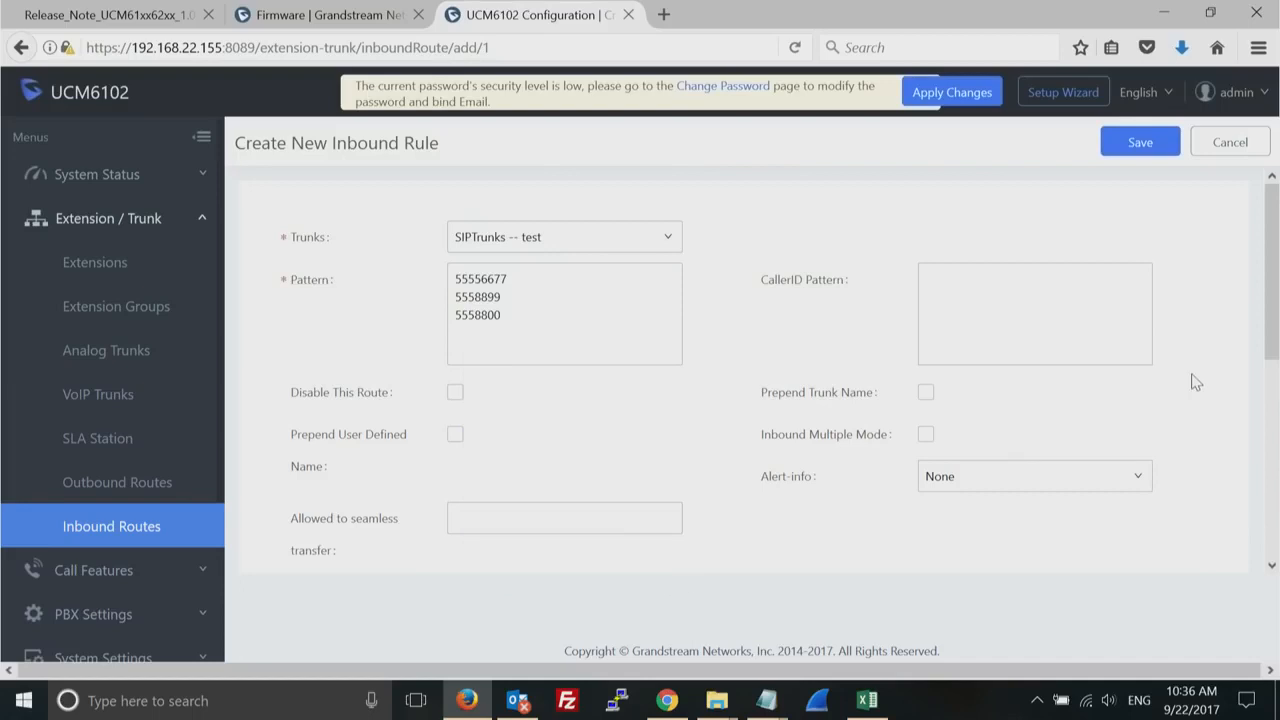
# - Replace the three DID phone numbers in the SIP trunk rule's pattern with a single dot
pyautogui.moveTo(516, 316); pyautogui.dragTo(423, 253)
pyautogui.press('Delete')
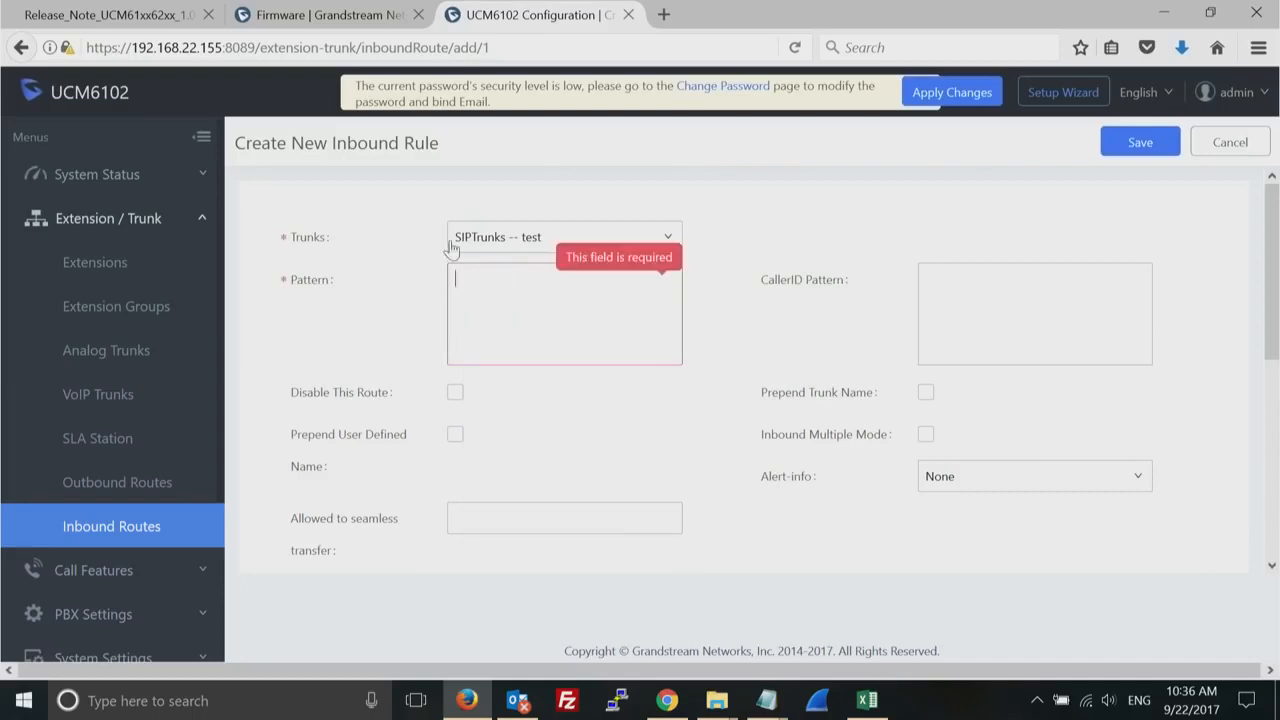
pyautogui.click(1008, 317)
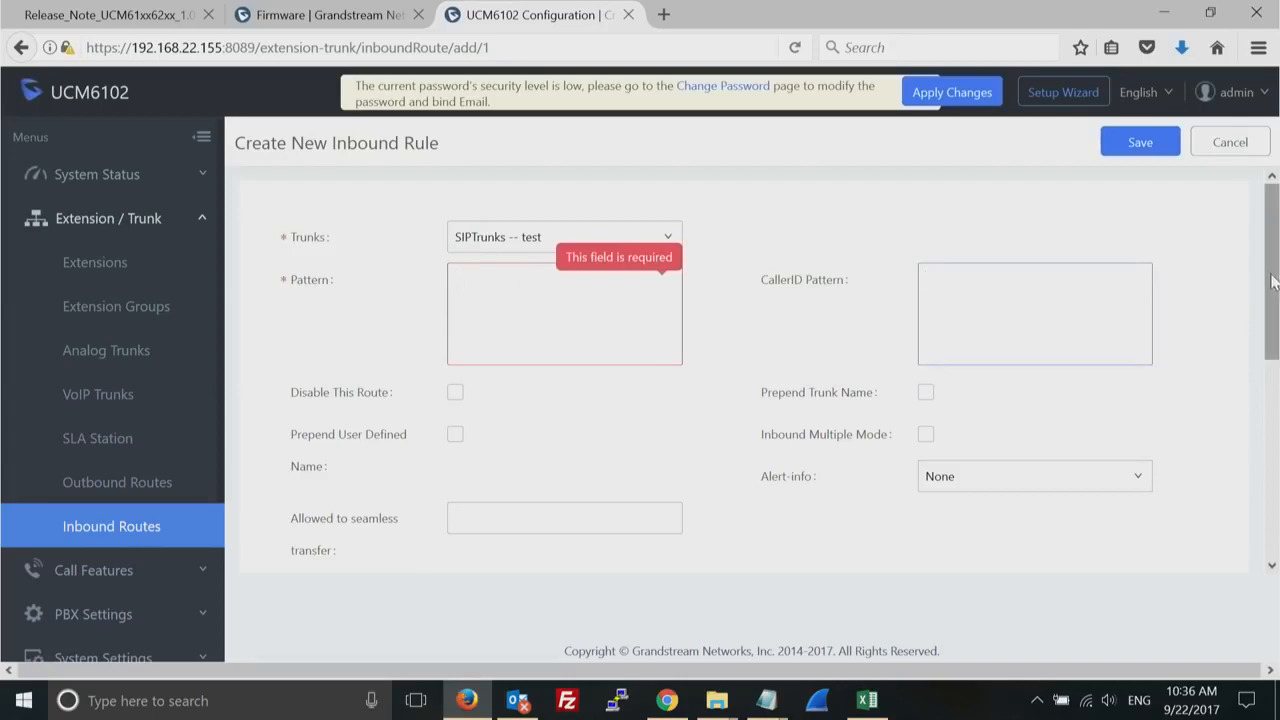
pyautogui.click(490, 300)
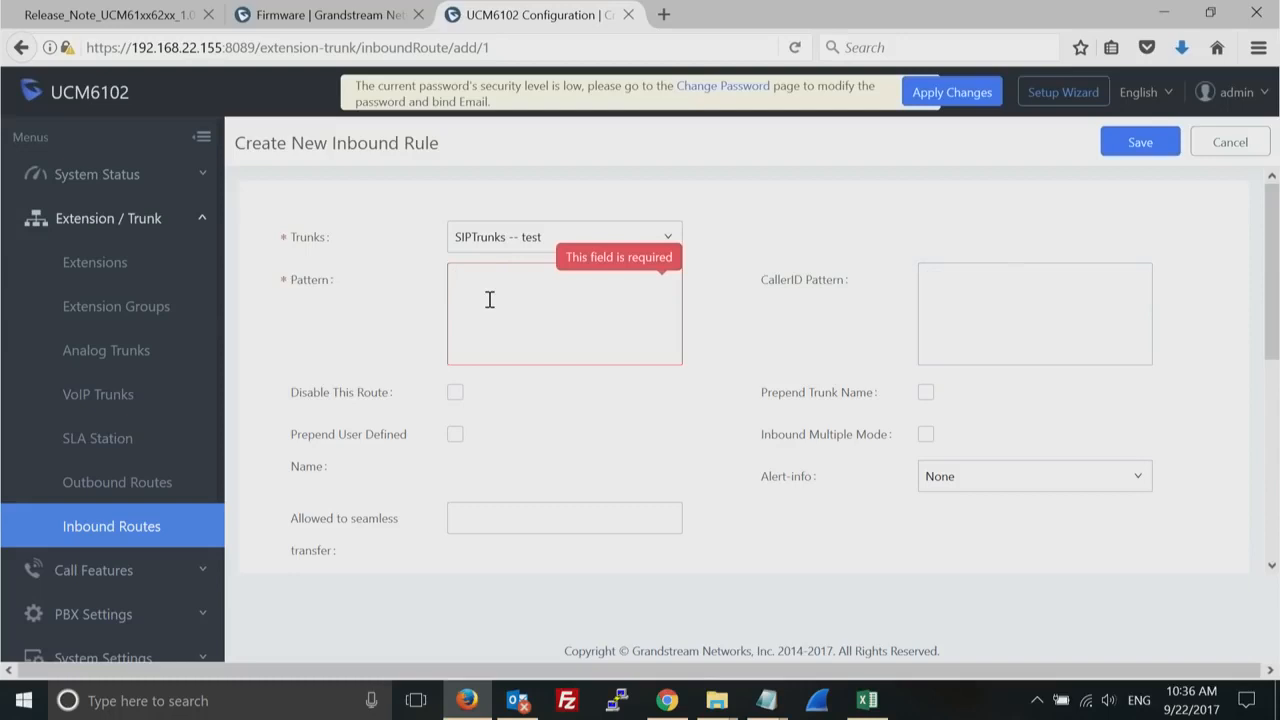
pyautogui.click(980, 317)
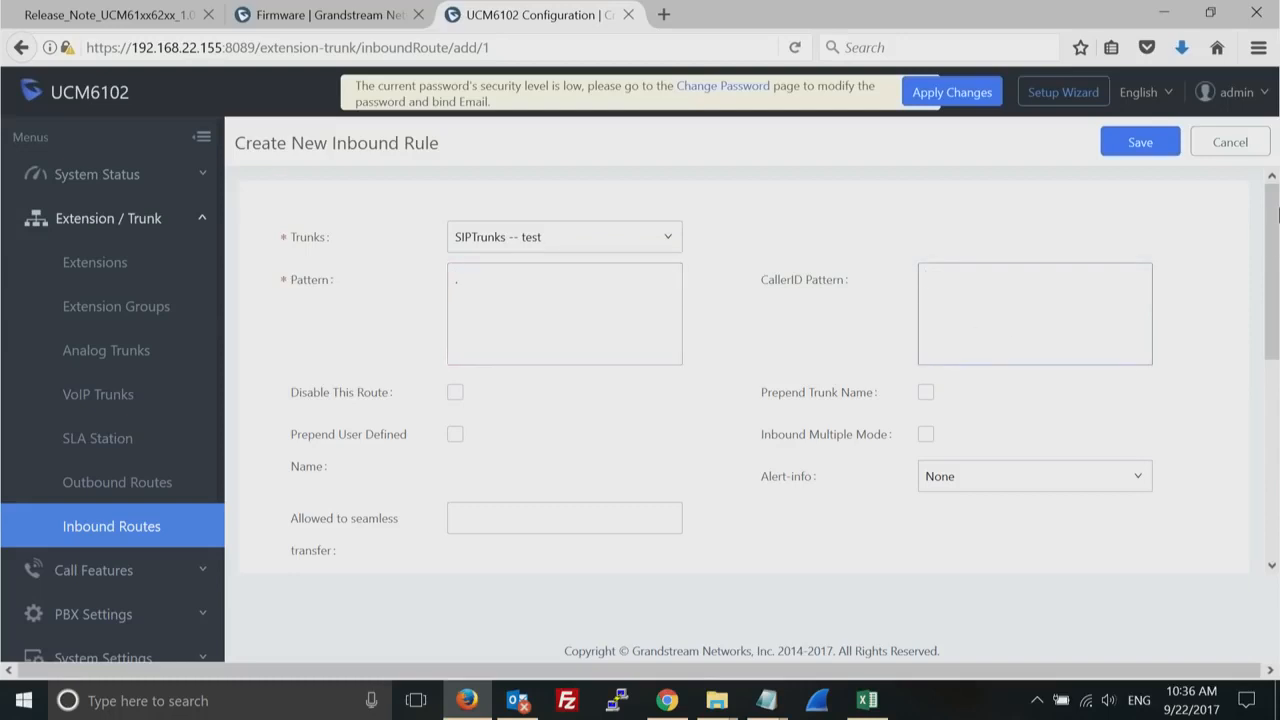
pyautogui.click(514, 291)
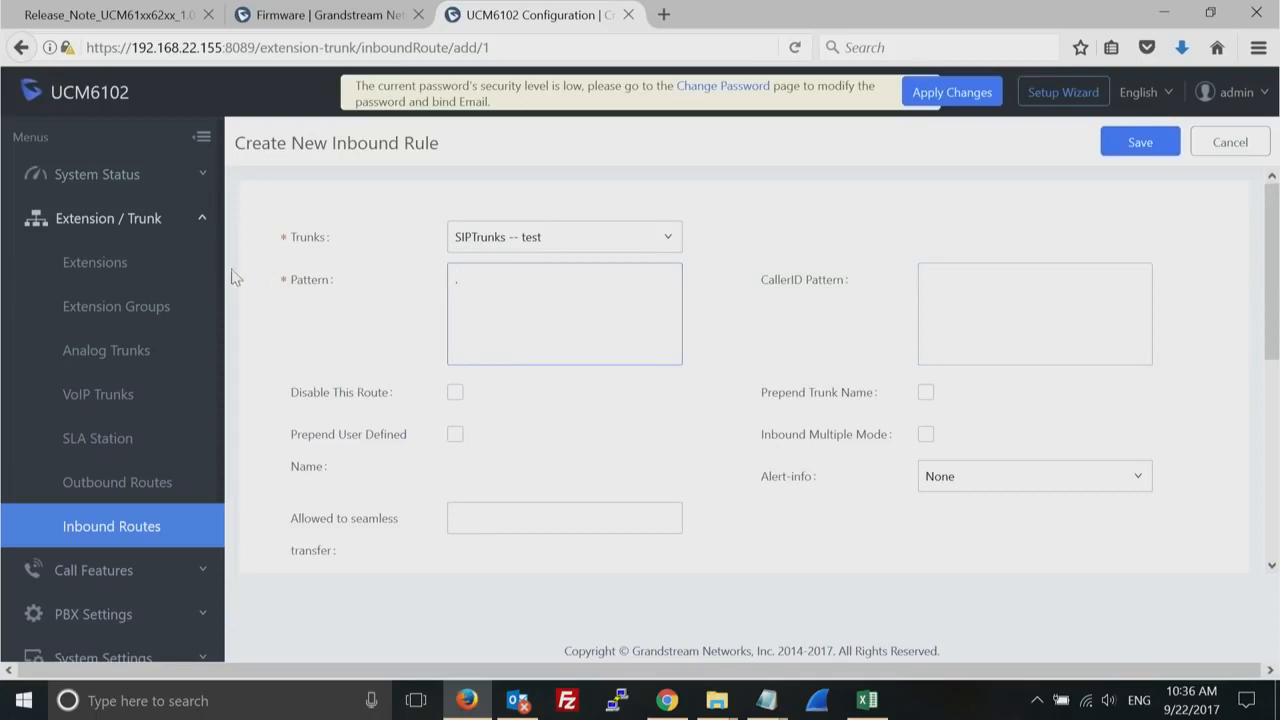
# - Set the SIP trunk rule's pattern to "x." and leave the CallerID pattern empty
pyautogui.doubleClick(308, 281)
pyautogui.click(548, 309)
pyautogui.write('.')
pyautogui.press('BackSpace')
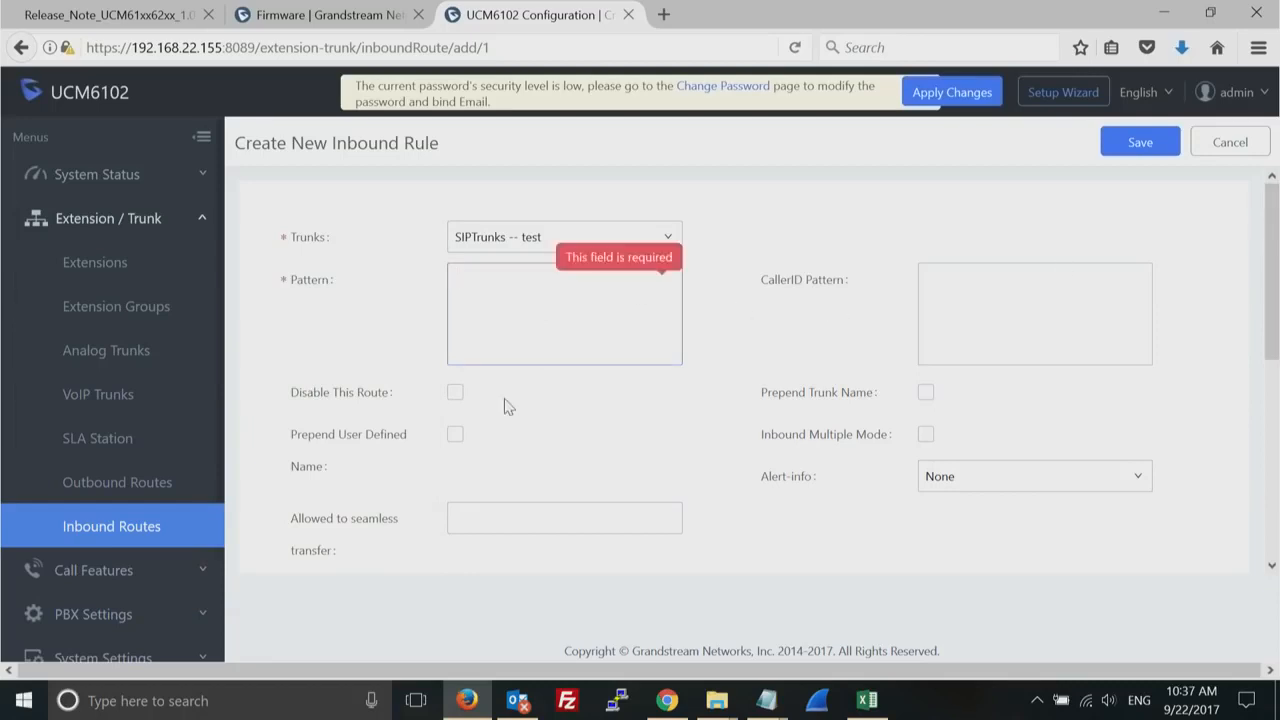
pyautogui.write('x.')
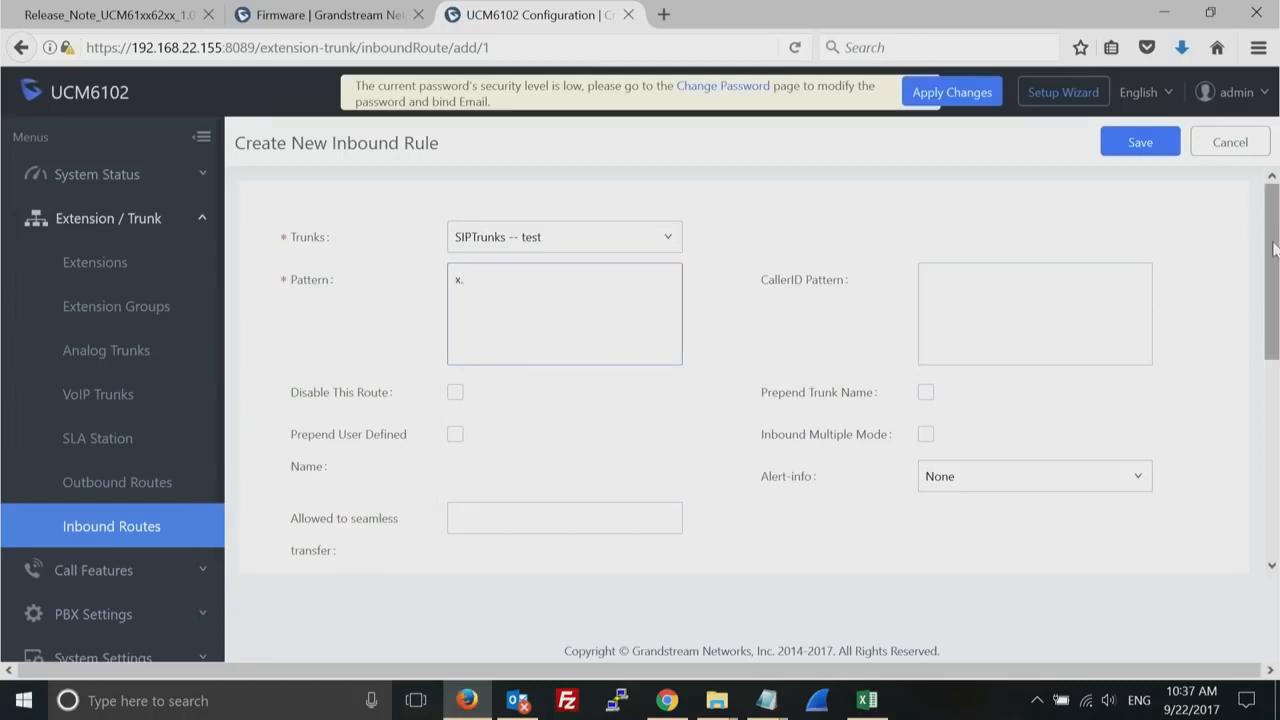
pyautogui.click(992, 313)
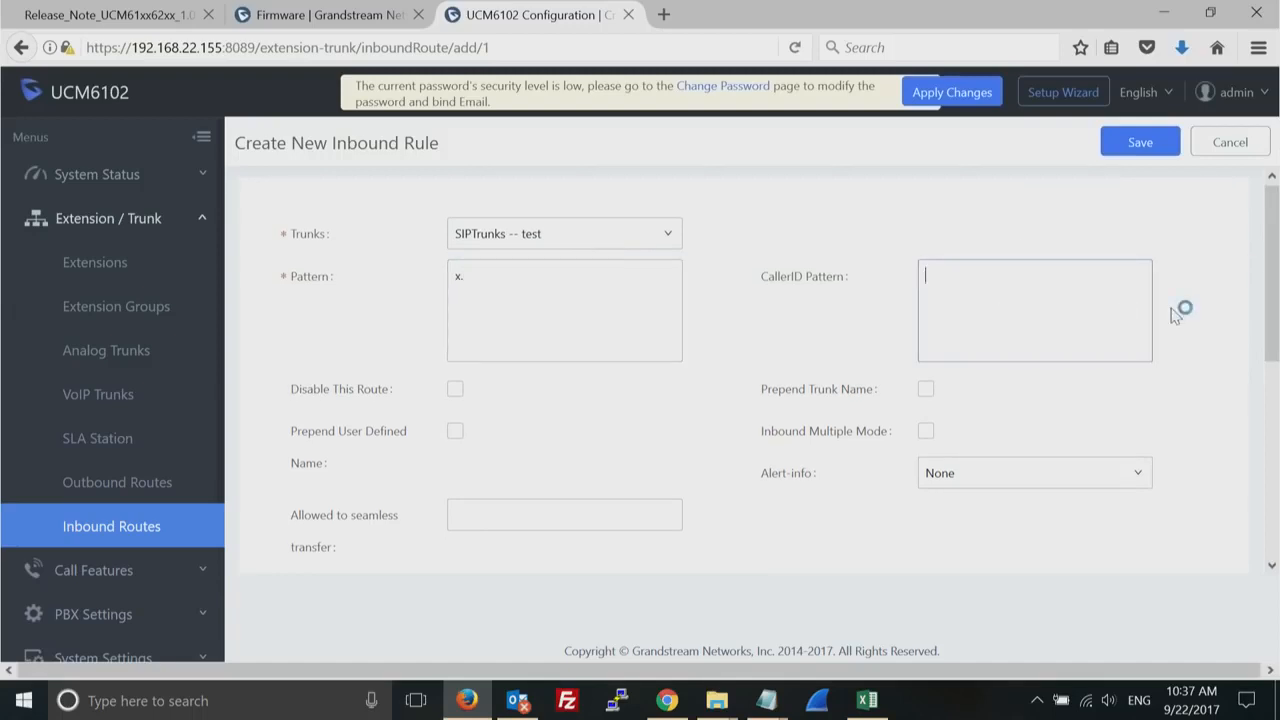
# - Save the SIP trunk inbound rule without adding a time condition
pyautogui.moveTo(1271, 259); pyautogui.dragTo(1255, 462)
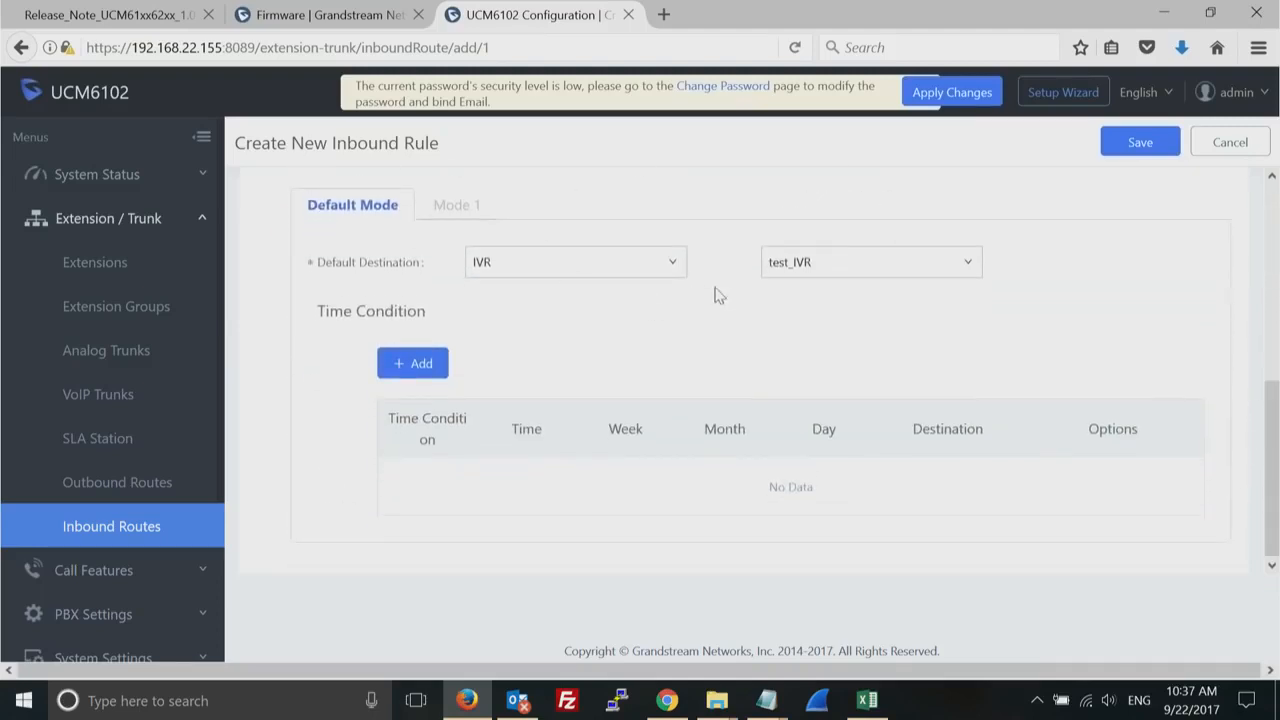
pyautogui.moveTo(1268, 453); pyautogui.dragTo(1268, 530)
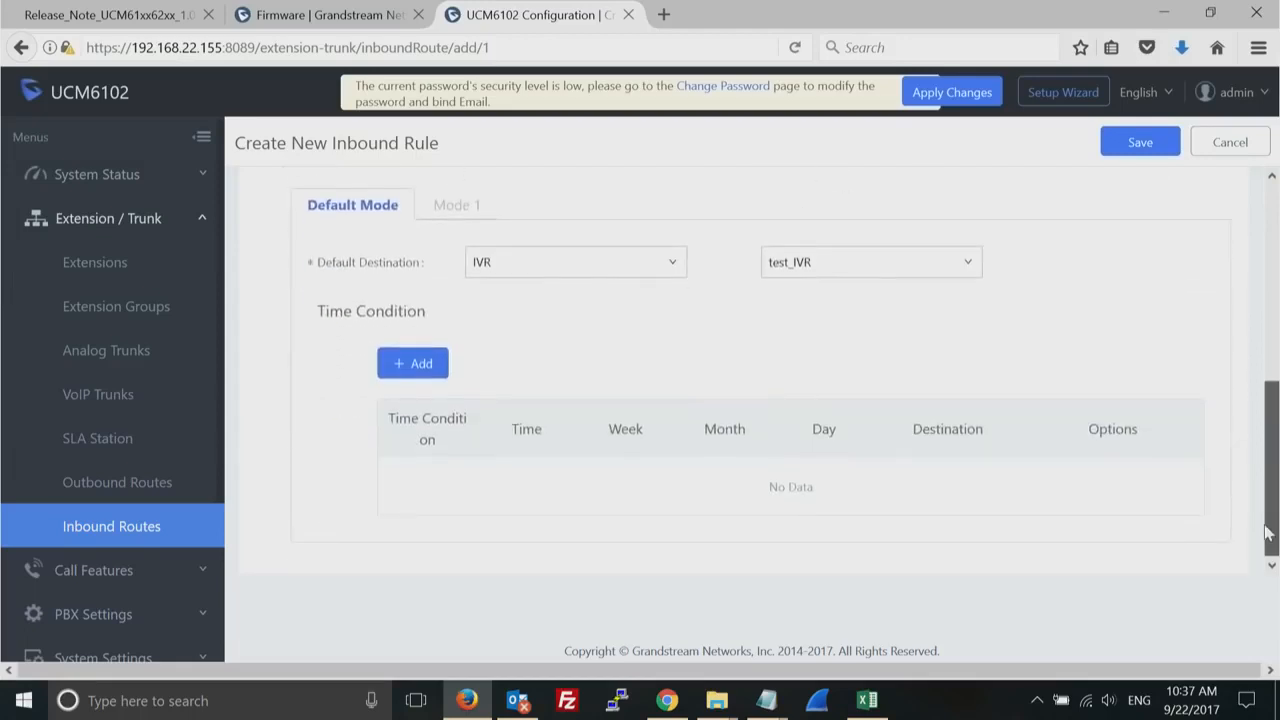
pyautogui.click(1137, 143)
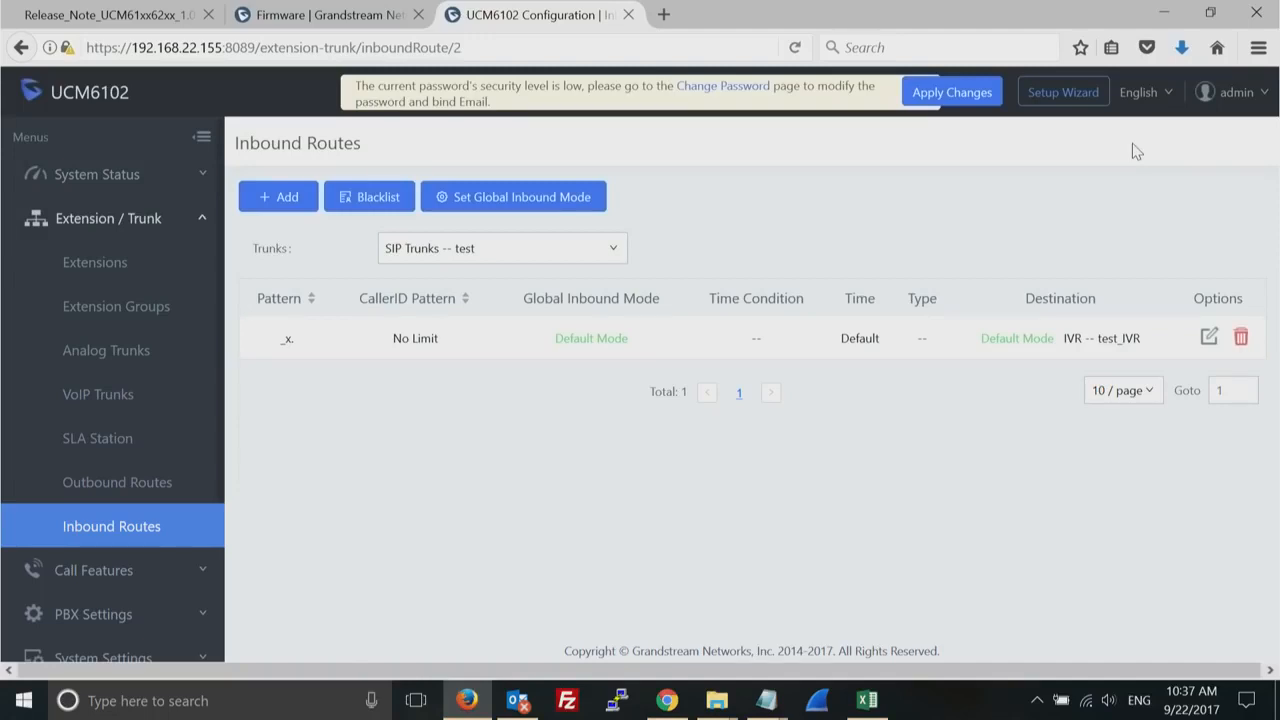
# - Leave the trunk settings and open the Music On Hold page of the PBX settings
pyautogui.click(201, 218)
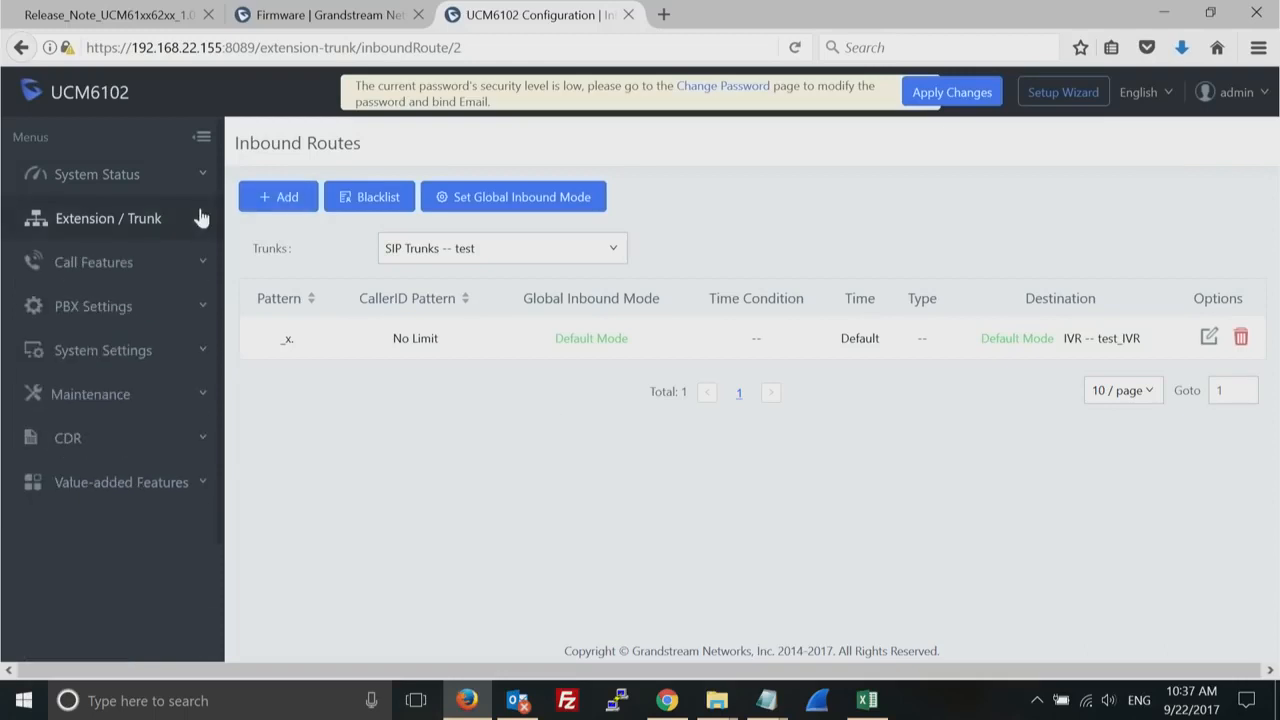
pyautogui.click(203, 310)
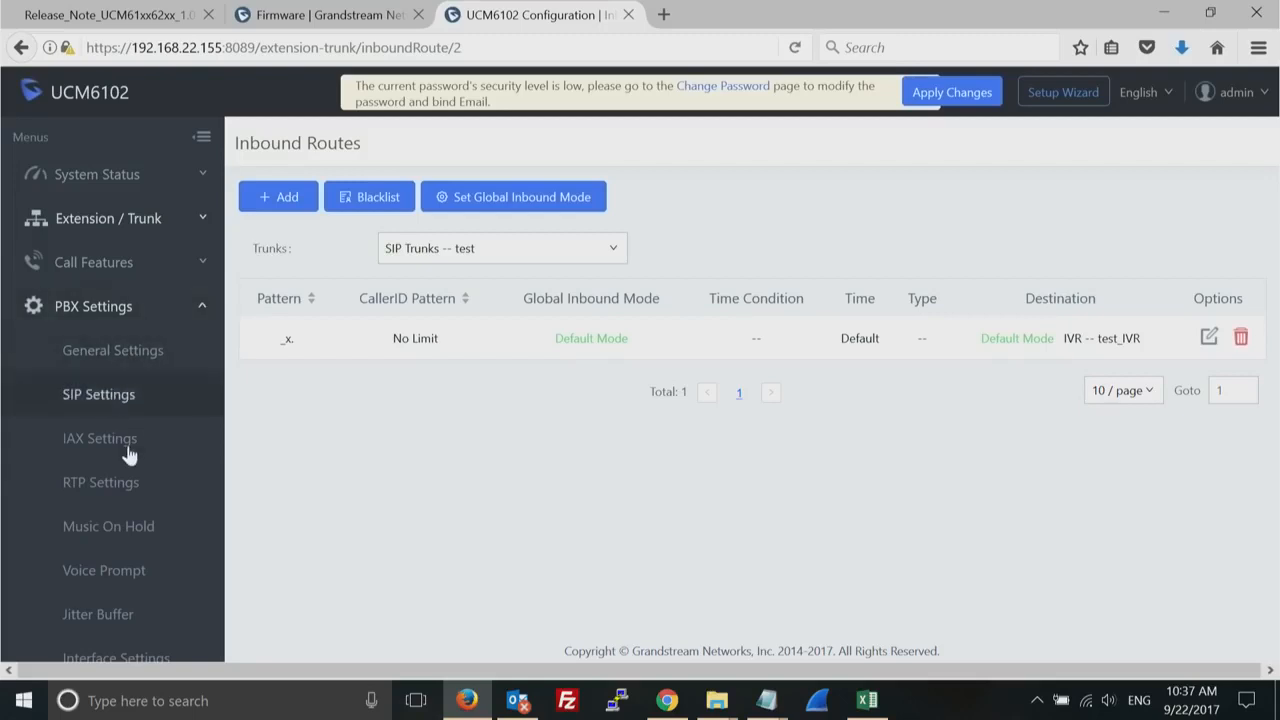
pyautogui.click(127, 527)
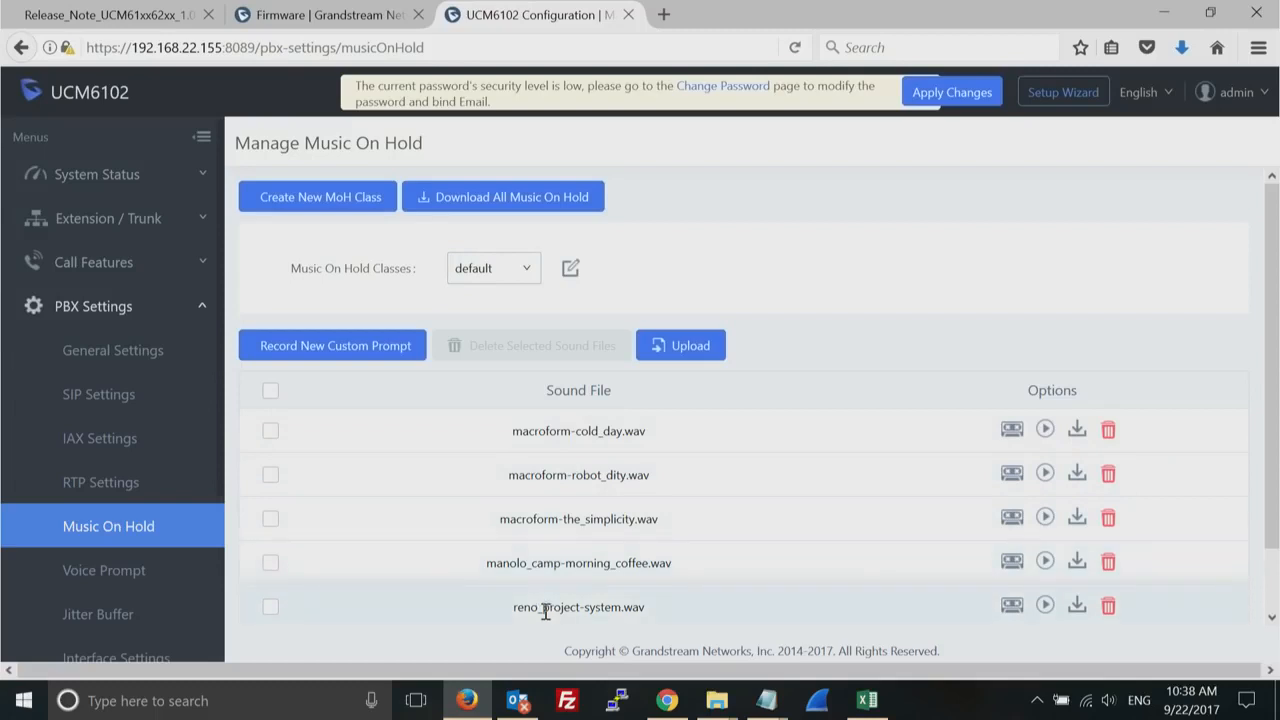
# - Examine the sort options of the default music on hold class and close it without changes
pyautogui.click(570, 270)
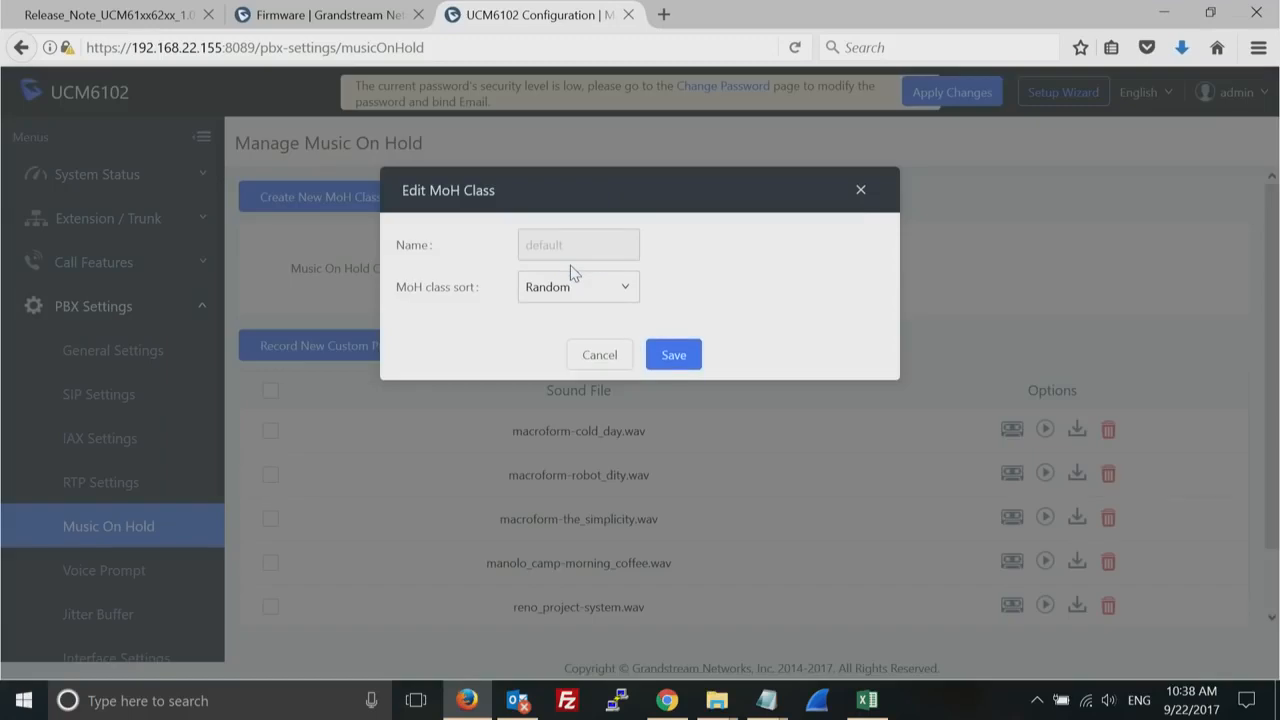
pyautogui.click(624, 292)
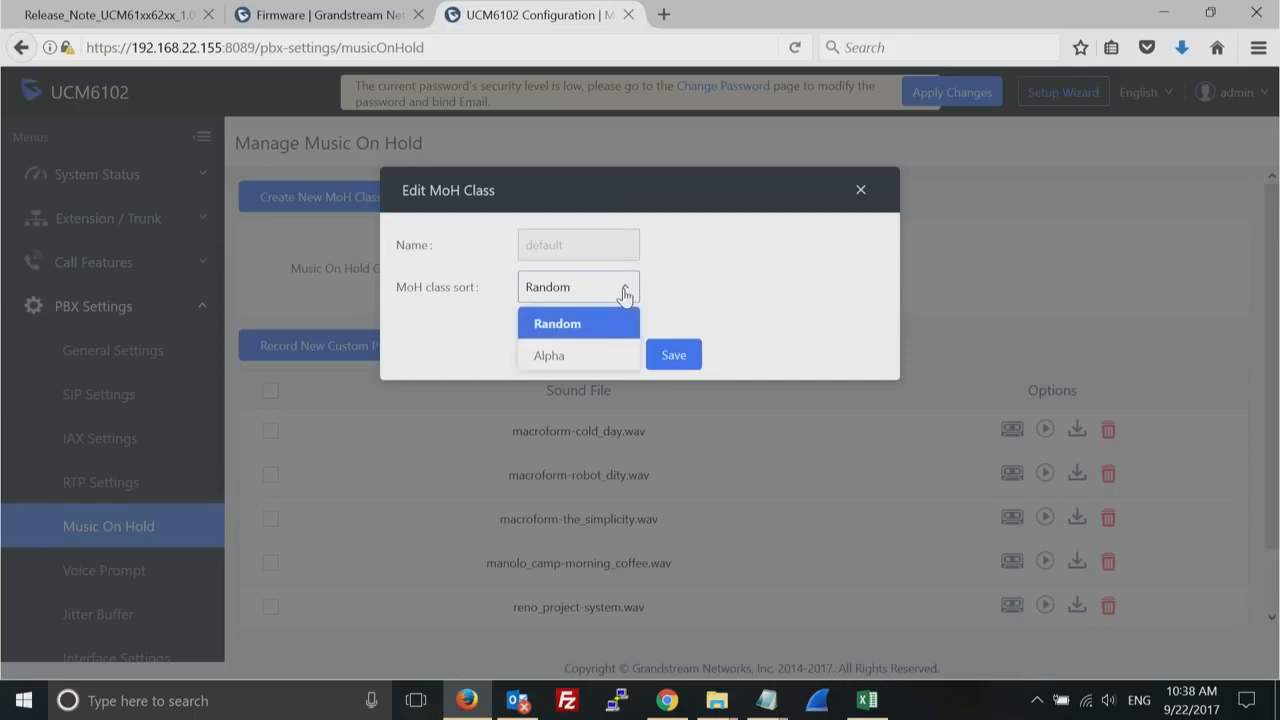
pyautogui.click(689, 277)
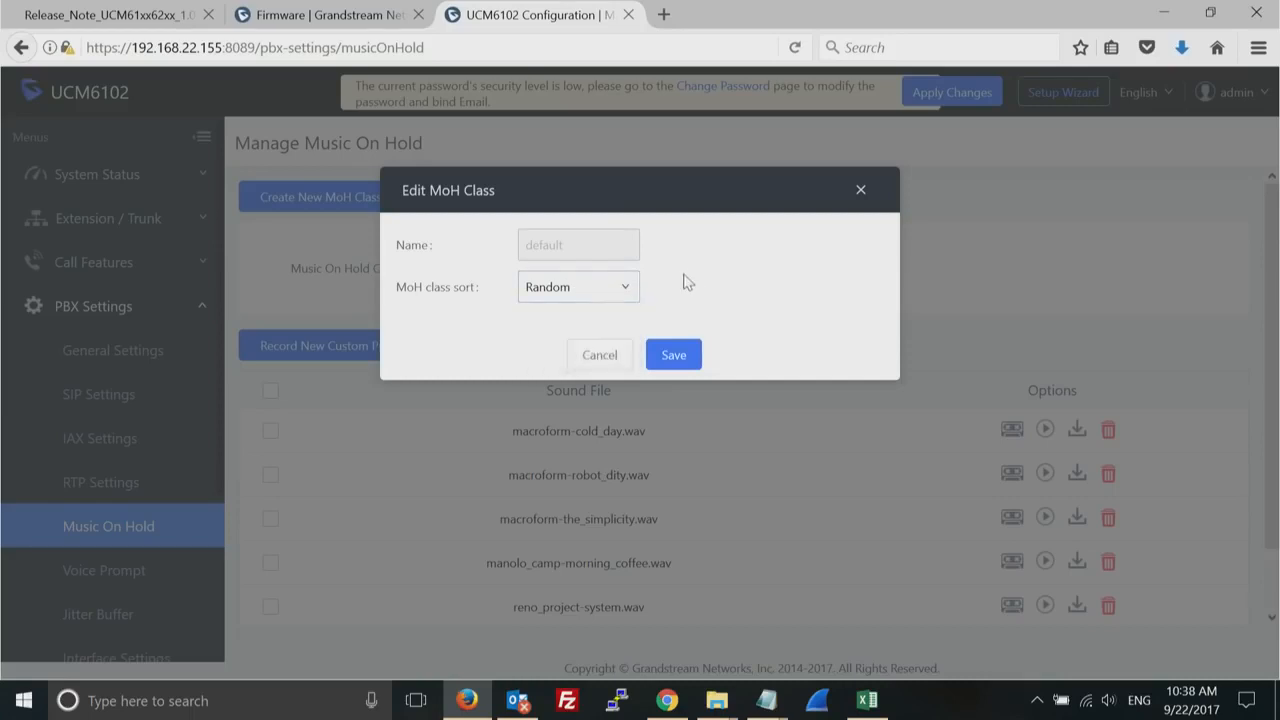
pyautogui.click(600, 356)
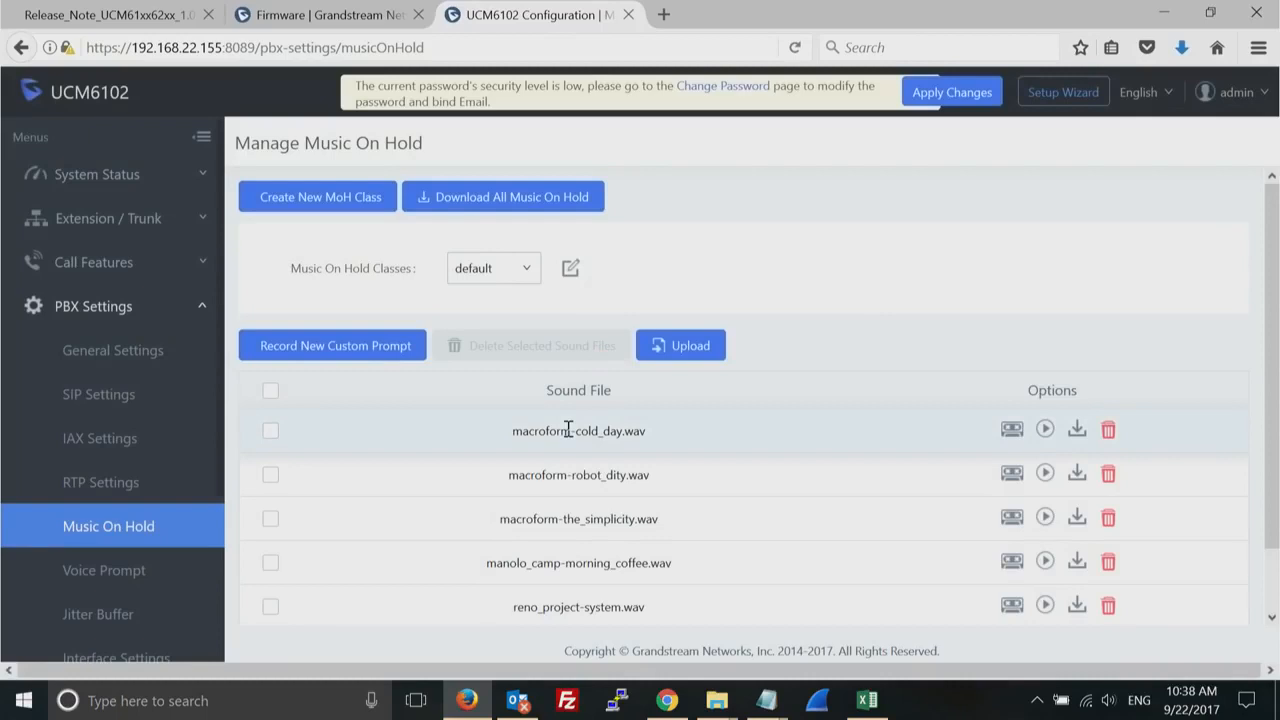
# - Create a new music on hold class named test with random sorting
pyautogui.click(306, 200)
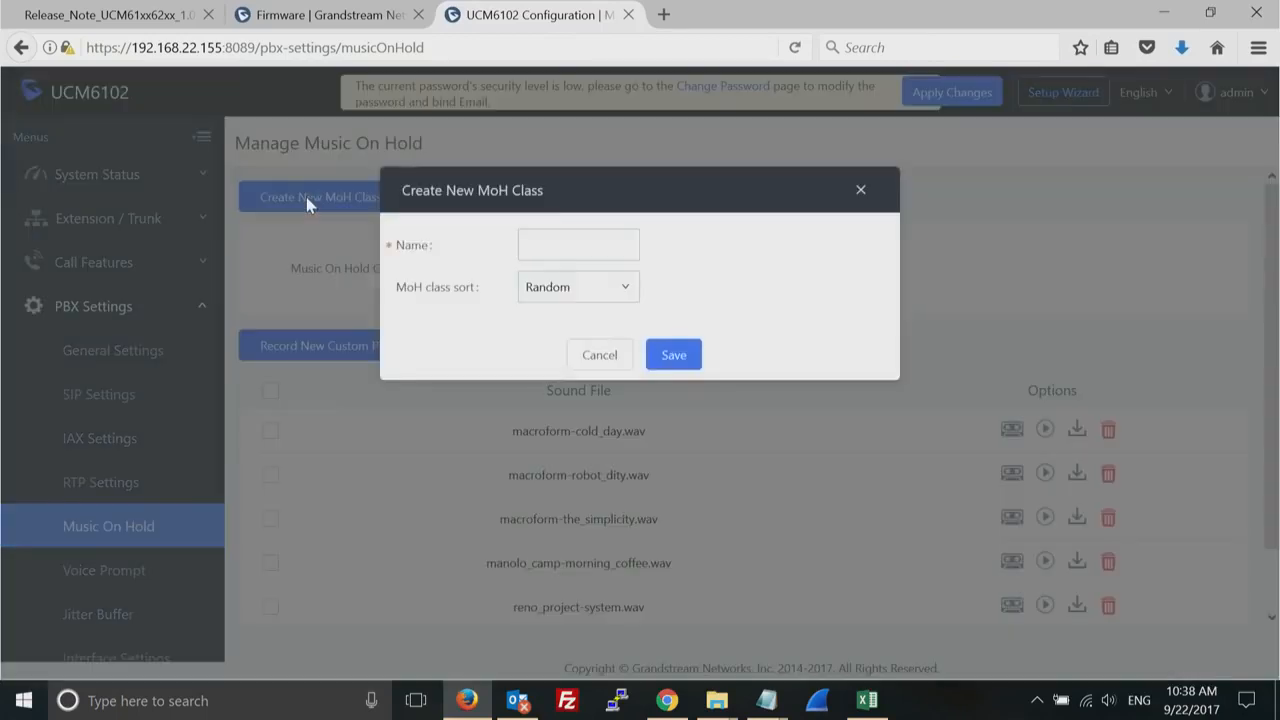
pyautogui.click(576, 251)
pyautogui.write('test')
pyautogui.click(676, 354)
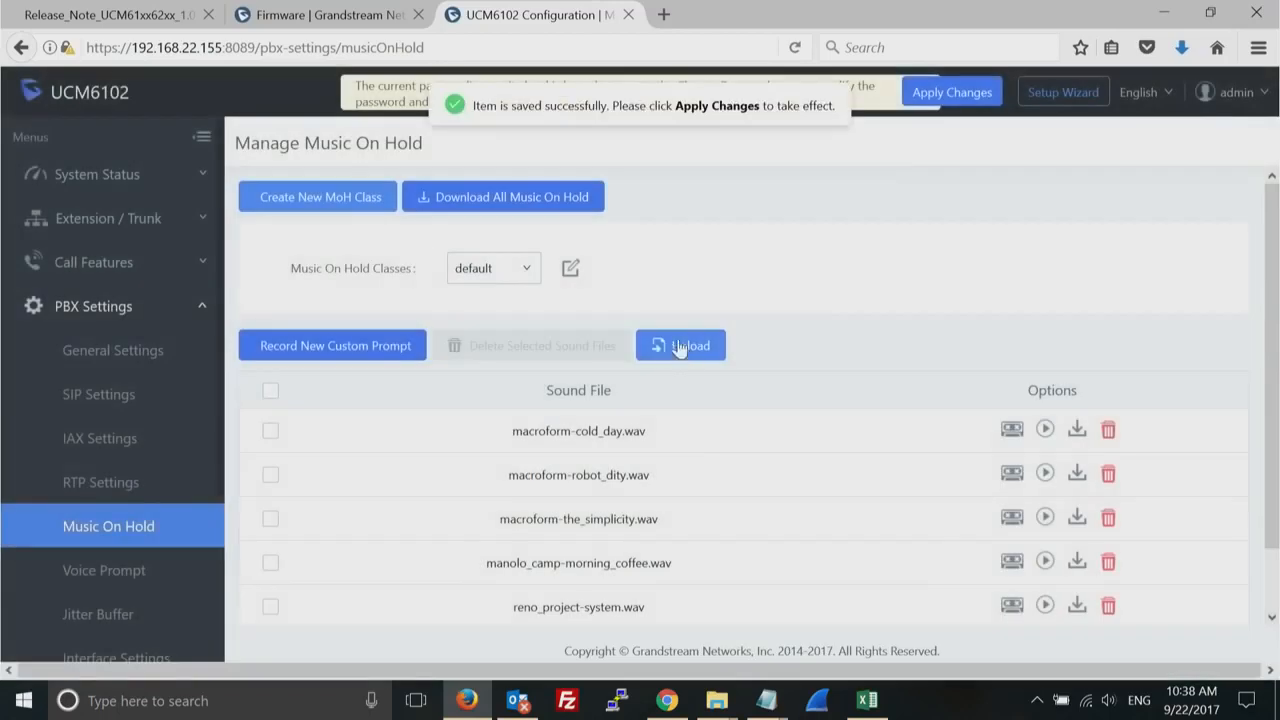
# - Switch to the test music on hold class, check its audio file upload requirements and close the upload dialog
pyautogui.click(522, 274)
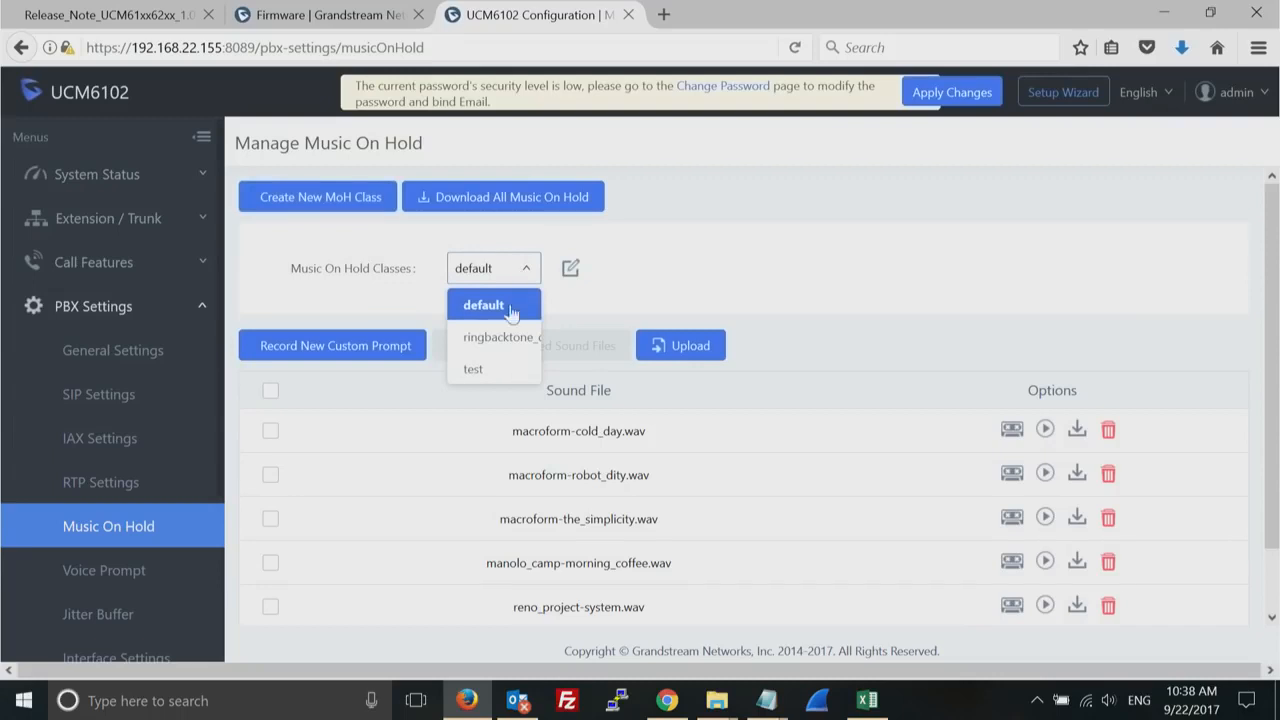
pyautogui.click(480, 370)
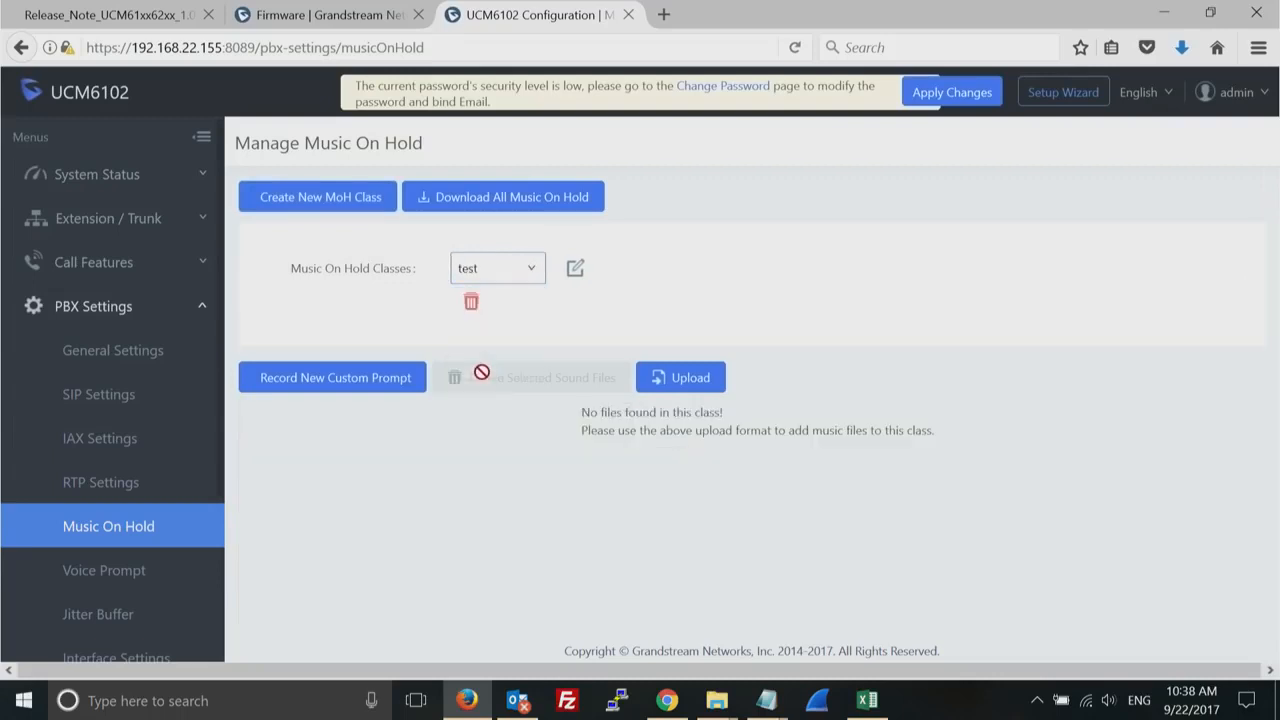
pyautogui.click(716, 381)
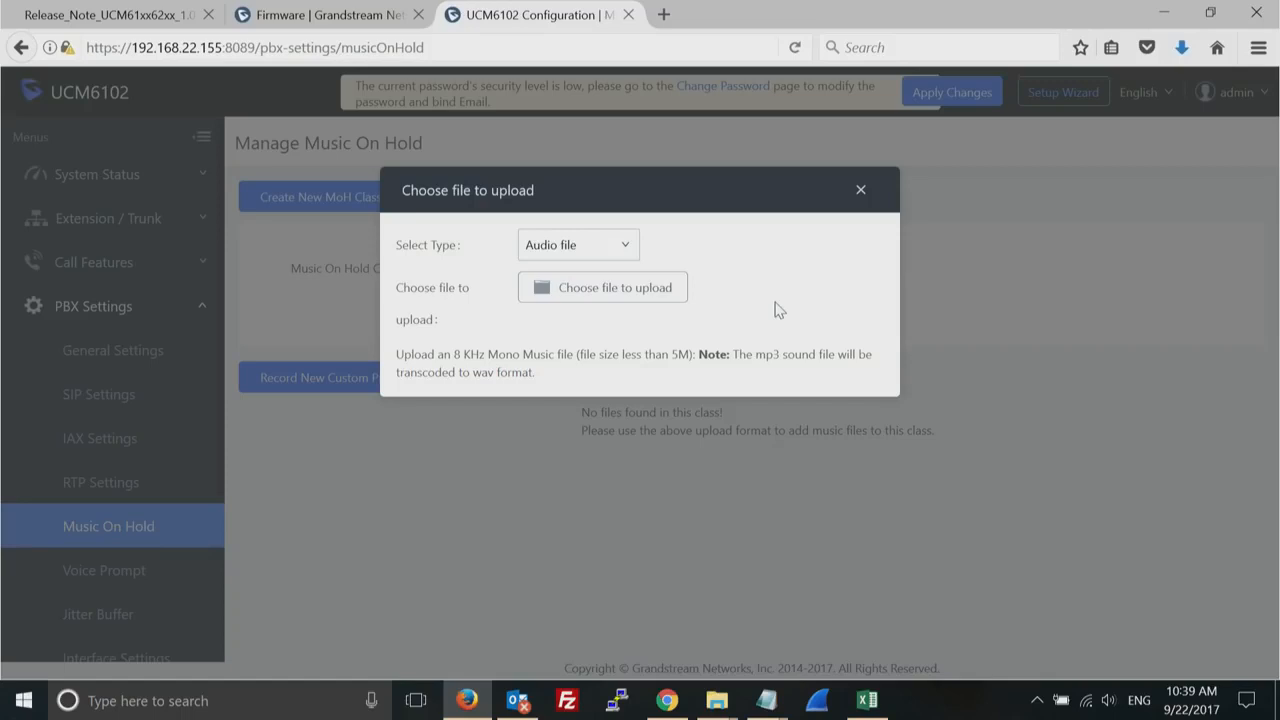
pyautogui.click(860, 192)
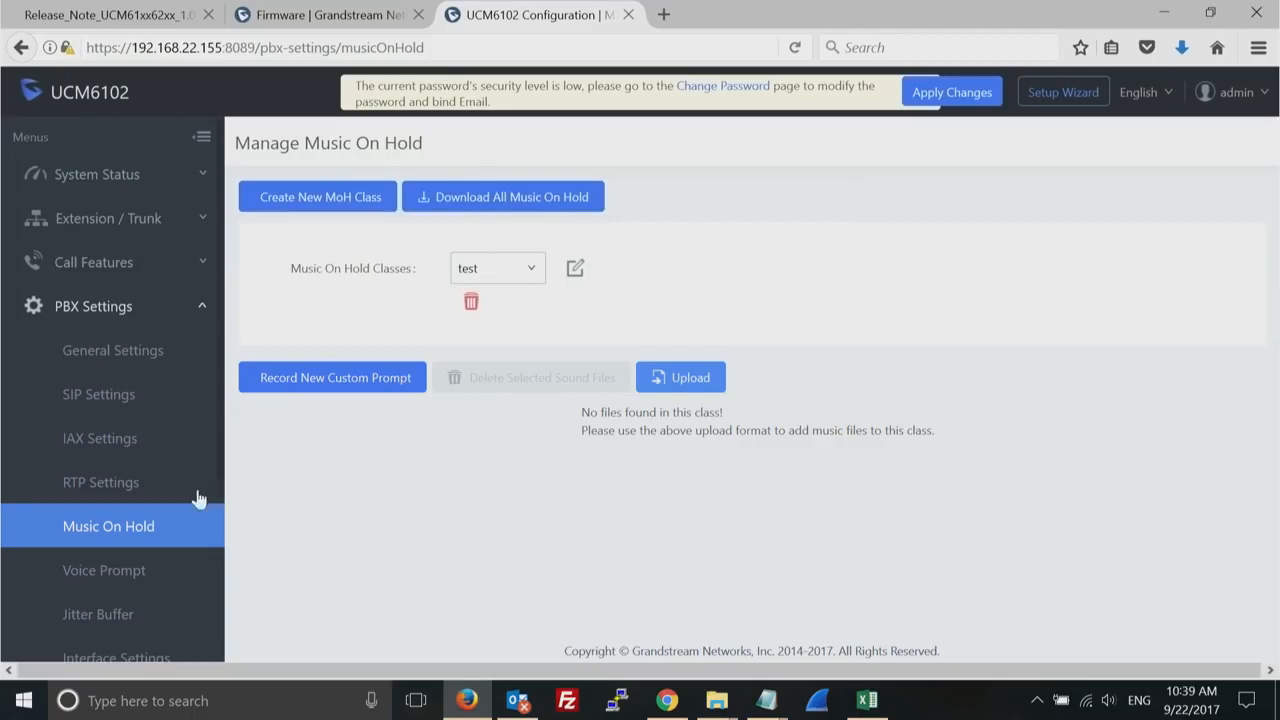
# - Open the custom prompts on the Voice Prompt page of the PBX settings
pyautogui.click(104, 572)
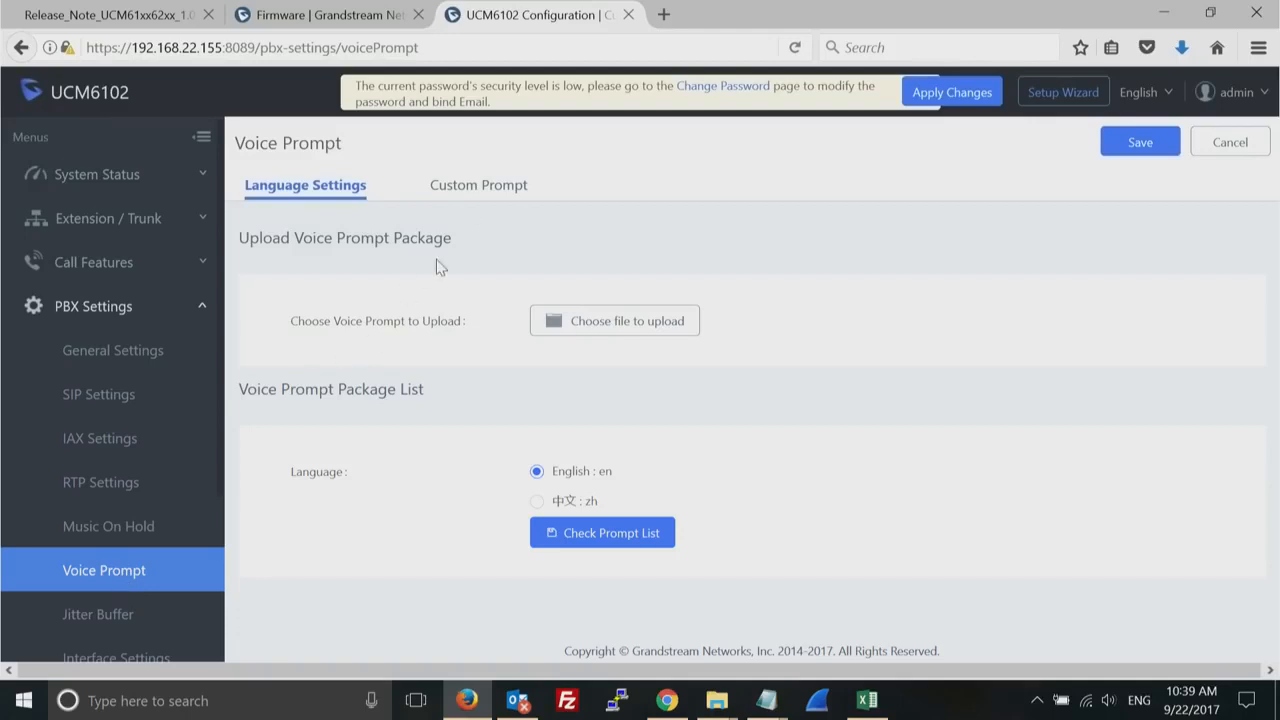
pyautogui.click(479, 187)
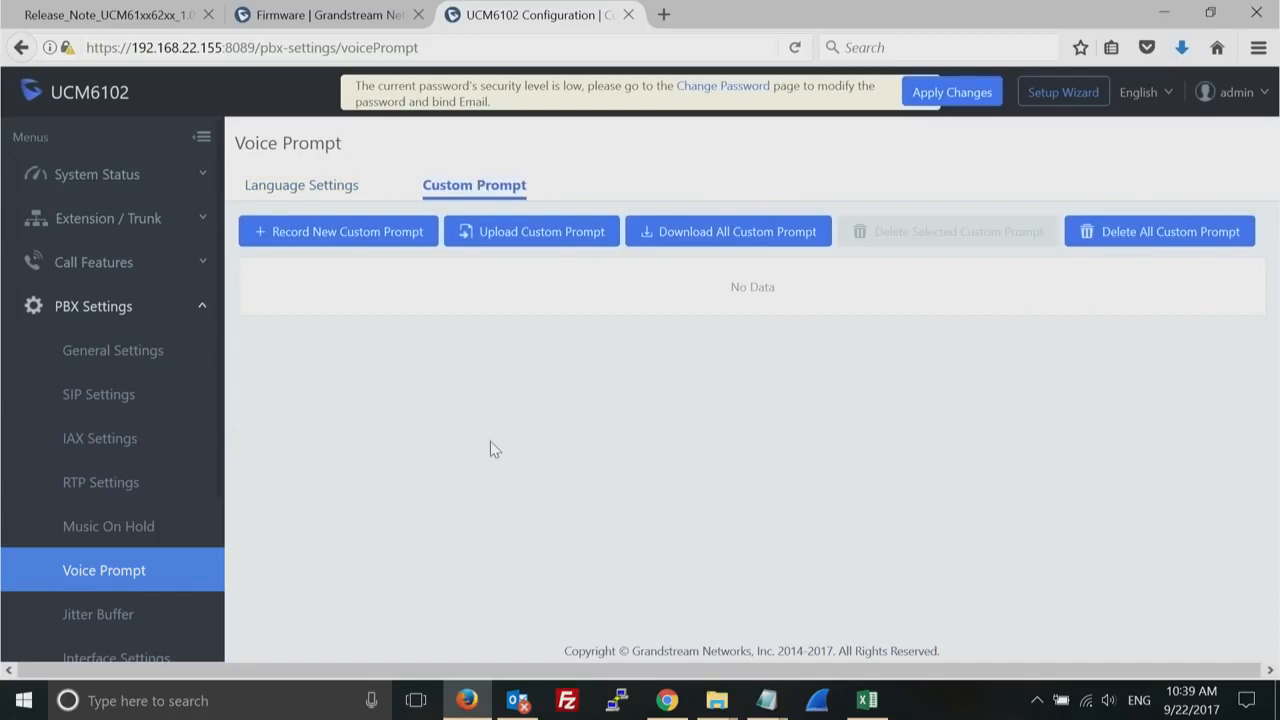
# - Fill in a new custom prompt recording with the file name test_from_phone1 and cancel it without recording
pyautogui.click(336, 233)
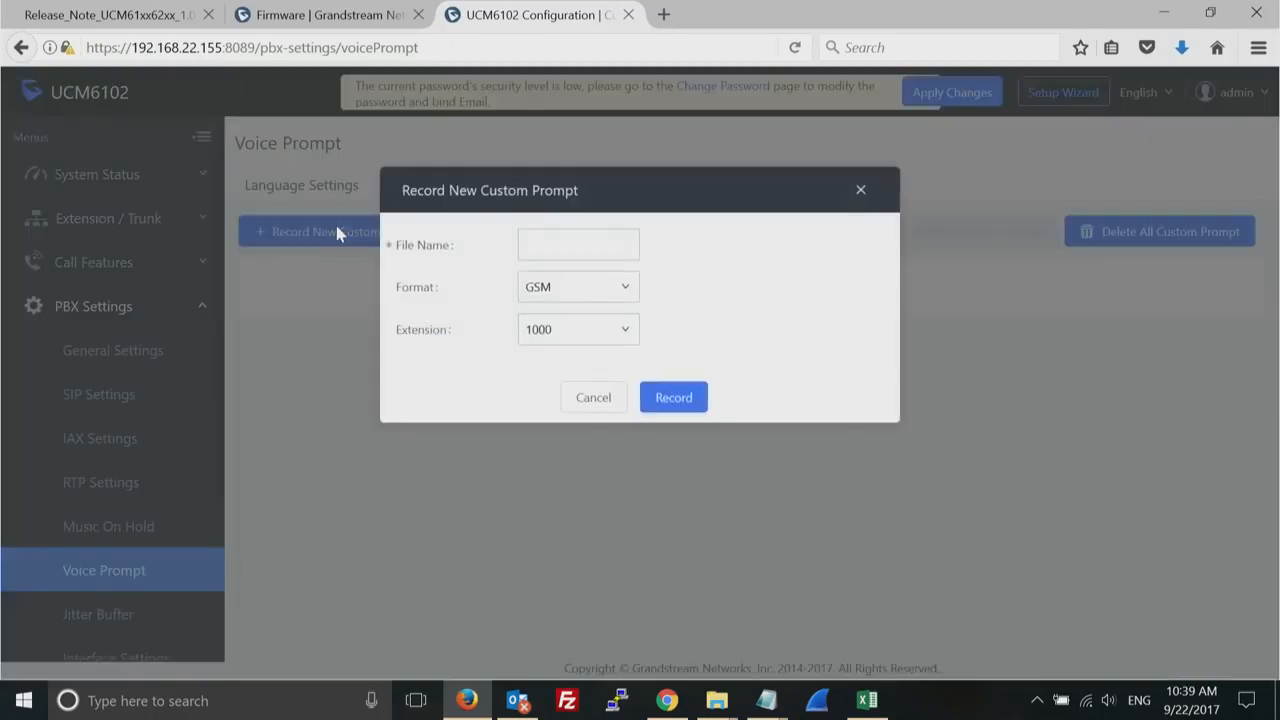
pyautogui.click(529, 238)
pyautogui.write('test')
pyautogui.click(619, 273)
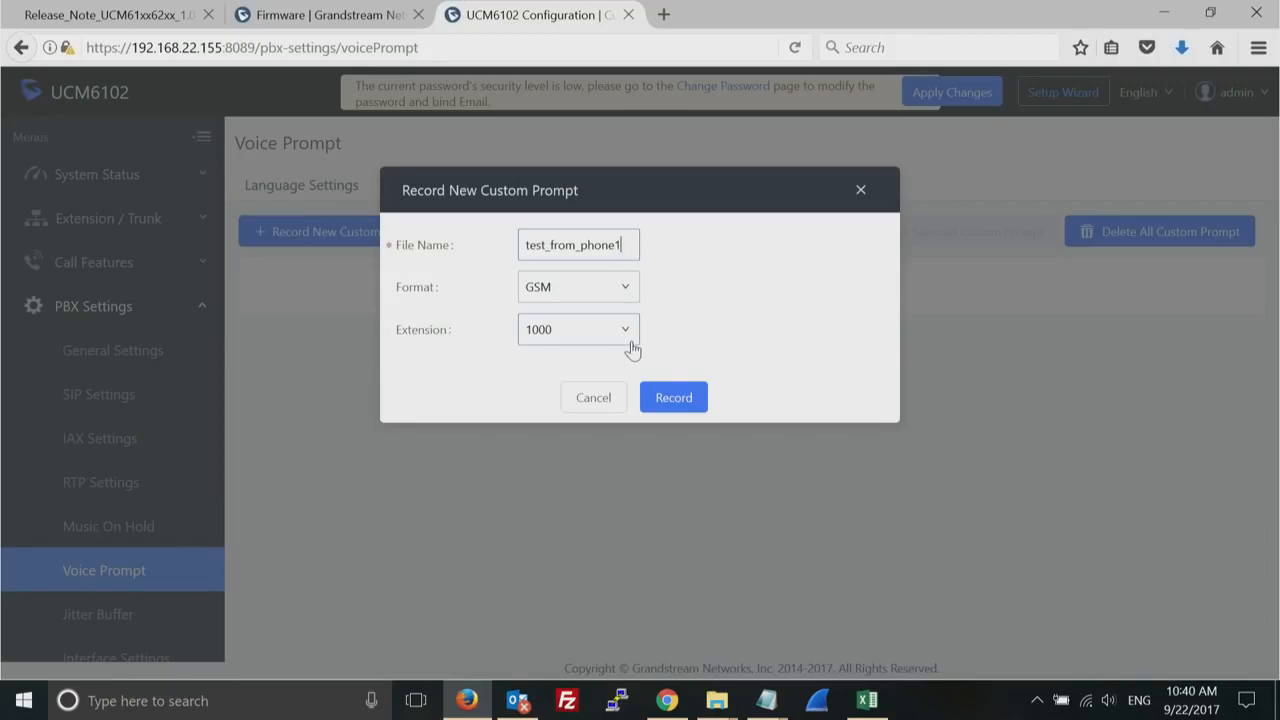
pyautogui.click(600, 400)
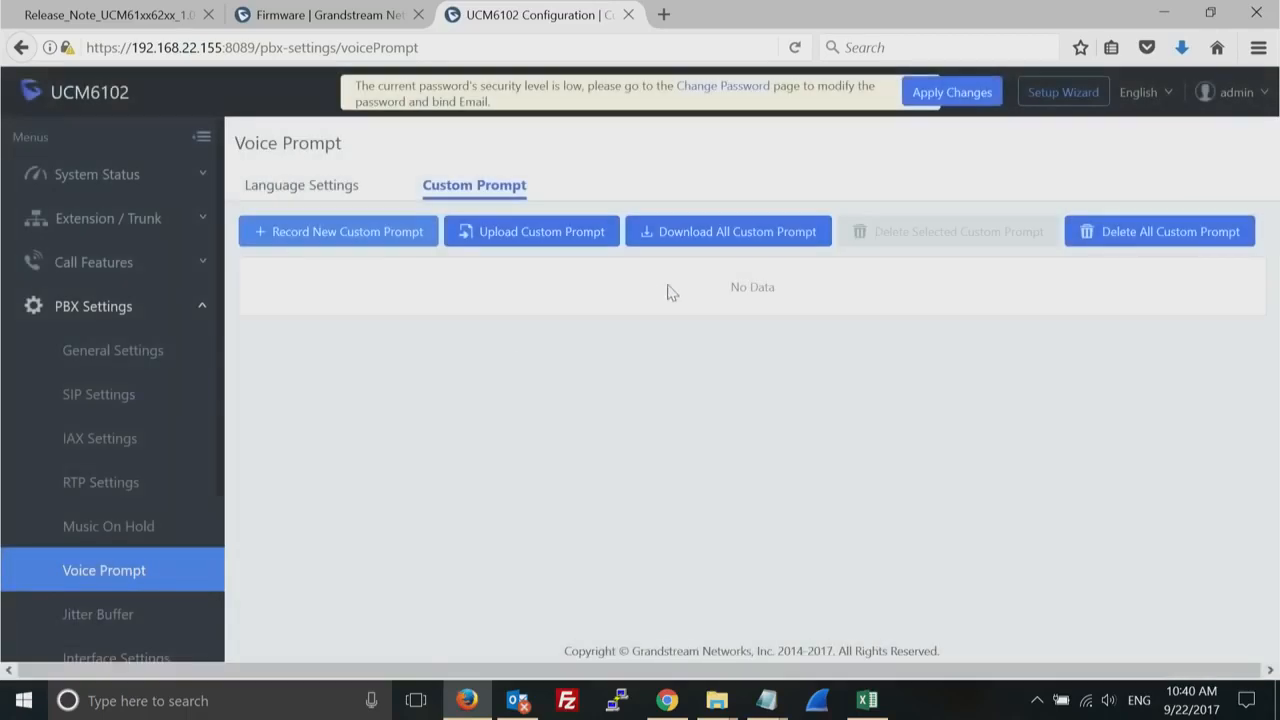
# - Check the sound file requirements for uploading a custom prompt and close the upload dialog
pyautogui.doubleClick(760, 287)
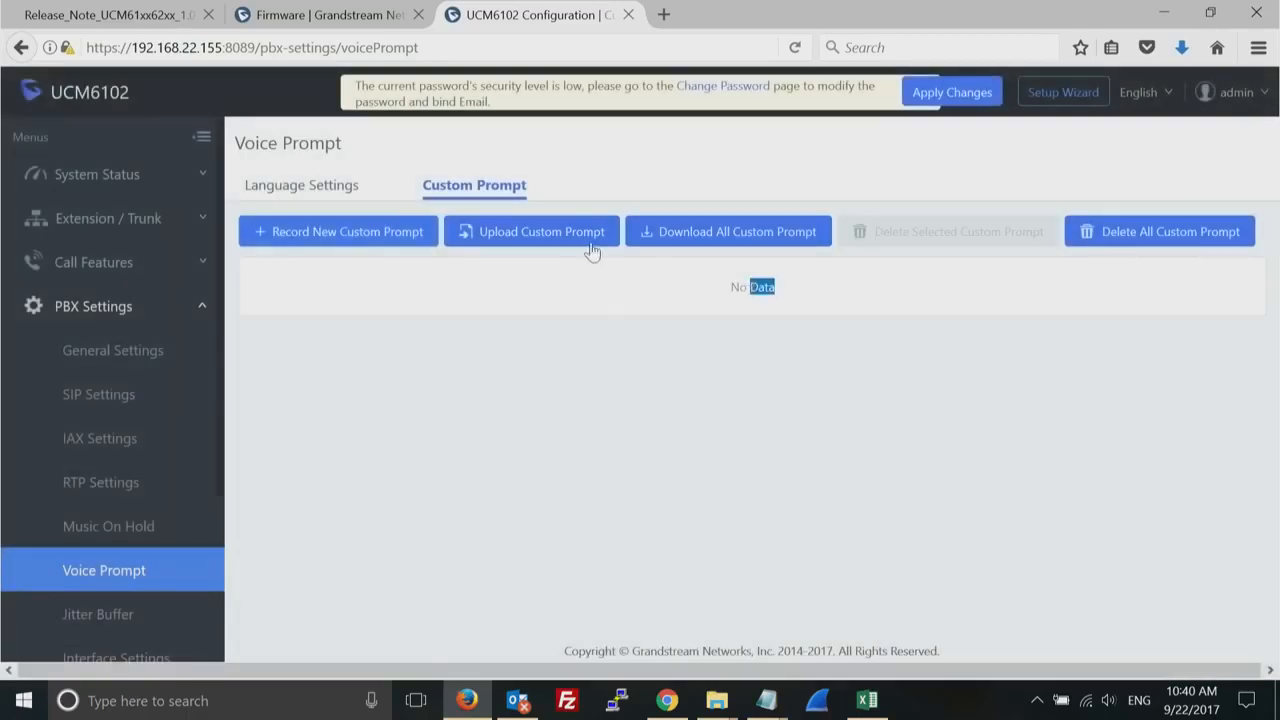
pyautogui.click(557, 241)
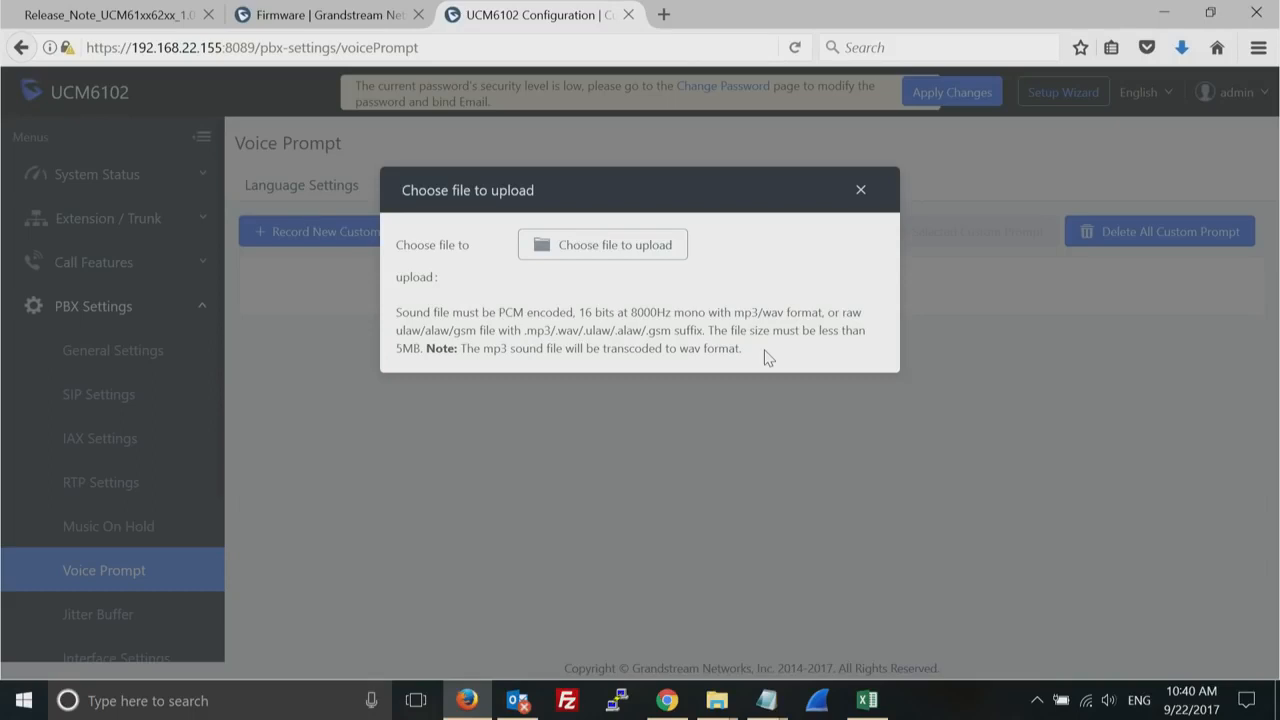
pyautogui.click(862, 192)
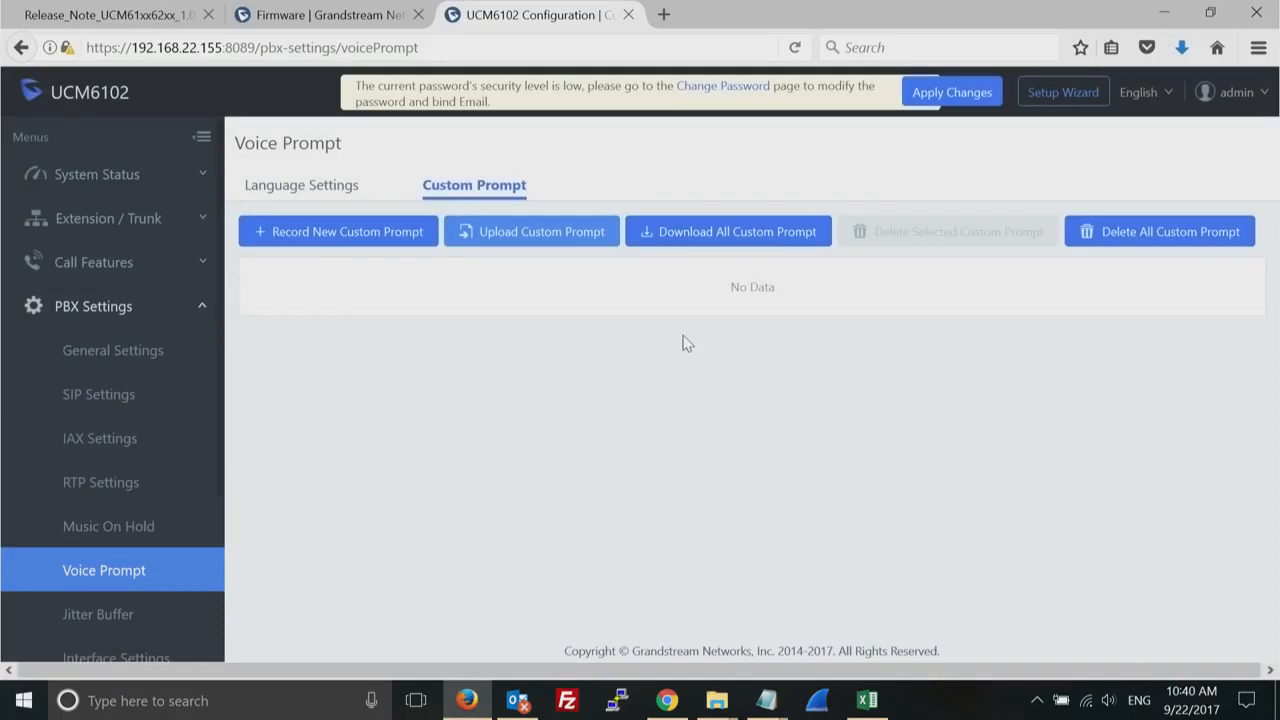
# - Download and install the Español voice prompt package from the prompt list in the voice prompt language settings
pyautogui.click(302, 192)
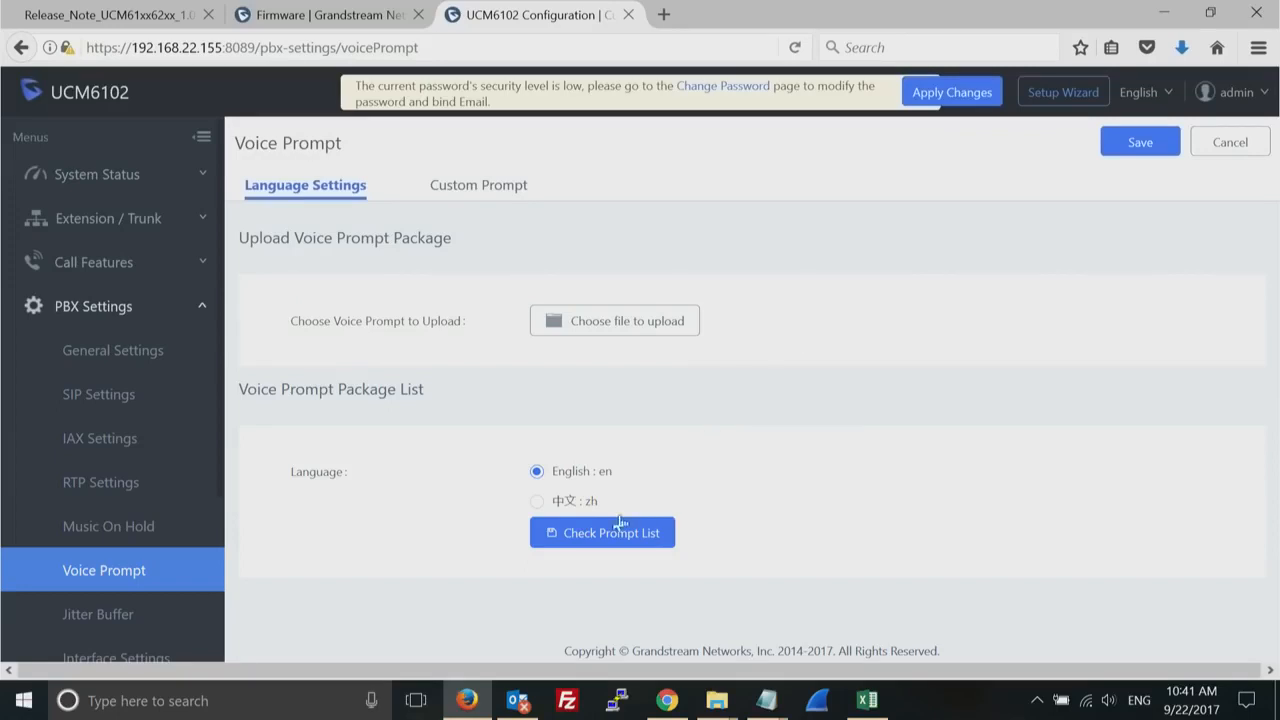
pyautogui.click(611, 535)
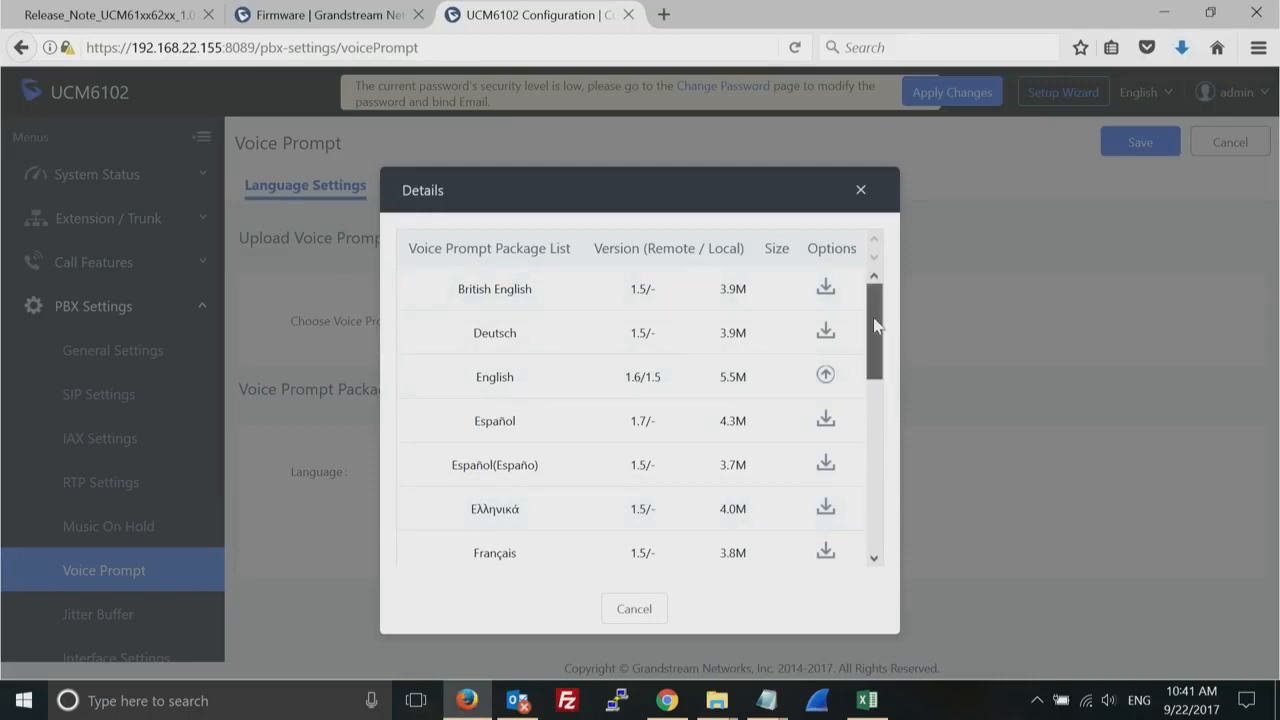
pyautogui.scroll(-2, 873, 320)
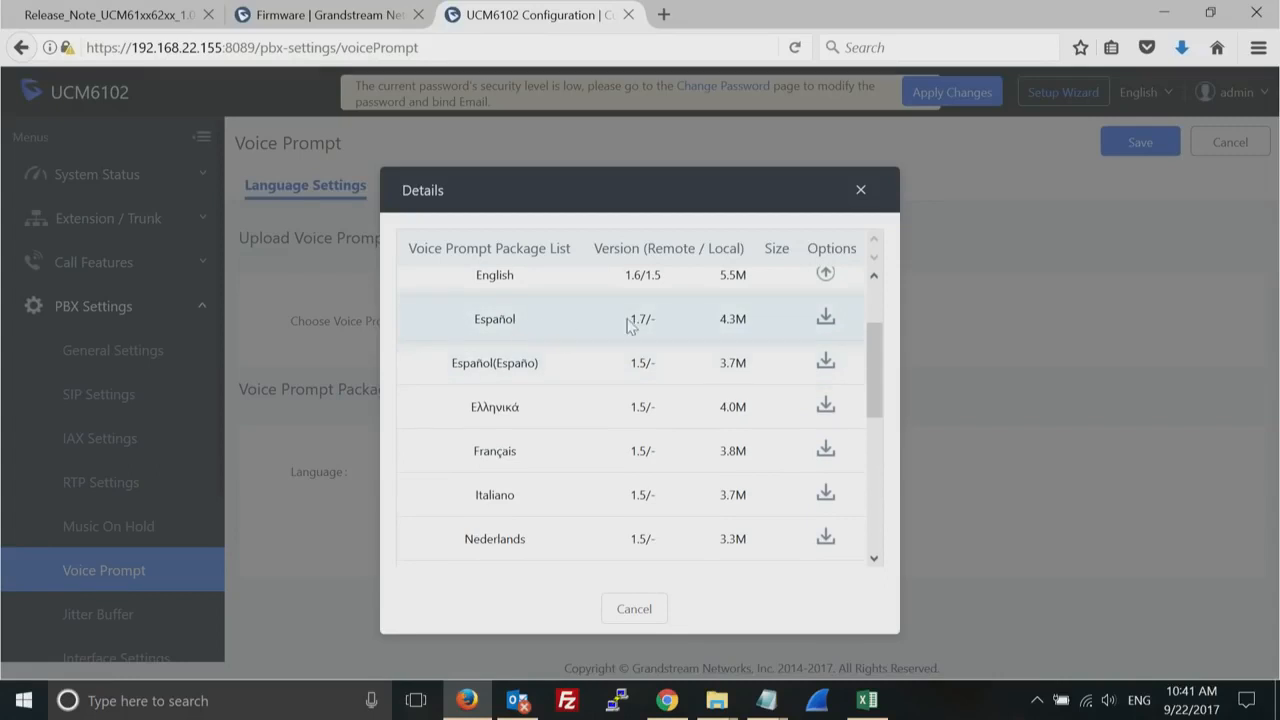
pyautogui.click(824, 318)
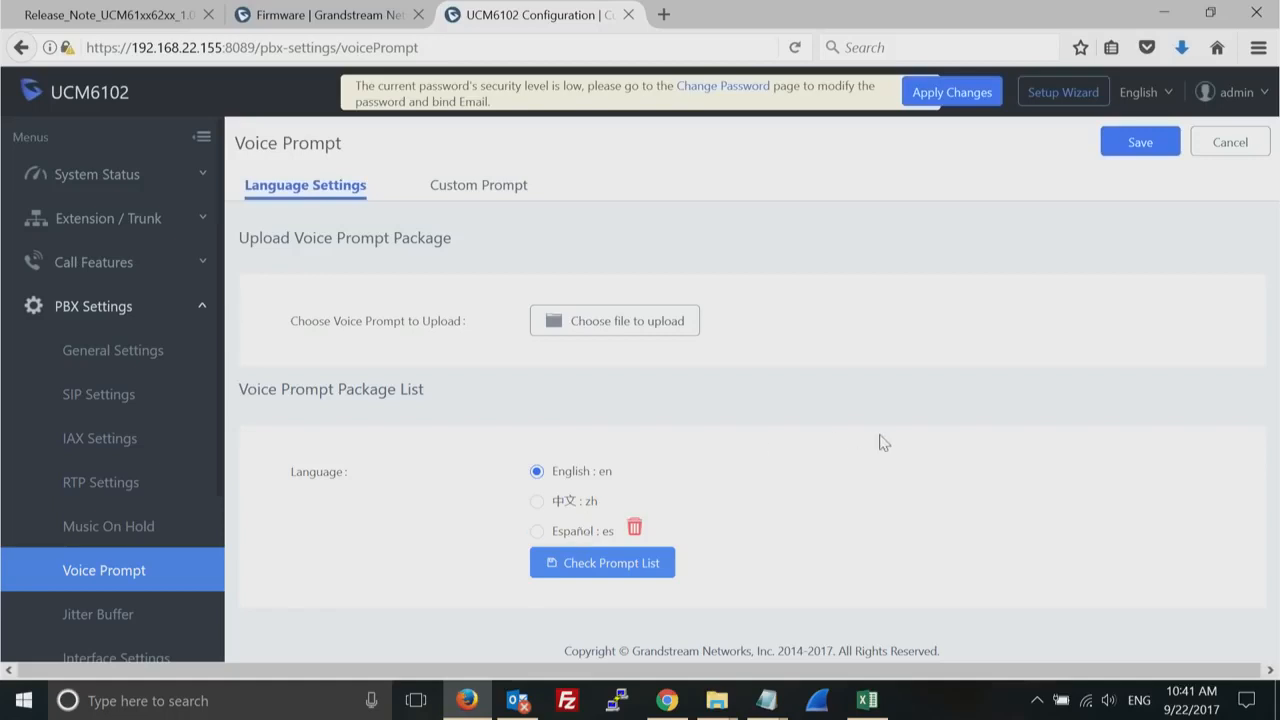
# - Open the HTTP Server page of the system settings and examine the protocol type options and port
pyautogui.click(200, 315)
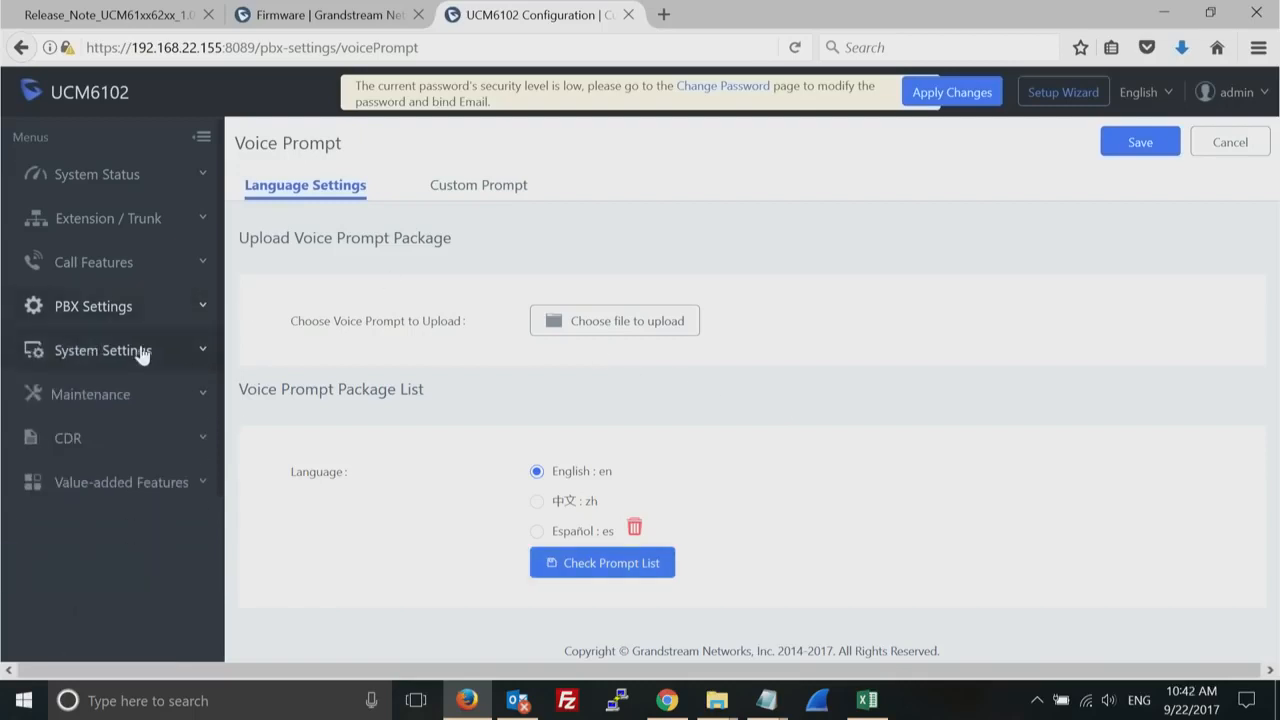
pyautogui.click(145, 353)
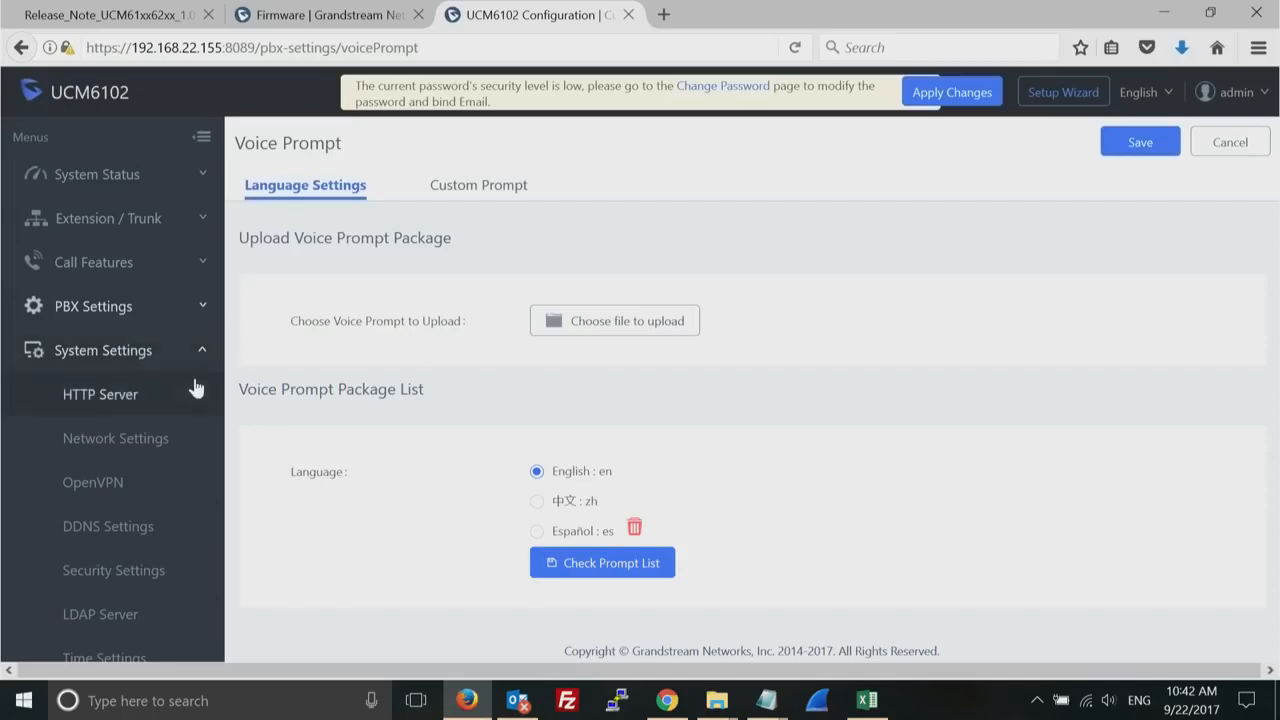
pyautogui.click(128, 396)
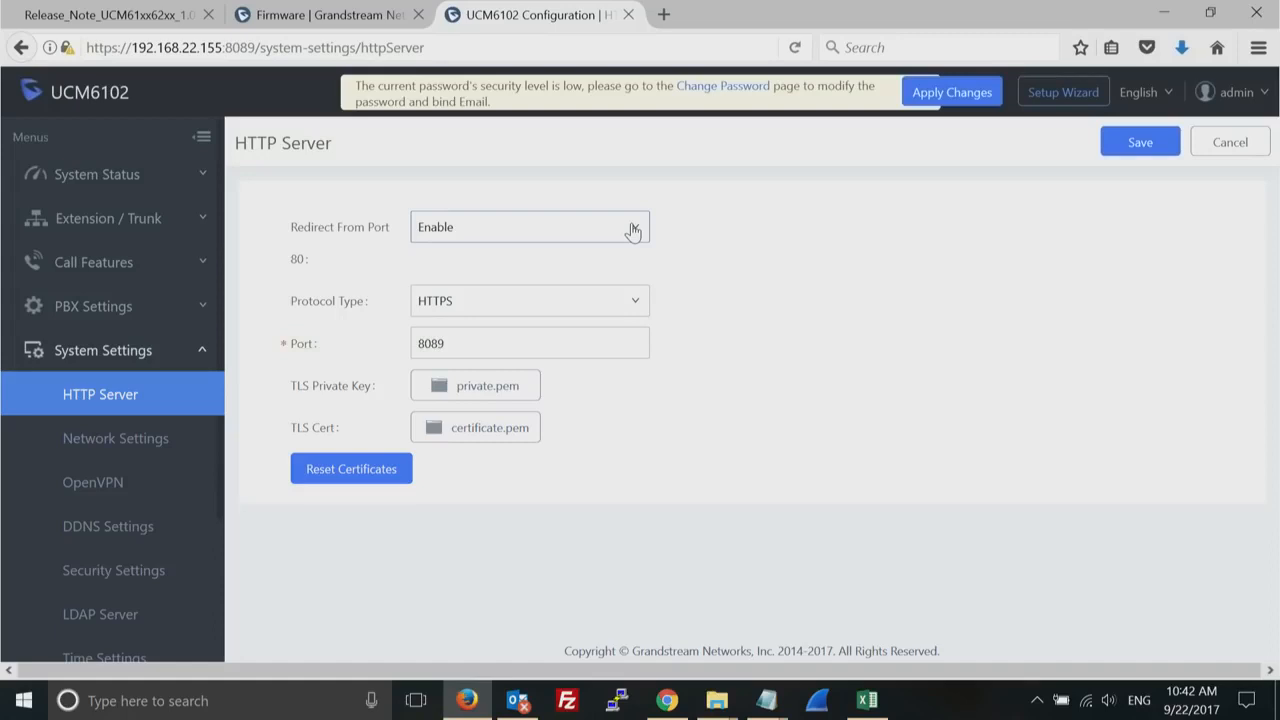
pyautogui.click(622, 308)
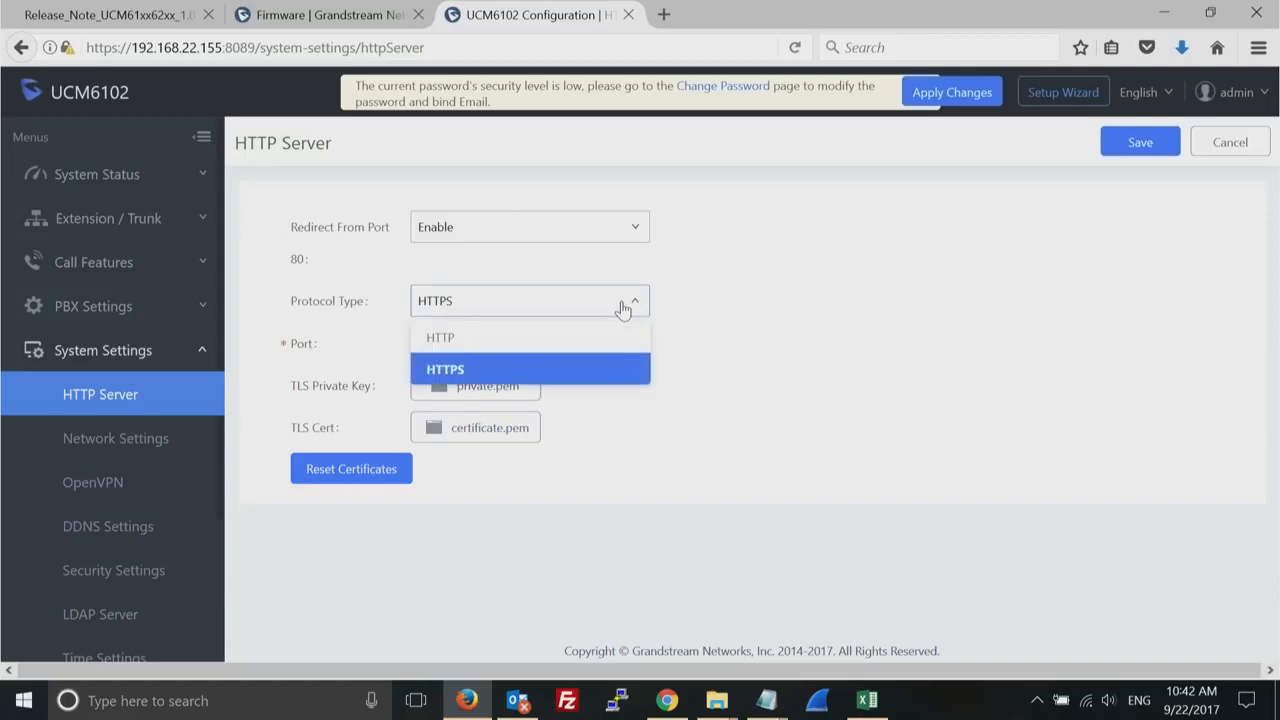
pyautogui.click(619, 370)
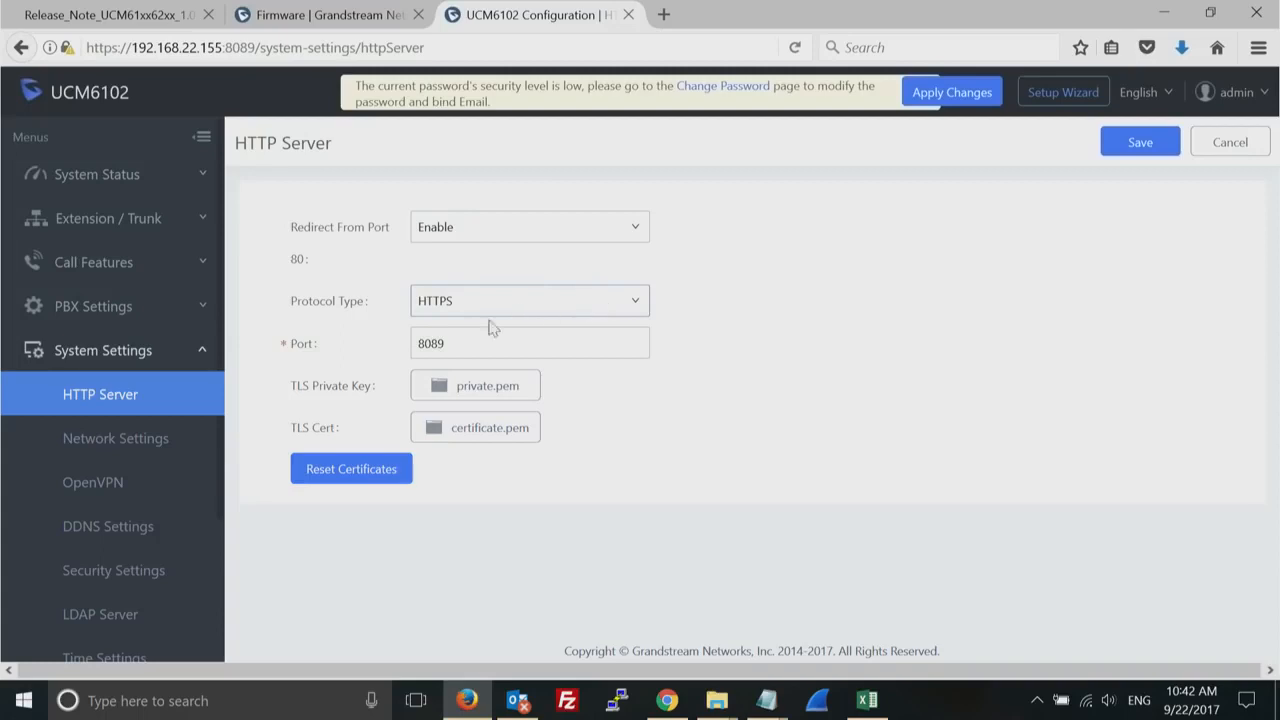
pyautogui.doubleClick(466, 340)
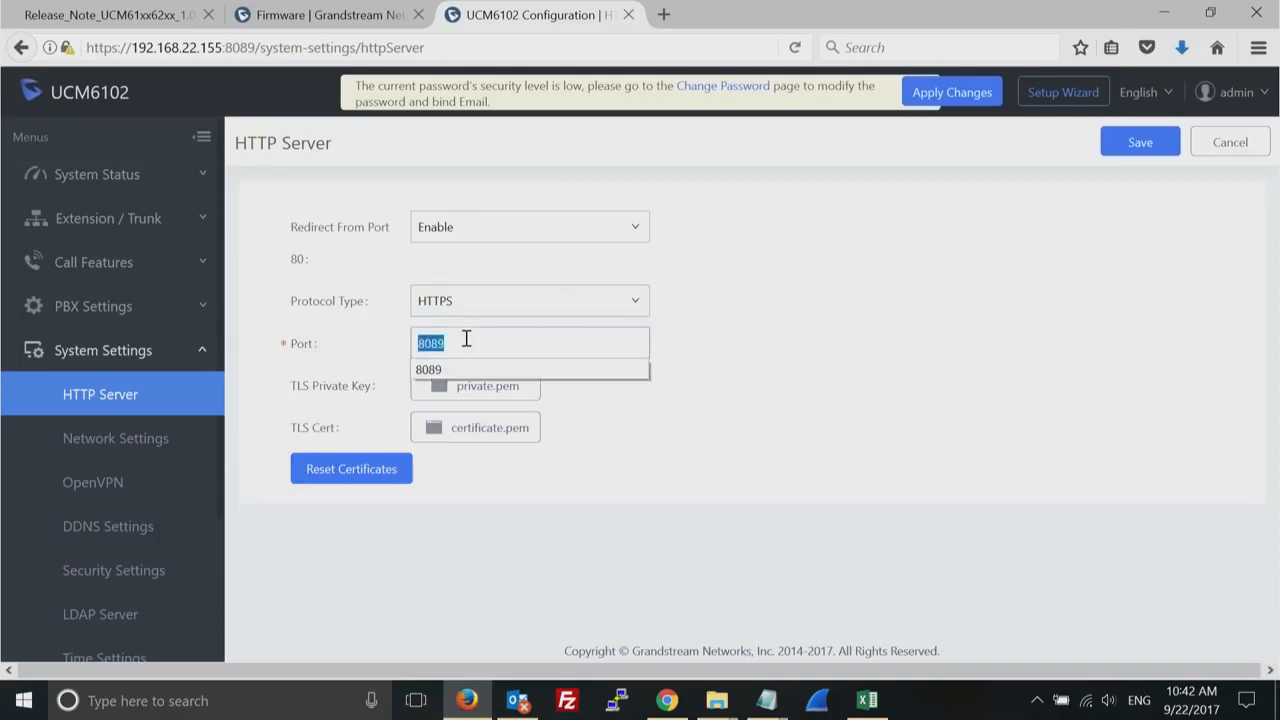
pyautogui.click(761, 350)
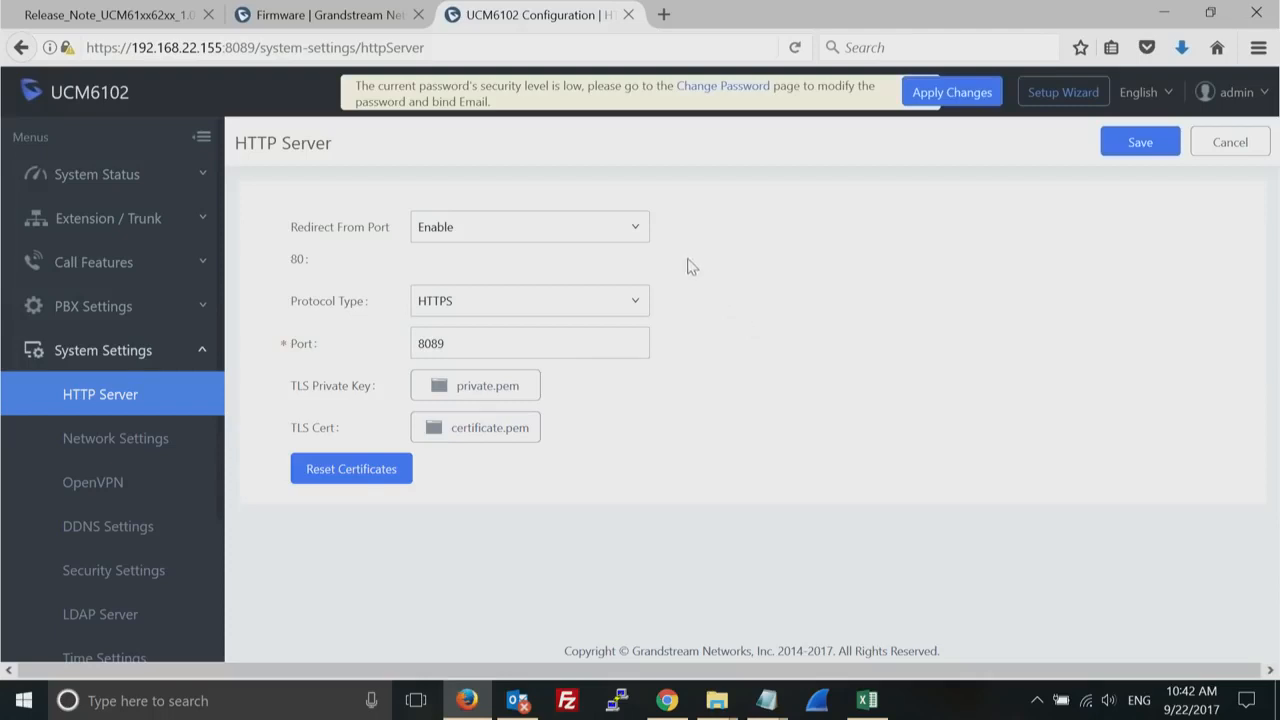
# - Set the HTTP server's redirect from port 80 to Disable, leaving the port number as it is
pyautogui.click(640, 232)
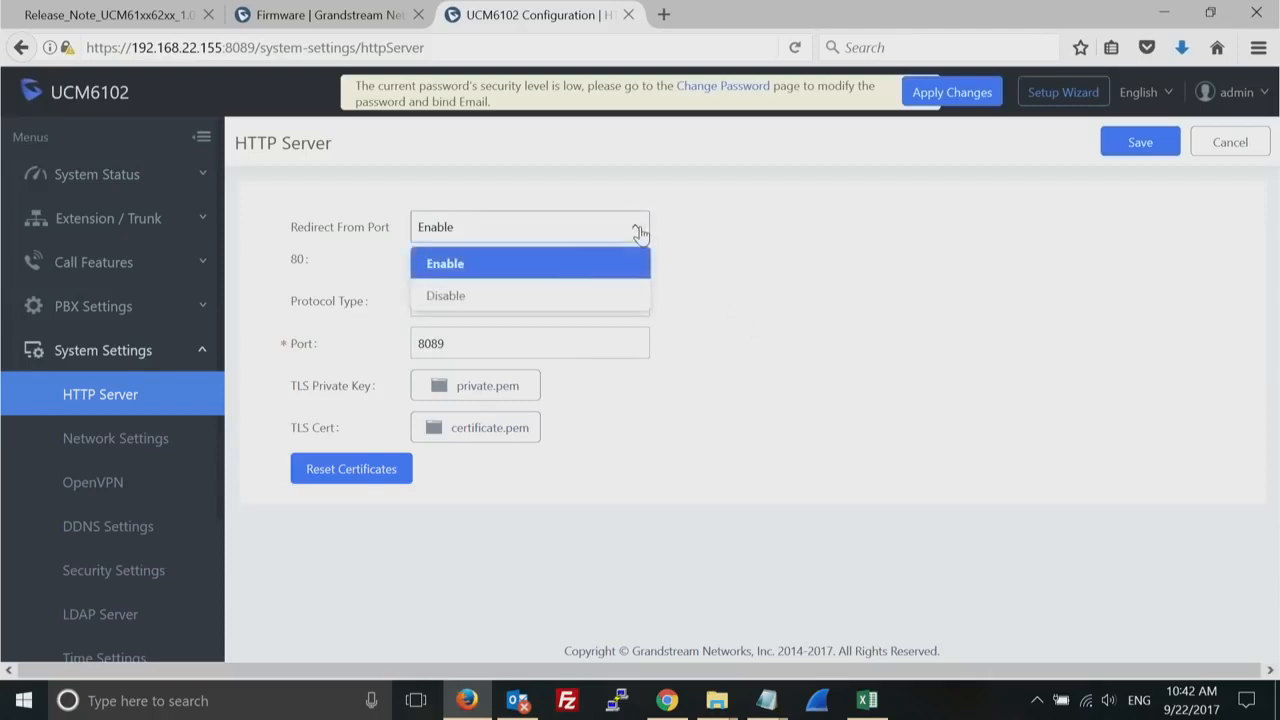
pyautogui.click(514, 294)
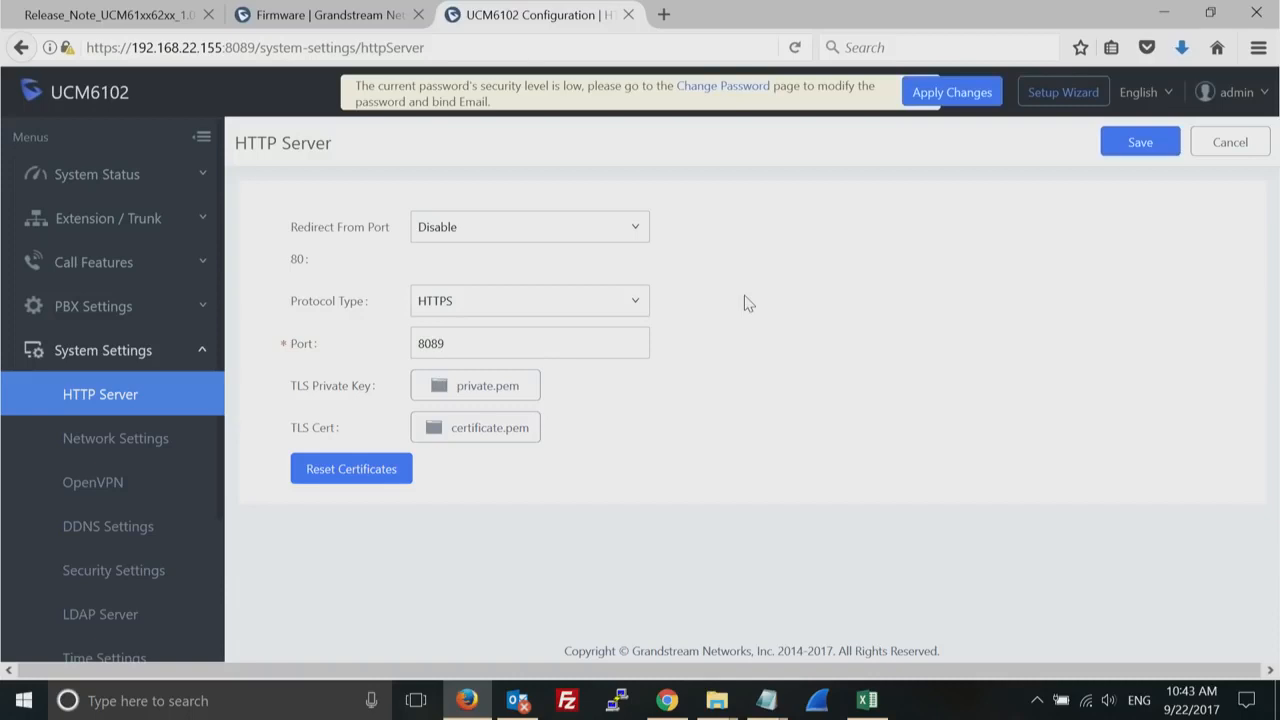
pyautogui.doubleClick(590, 340)
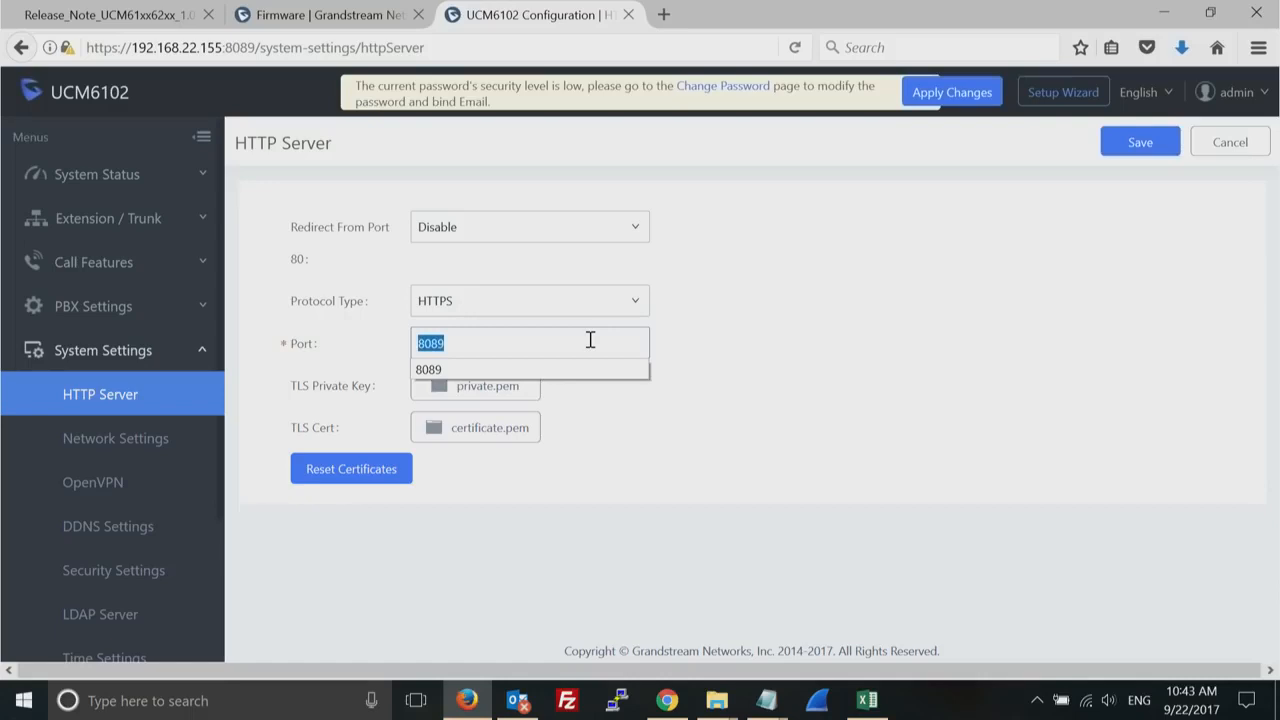
pyautogui.click(798, 345)
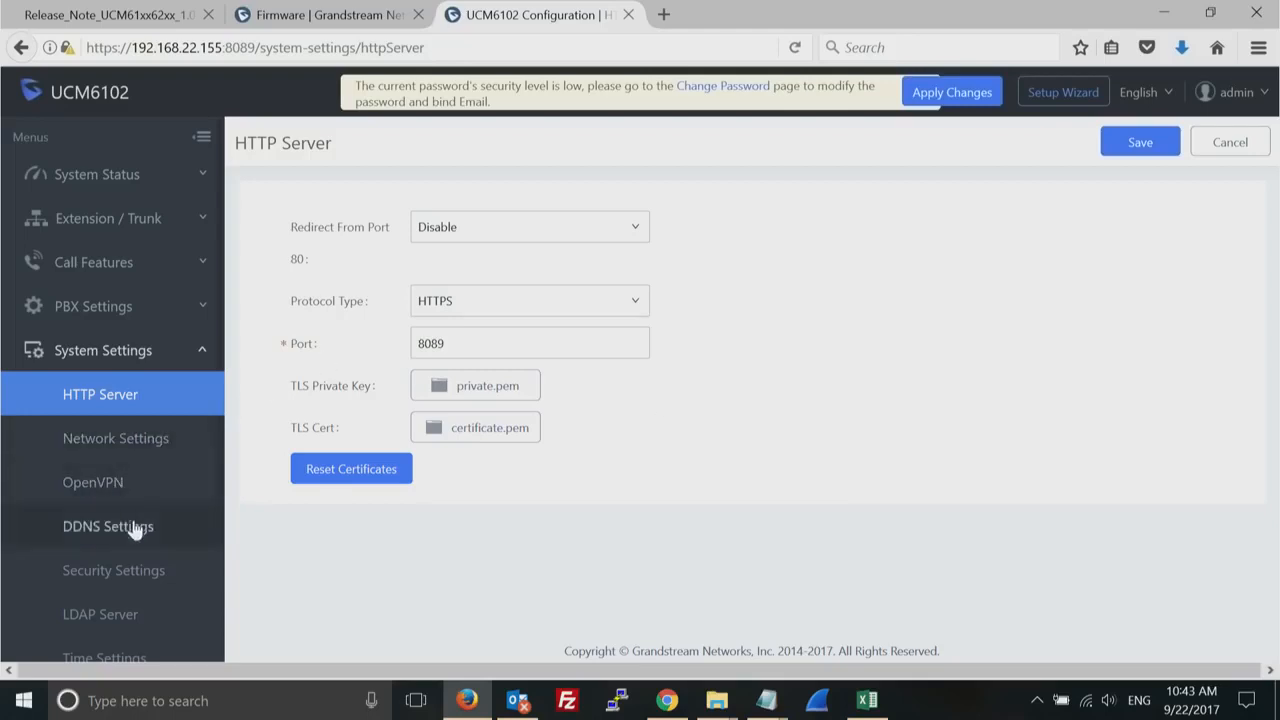
# - Open the Security Settings and review the static defense services down to the custom firewall settings
pyautogui.click(127, 572)
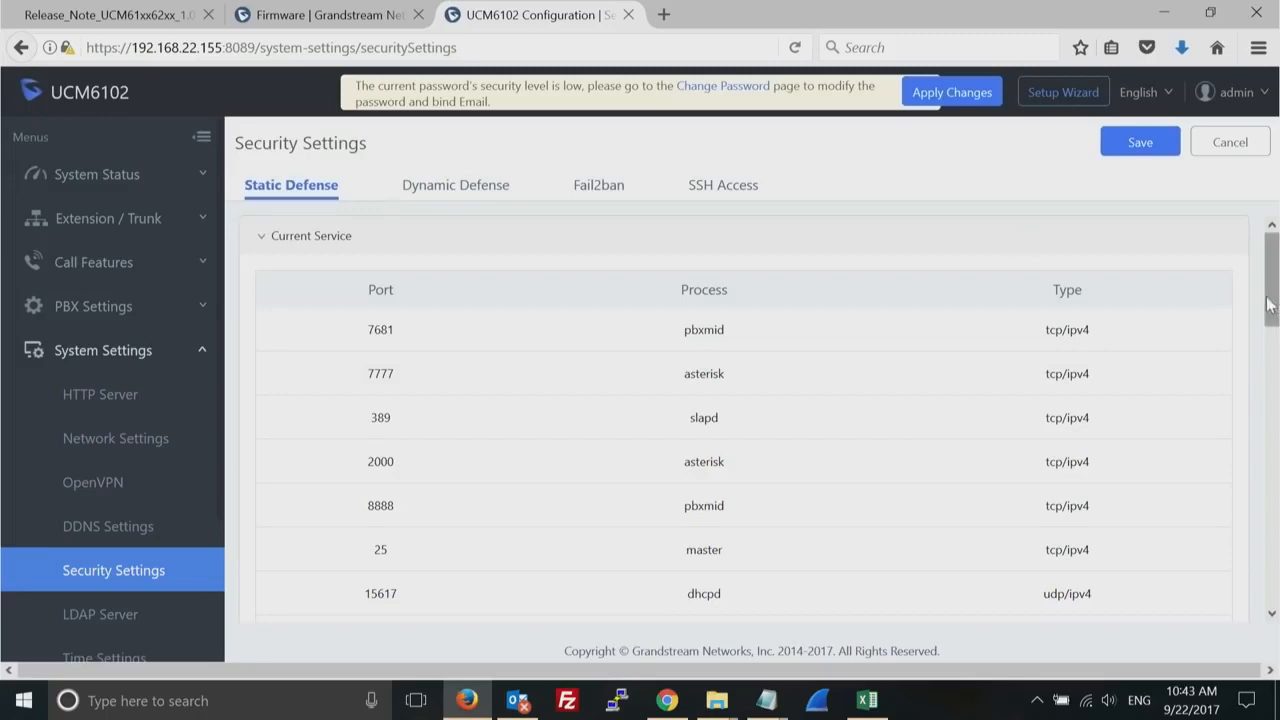
pyautogui.moveTo(1272, 297); pyautogui.dragTo(1276, 580)
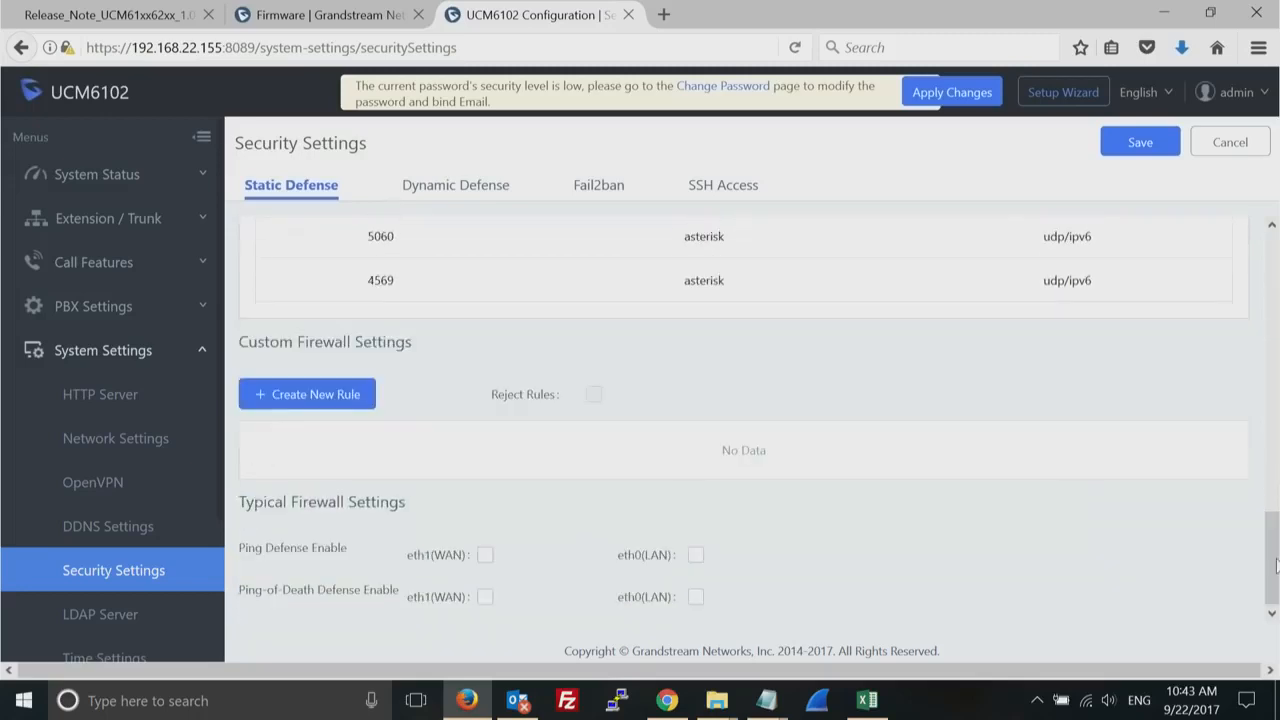
# - Start a new custom firewall rule named drop with the action DROP
pyautogui.click(300, 396)
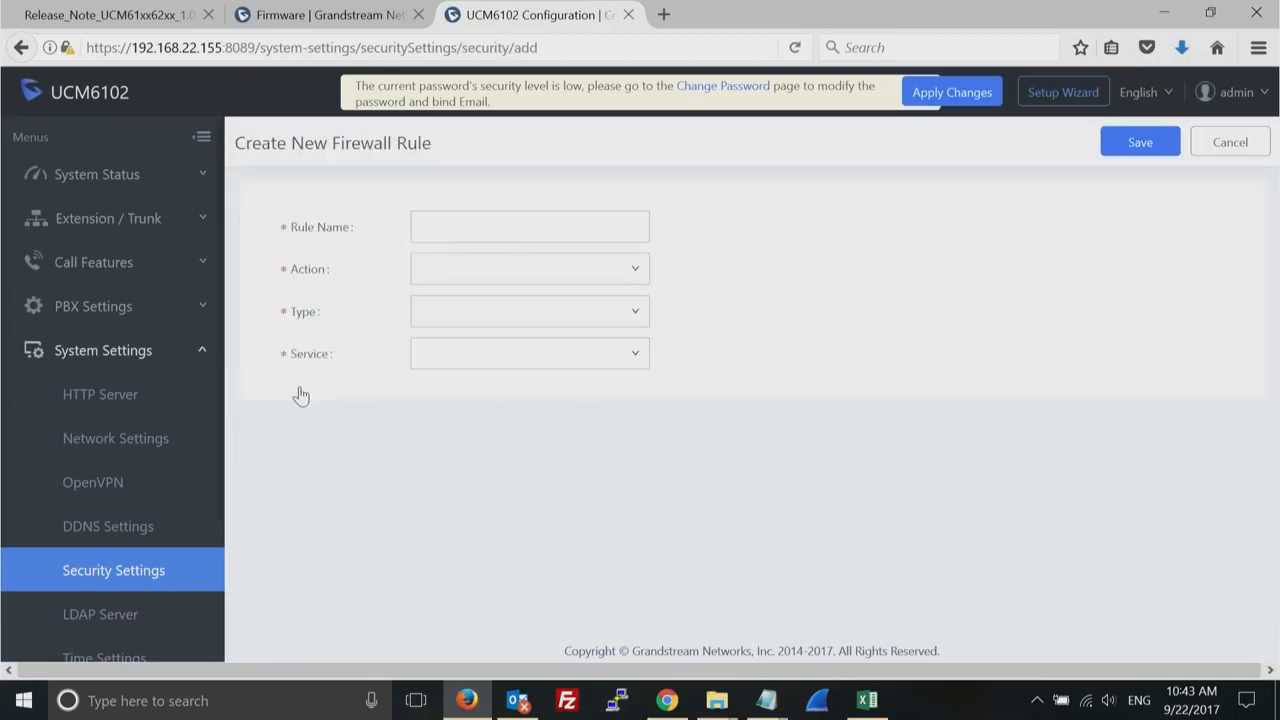
pyautogui.click(571, 224)
pyautogui.write('drop')
pyautogui.click(630, 270)
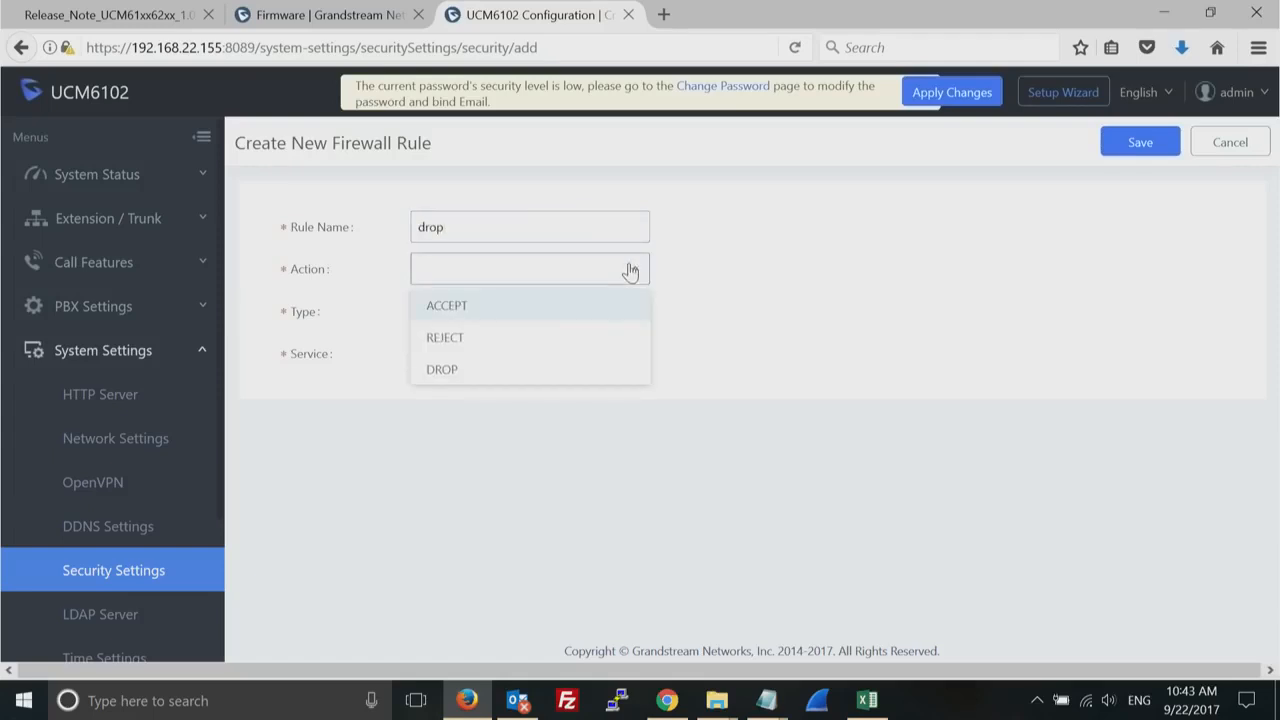
pyautogui.click(490, 370)
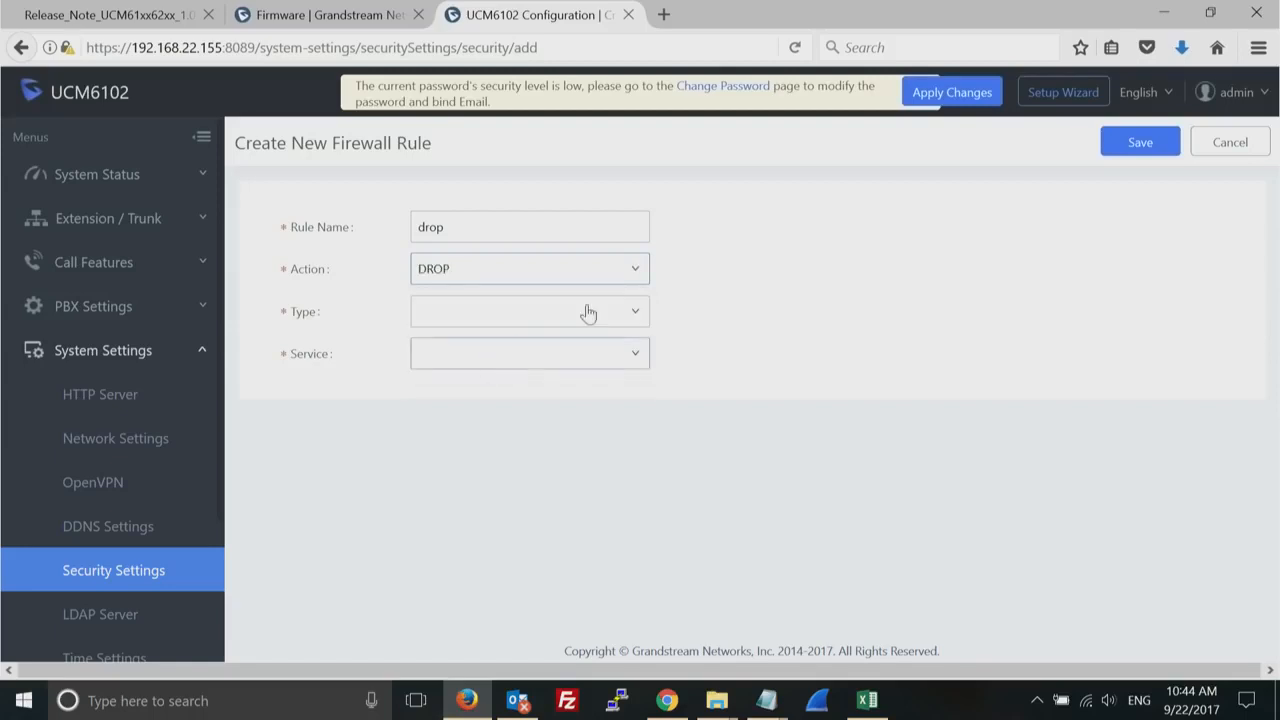
# - Set the firewall rule's type to IN, interface to WAN and service to Custom, and cancel the rule without saving
pyautogui.click(618, 317)
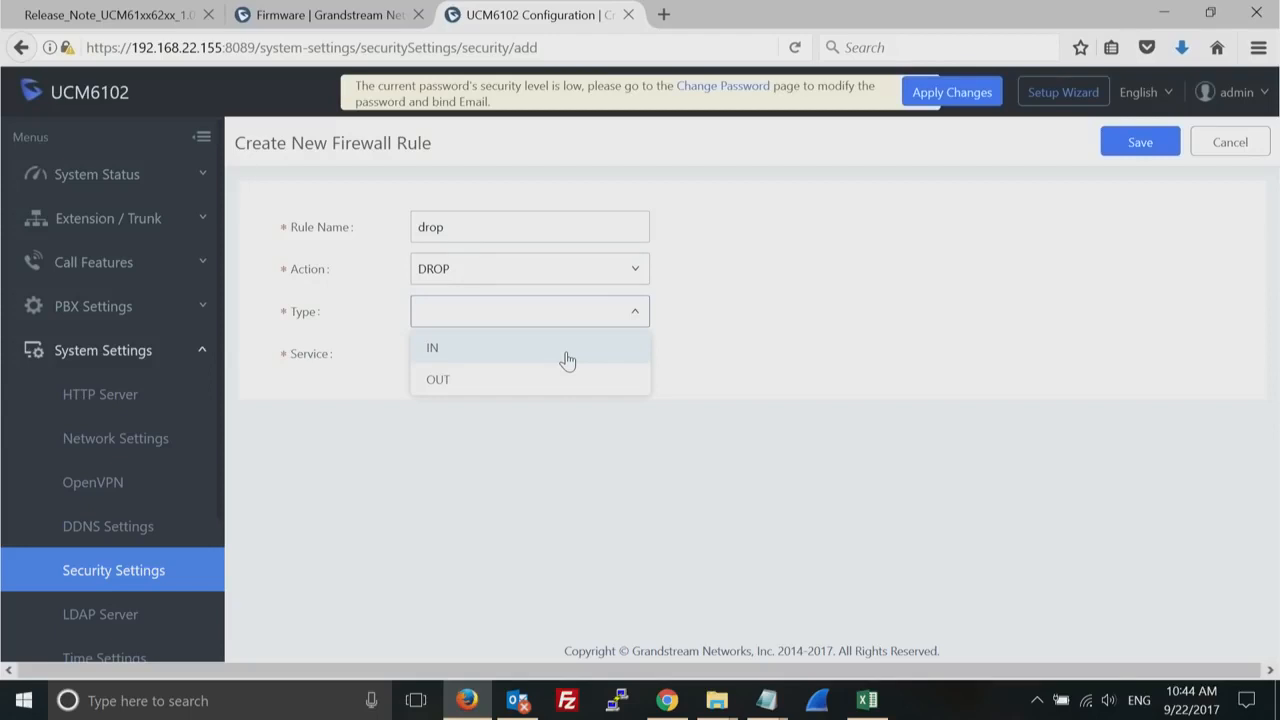
pyautogui.click(576, 353)
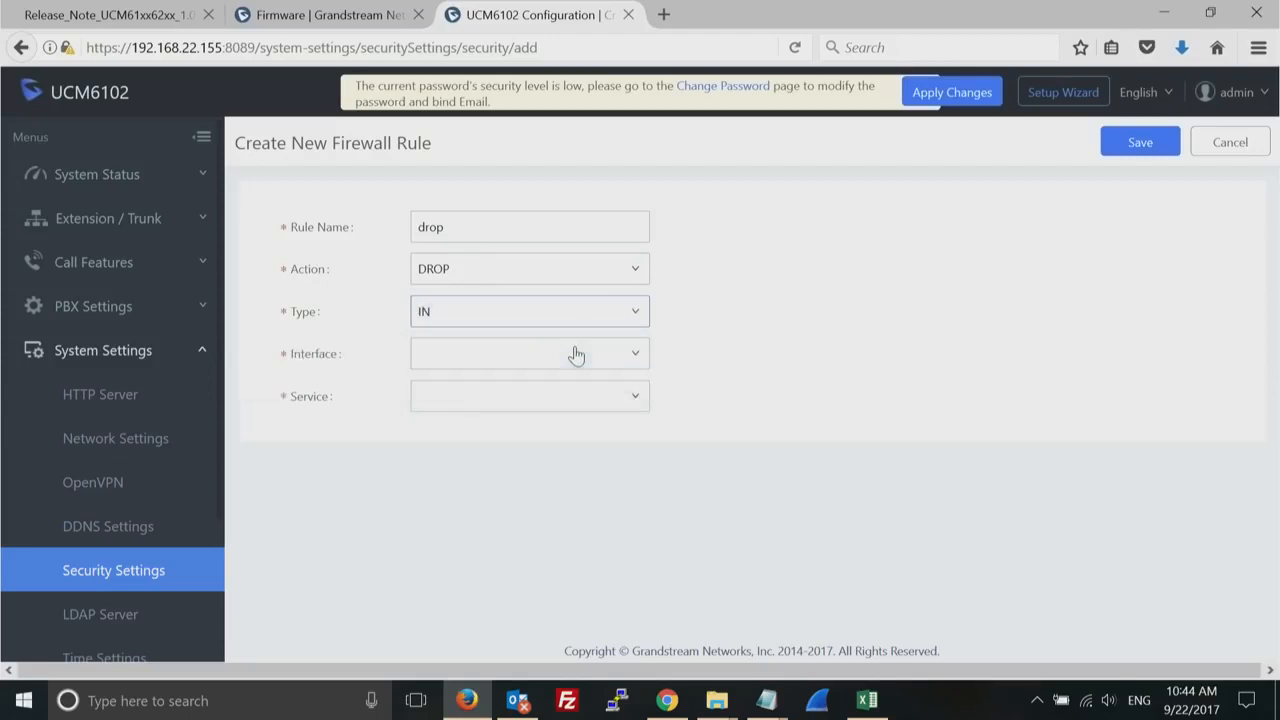
pyautogui.click(631, 354)
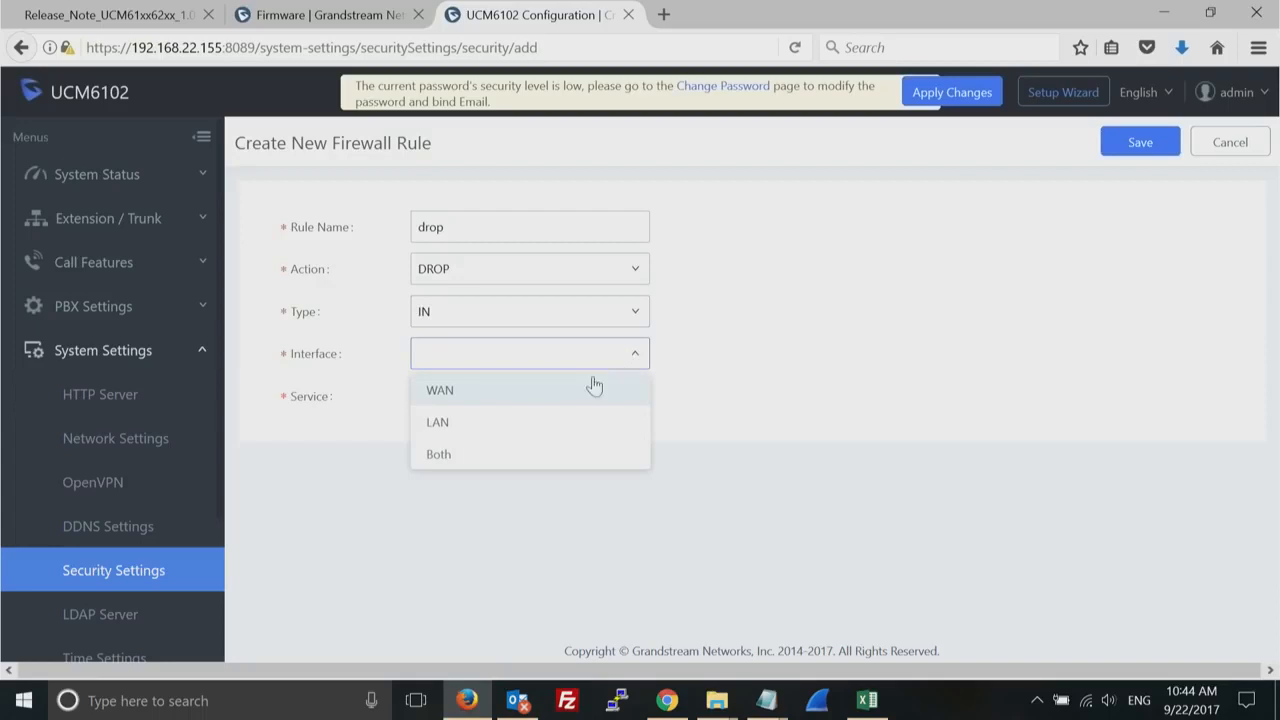
pyautogui.click(575, 399)
pyautogui.click(637, 401)
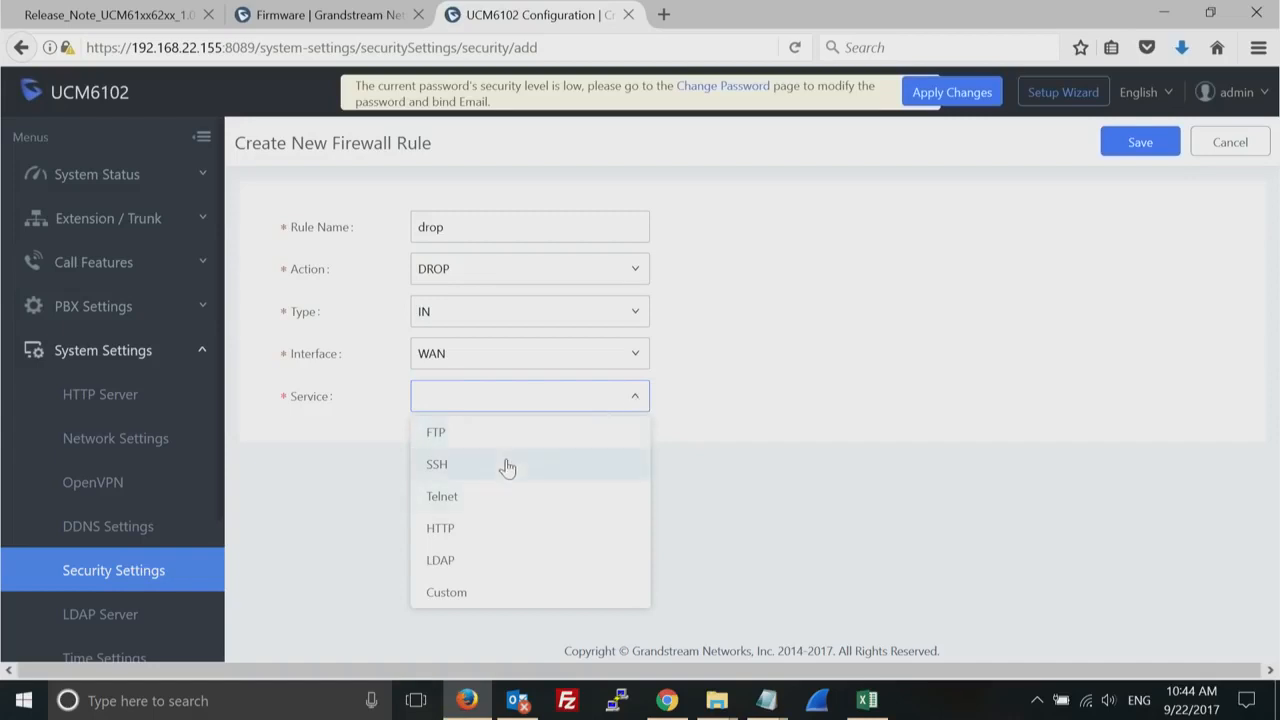
pyautogui.click(446, 593)
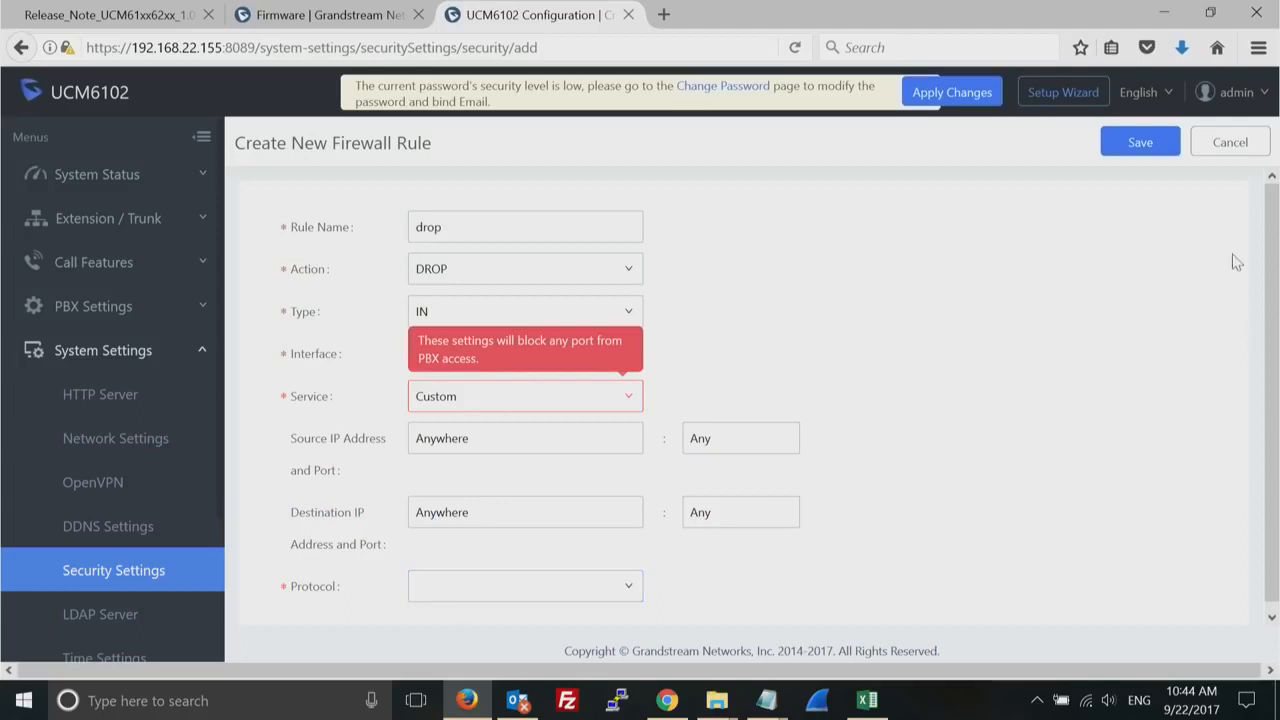
pyautogui.click(1230, 145)
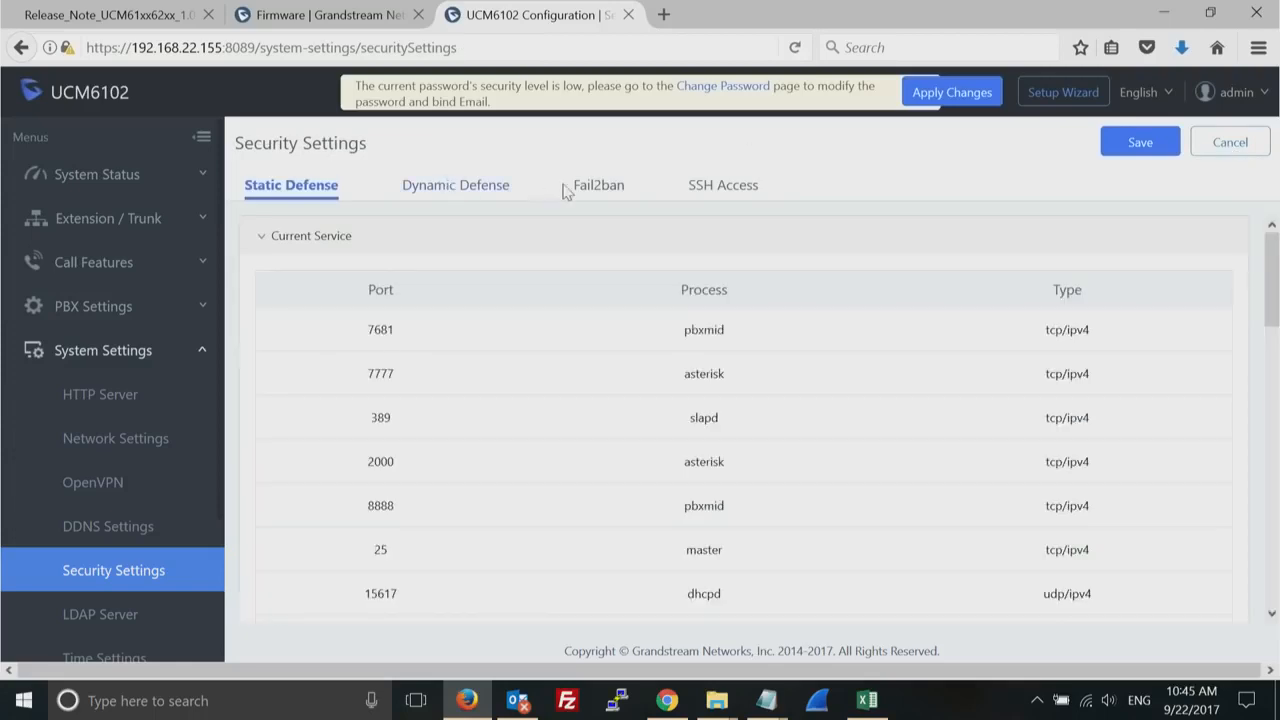
# - Enable Fail2Ban in the security settings' global settings and go to the Fail2ban whitelist entry
pyautogui.click(598, 187)
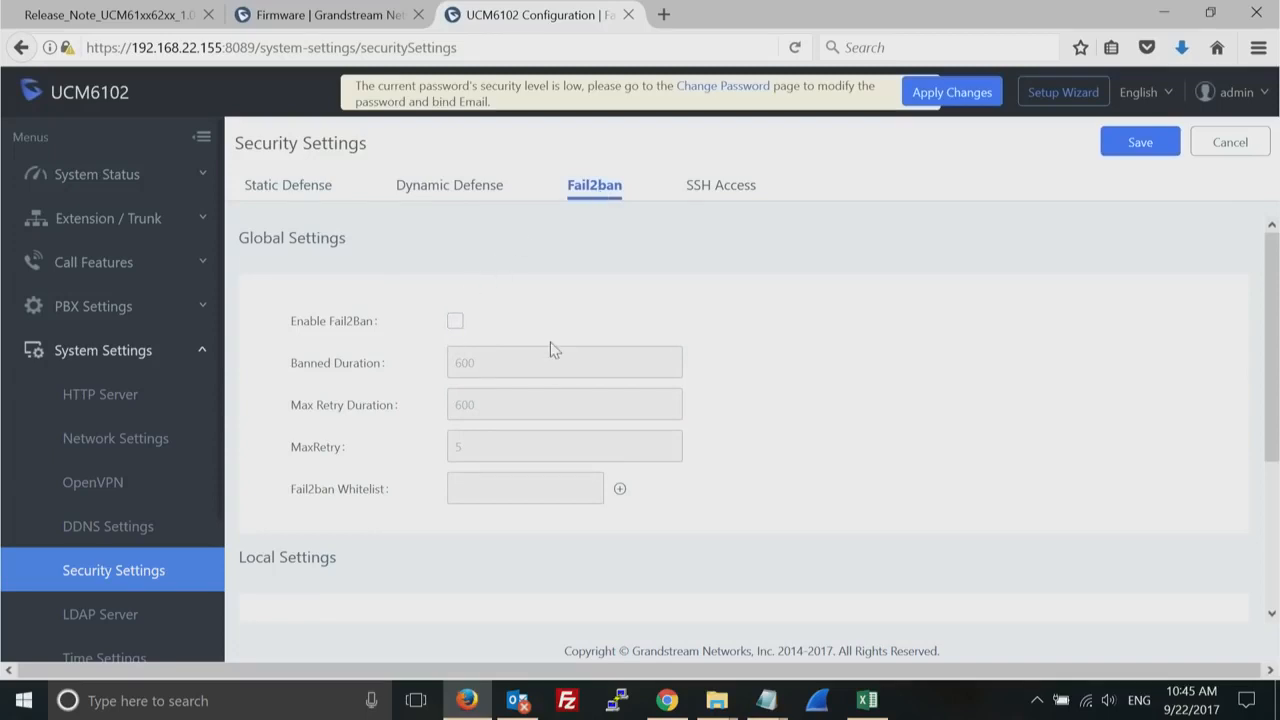
pyautogui.click(455, 322)
pyautogui.click(586, 492)
# - Show the maintenance user management list and open the admin user's information for editing
pyautogui.click(202, 352)
pyautogui.click(204, 399)
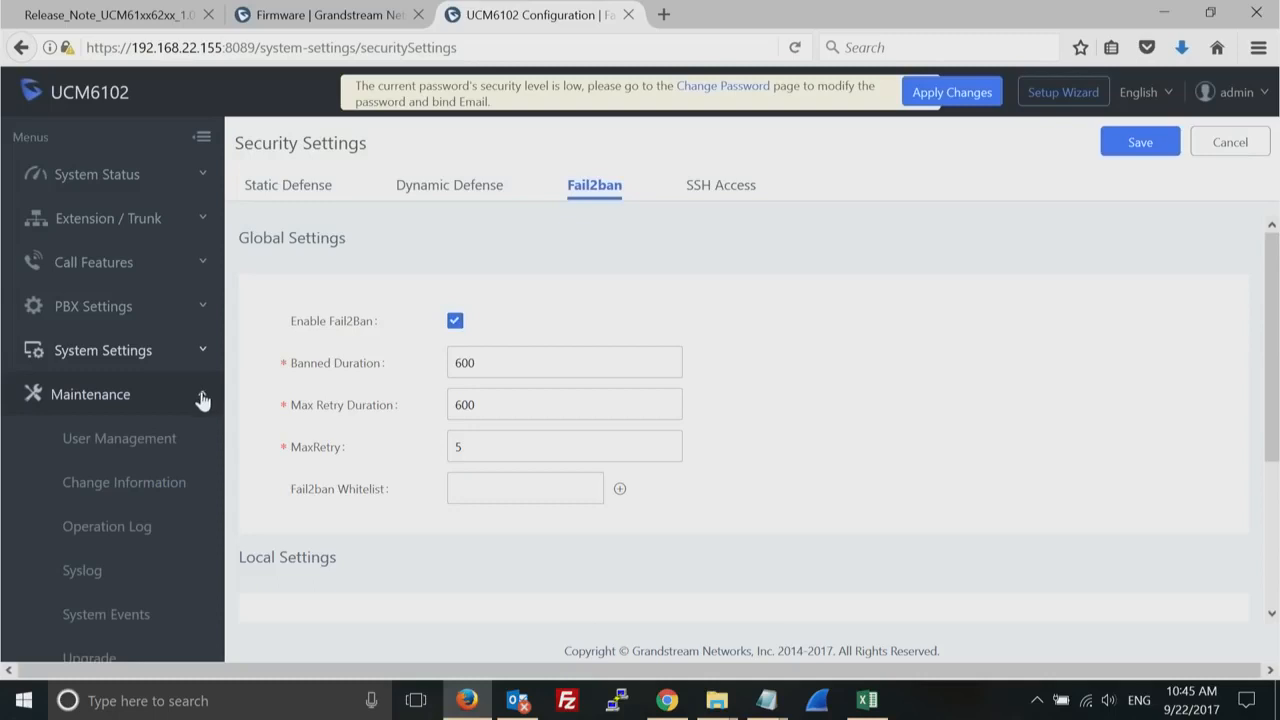
pyautogui.click(141, 439)
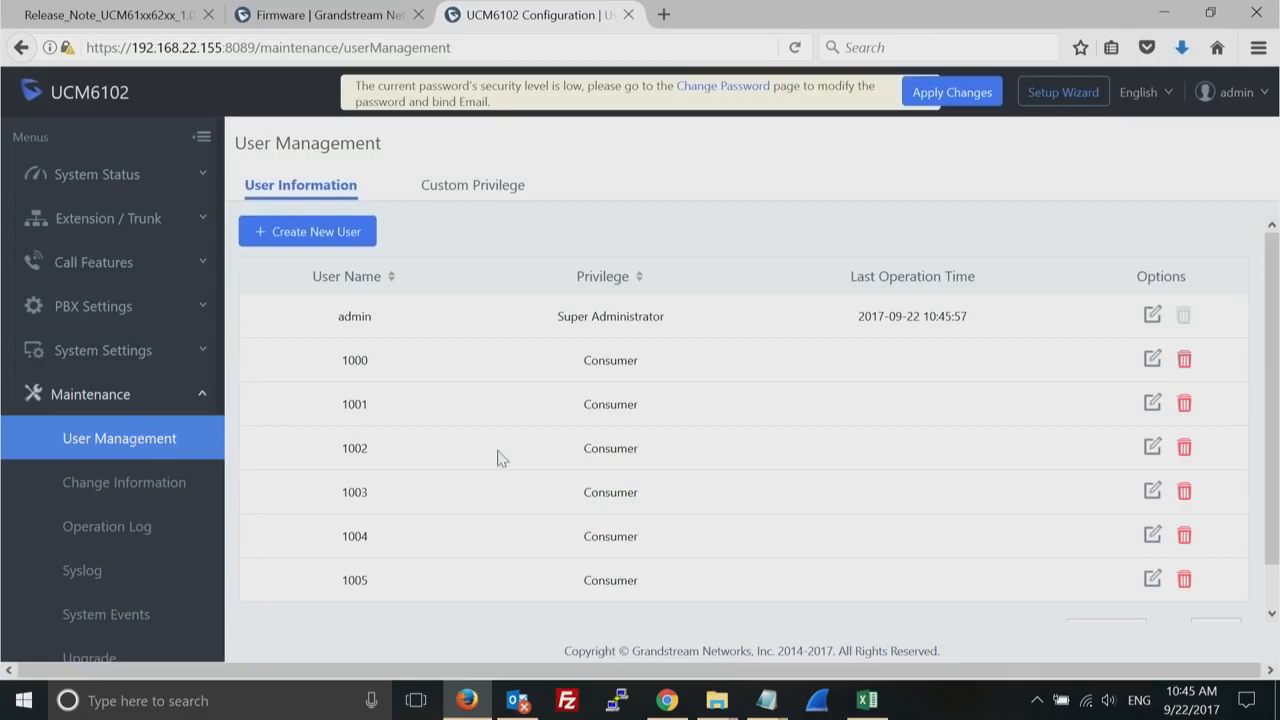
pyautogui.doubleClick(619, 317)
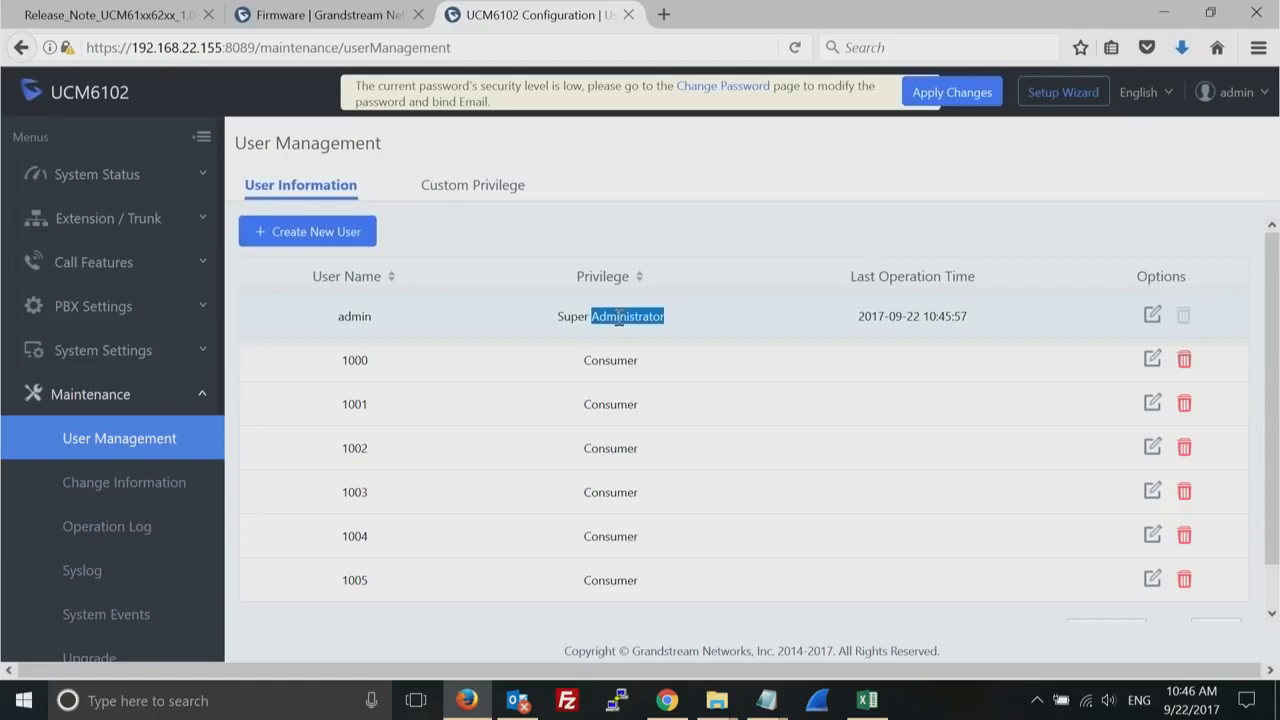
pyautogui.click(1152, 316)
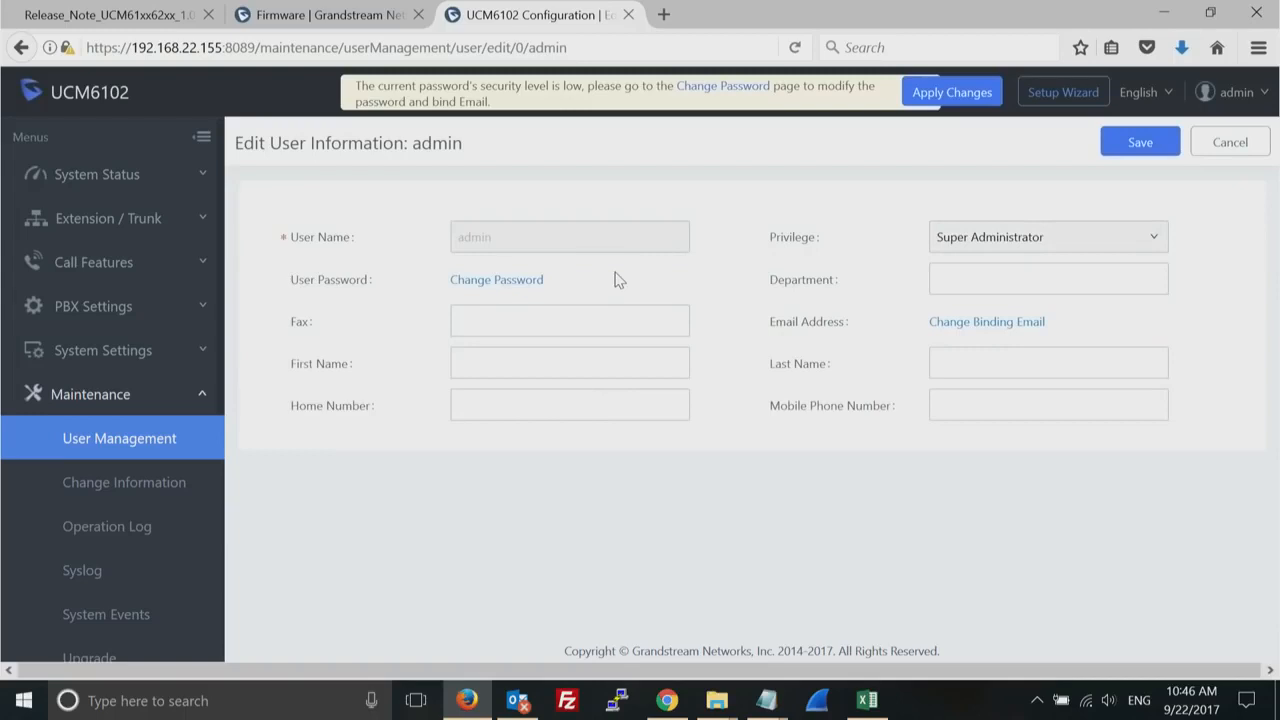
# - Look at the admin's new password and binding email fields, and return to the user information without changes
pyautogui.click(989, 322)
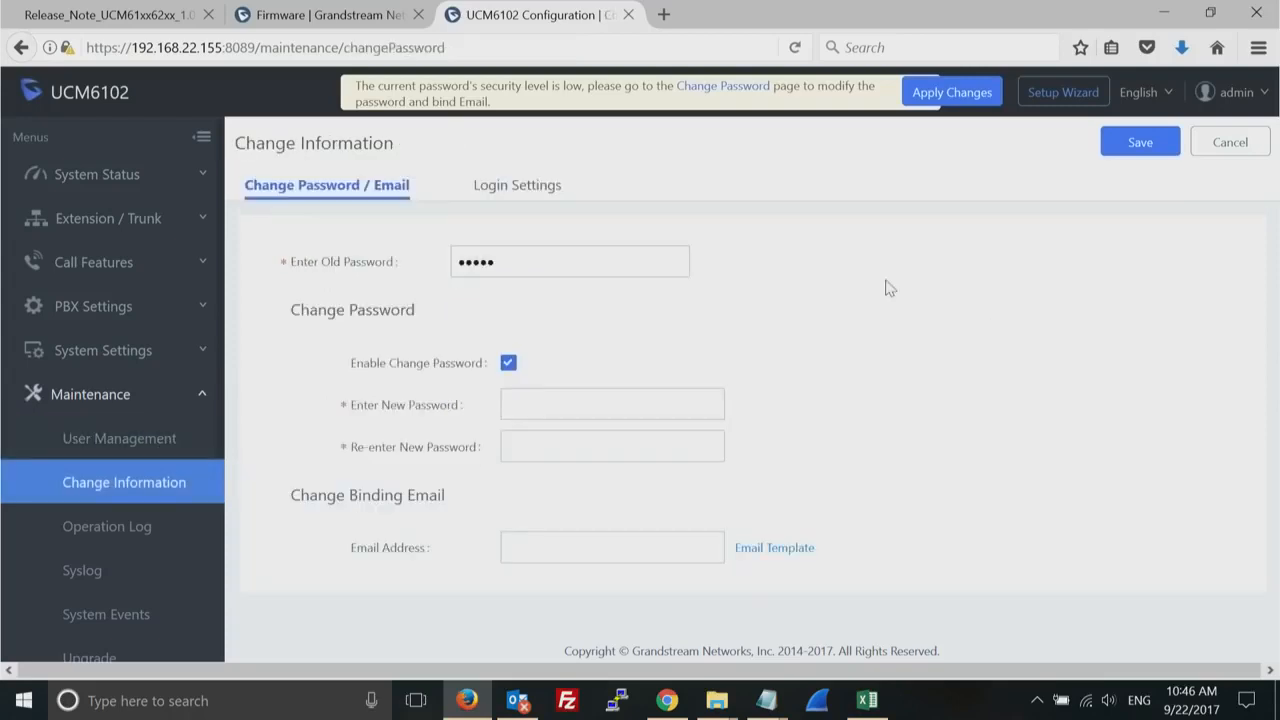
pyautogui.click(556, 412)
pyautogui.click(520, 547)
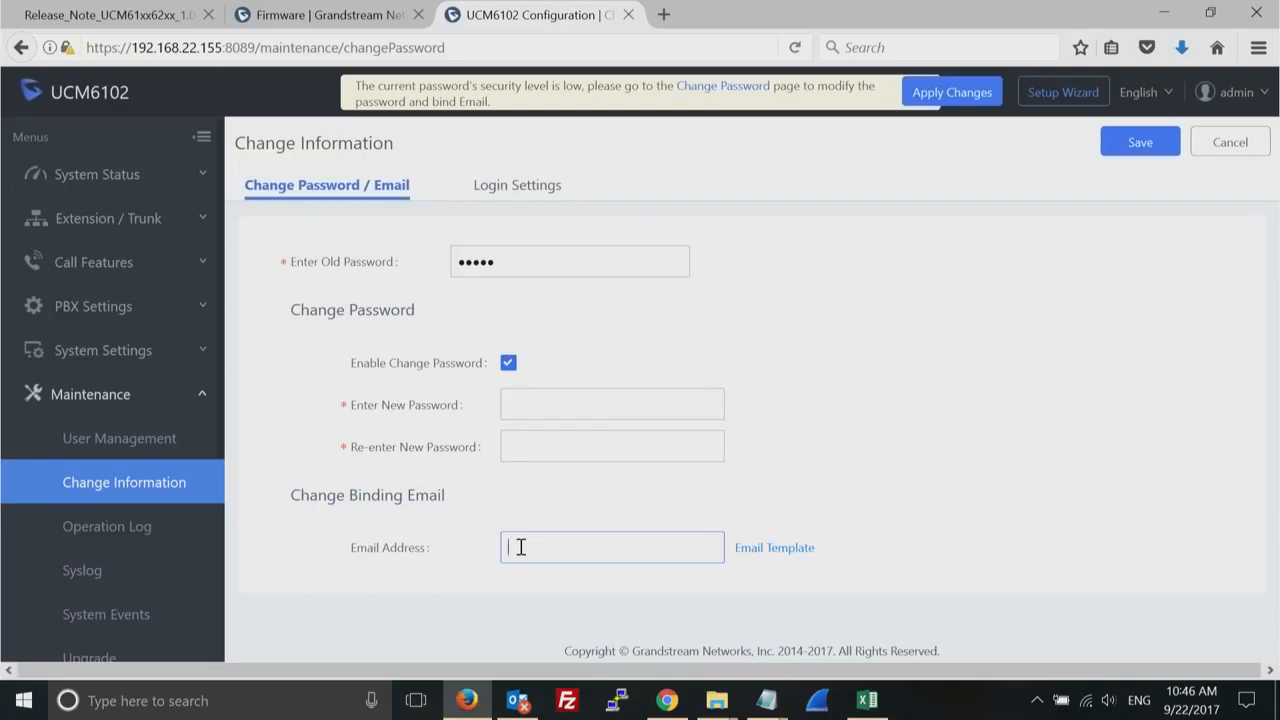
pyautogui.click(21, 48)
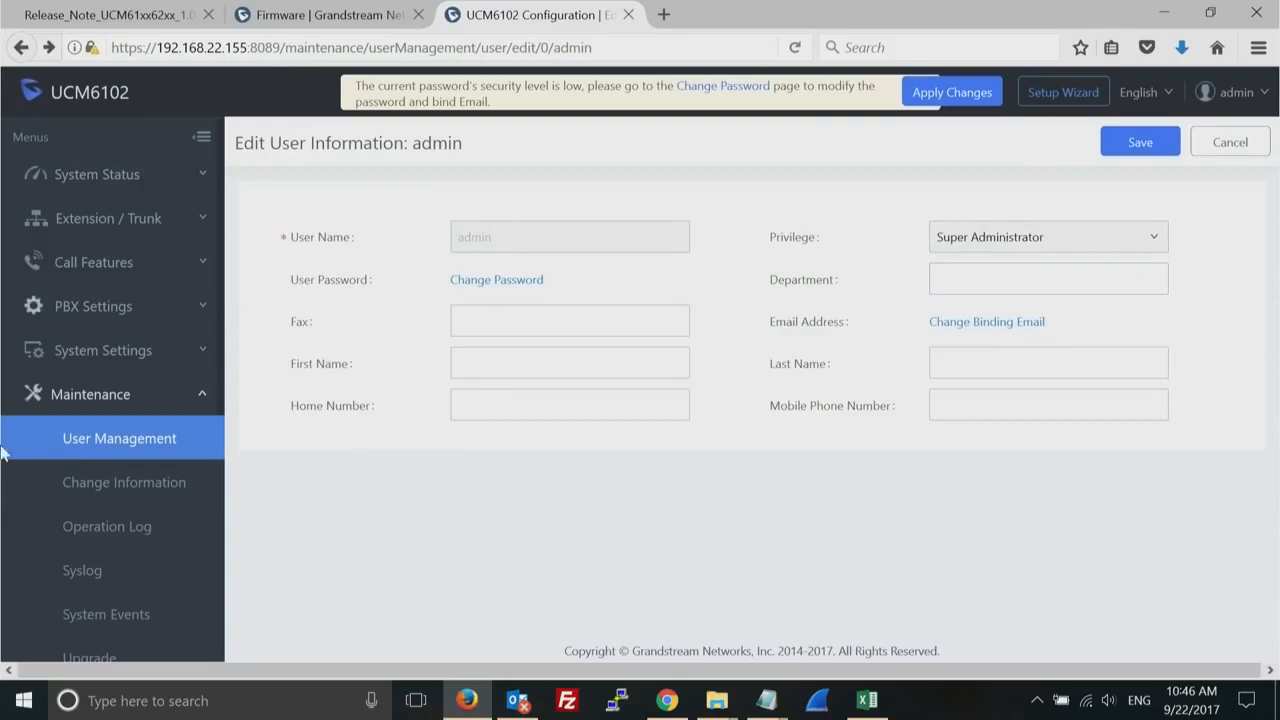
# - Return to the user list to examine the consumer account 1000, and open the operation log
pyautogui.click(105, 446)
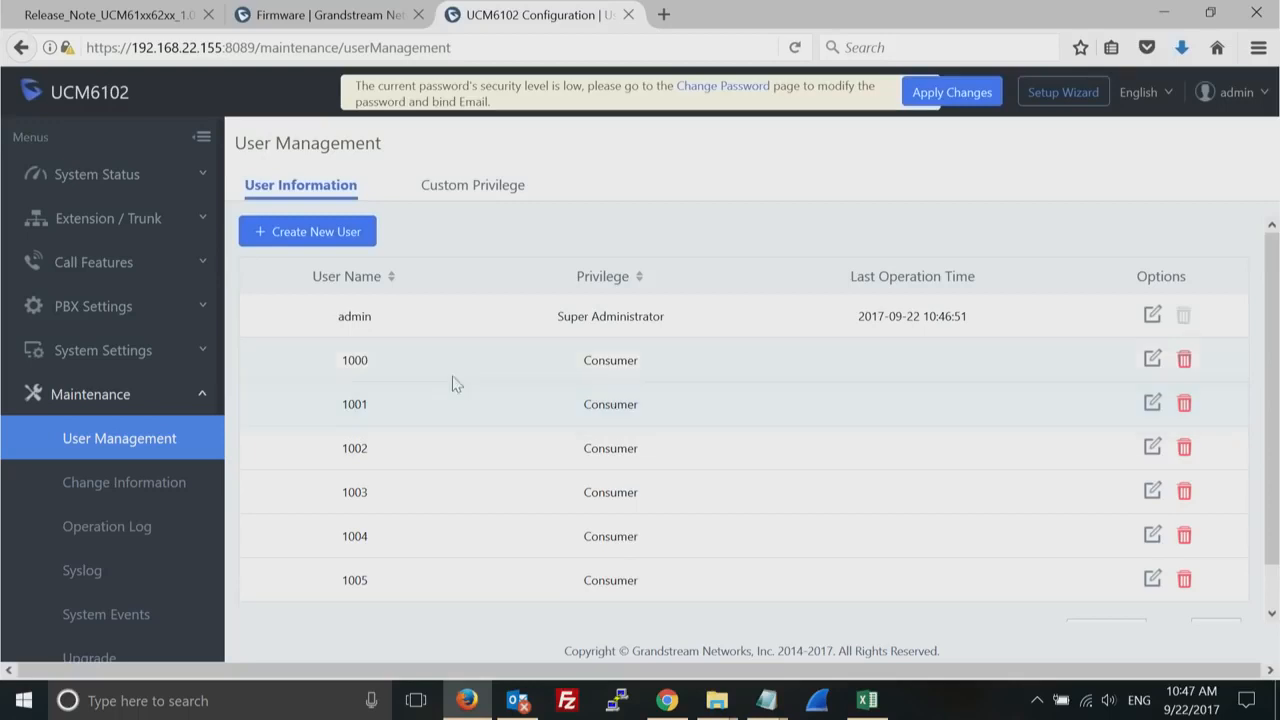
pyautogui.doubleClick(350, 358)
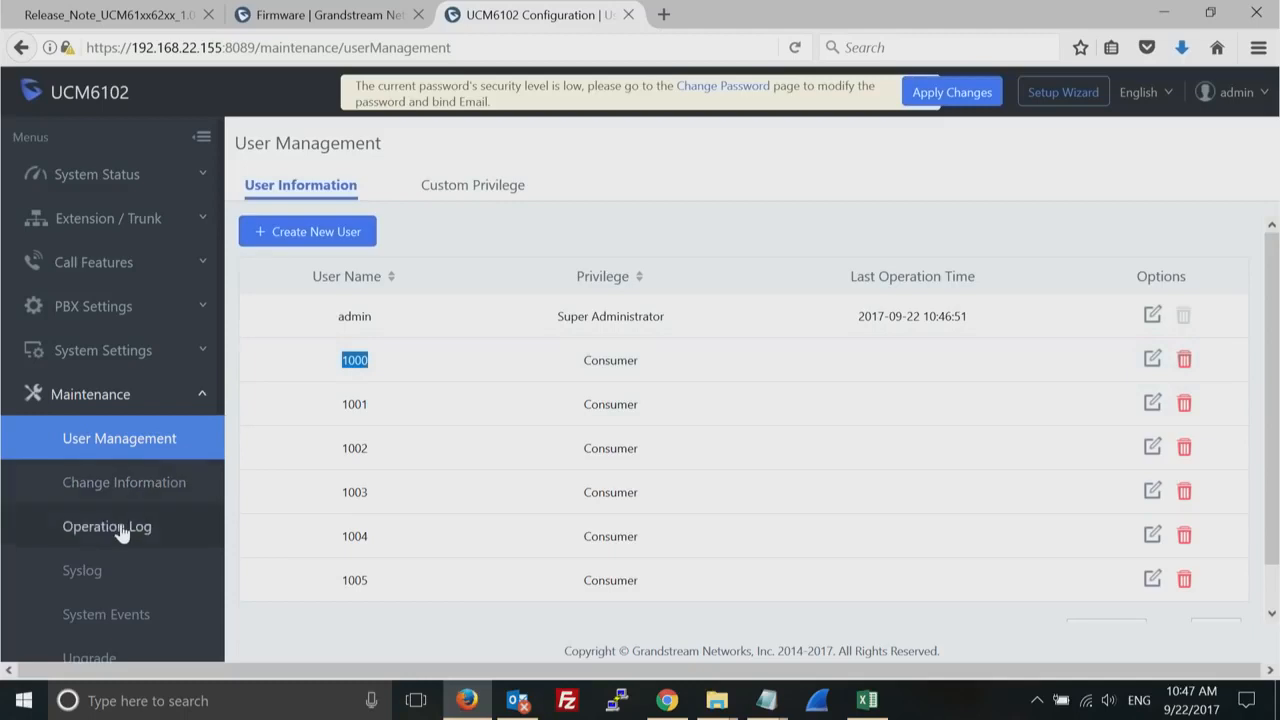
pyautogui.click(40, 517)
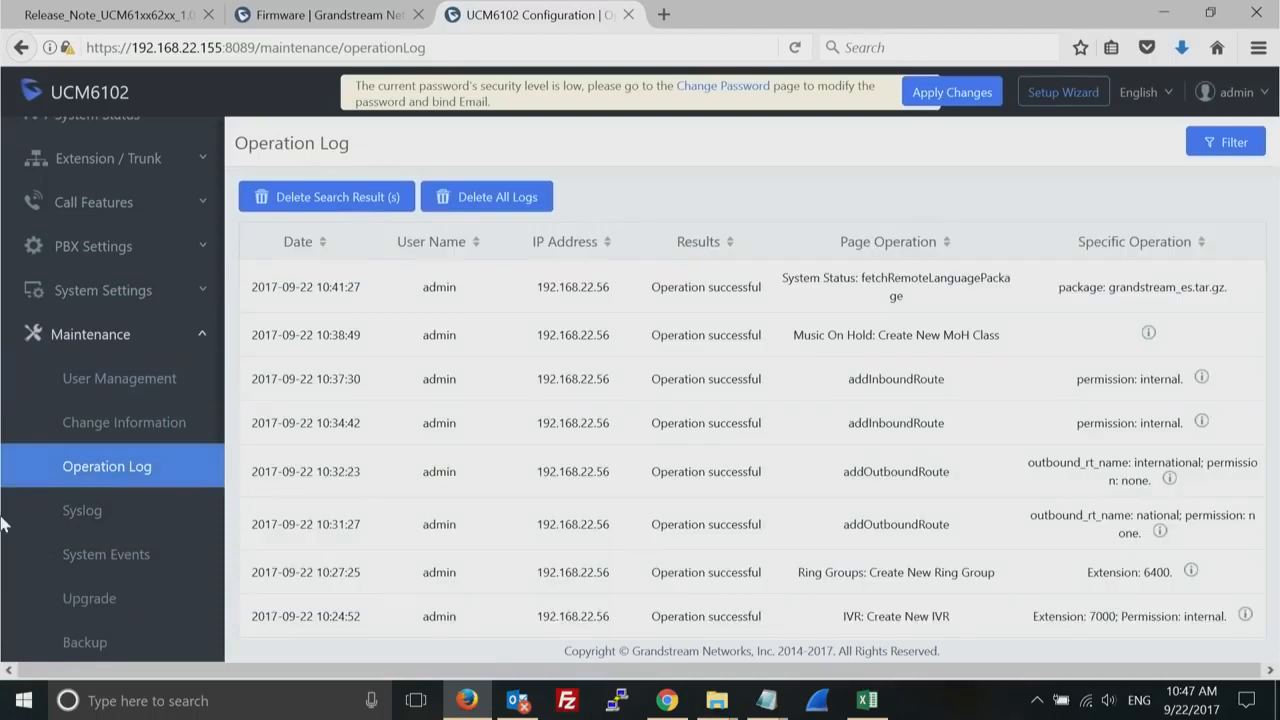
# - Start a new backup with All files selected and Local storage, check its file name, and cancel it
pyautogui.click(85, 644)
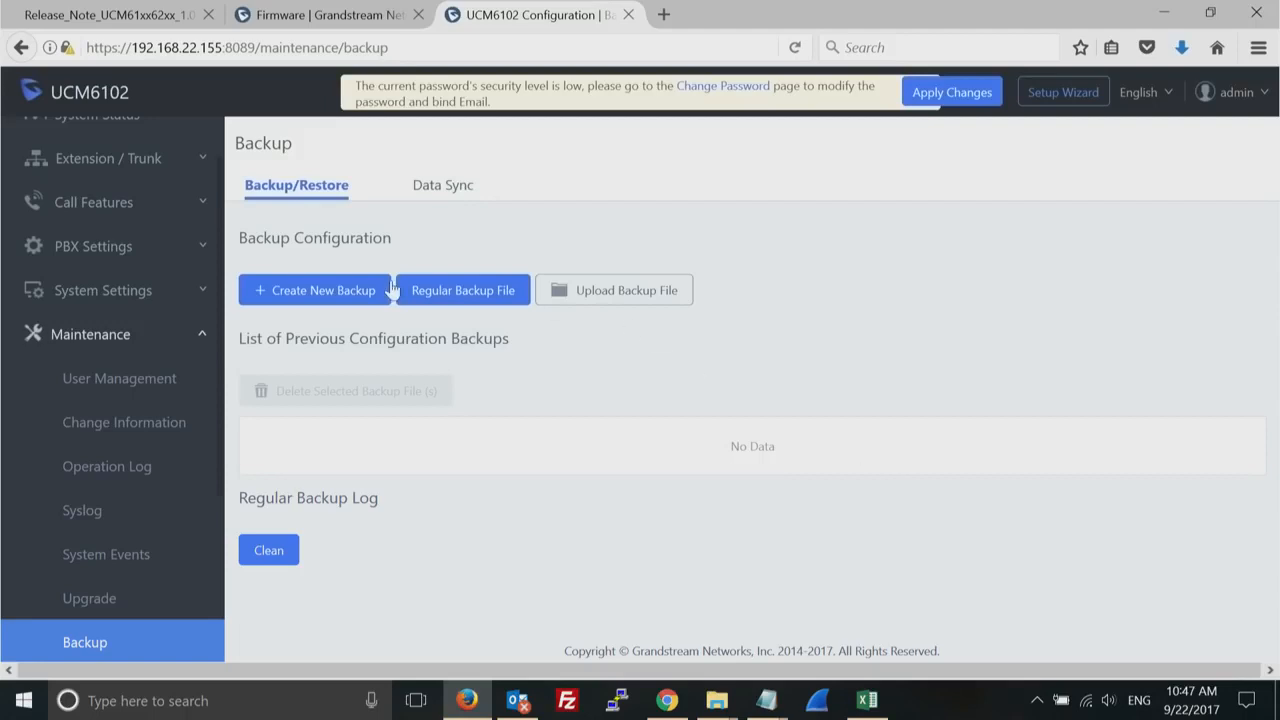
pyautogui.click(329, 291)
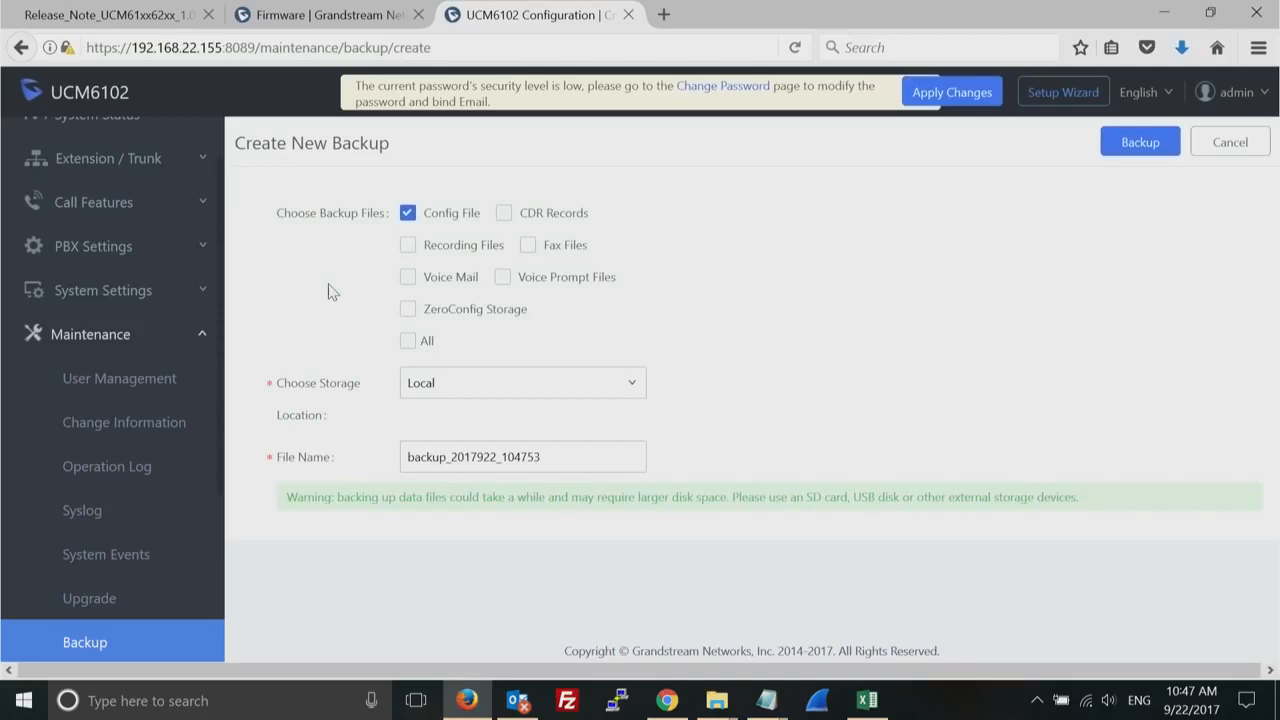
pyautogui.click(408, 341)
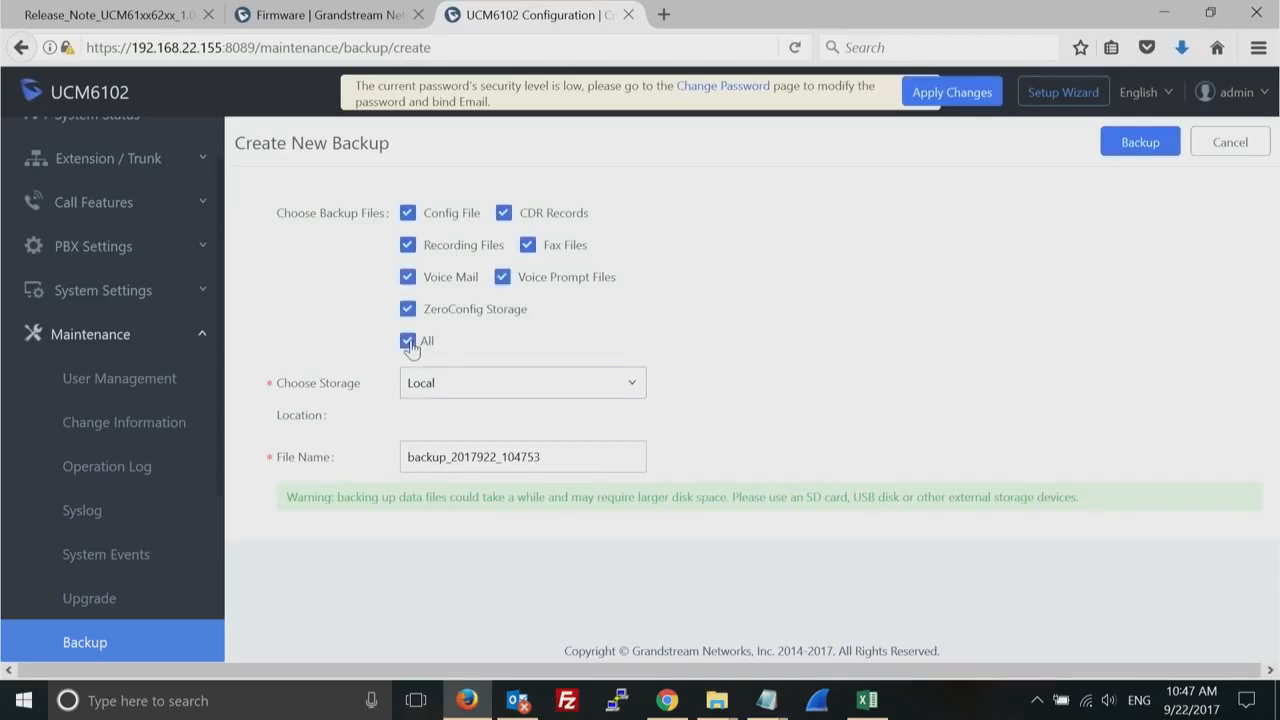
pyautogui.click(619, 397)
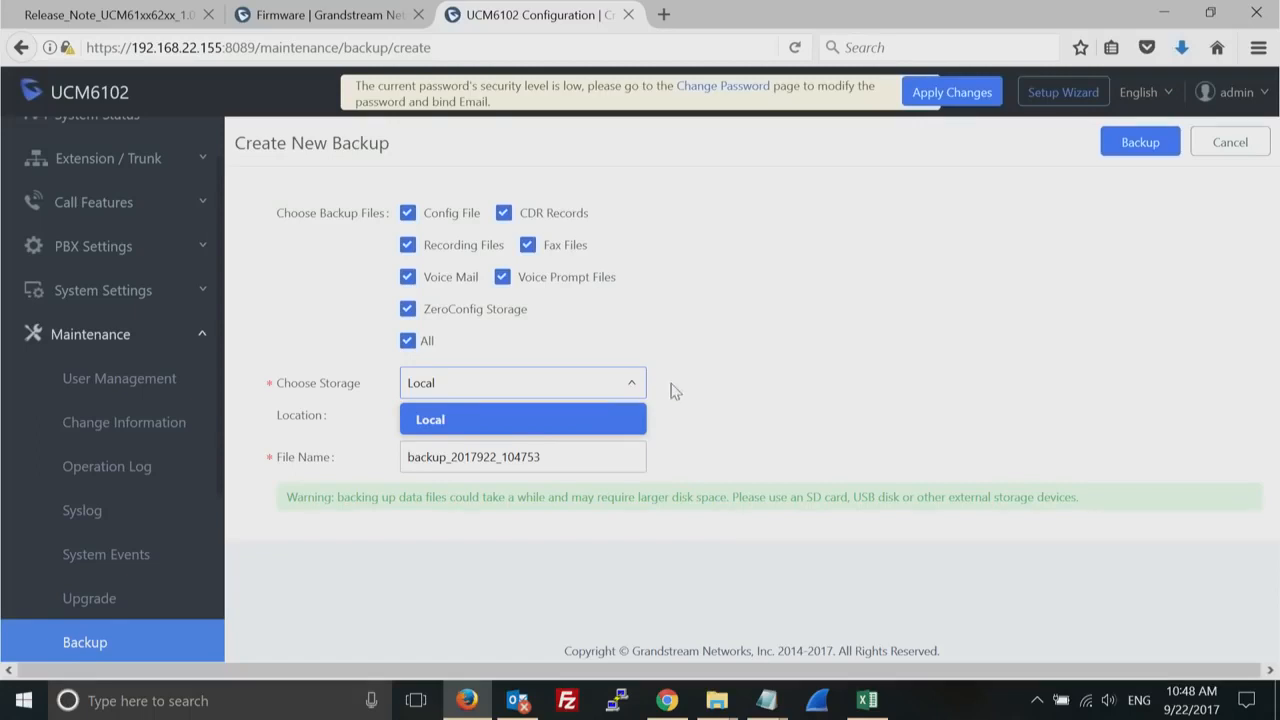
pyautogui.click(771, 392)
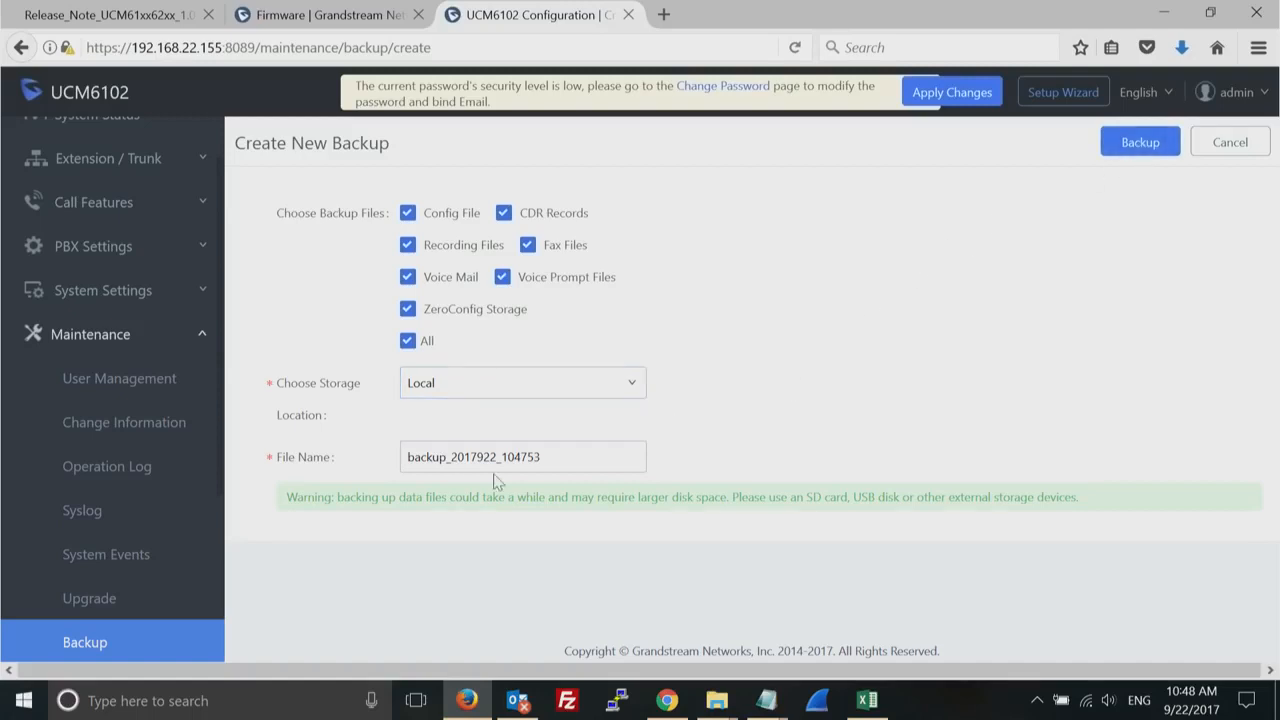
pyautogui.doubleClick(470, 456)
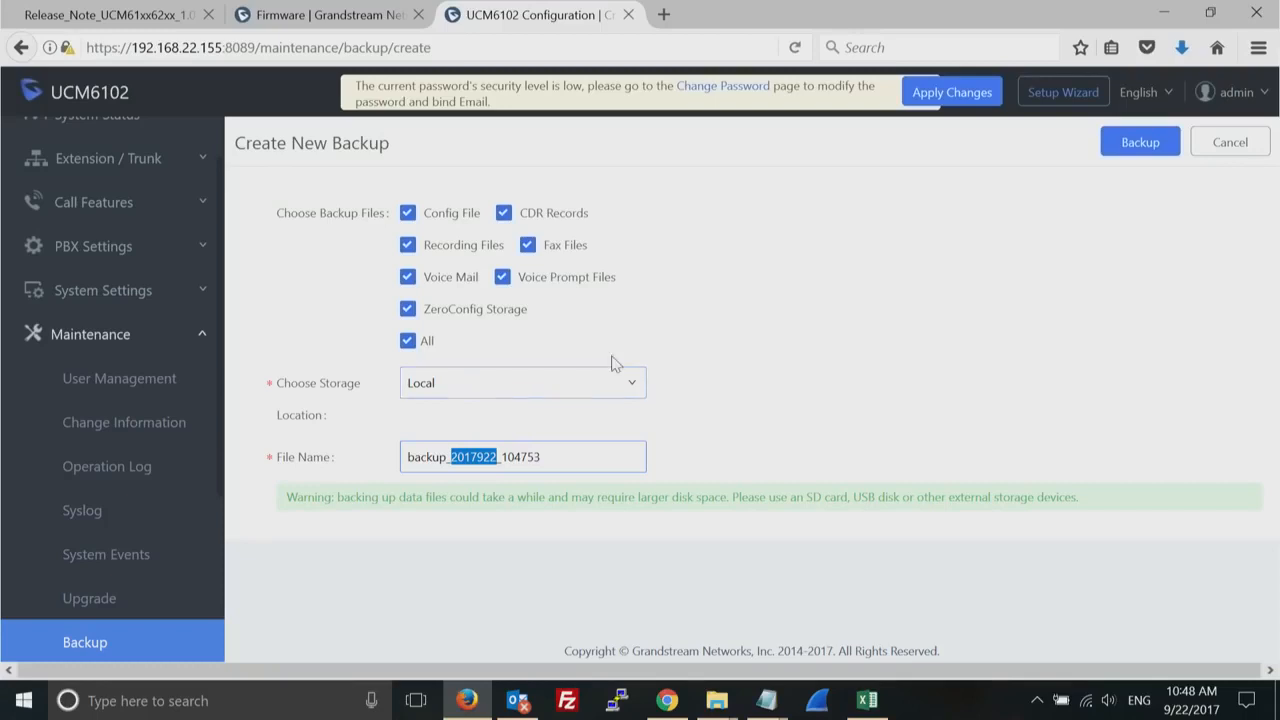
pyautogui.click(1234, 147)
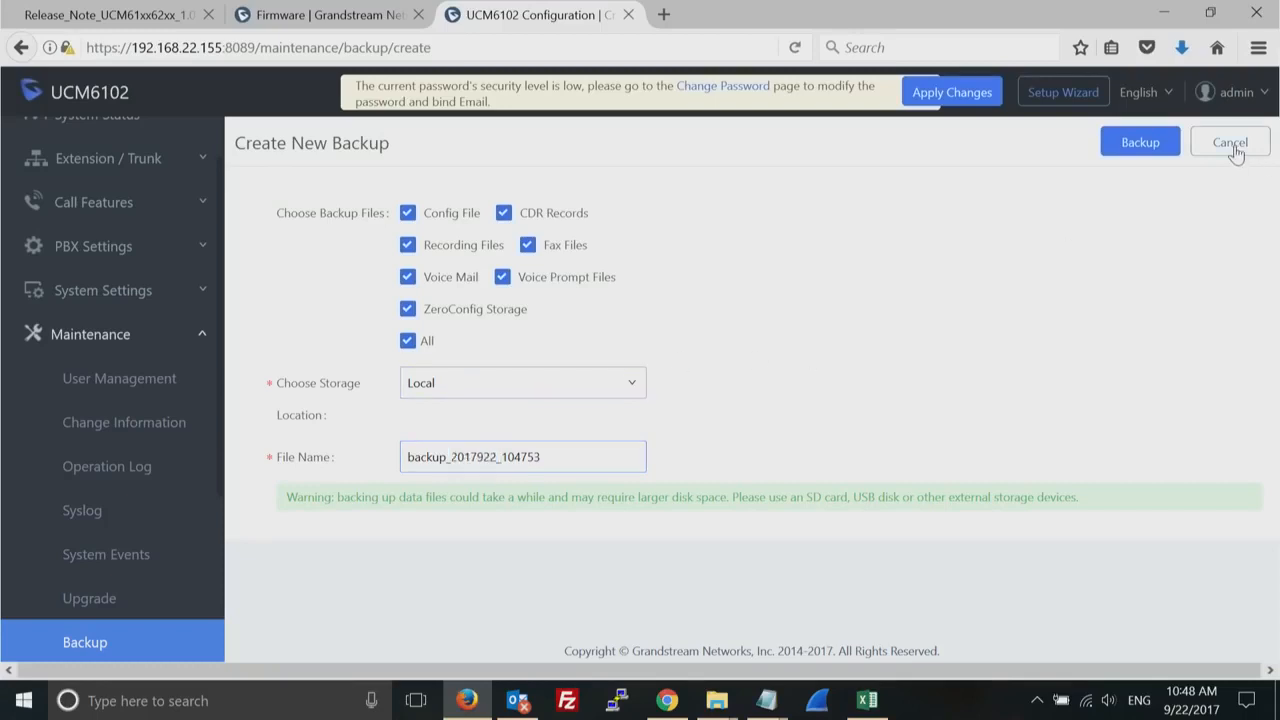
# - Enable the regular backup file and check the storage location options, keeping SFTP Server
pyautogui.click(476, 285)
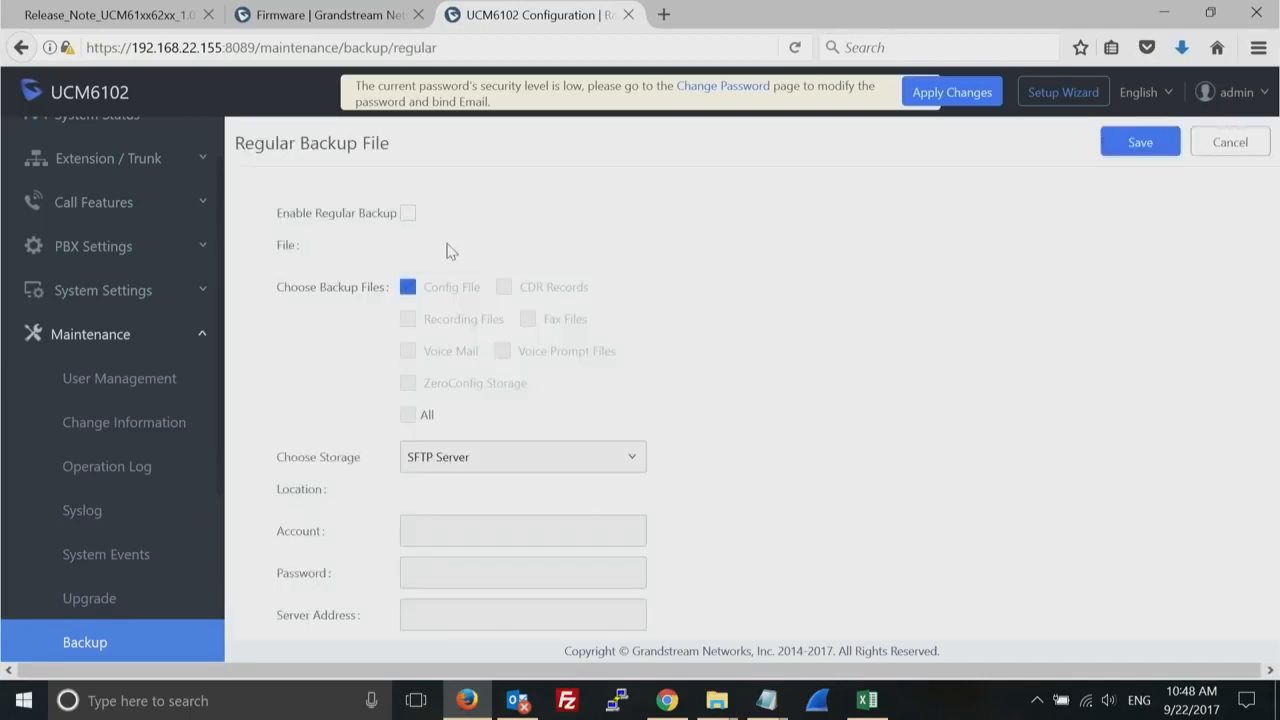
pyautogui.click(409, 215)
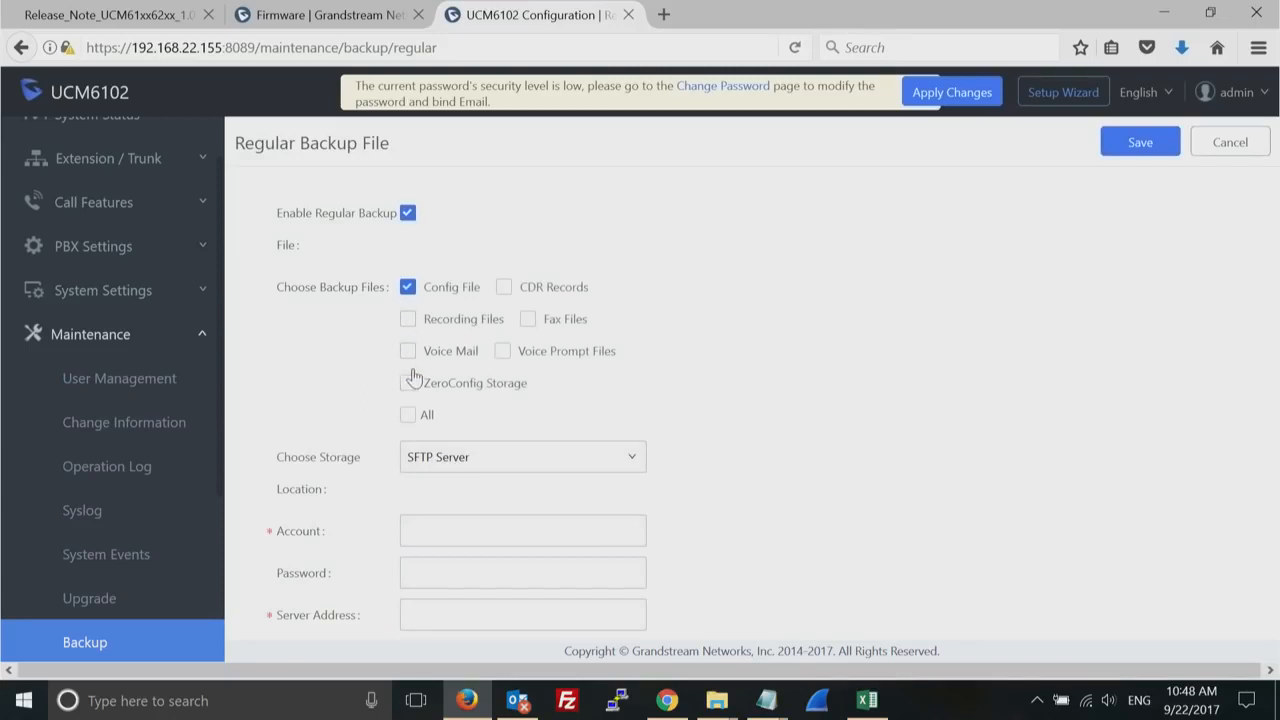
pyautogui.click(634, 461)
pyautogui.click(634, 459)
pyautogui.click(630, 458)
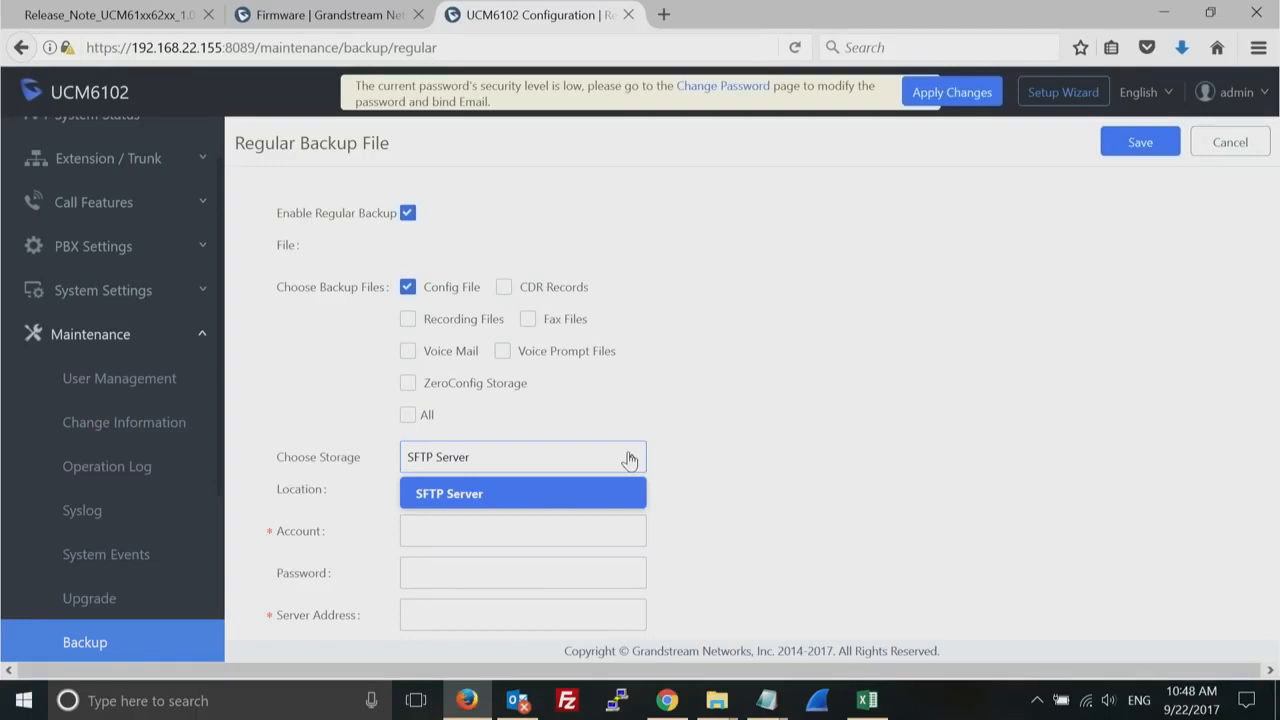
pyautogui.click(1188, 444)
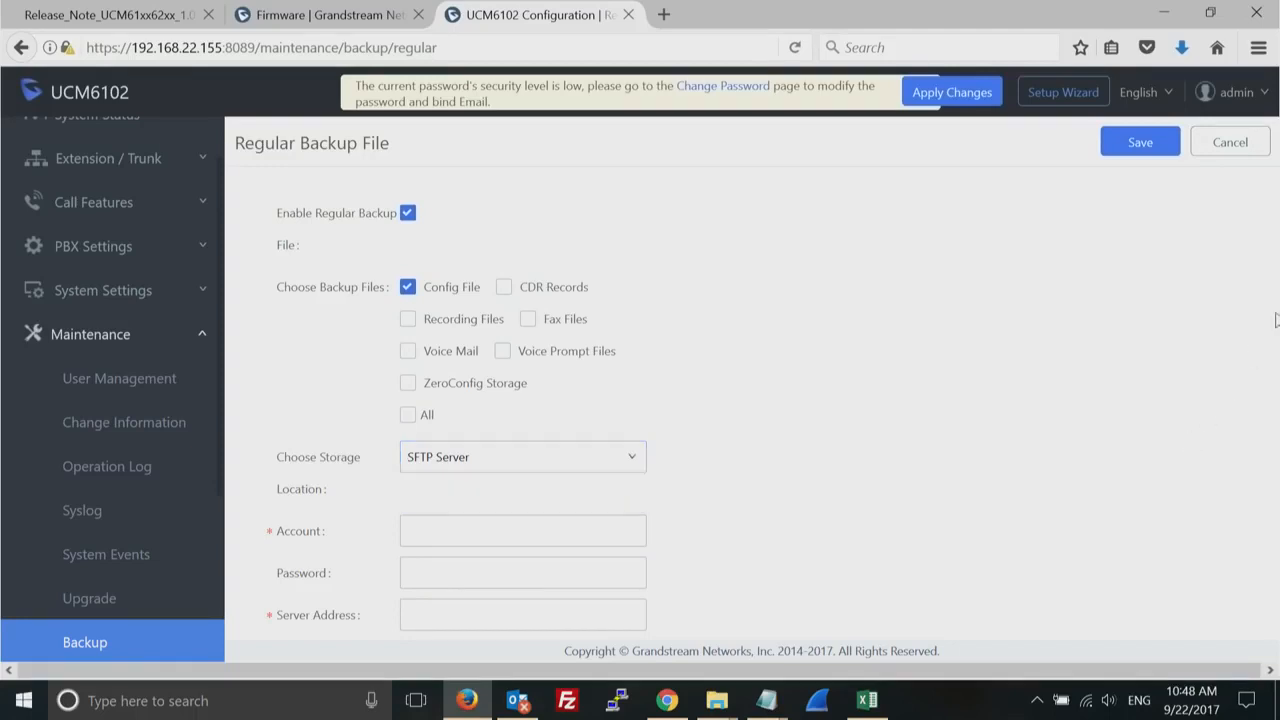
# - Review the account, password and server address fields for the SFTP backup, and cancel the regular backup setup
pyautogui.click(443, 615)
pyautogui.moveTo(737, 517); pyautogui.dragTo(740, 660)
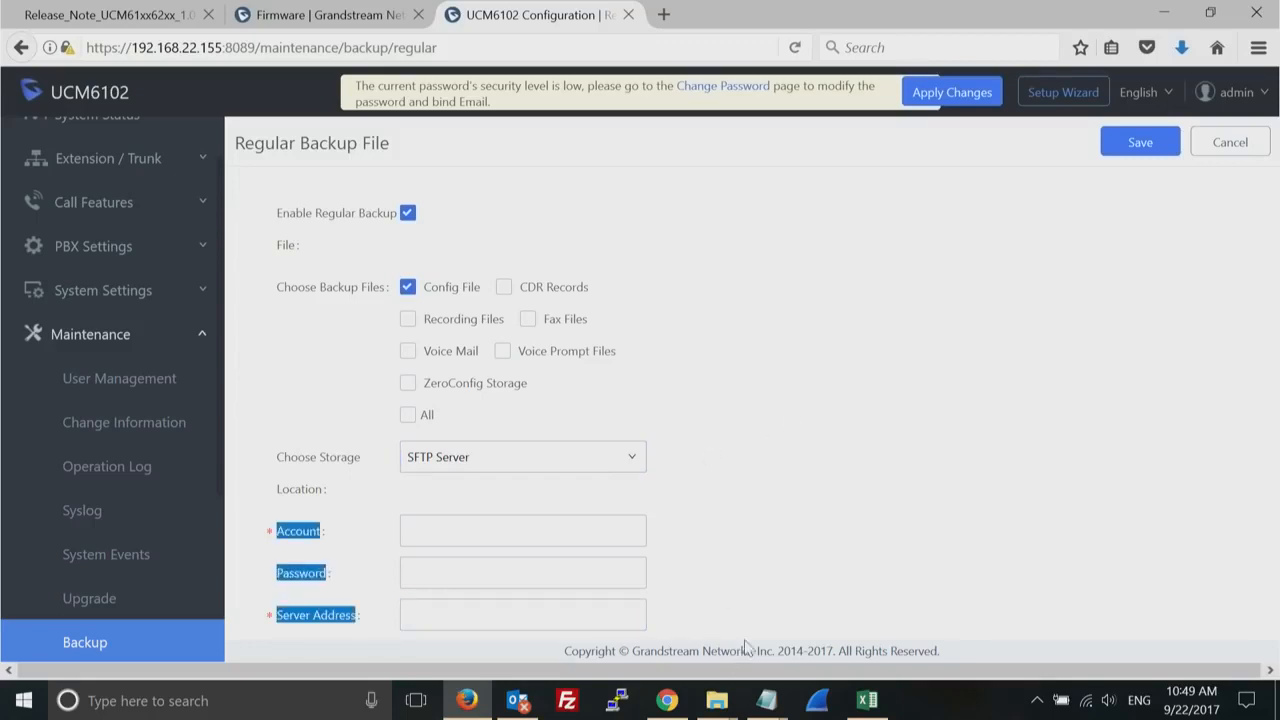
pyautogui.click(838, 426)
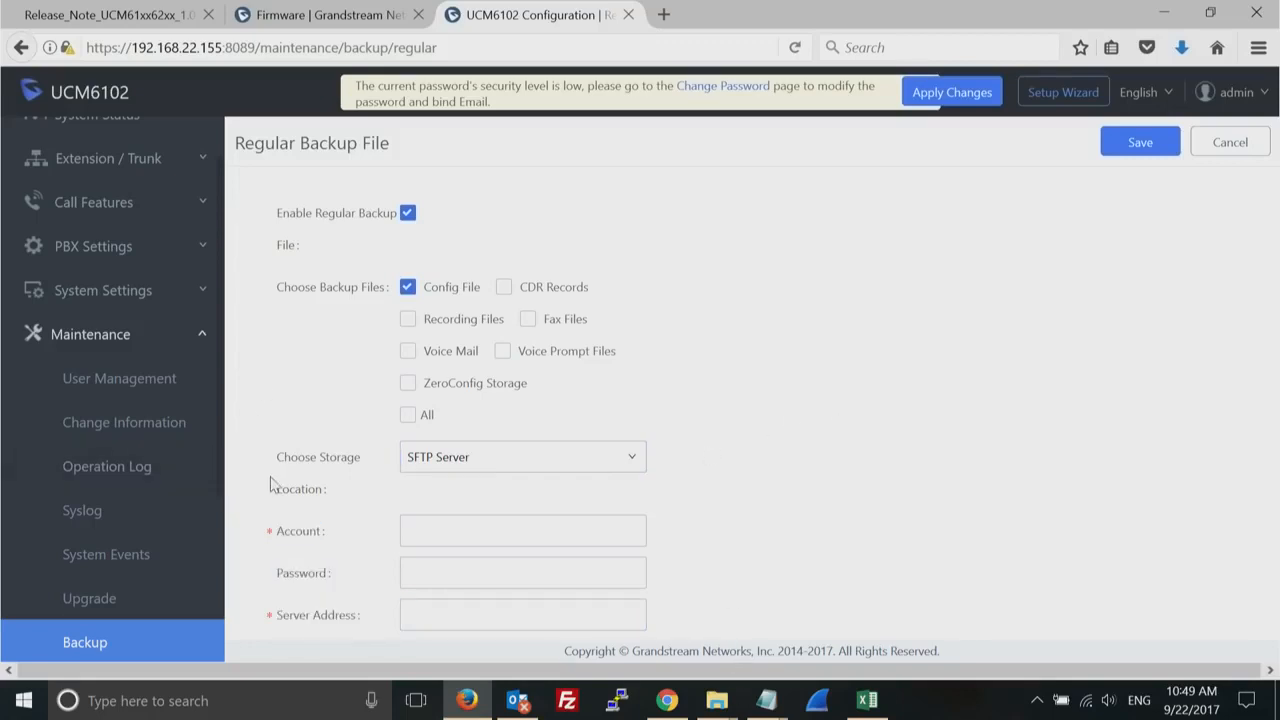
pyautogui.moveTo(279, 498); pyautogui.dragTo(300, 651)
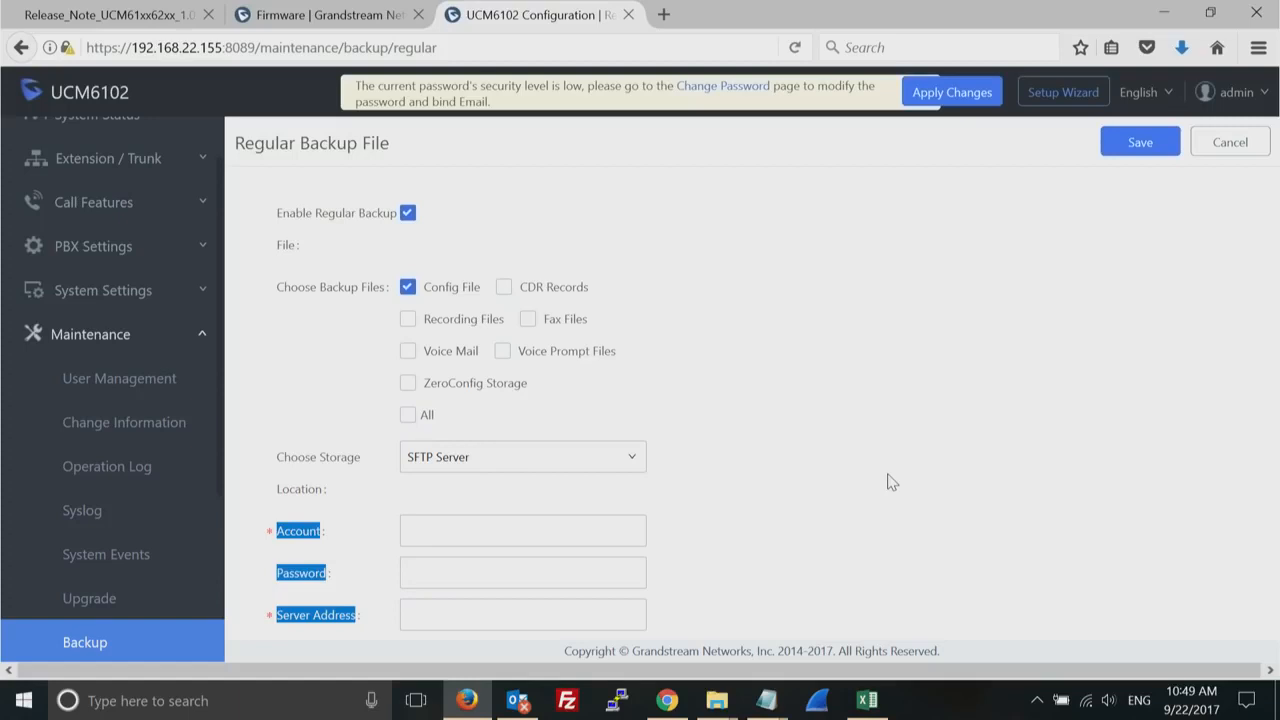
pyautogui.click(846, 443)
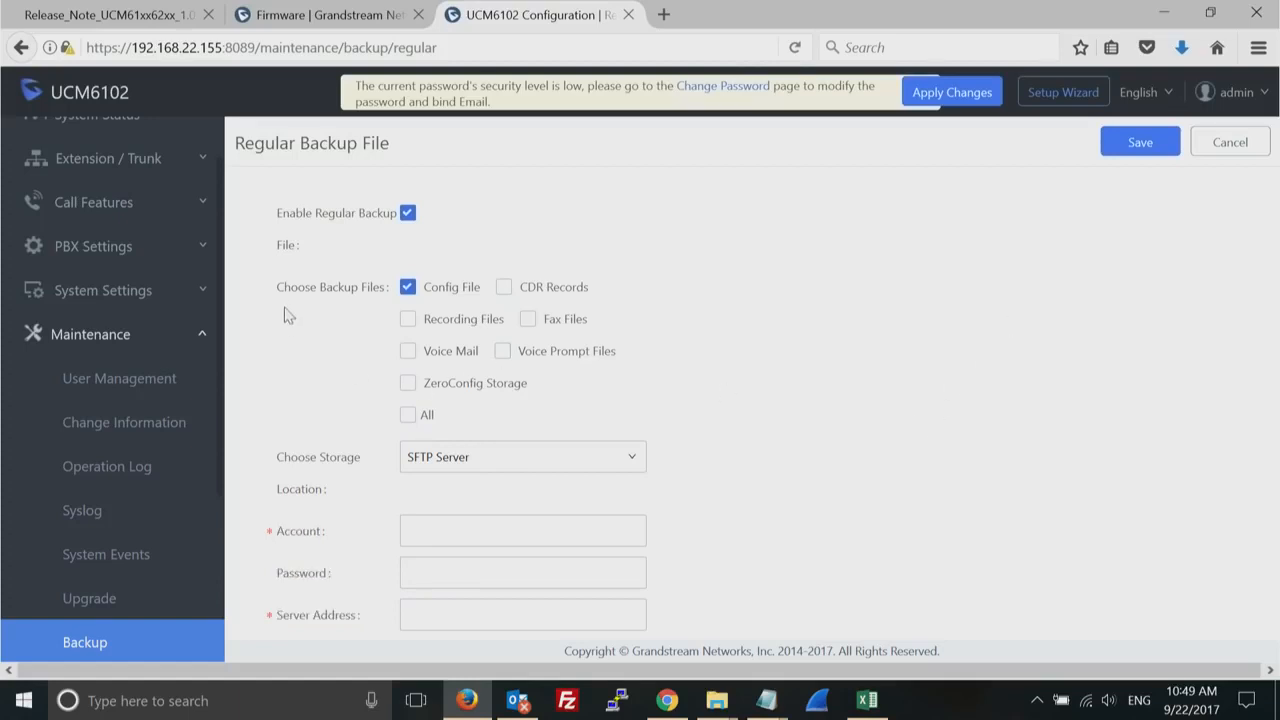
pyautogui.click(1234, 142)
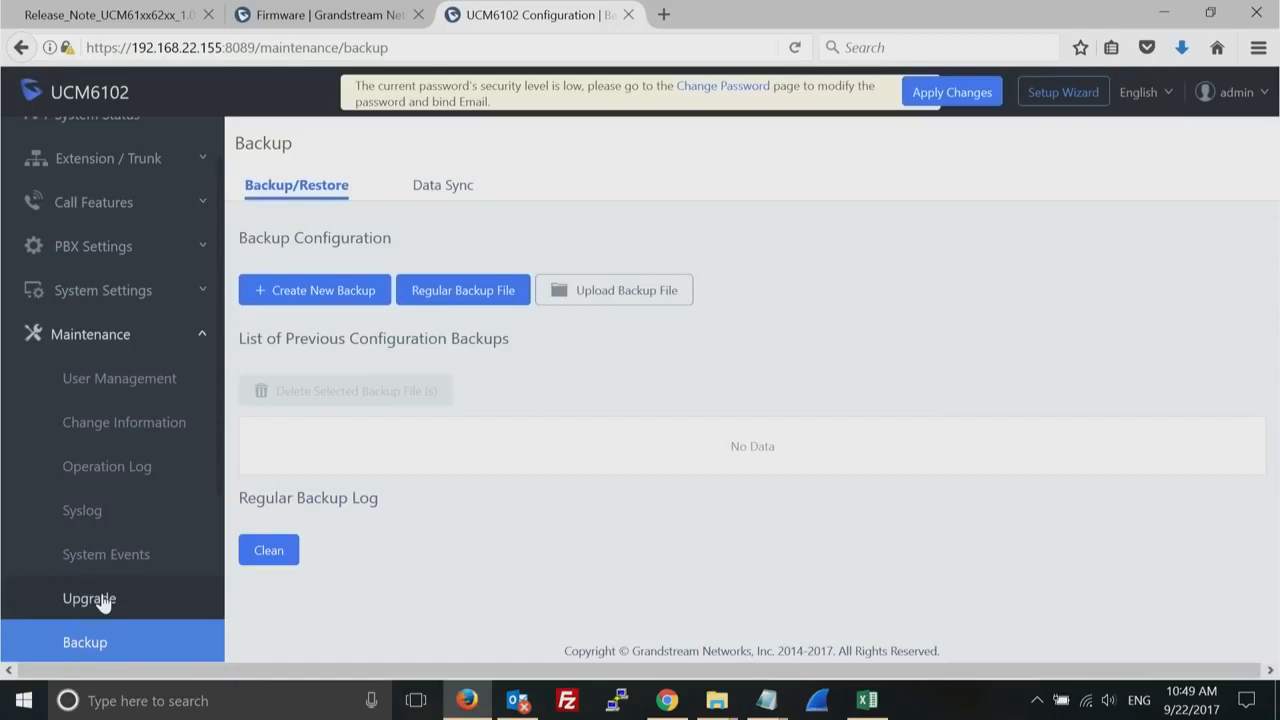
# - View the firmware upgrade settings, and review the CDR section's call records, recording files and API configuration
pyautogui.click(103, 602)
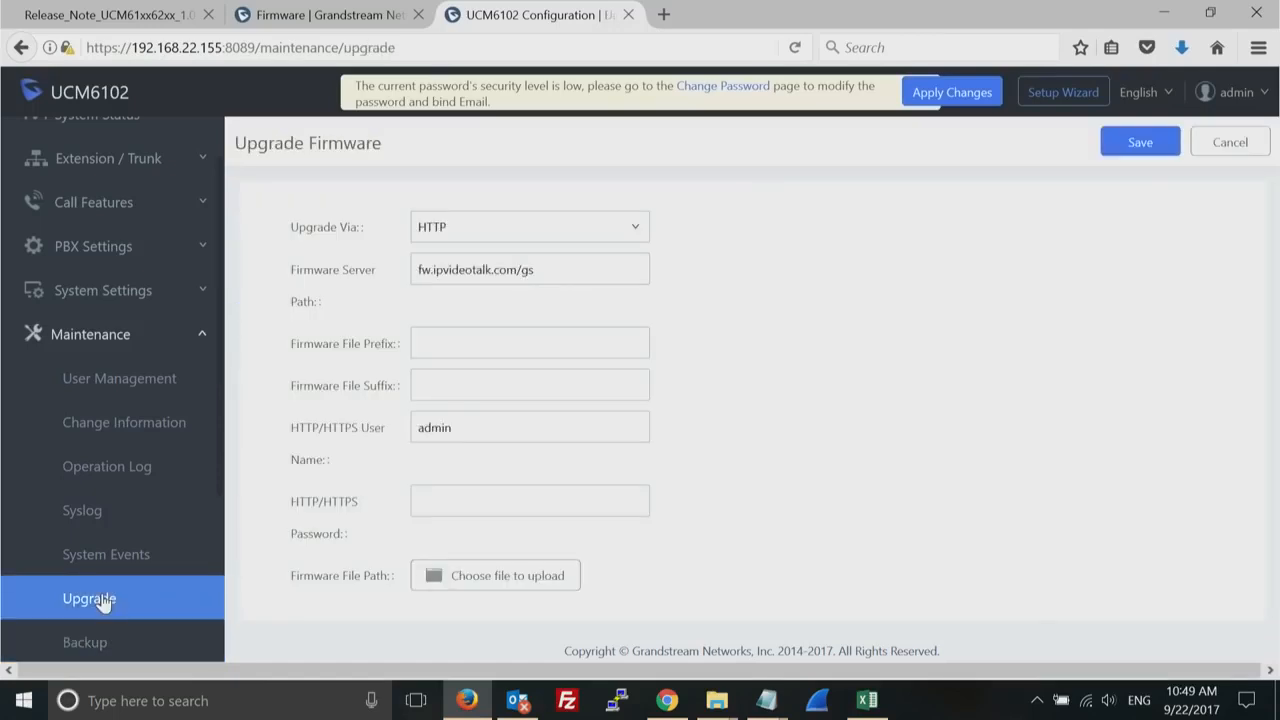
pyautogui.click(203, 340)
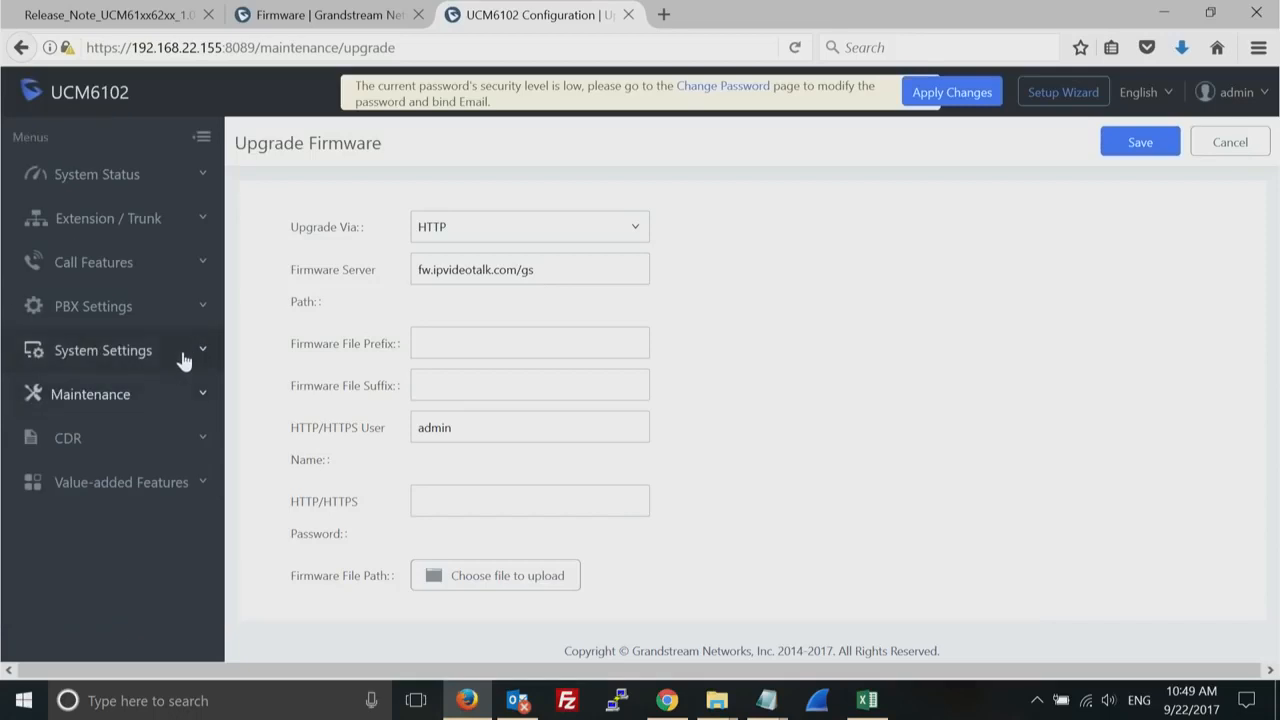
pyautogui.click(204, 443)
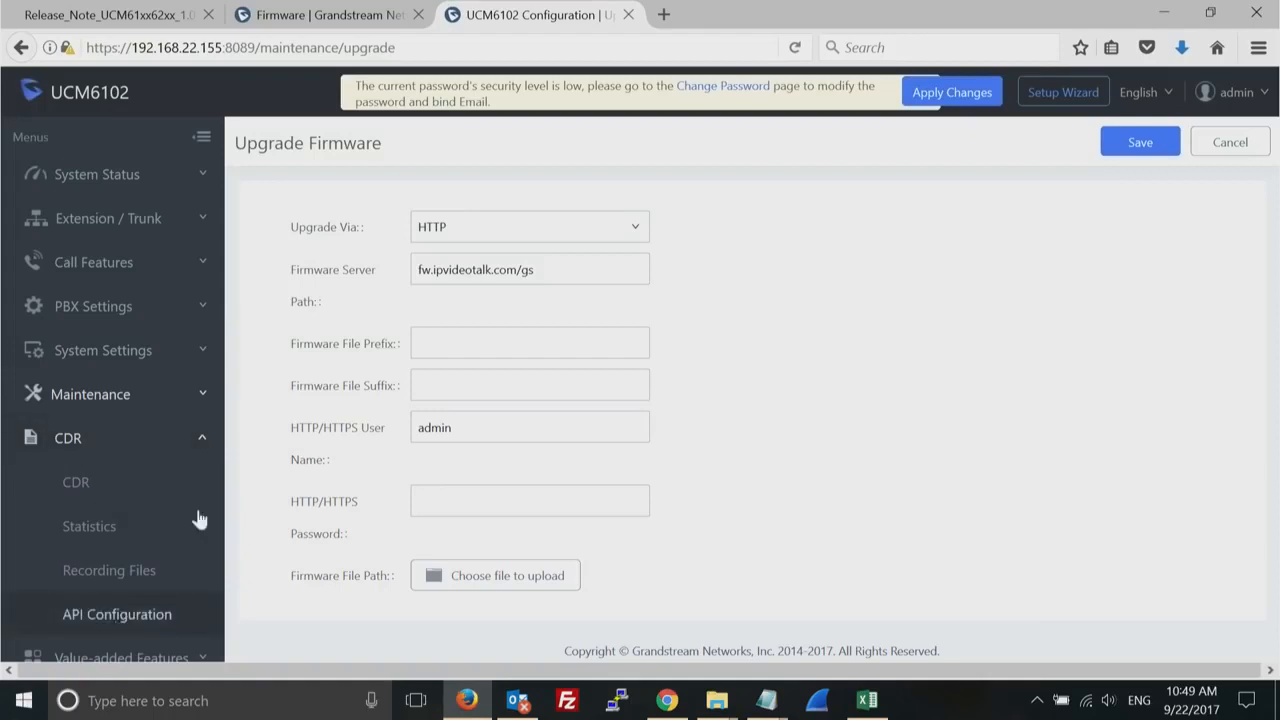
pyautogui.click(76, 484)
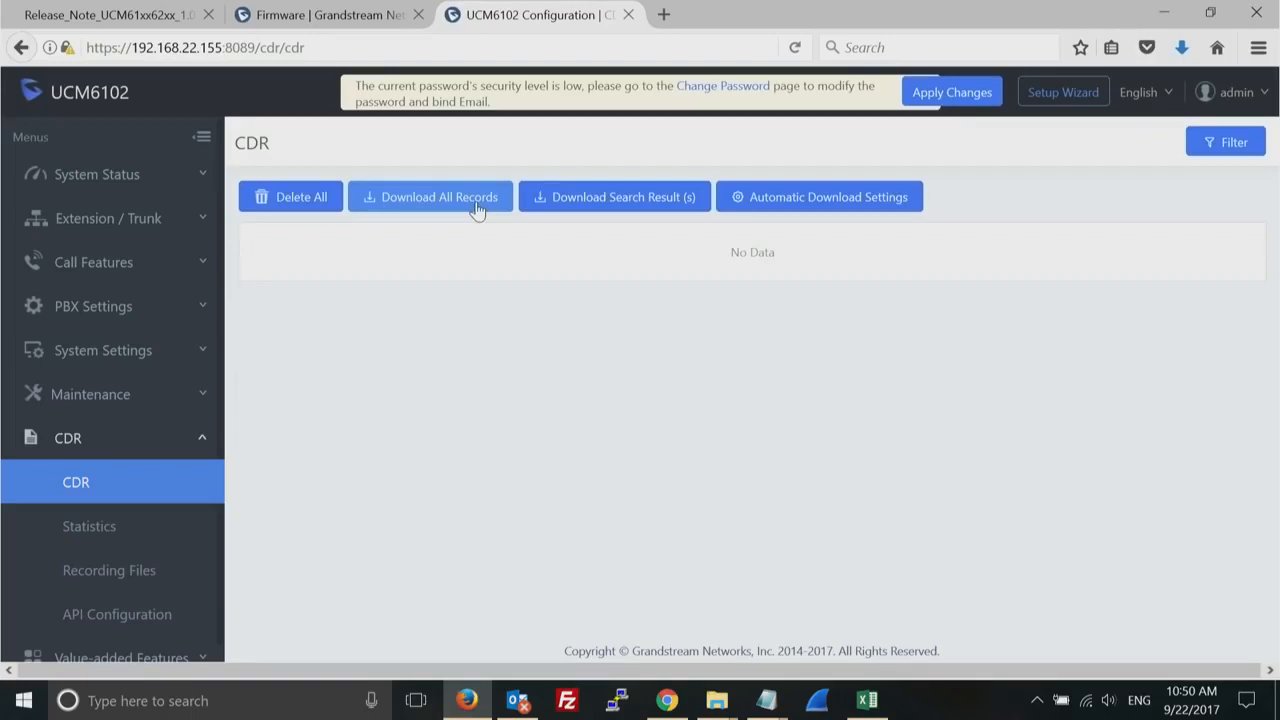
pyautogui.click(99, 572)
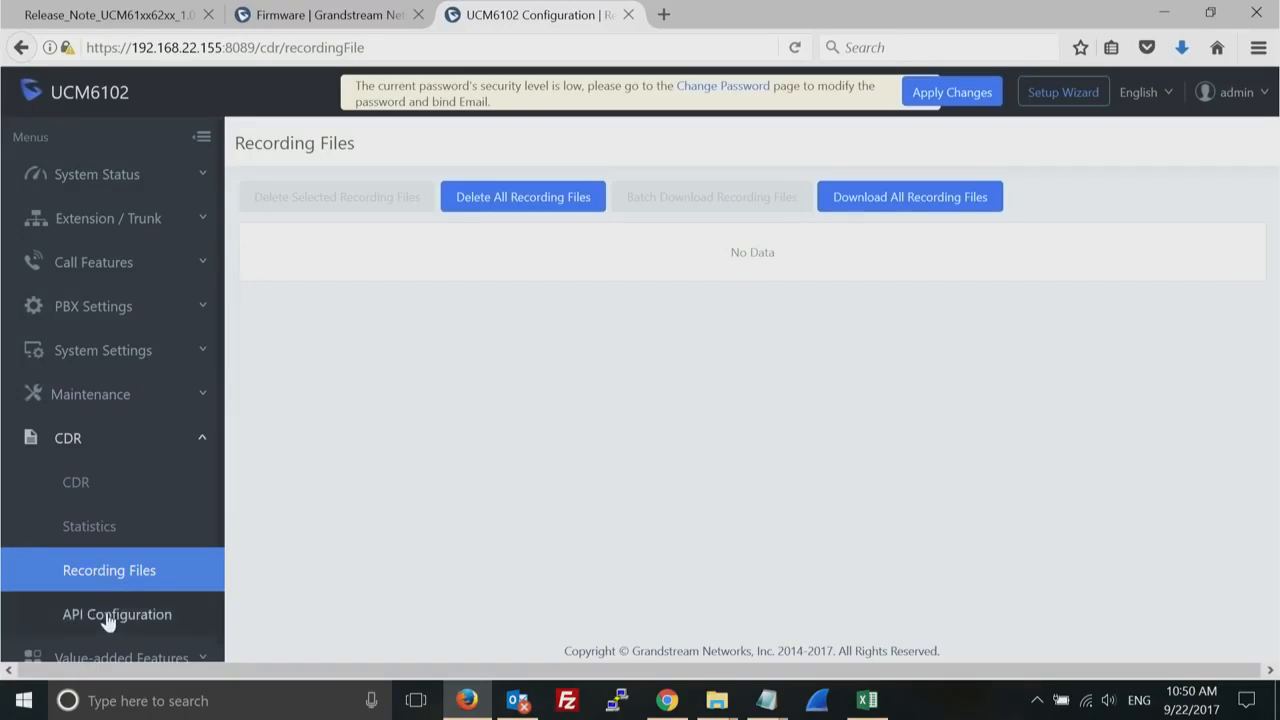
pyautogui.click(108, 620)
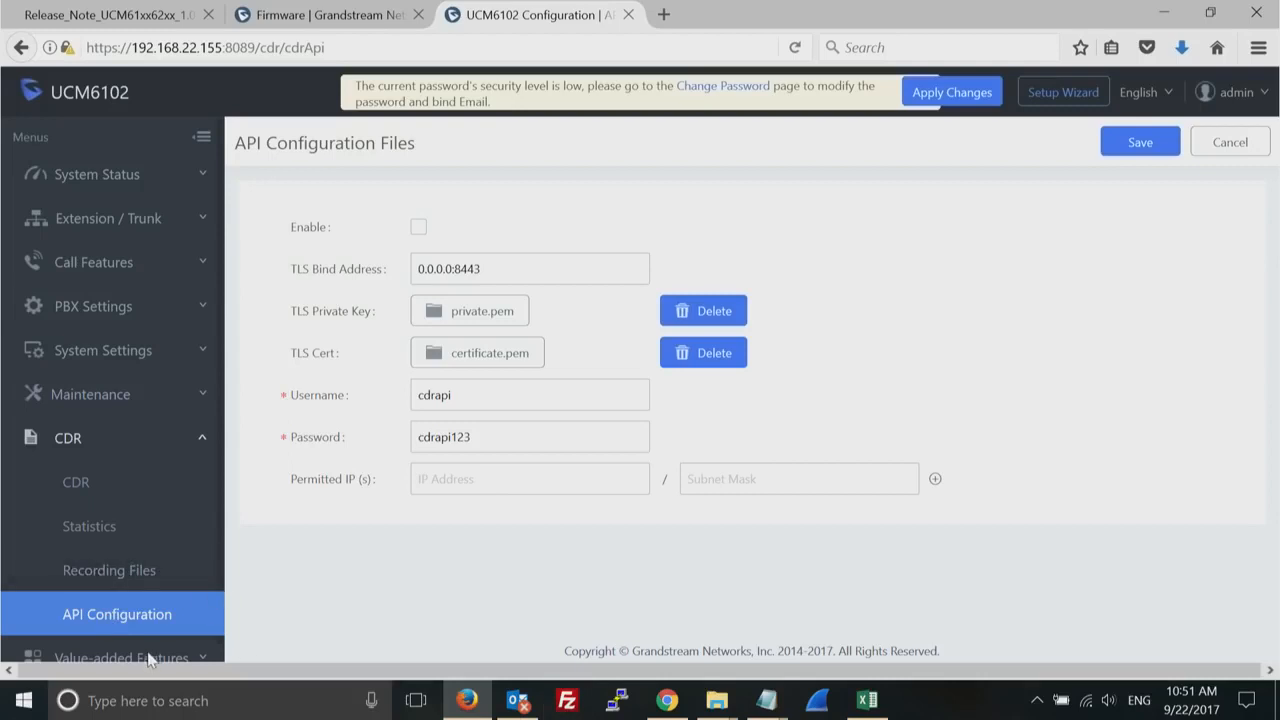
# - Review the value-added features' AMI user management page and the CTI Server port setting
pyautogui.click(205, 443)
pyautogui.click(203, 487)
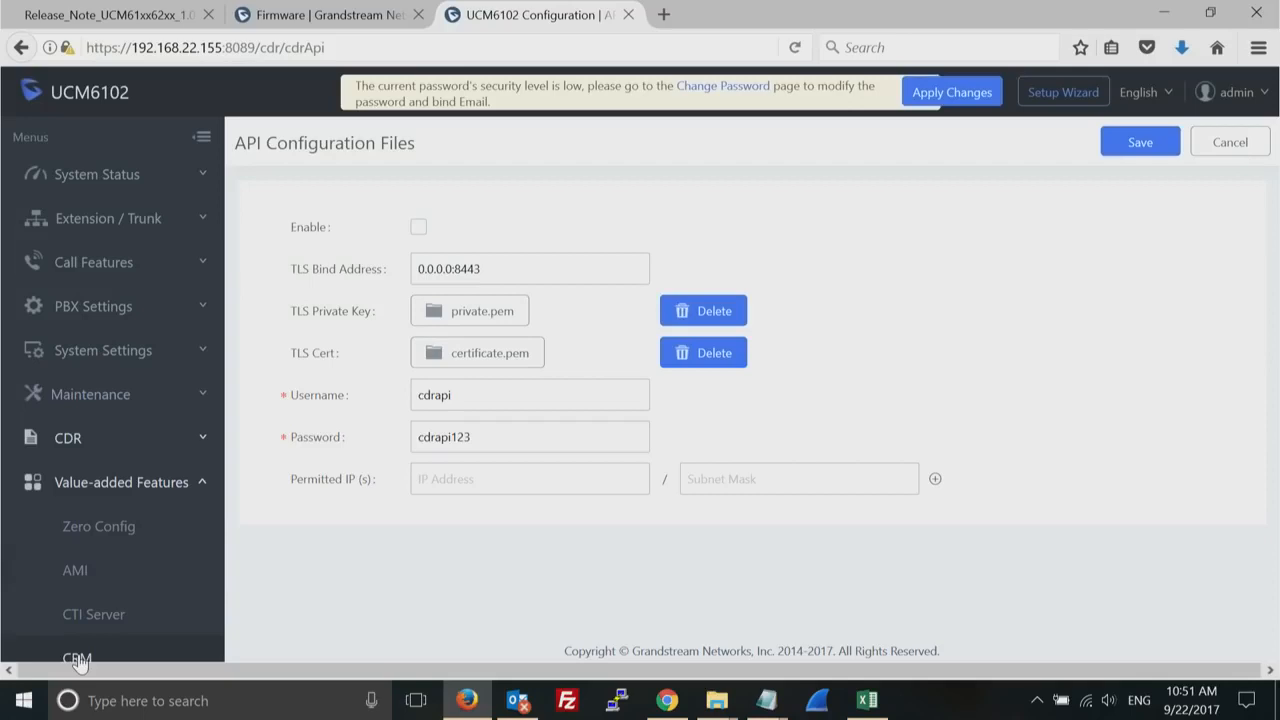
pyautogui.click(100, 578)
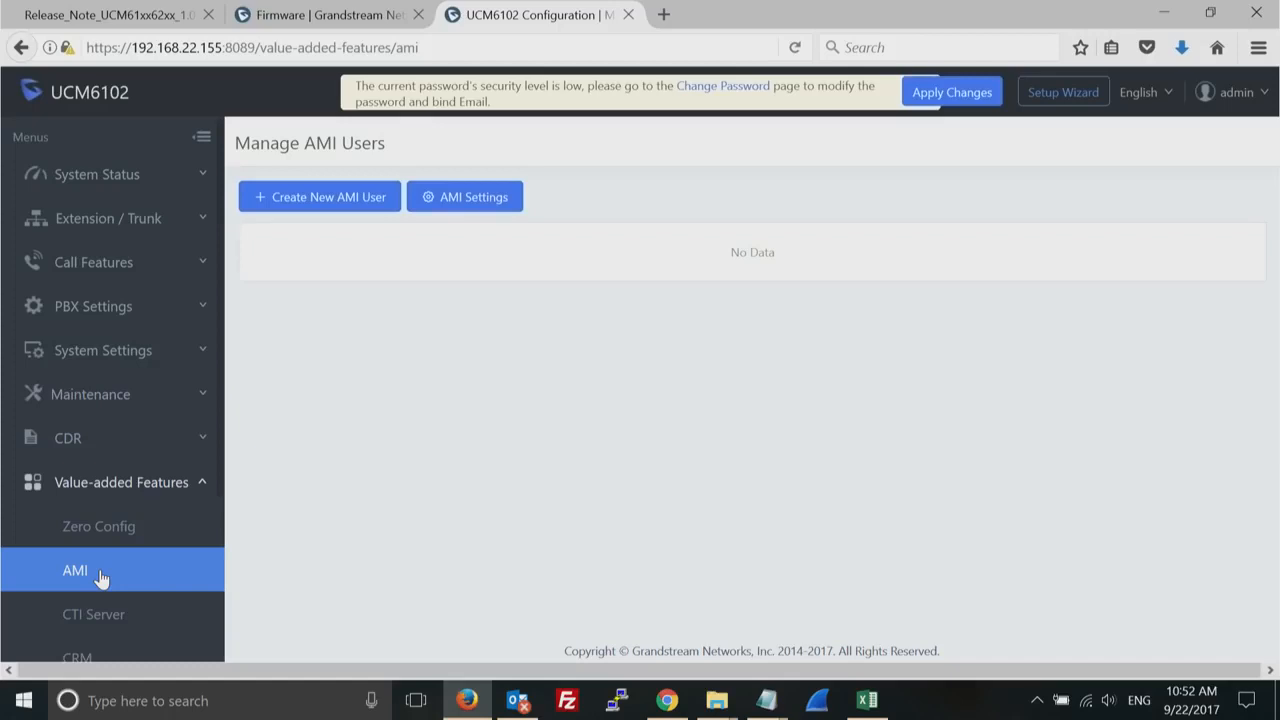
pyautogui.click(131, 628)
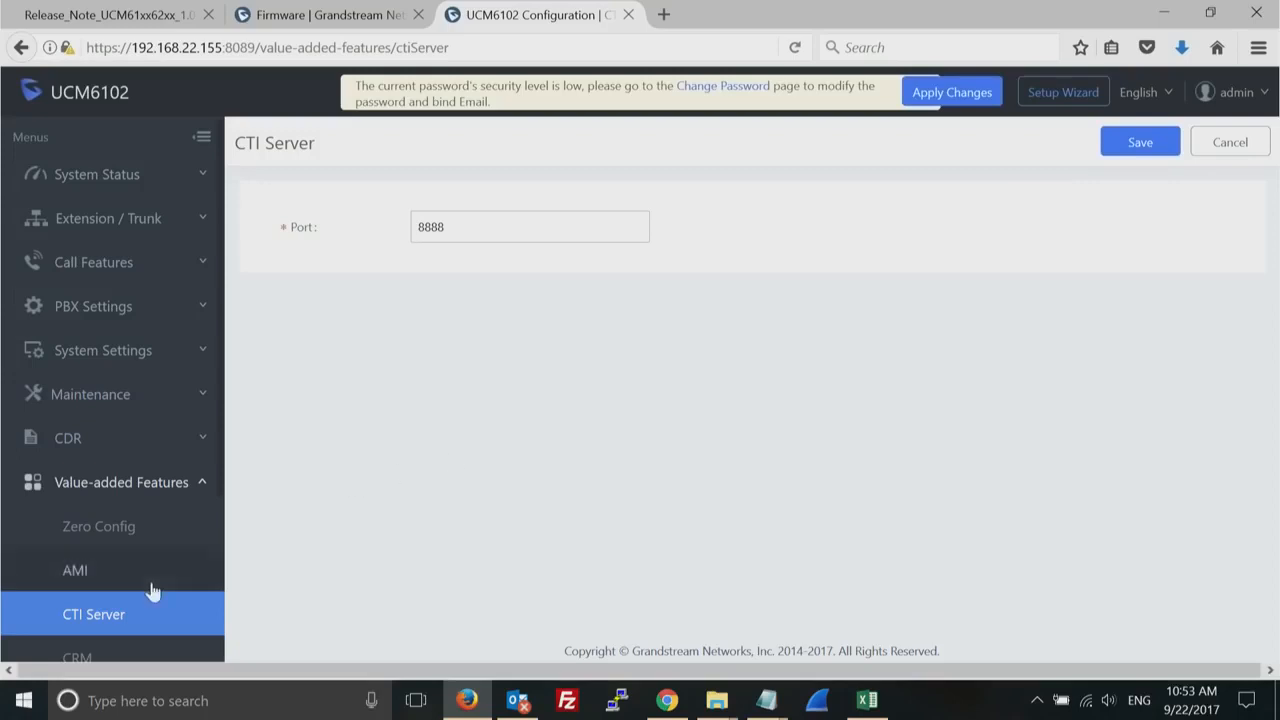
# - Check the available CRM systems in the CRM settings, and select Salesforce to view its unknown-number and contact lookup options
pyautogui.click(78, 658)
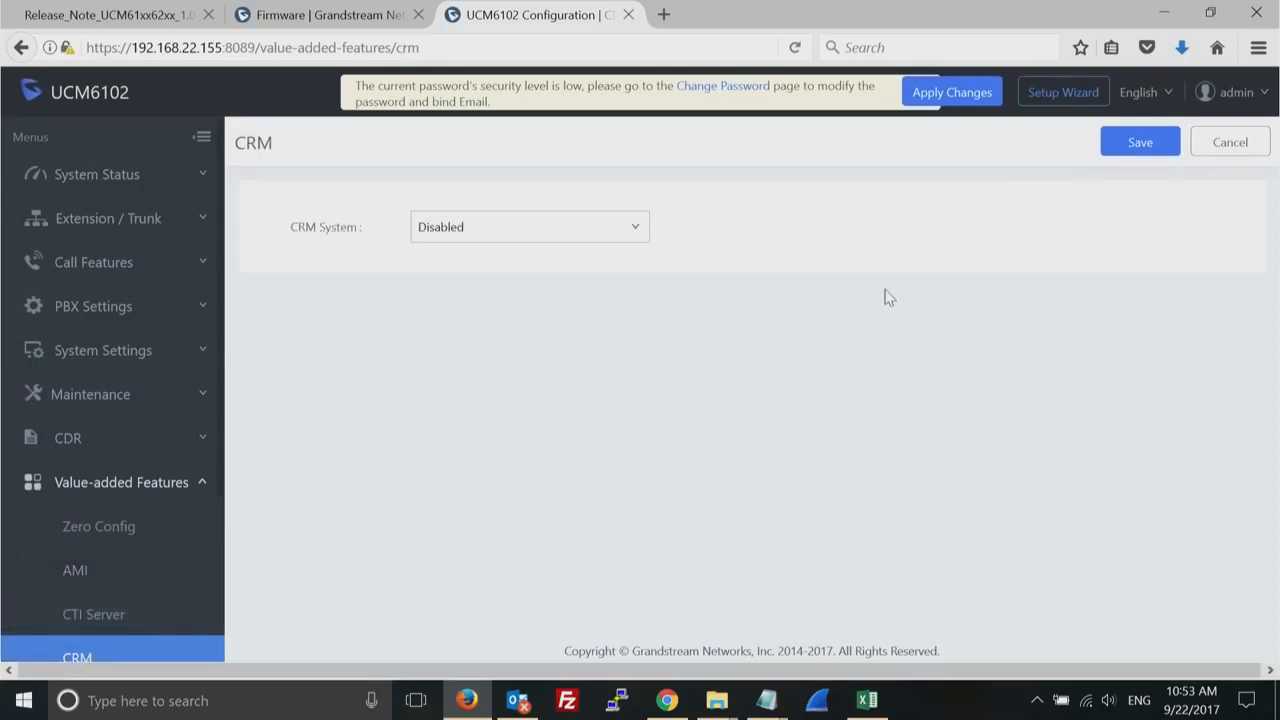
pyautogui.click(634, 231)
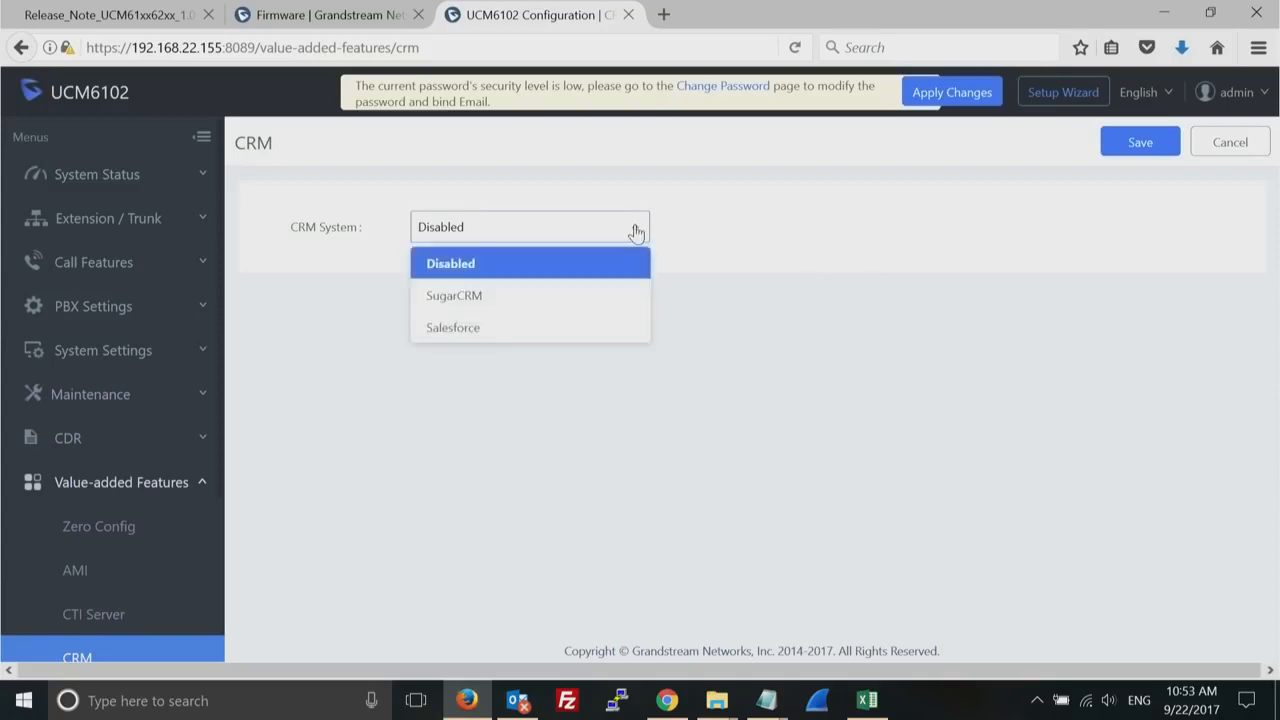
pyautogui.click(557, 325)
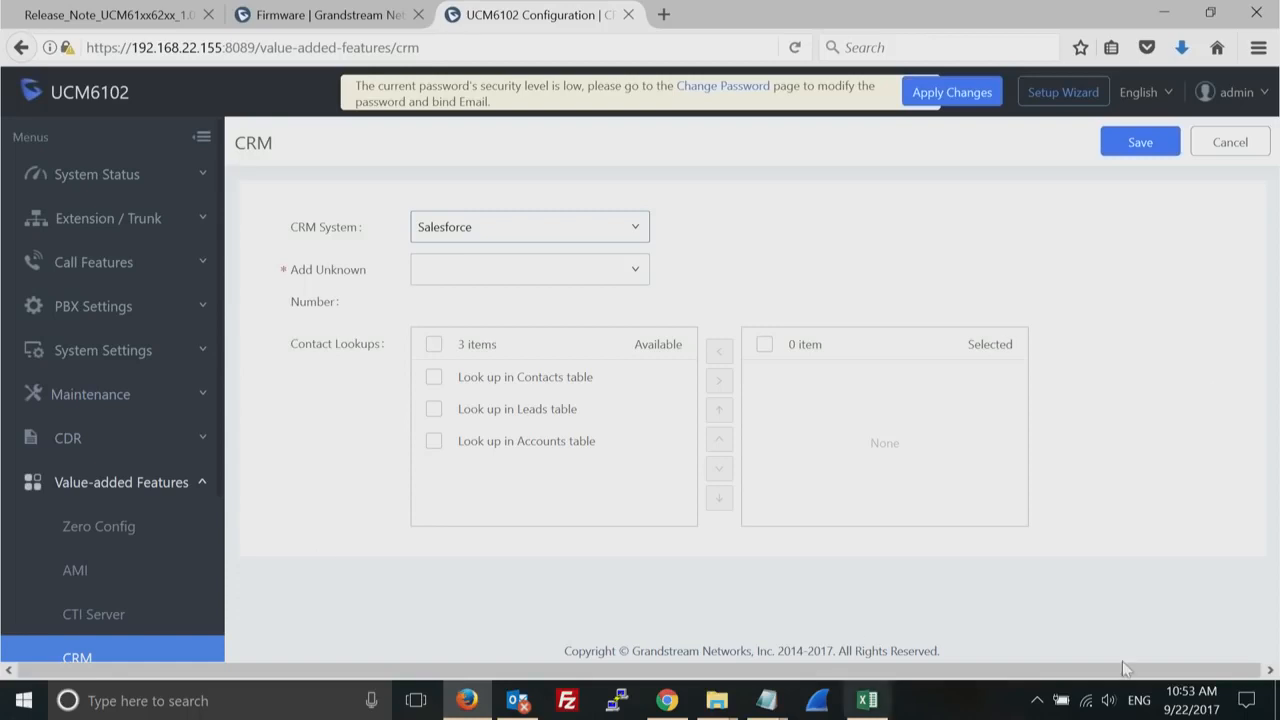
# - Return to the system status dashboard to view equipment capacity, resource usage and PBX status
pyautogui.click(198, 483)
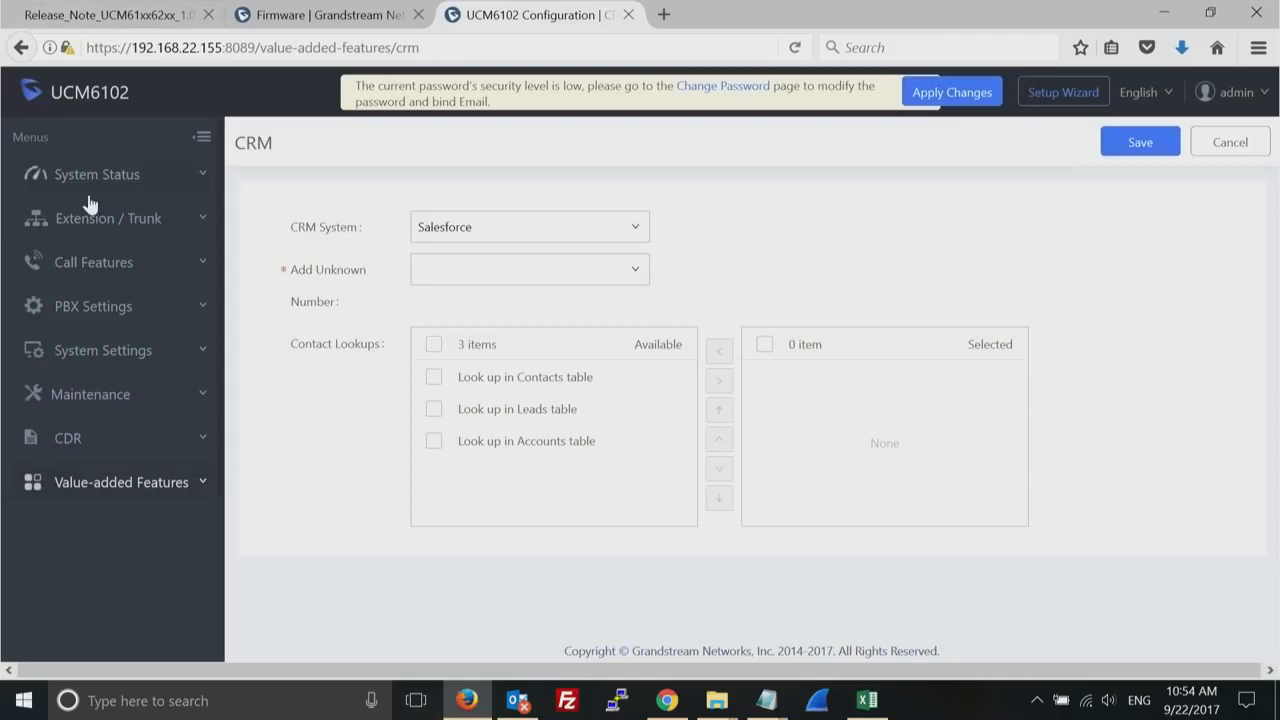
pyautogui.click(140, 178)
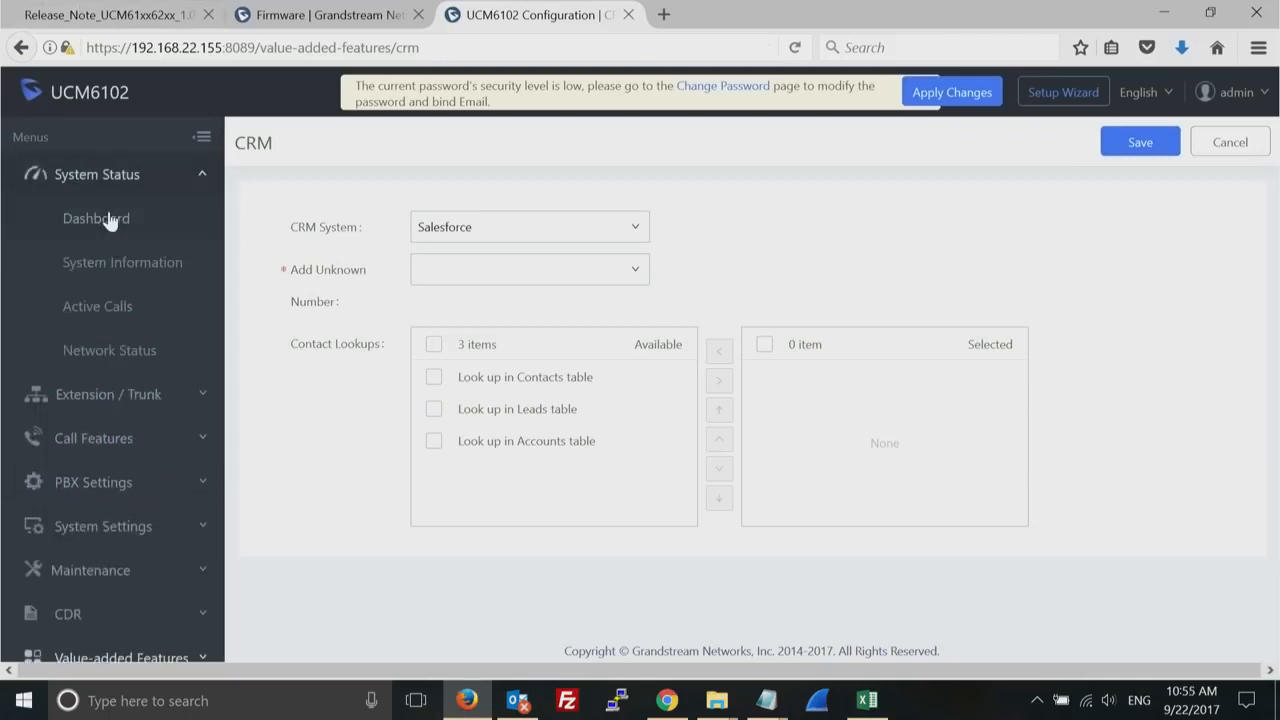
pyautogui.click(110, 221)
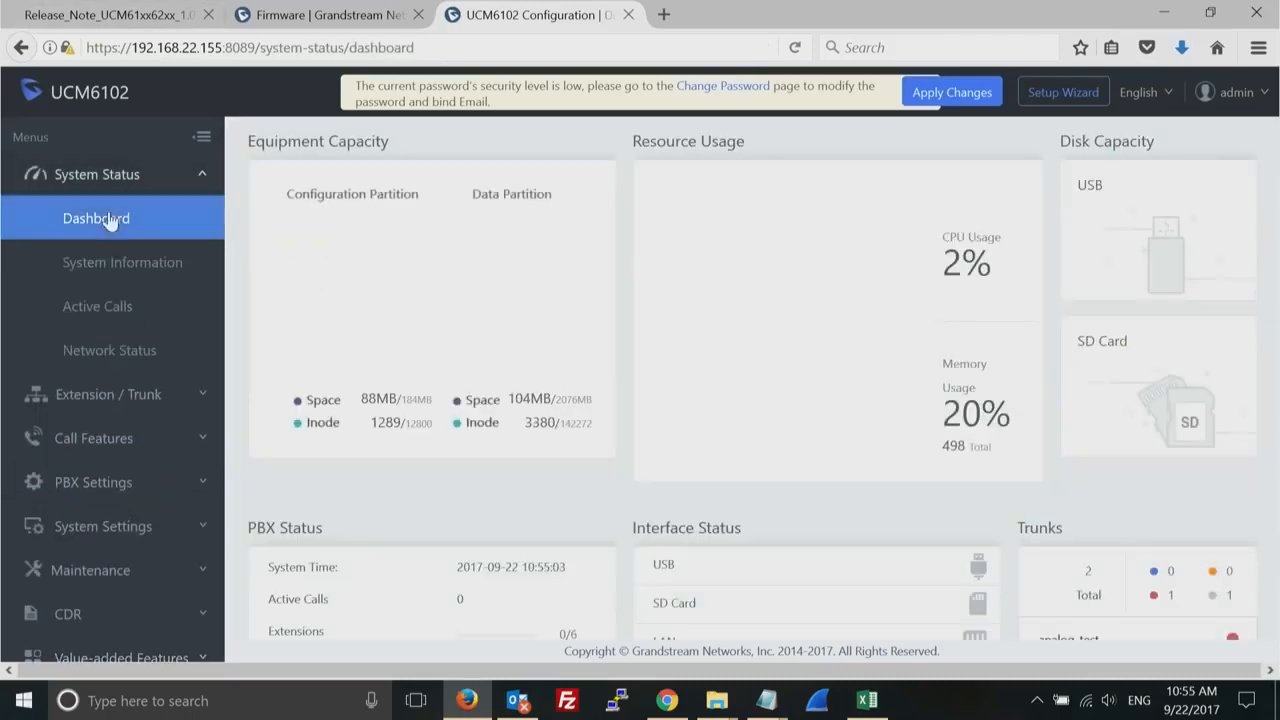
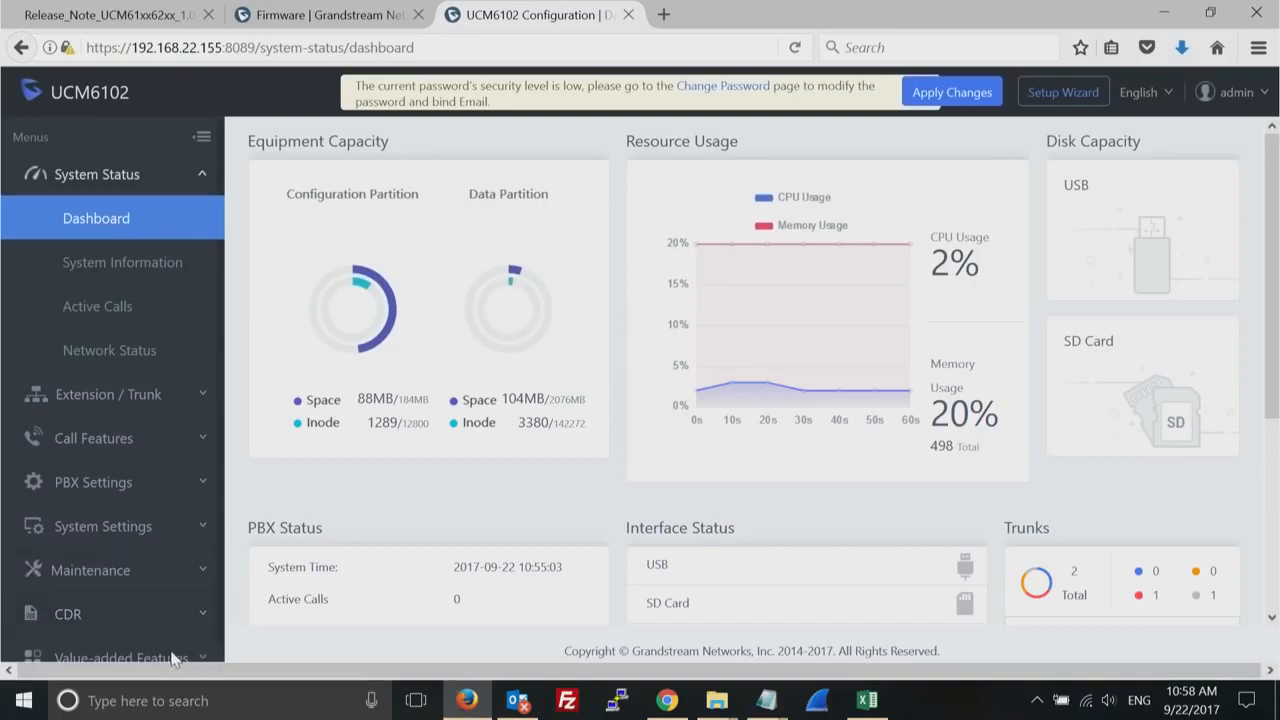
# - Expand the CDR section and reduce the browser page zoom to 90%
pyautogui.click(57, 617)
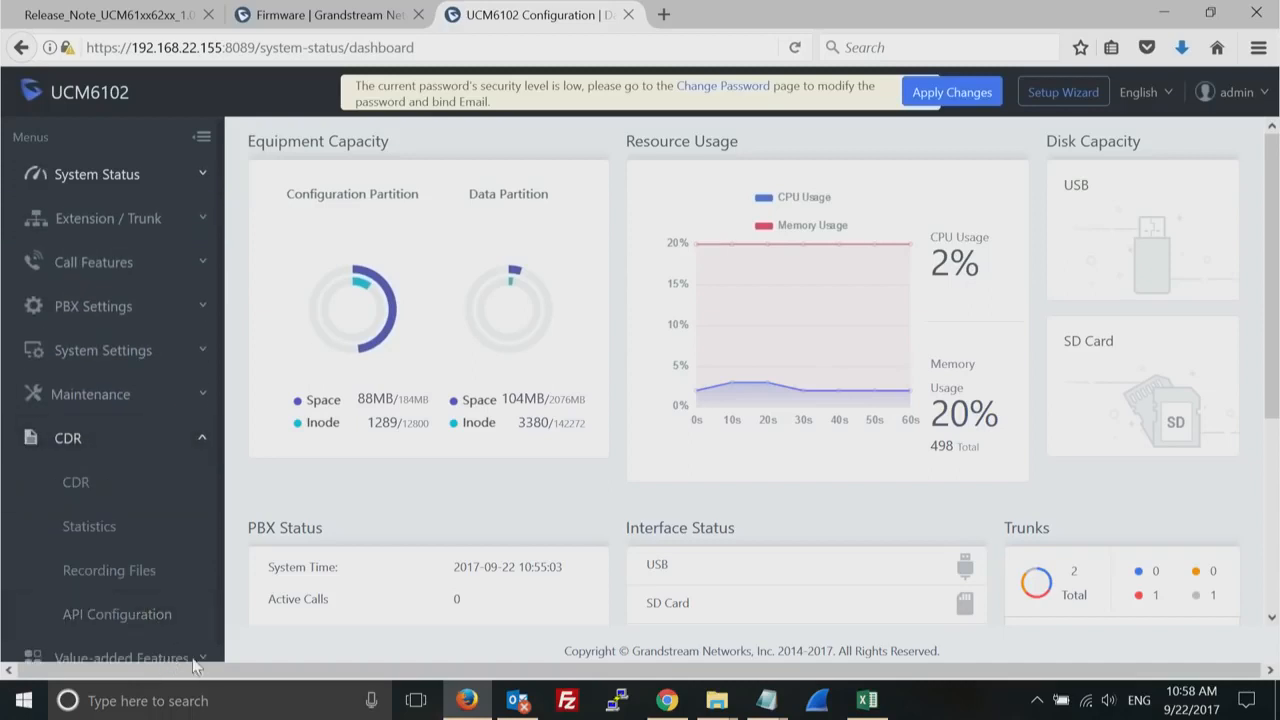
pyautogui.click(1258, 48)
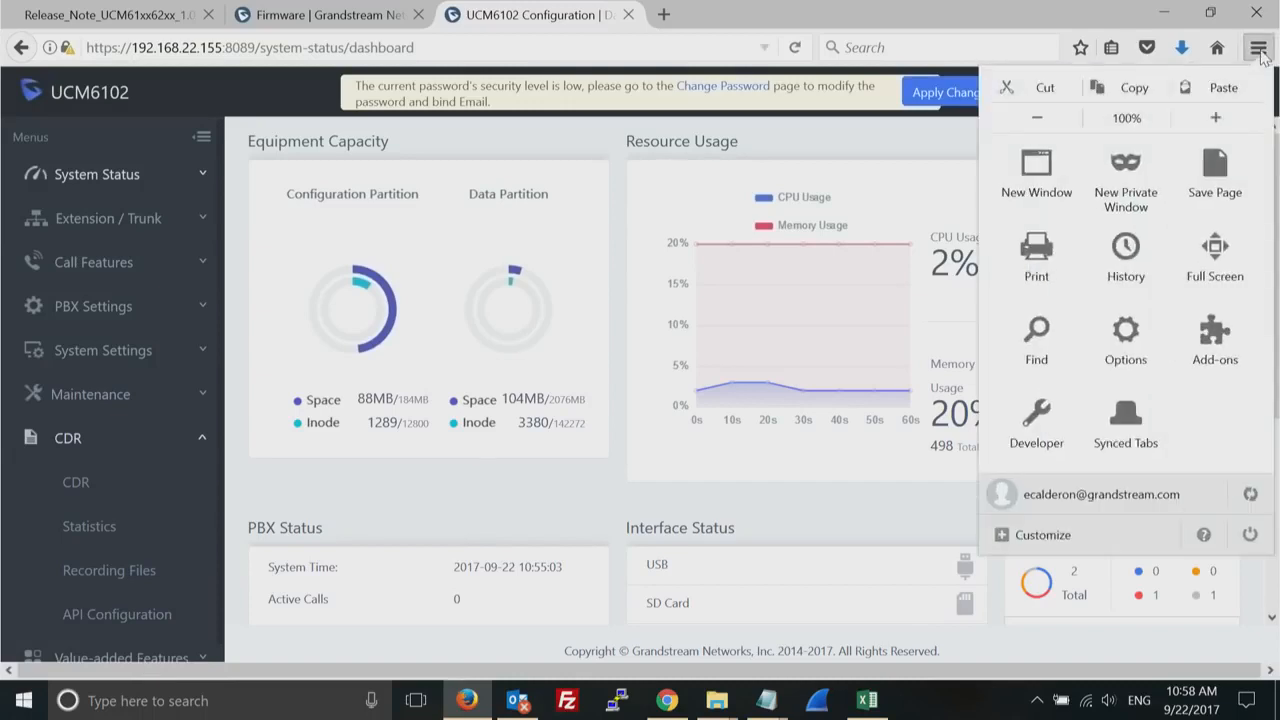
pyautogui.click(1040, 118)
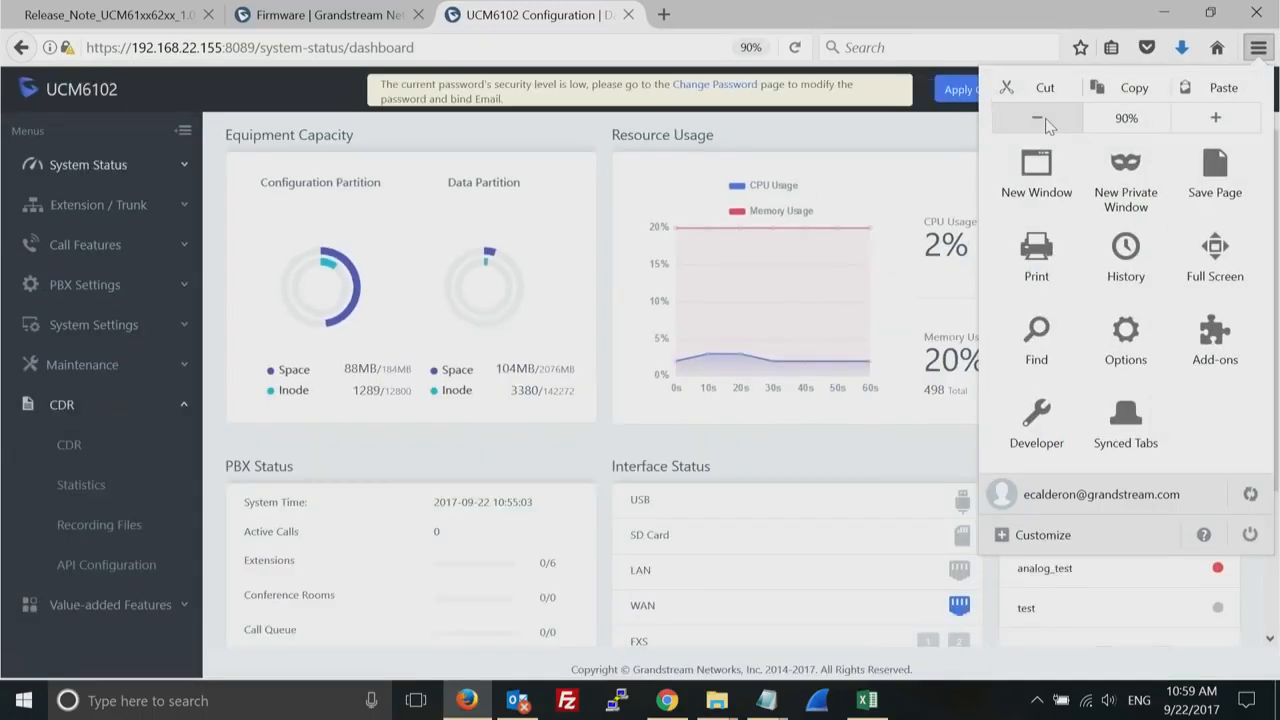
# - View the PMS basic settings under the value-added features and check which PMS modules can be chosen
pyautogui.click(63, 408)
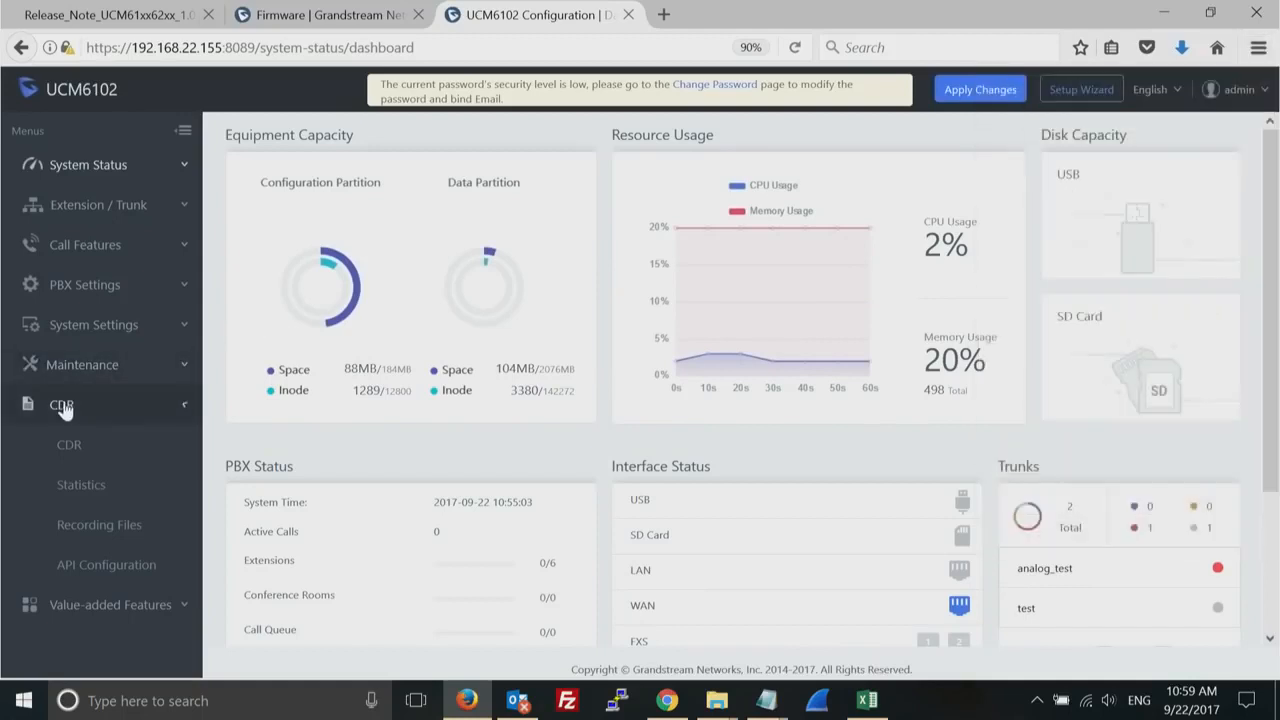
pyautogui.click(63, 408)
pyautogui.click(110, 450)
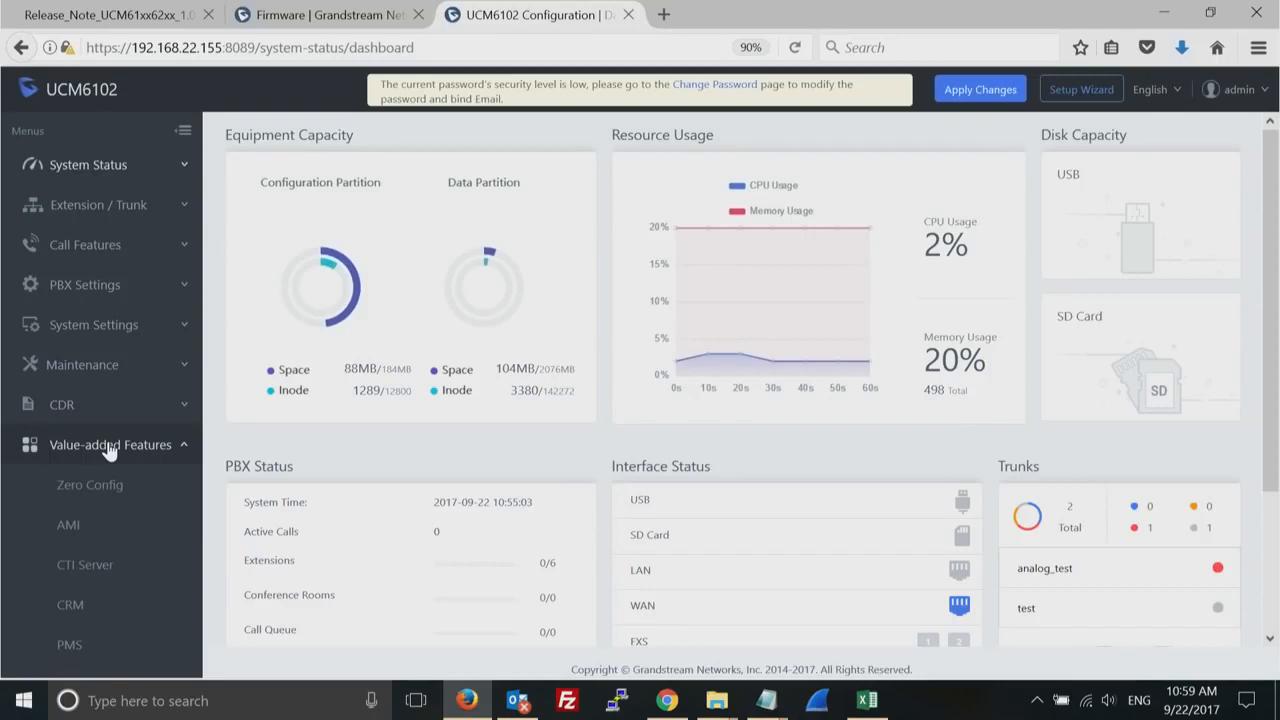
pyautogui.click(69, 648)
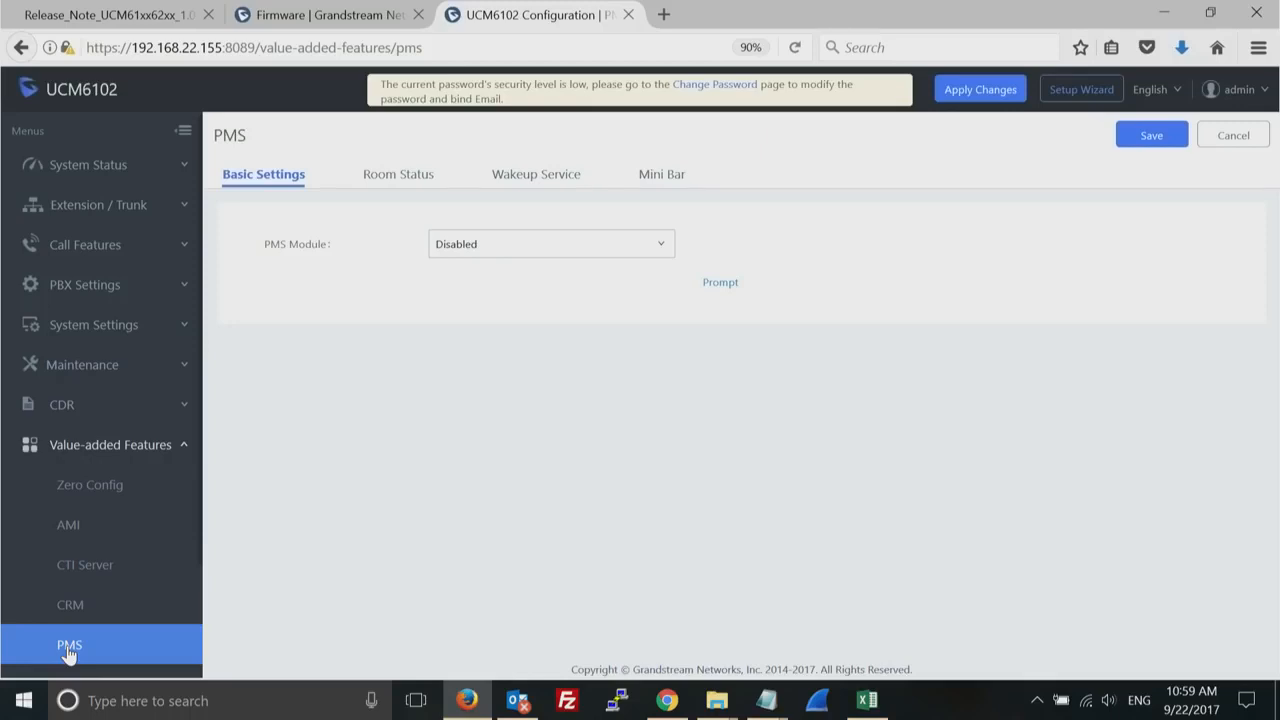
pyautogui.click(659, 252)
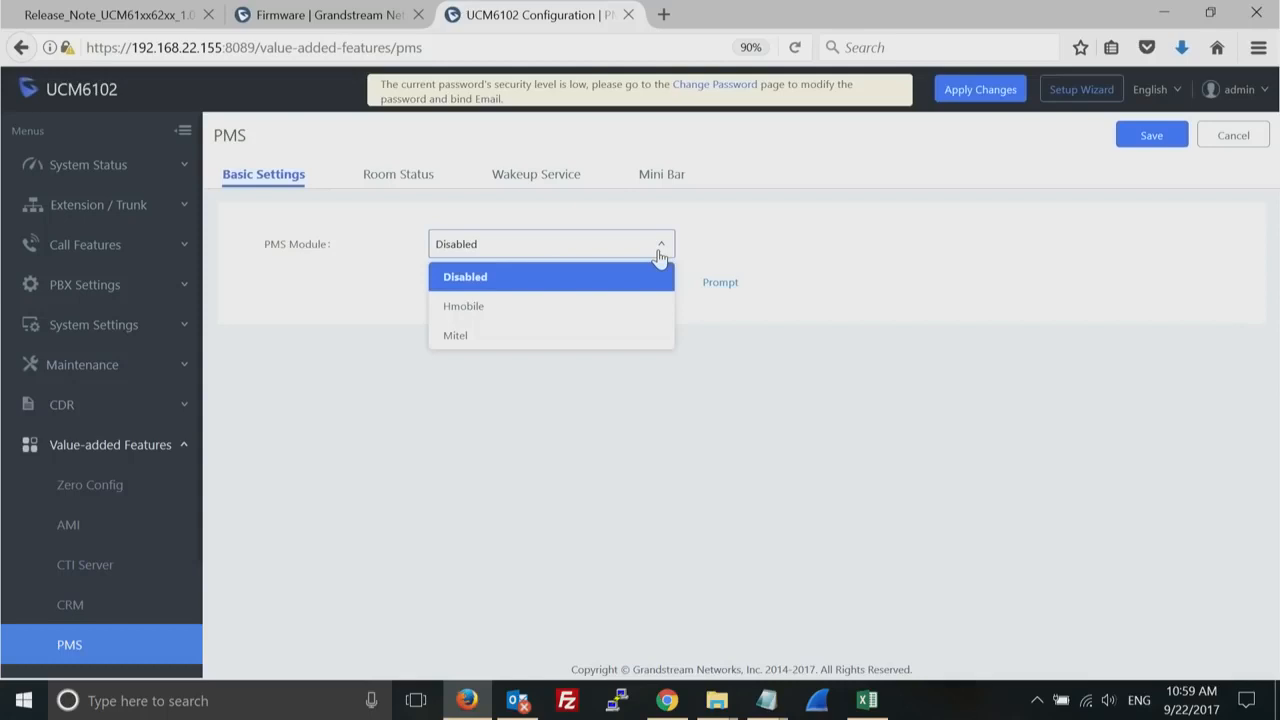
pyautogui.click(470, 433)
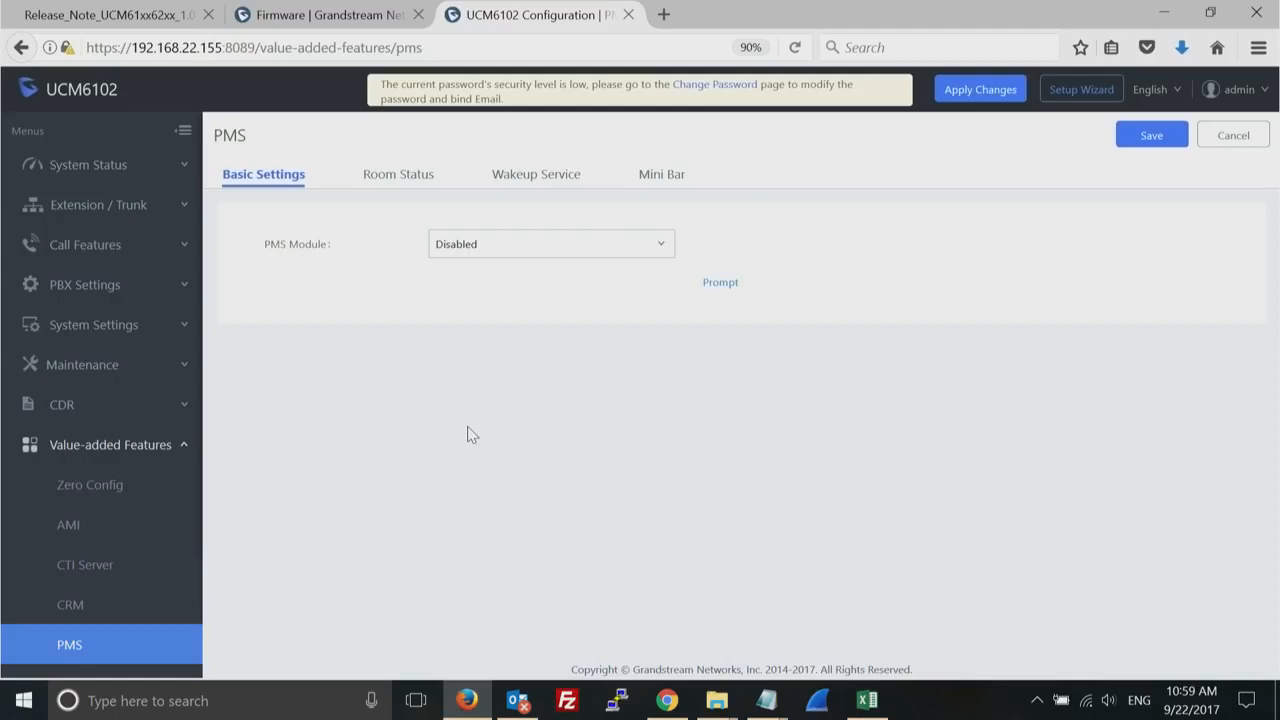
# - Review the PMS room status, wakeup service and mini bar pages, and recheck the module choices in the basic settings
pyautogui.click(405, 183)
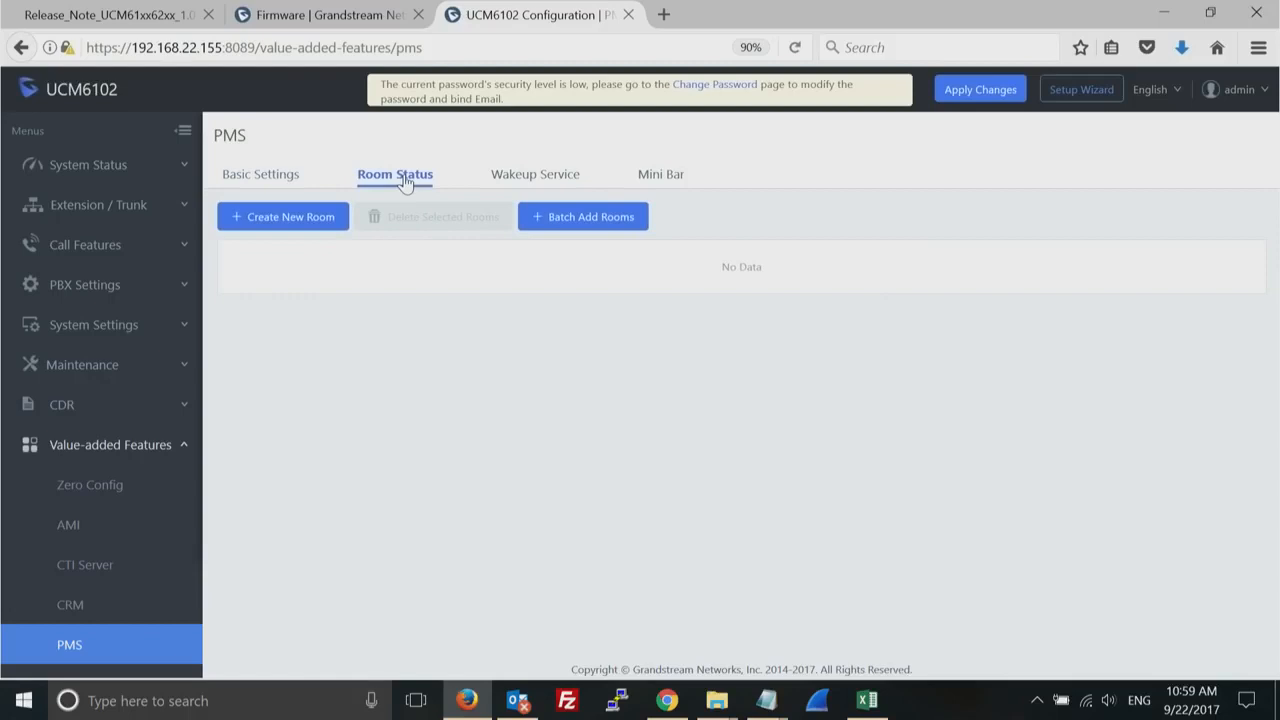
pyautogui.click(534, 180)
pyautogui.click(678, 178)
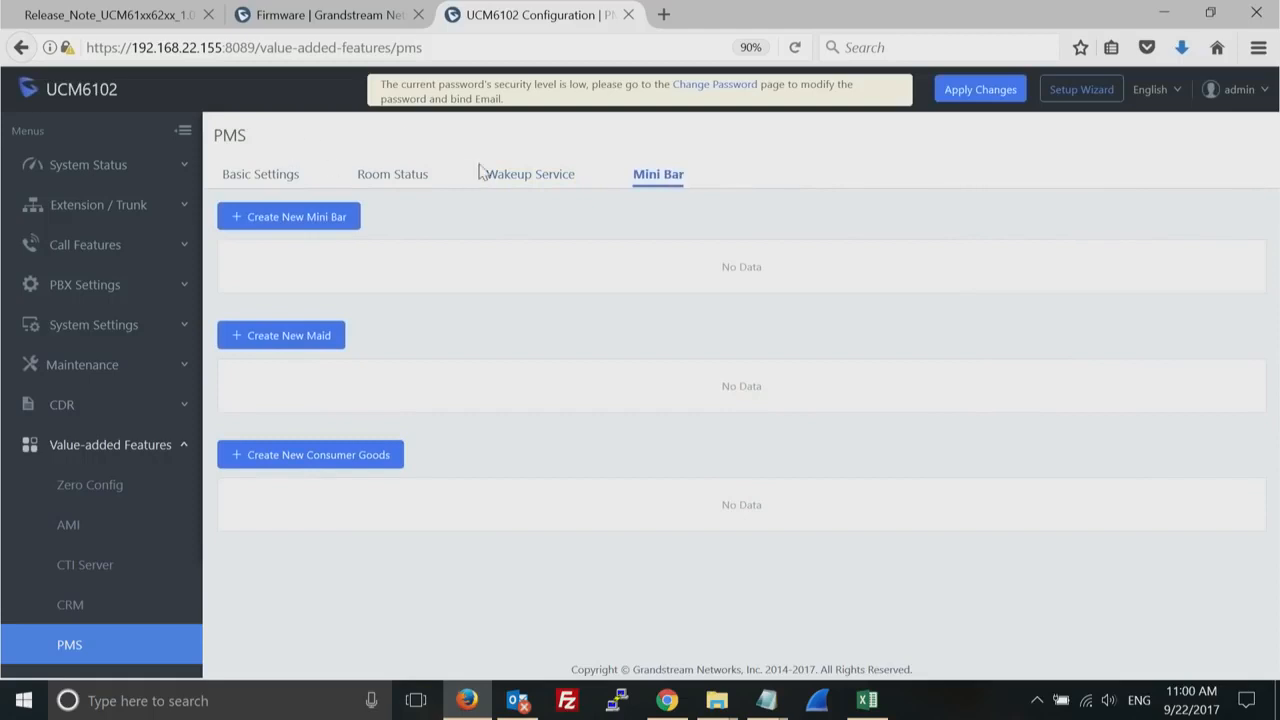
pyautogui.click(279, 178)
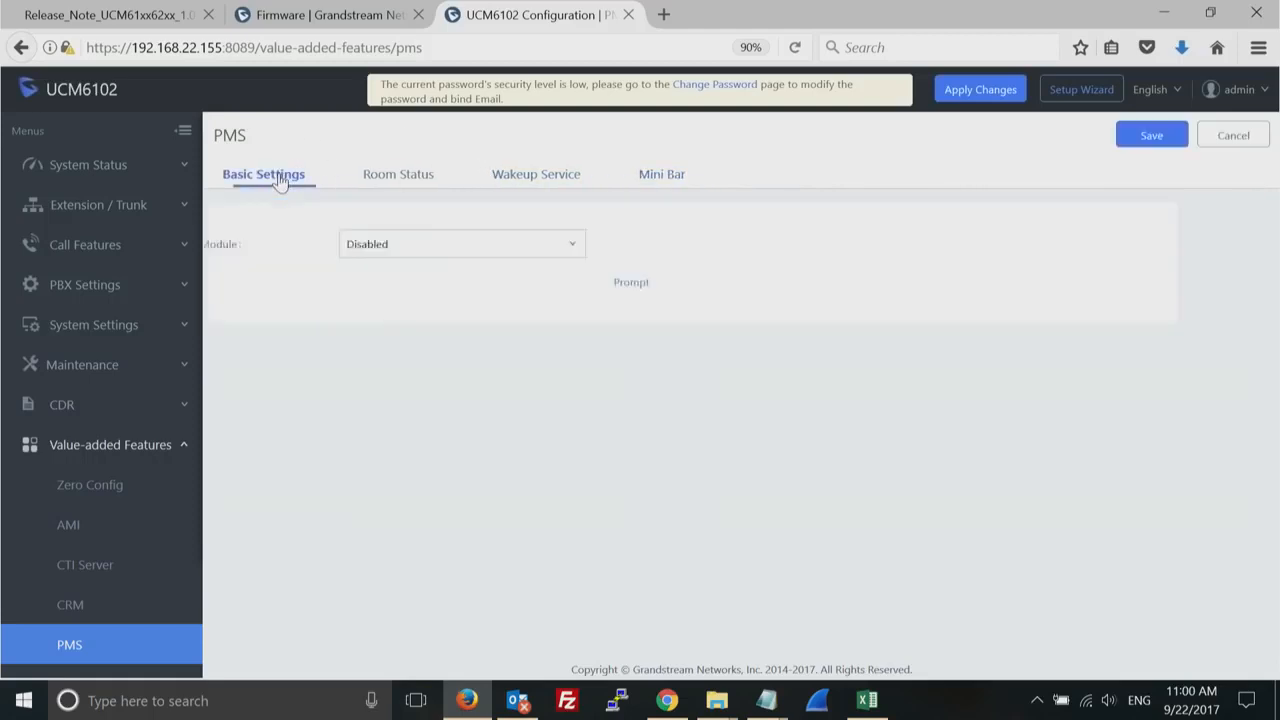
pyautogui.click(664, 249)
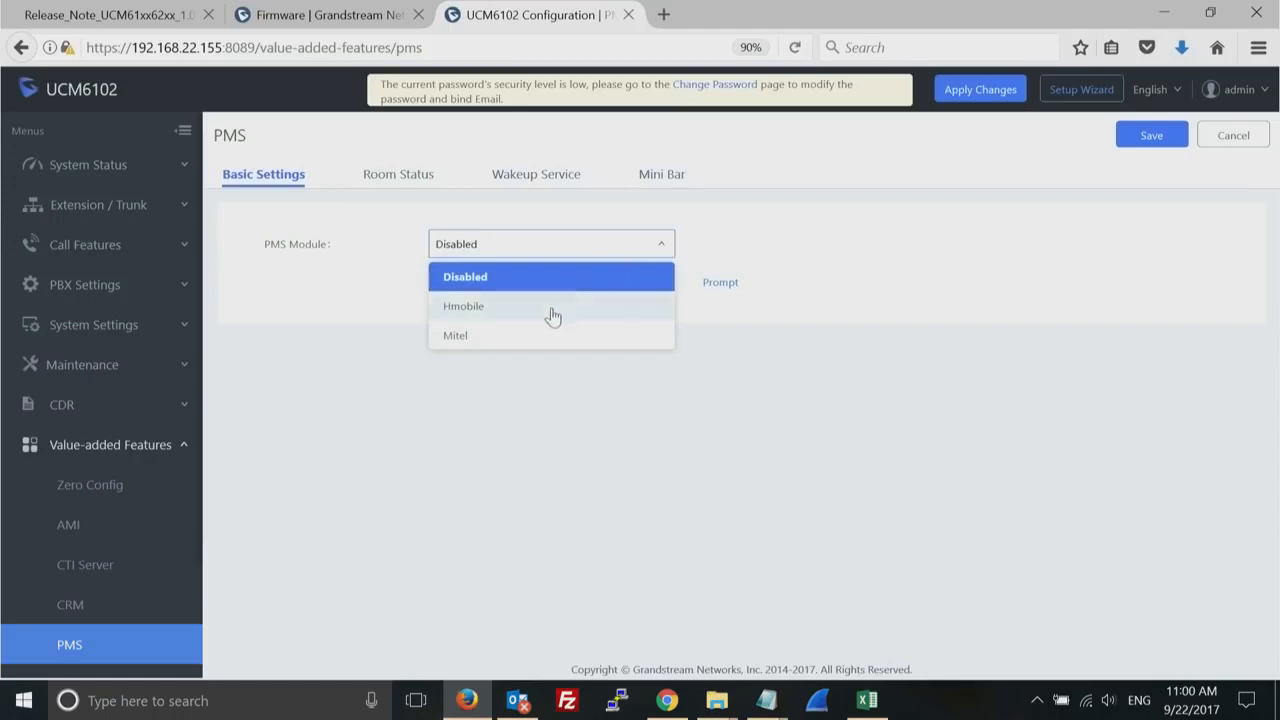
pyautogui.click(520, 418)
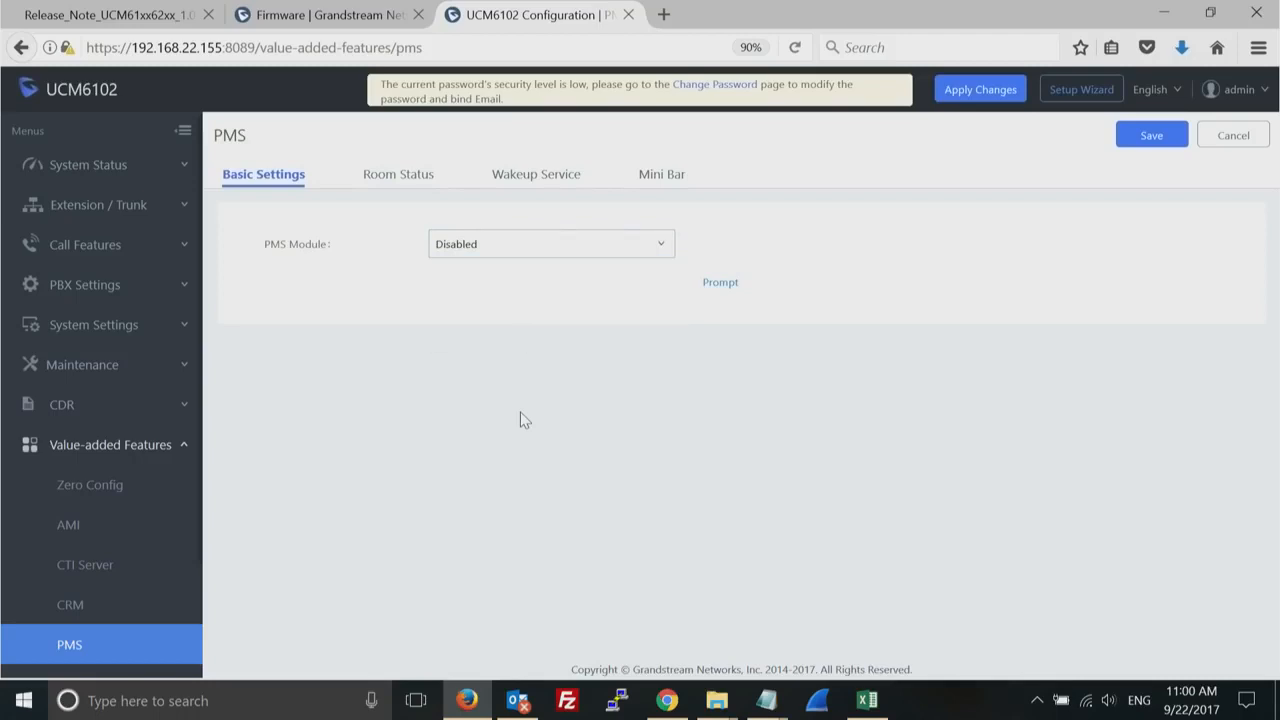
# - Revisit the PMS wakeup service page, and return to the PMS module options in the basic settings
pyautogui.click(527, 180)
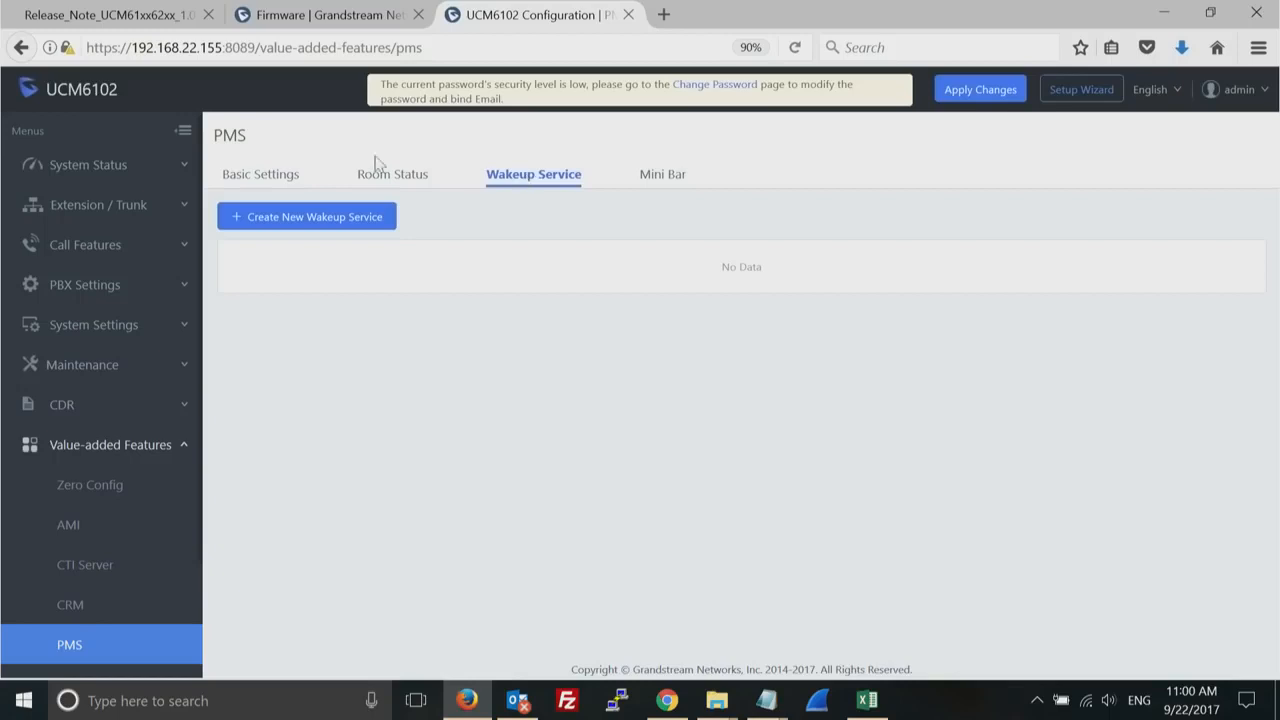
pyautogui.click(265, 184)
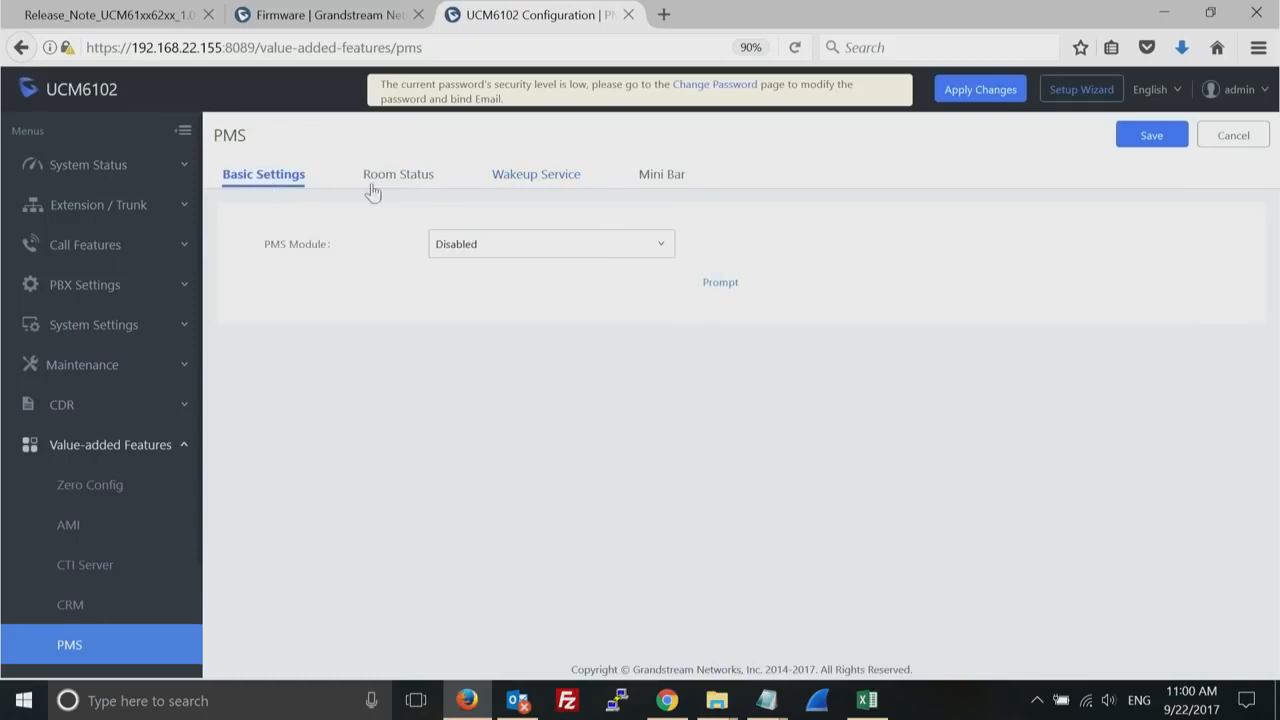
pyautogui.click(553, 245)
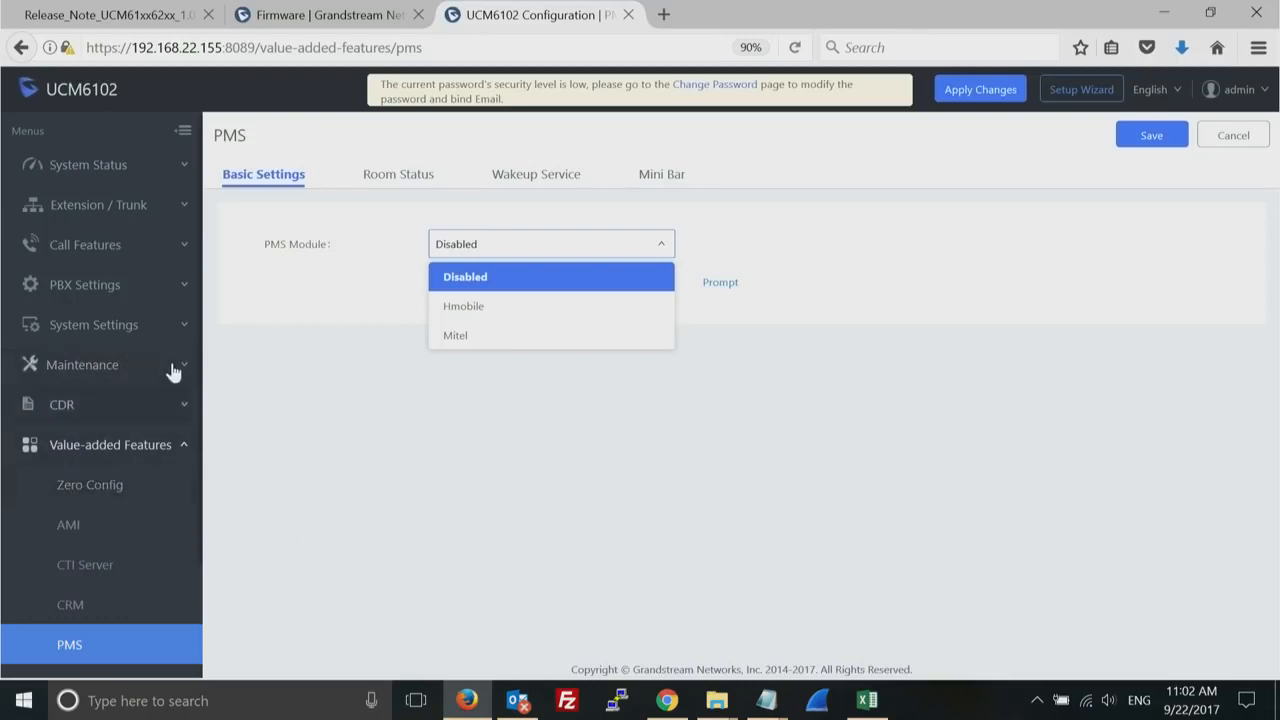
# - Look through the system settings and maintenance sections, and view the recording storage settings in the PBX settings
pyautogui.click(183, 330)
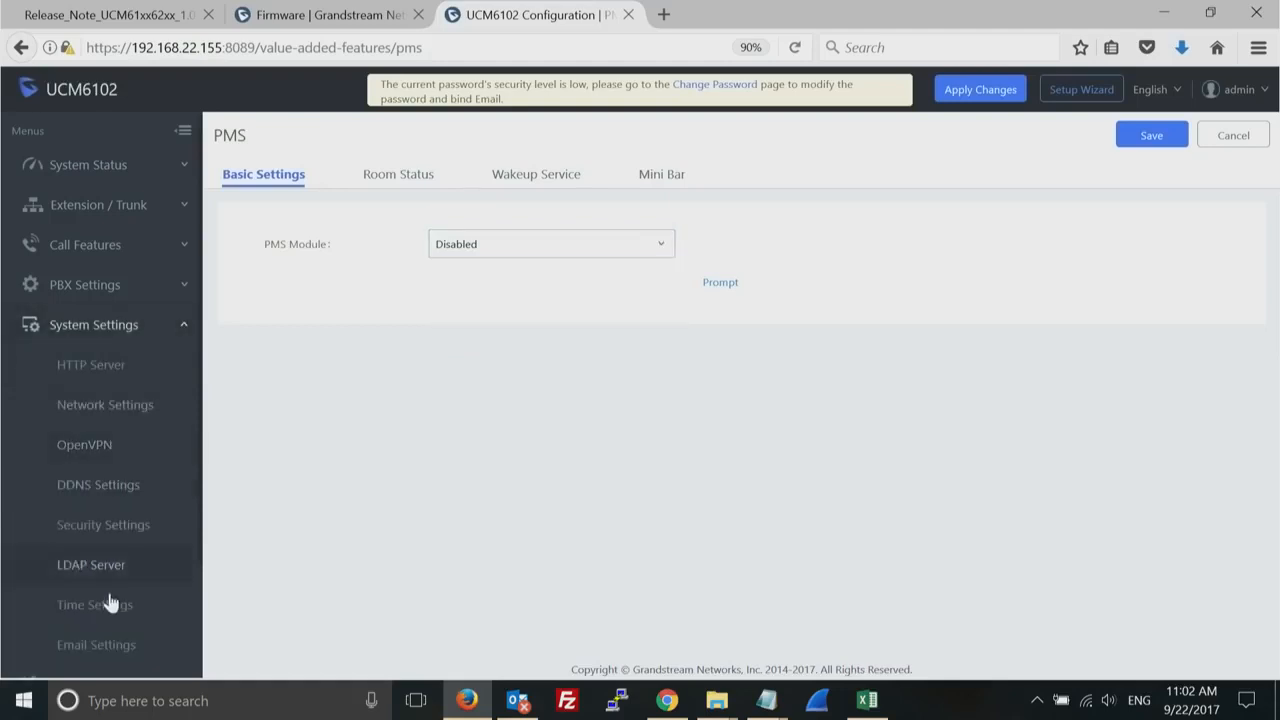
pyautogui.click(170, 330)
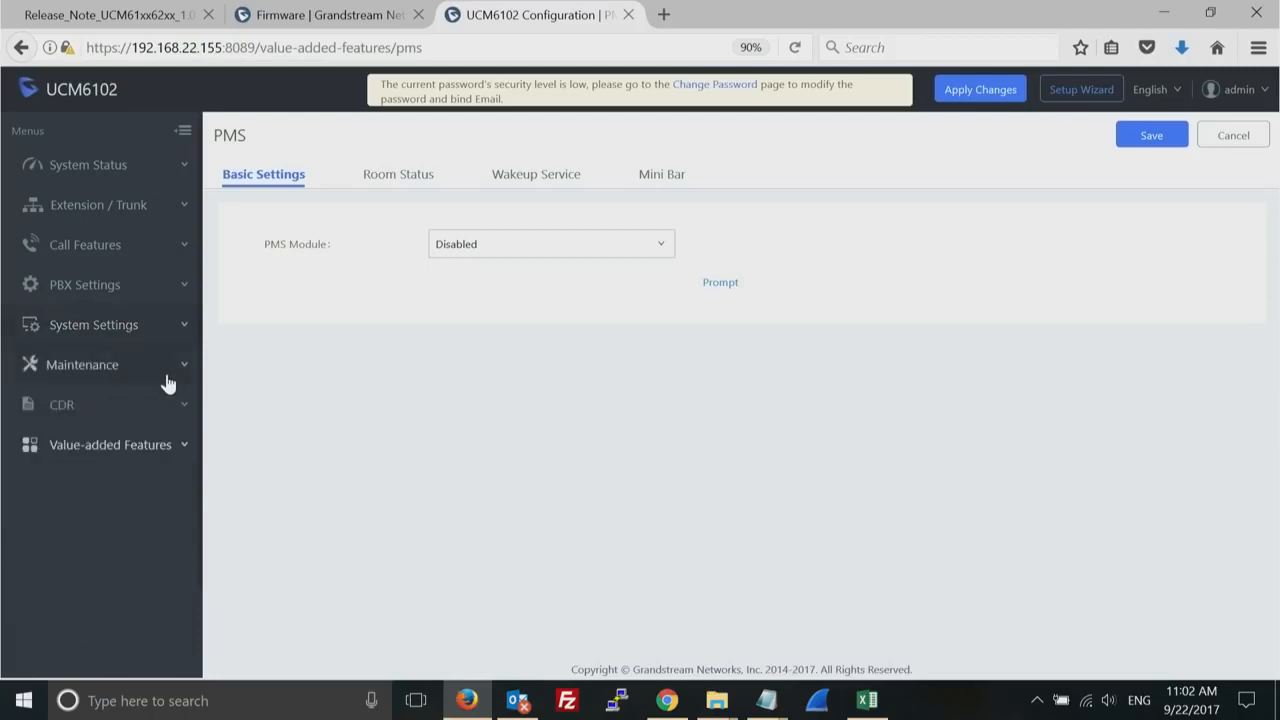
pyautogui.click(177, 375)
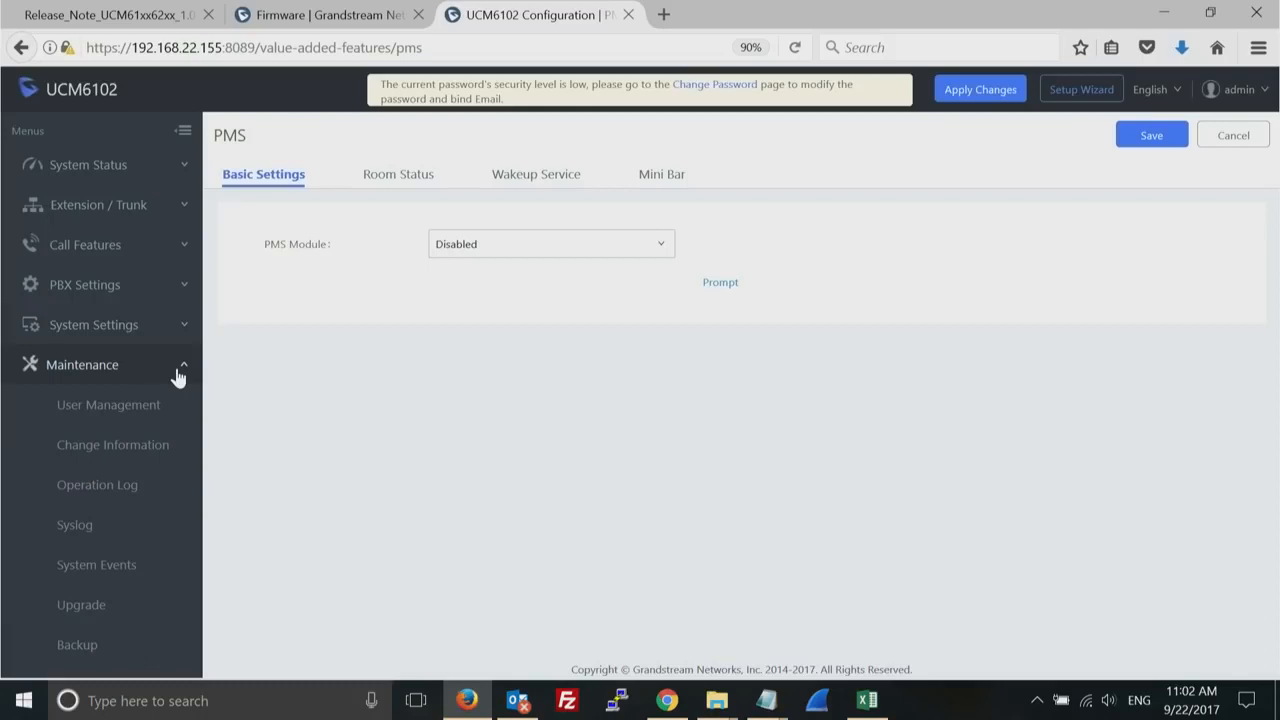
pyautogui.click(184, 292)
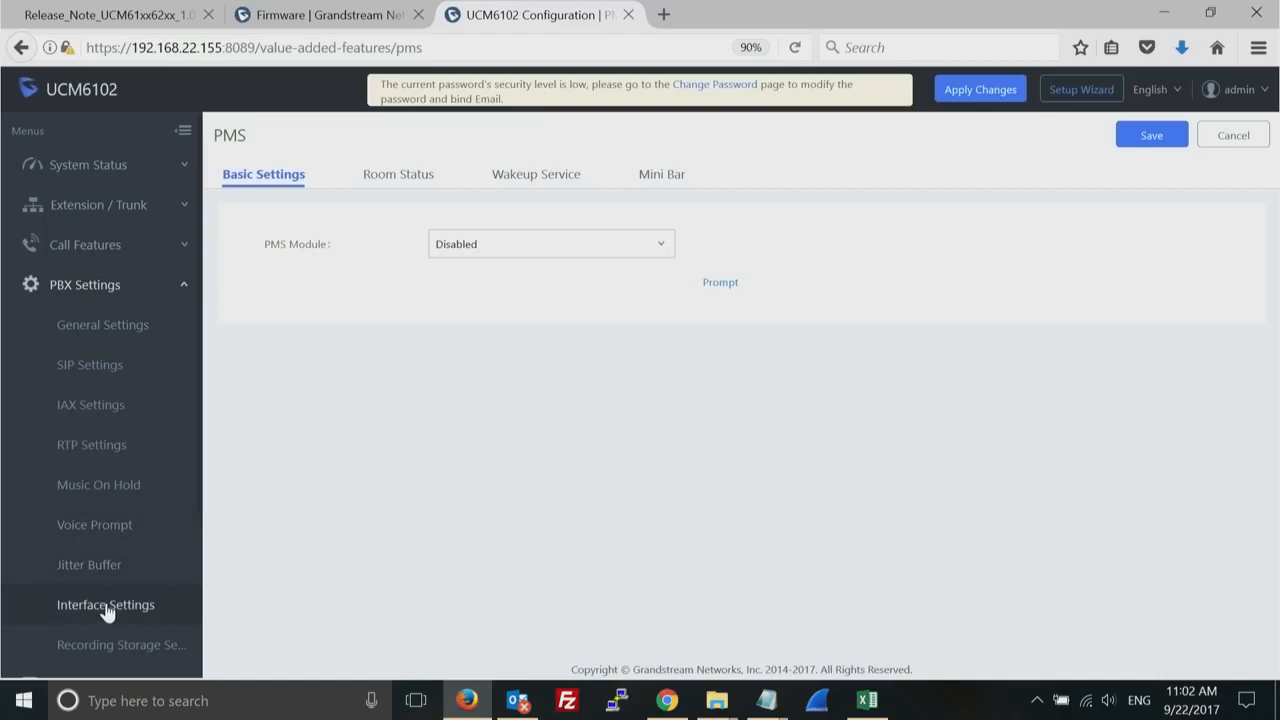
pyautogui.click(116, 645)
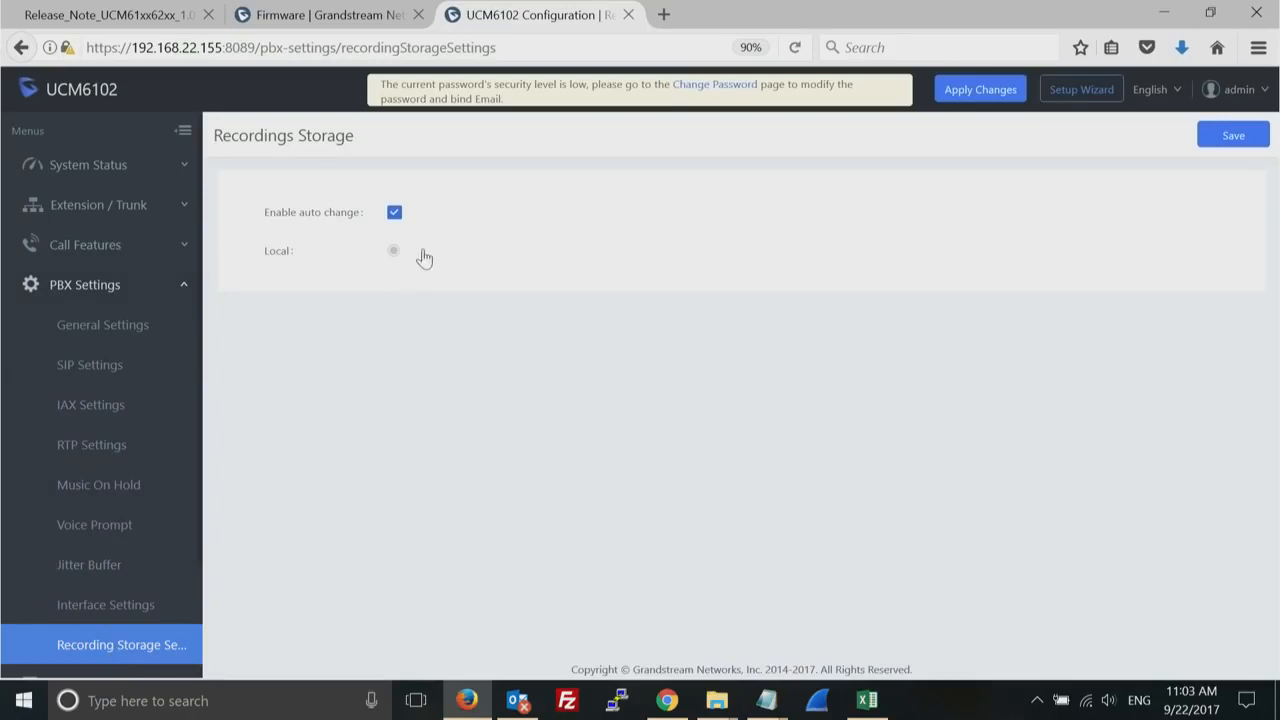
# - Examine the Local storage option, and toggle Enable auto change off and back on for recordings storage
pyautogui.doubleClick(277, 258)
pyautogui.click(277, 285)
pyautogui.click(394, 214)
pyautogui.click(395, 215)
# - Review the Dial By Name and Event List pages among the call features
pyautogui.click(85, 244)
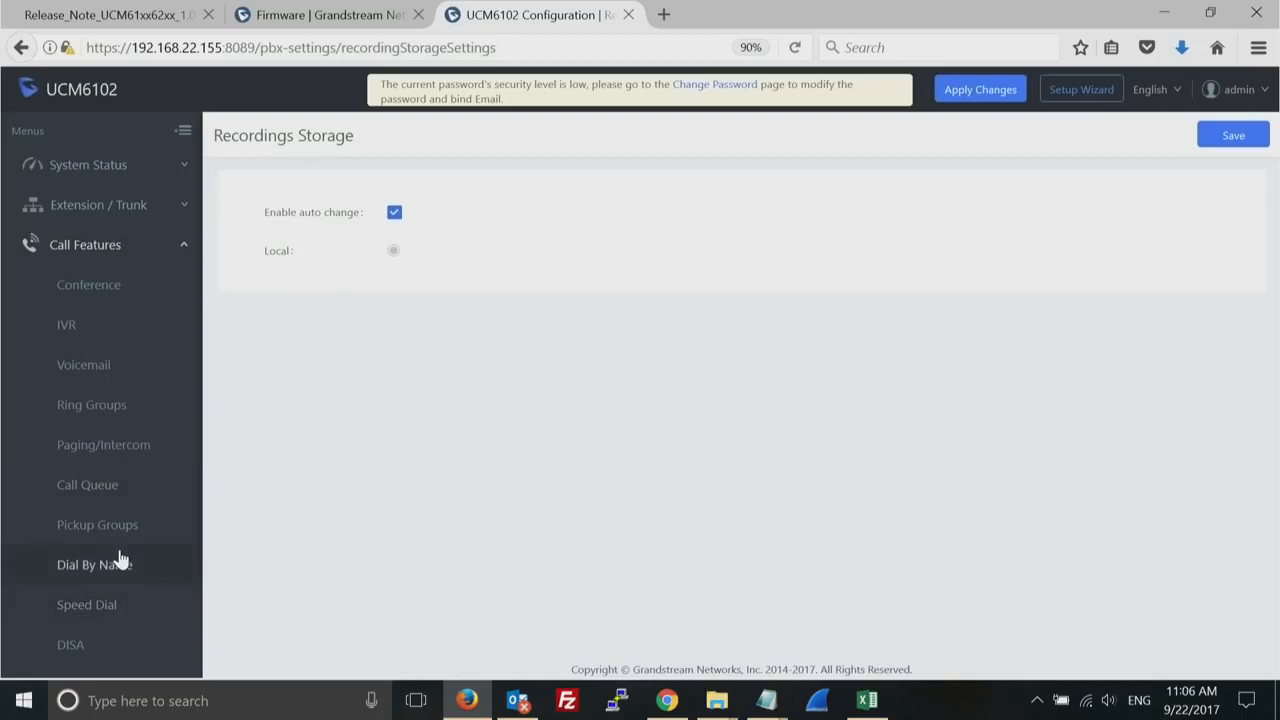
pyautogui.moveTo(31, 583); pyautogui.dragTo(64, 702)
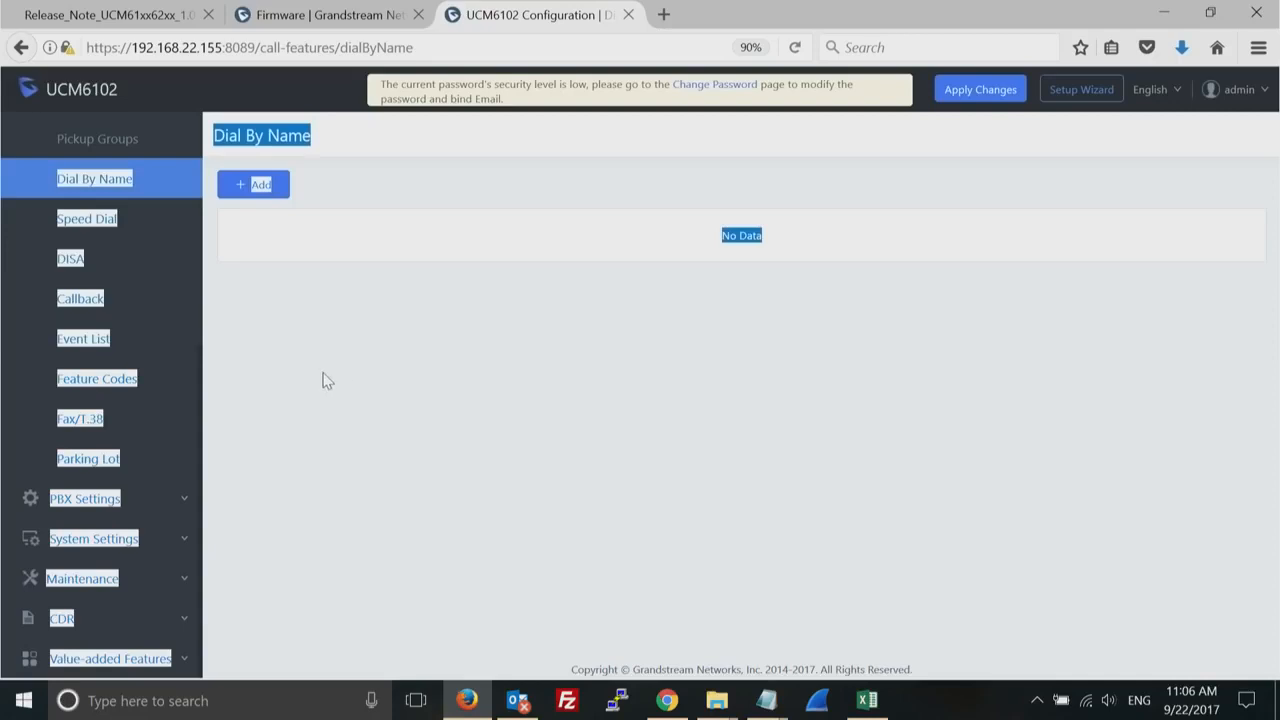
pyautogui.click(92, 342)
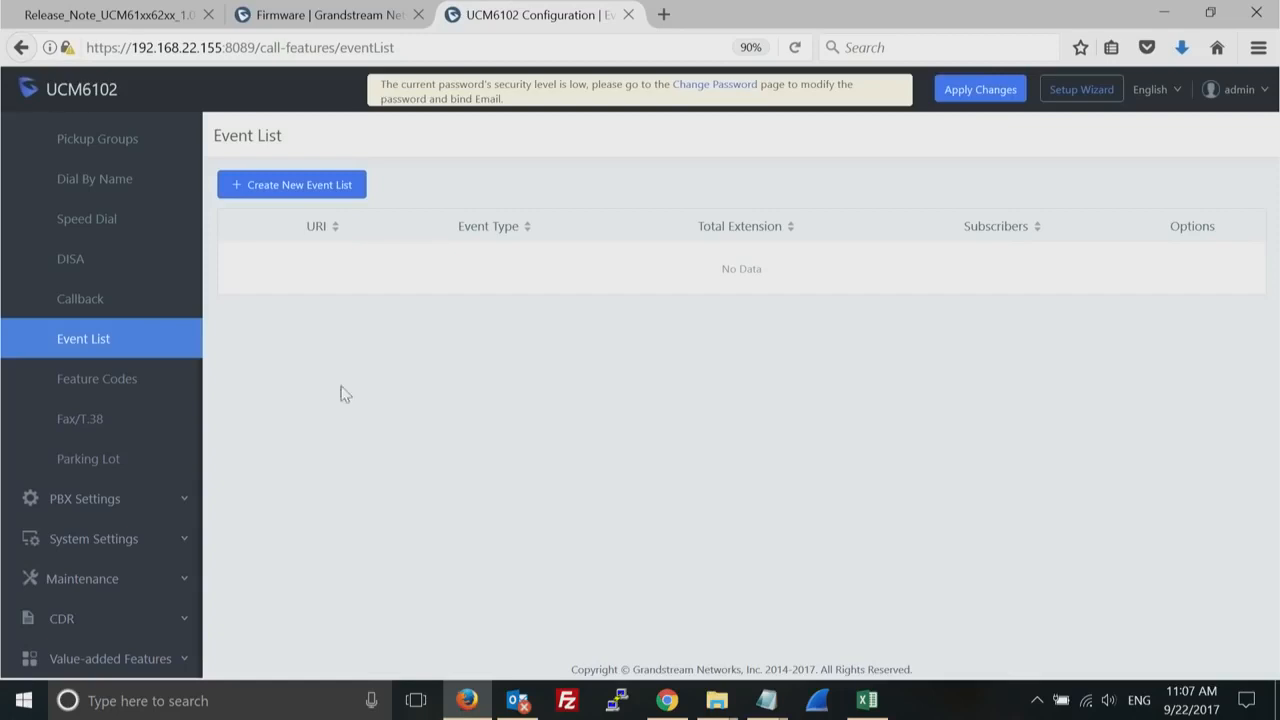
# - Review the feature maps, DND/call forward, miscellaneous and feature code settings, and return to the Event List page
pyautogui.click(104, 386)
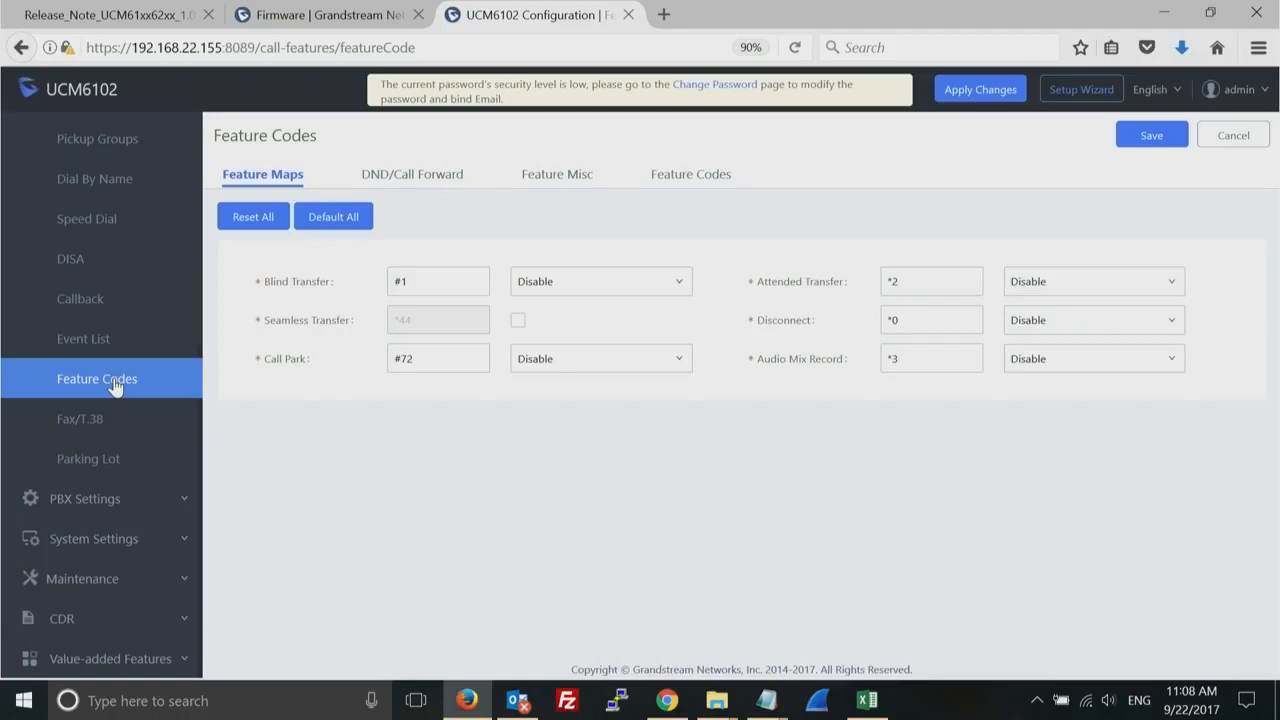
pyautogui.click(421, 180)
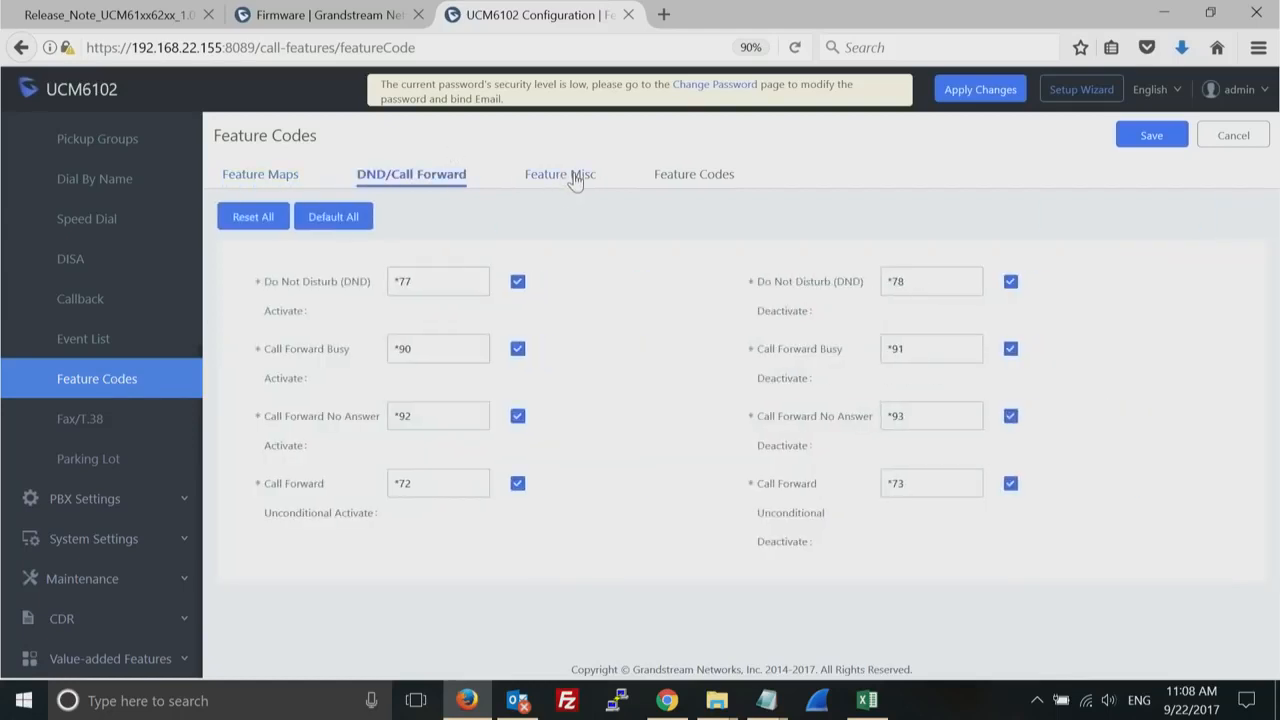
pyautogui.click(575, 180)
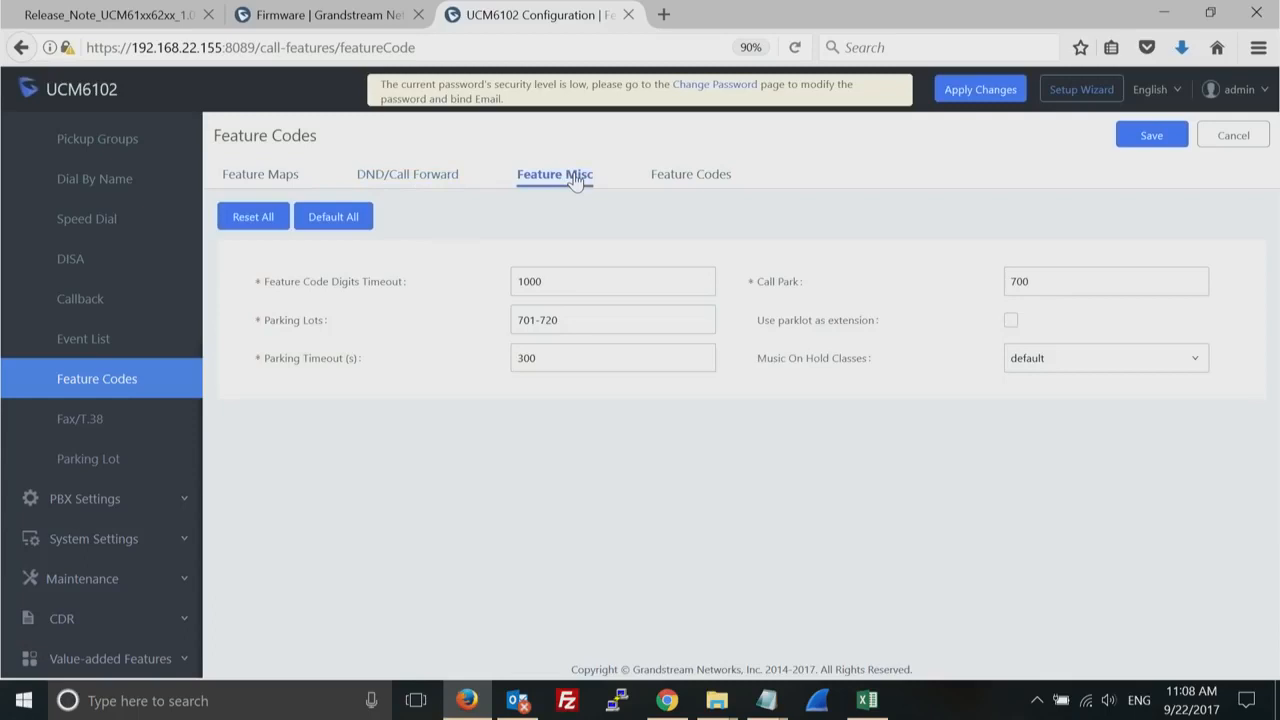
pyautogui.click(703, 181)
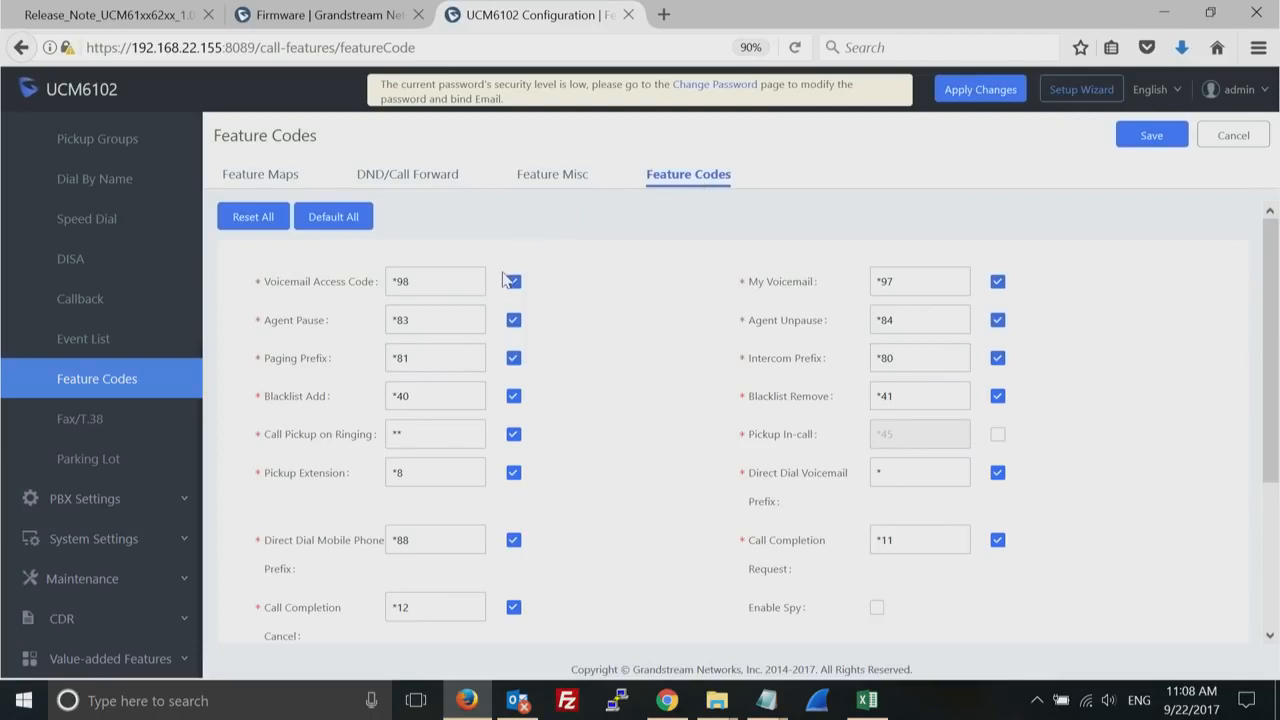
pyautogui.click(445, 278)
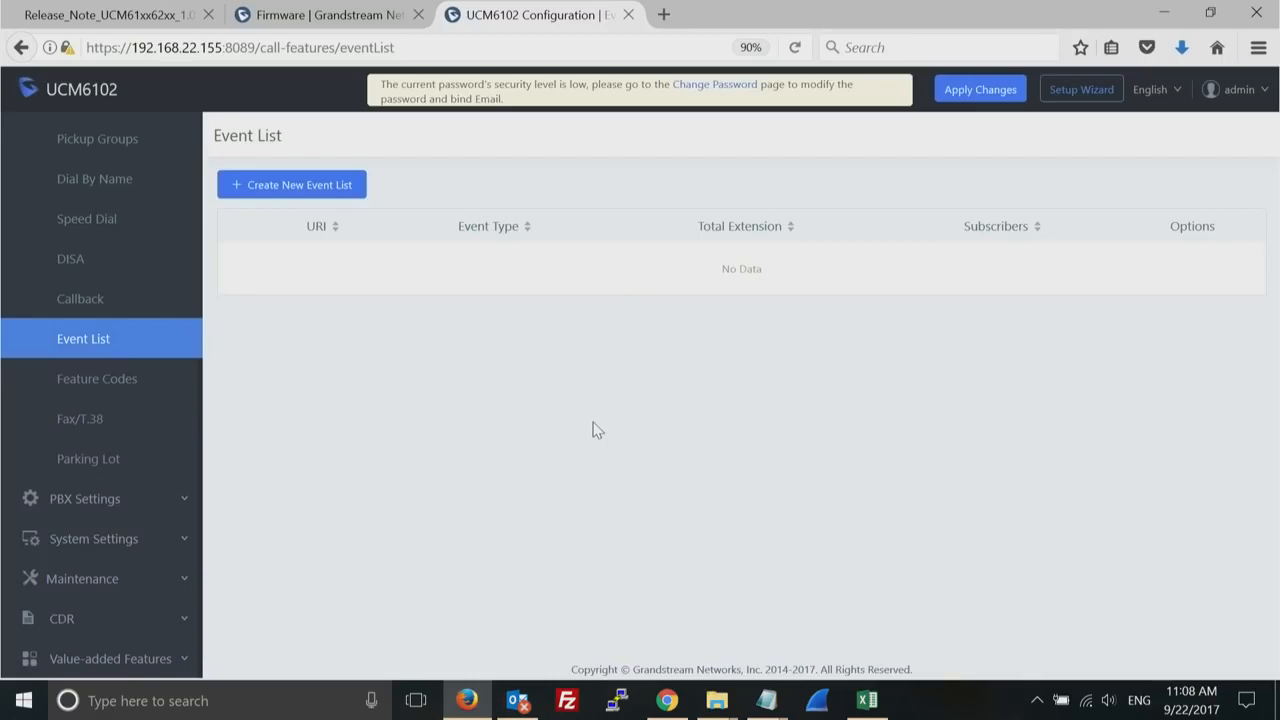
# - View the Parking Lot page and the callback management page among the call features
pyautogui.click(97, 460)
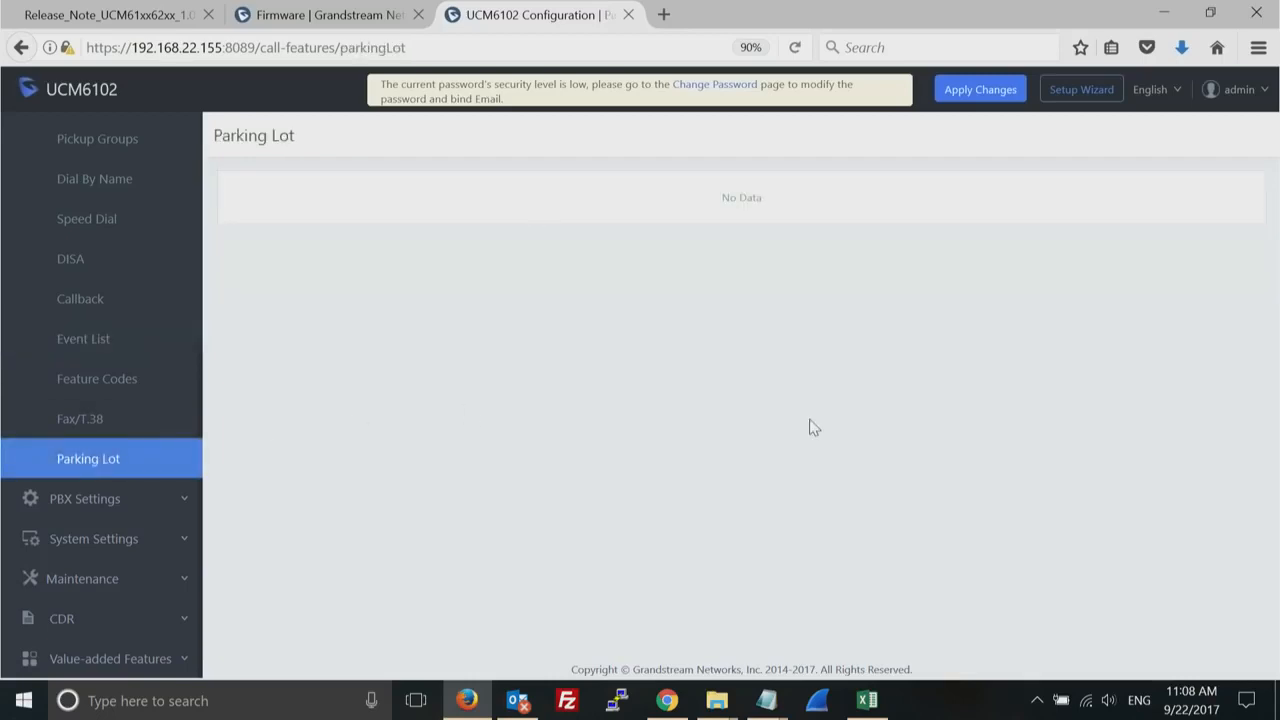
pyautogui.tripleClick(752, 198)
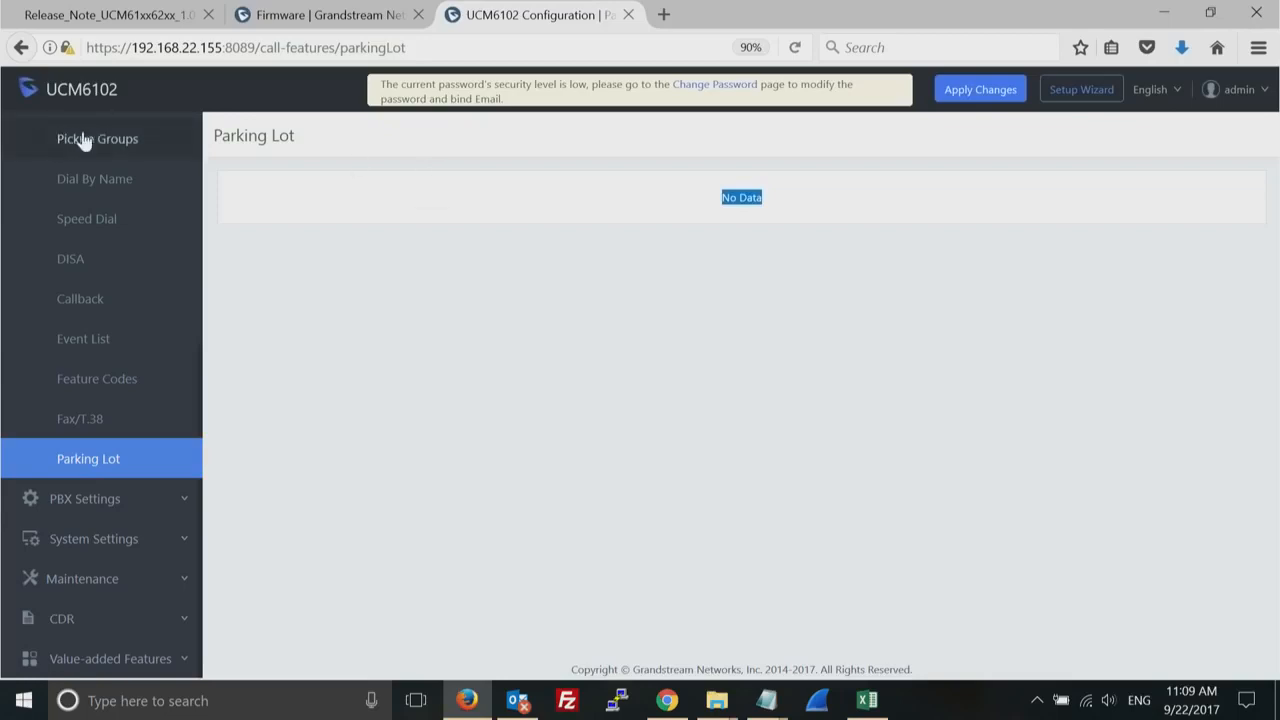
pyautogui.moveTo(126, 298); pyautogui.dragTo(80, 35)
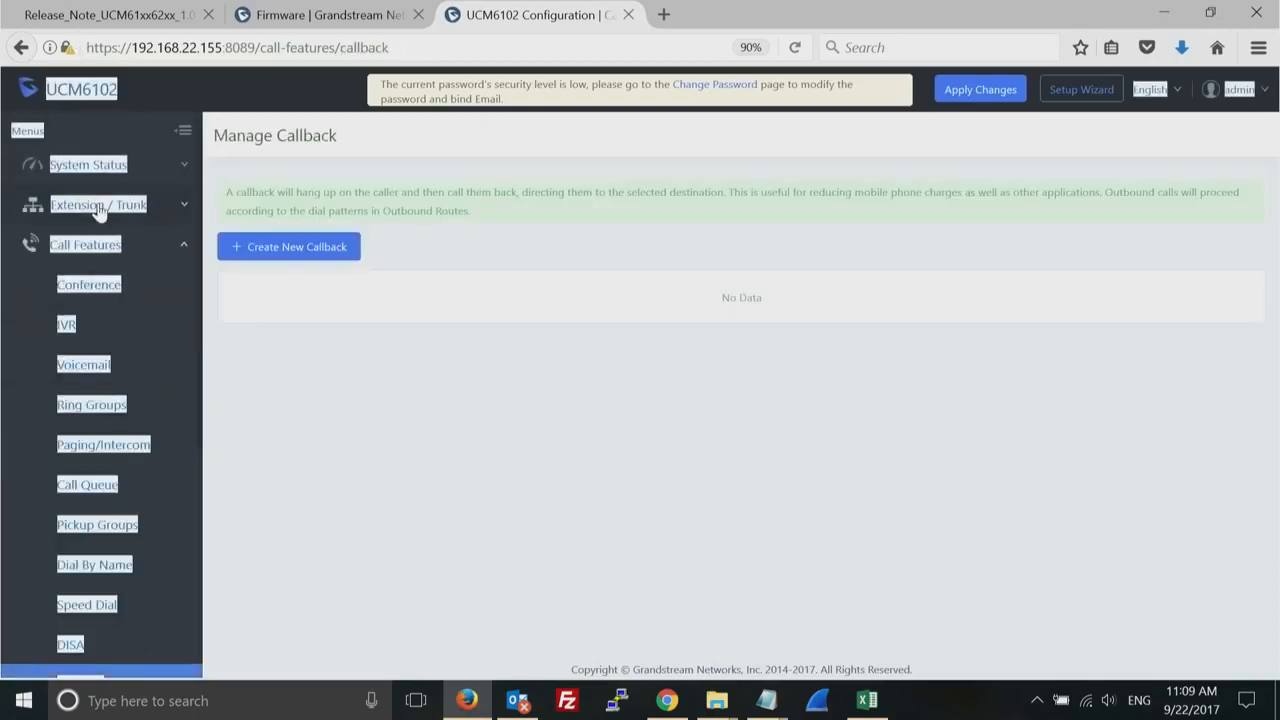
# - Open extension 1000 from the extensions list to view its basic settings
pyautogui.click(98, 210)
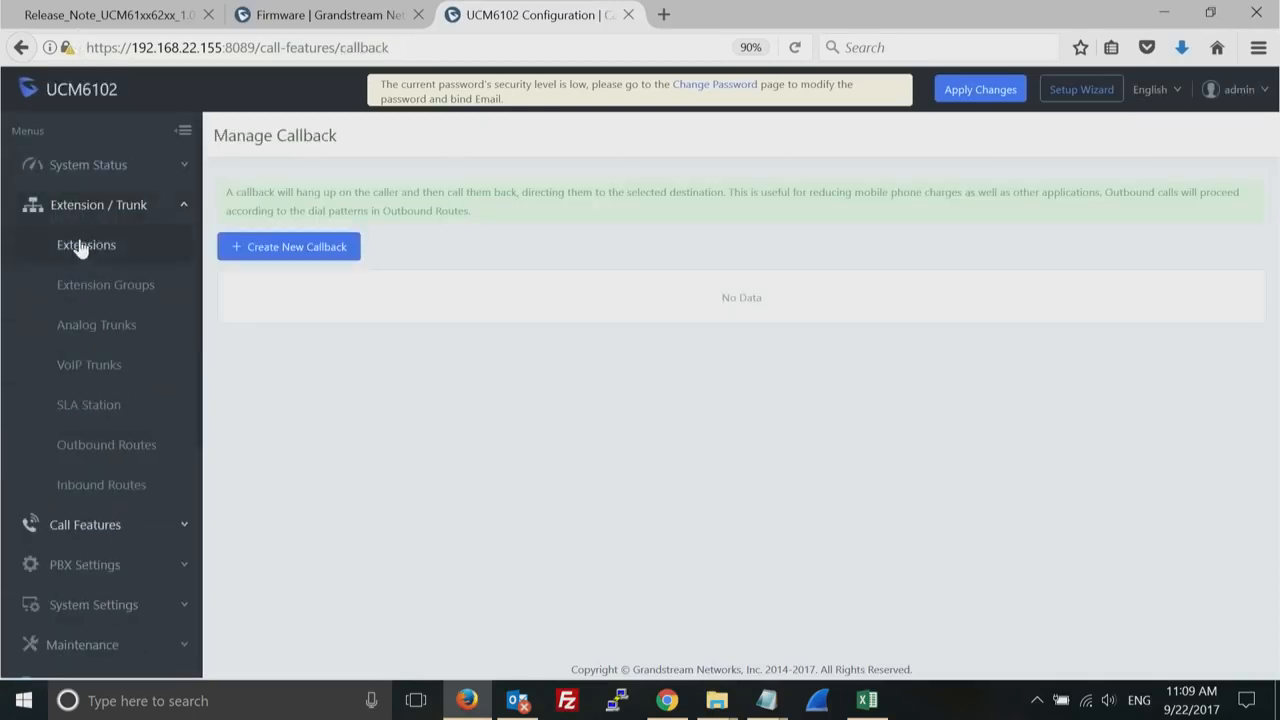
pyautogui.click(82, 249)
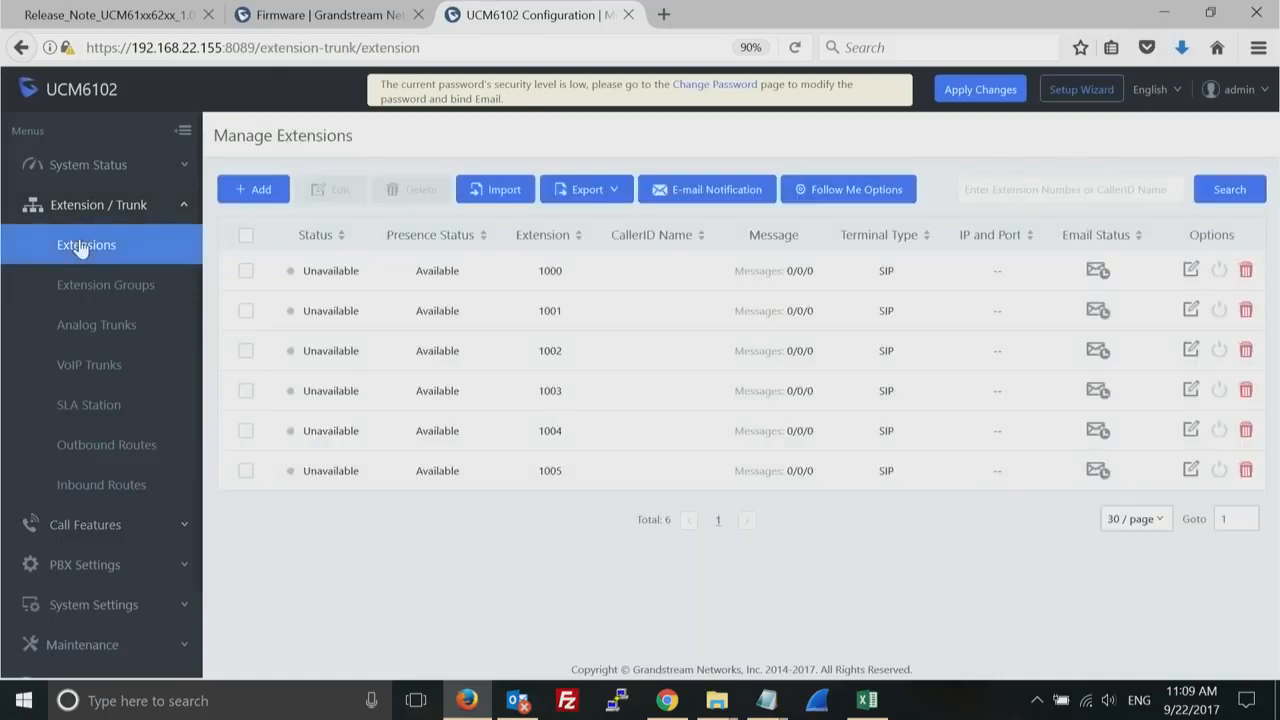
pyautogui.click(1191, 274)
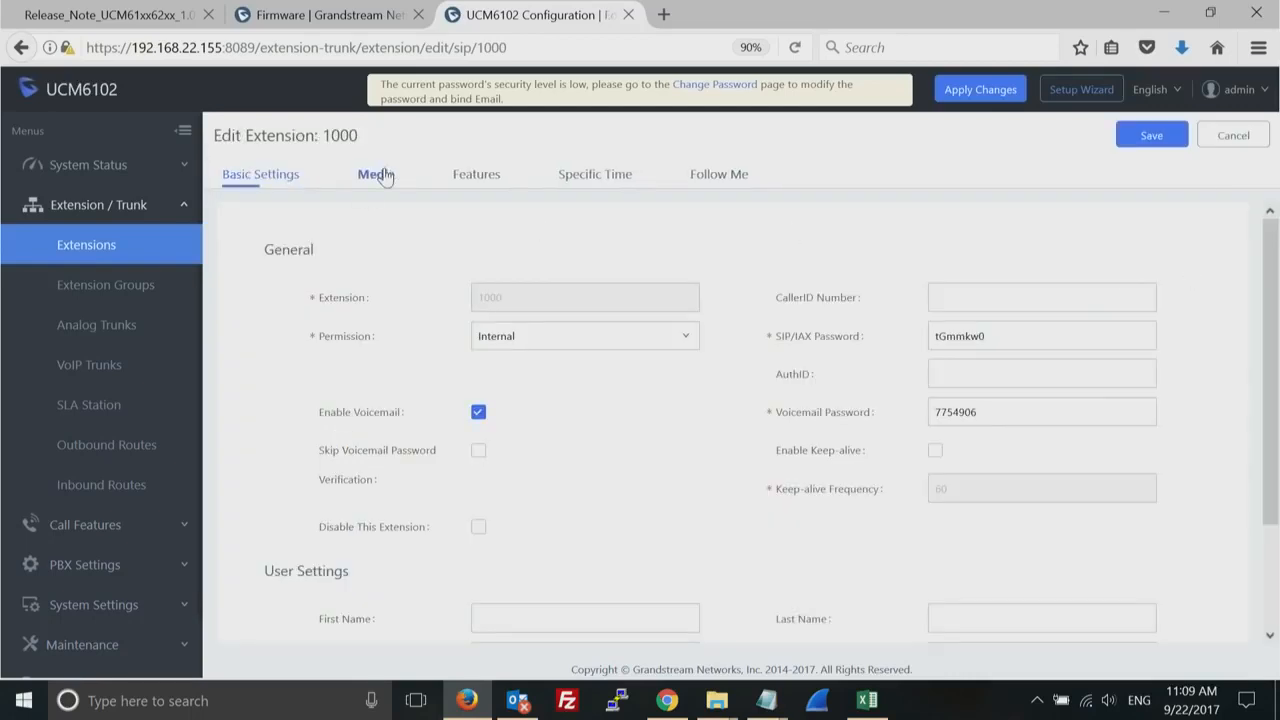
# - Review the media settings of extension 1000 and show its Fax Mode options
pyautogui.click(384, 177)
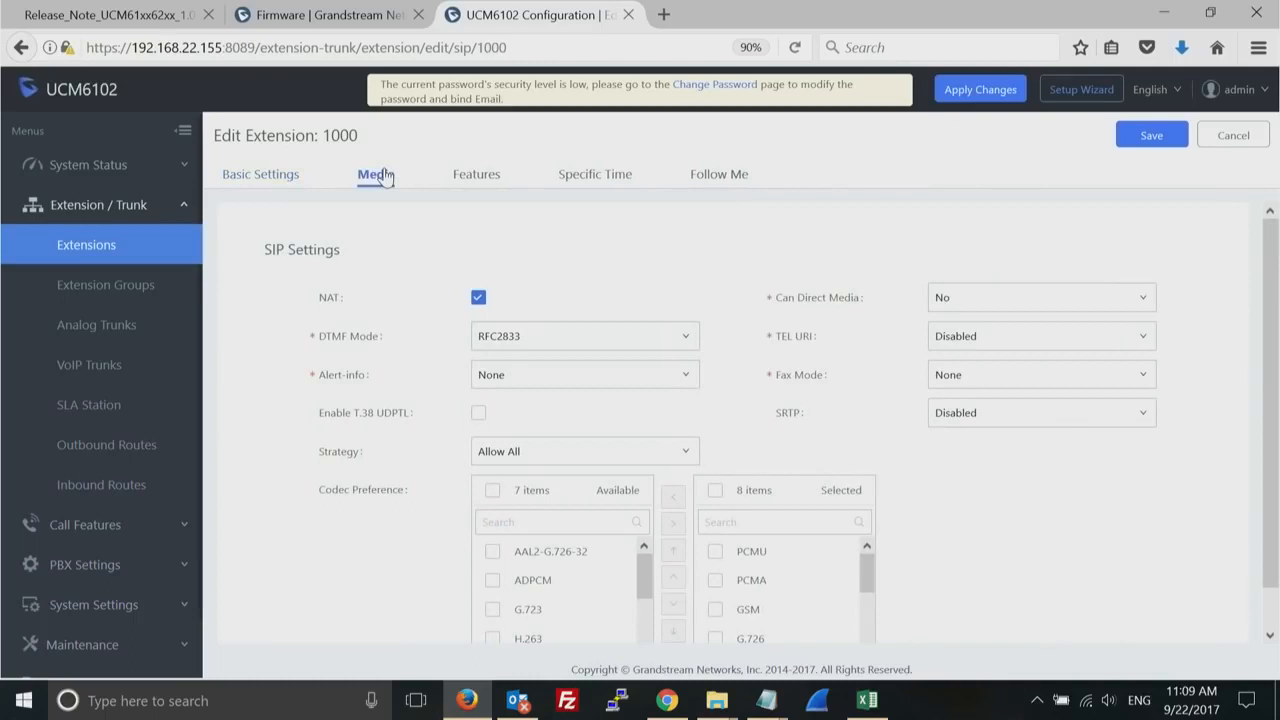
pyautogui.click(1013, 384)
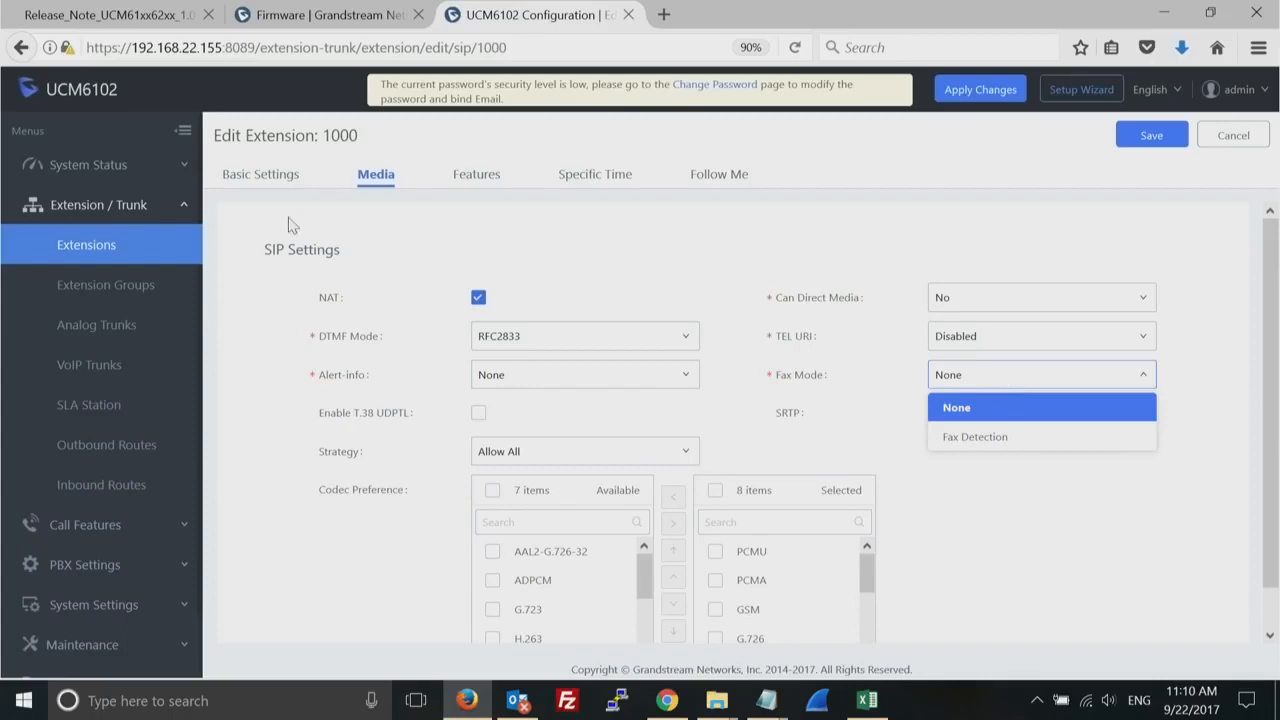
# - Return to the extensions list and select extension 1001
pyautogui.click(79, 252)
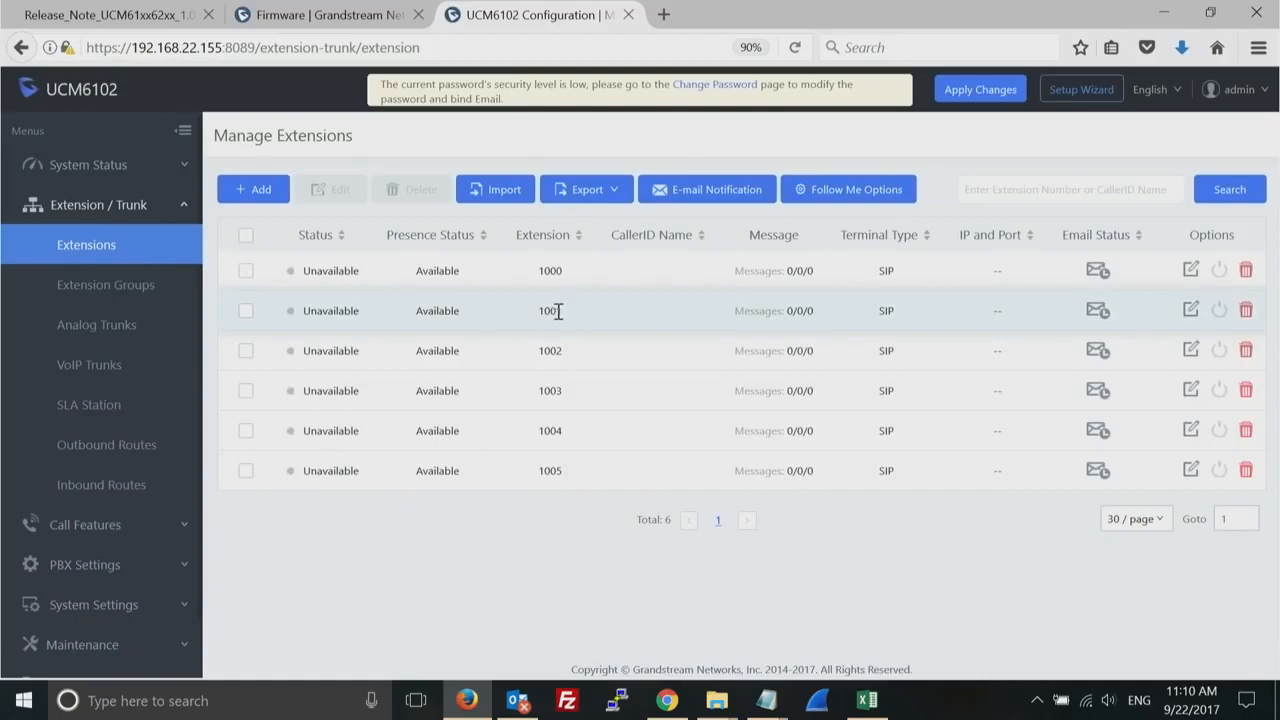
pyautogui.doubleClick(549, 311)
pyautogui.click(245, 314)
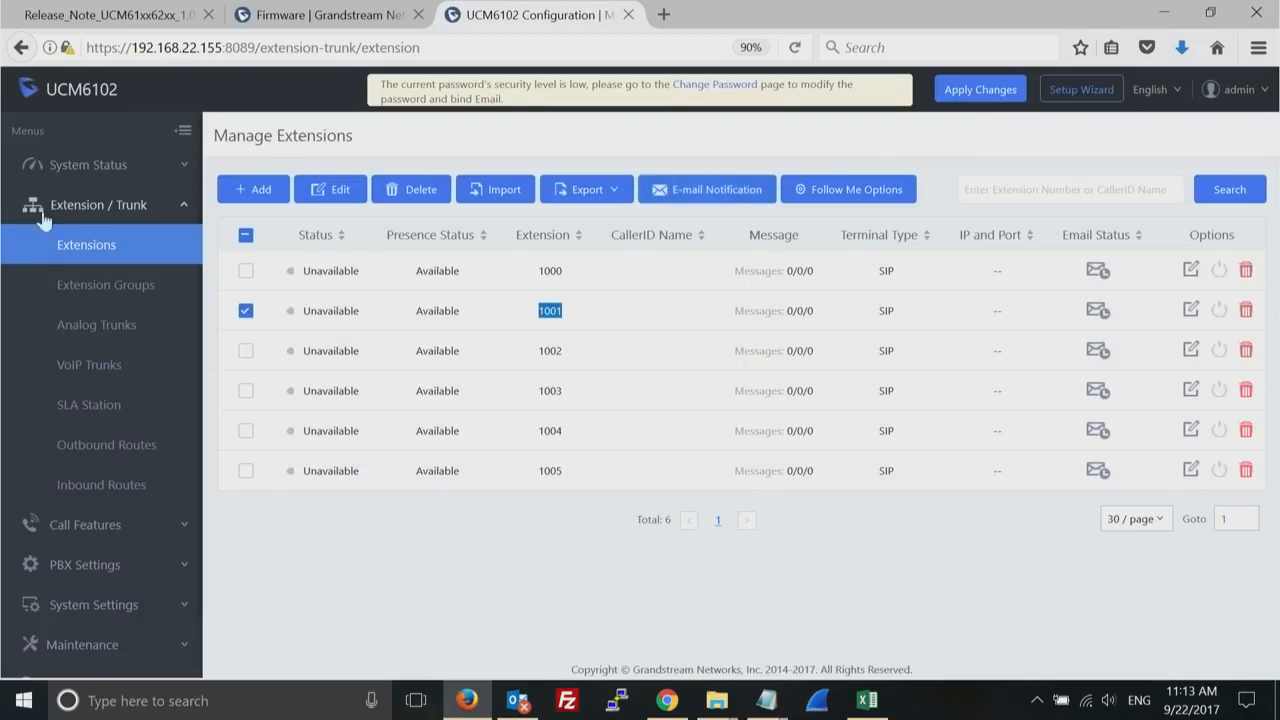
# - Open the System Cleanup / Reset page of the maintenance section to view the factory reset and reboot options
pyautogui.click(83, 209)
pyautogui.click(83, 208)
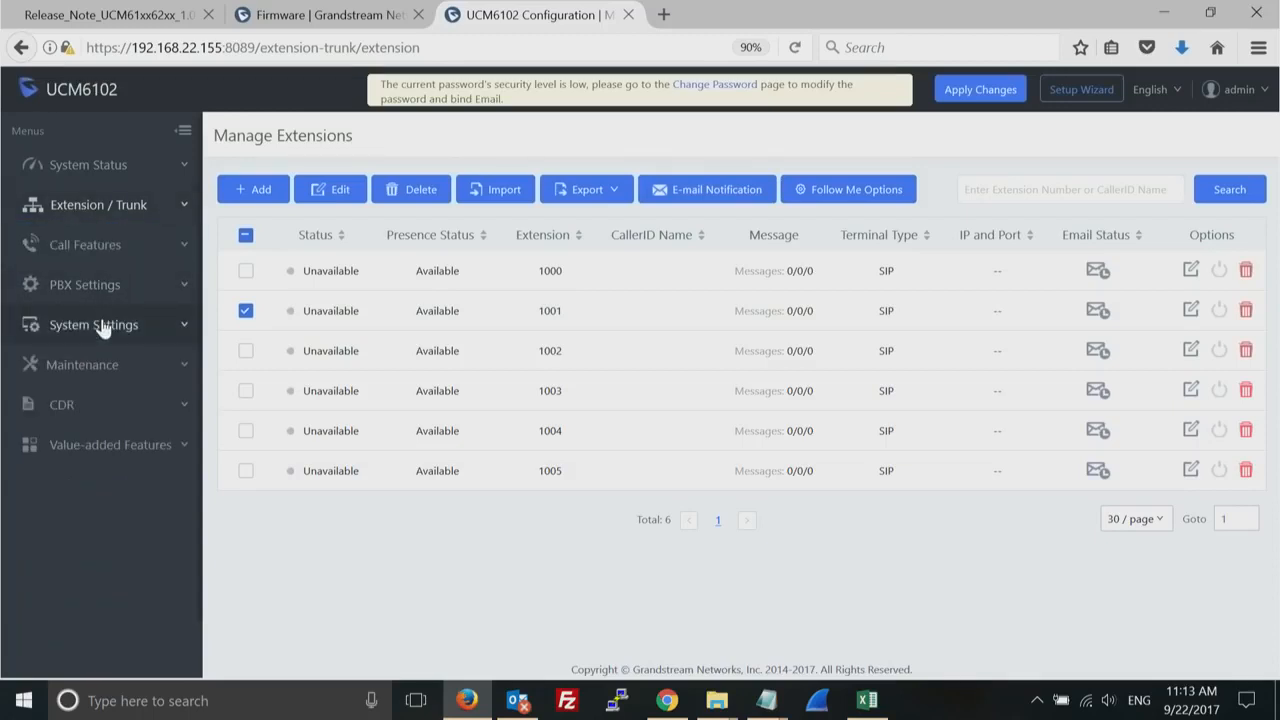
pyautogui.click(110, 367)
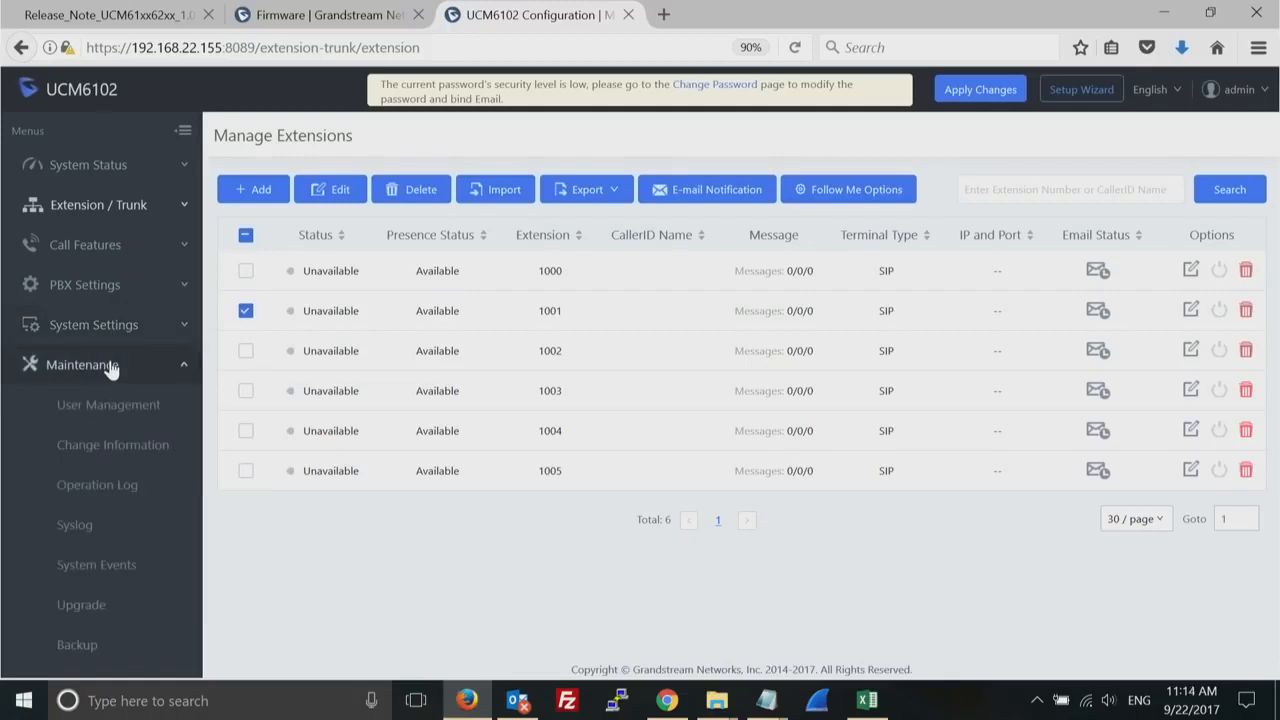
pyautogui.moveTo(38, 566); pyautogui.dragTo(80, 281)
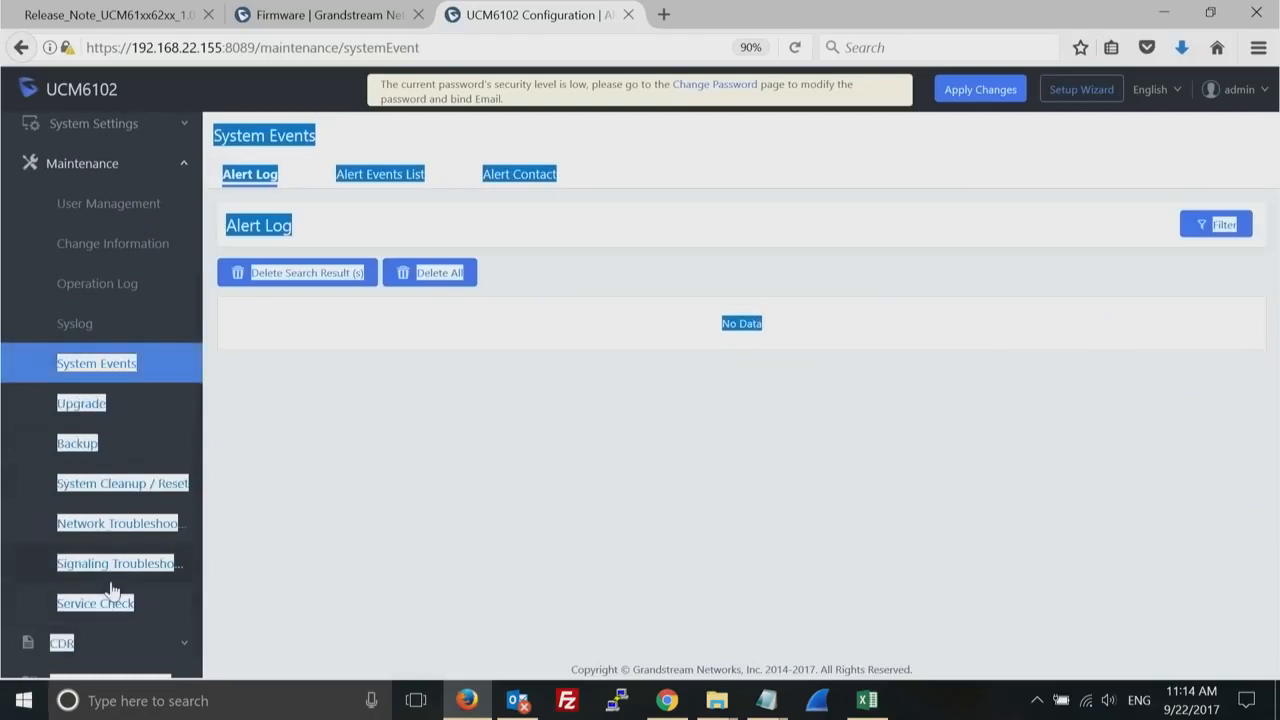
pyautogui.click(147, 487)
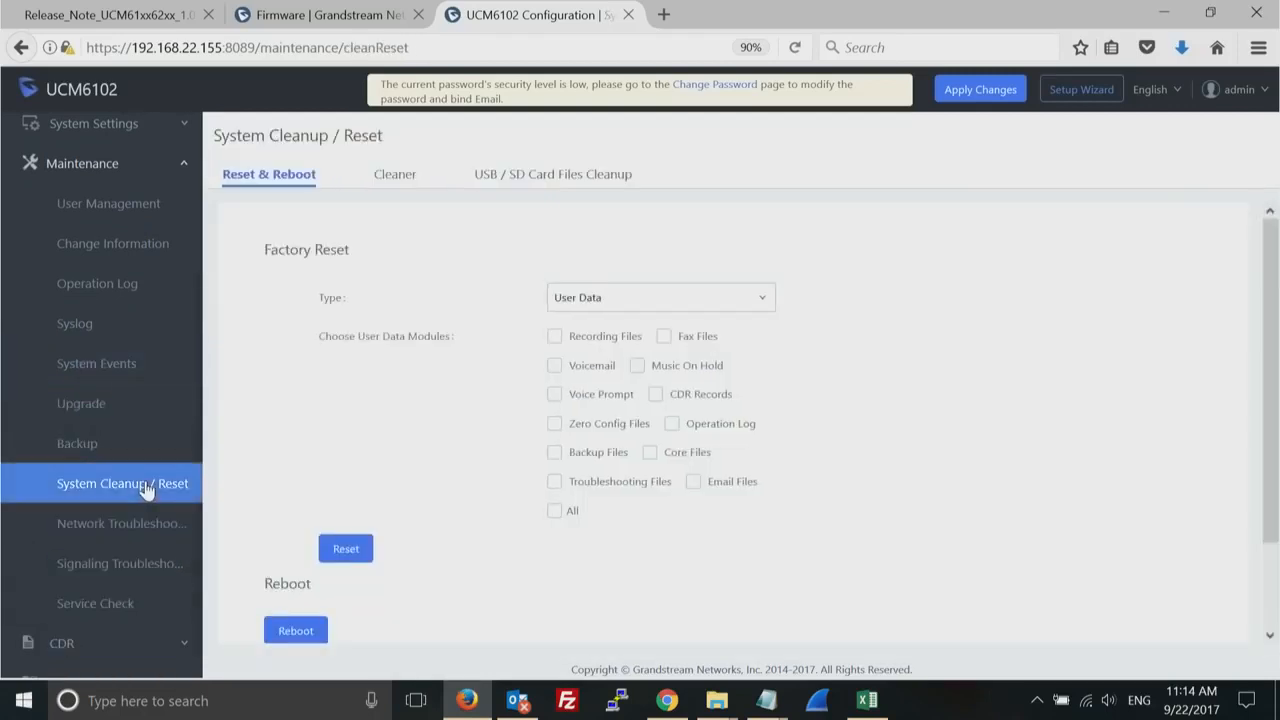
# - Review the Cleaner settings and the USB / SD card files cleanup page
pyautogui.click(396, 176)
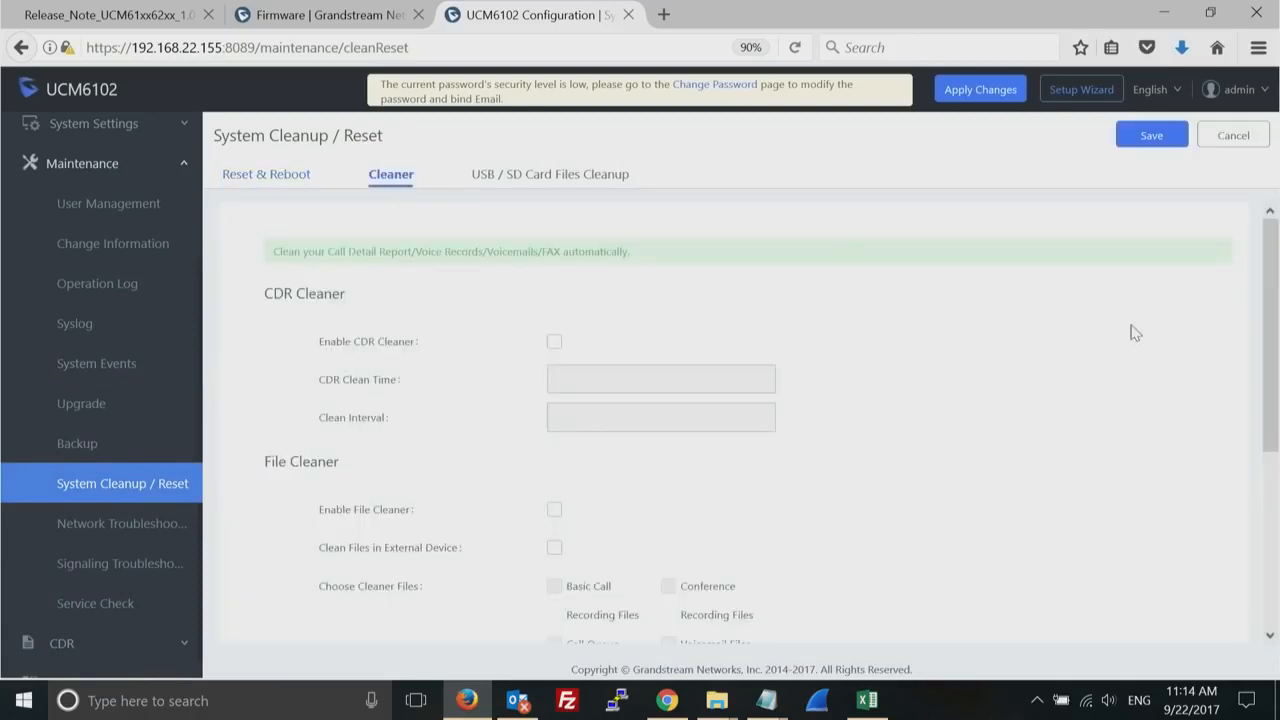
pyautogui.moveTo(1267, 338)
pyautogui.mouseDown()
pyautogui.moveTo(1257, 540)
pyautogui.moveTo(1277, 318)
pyautogui.mouseUp()
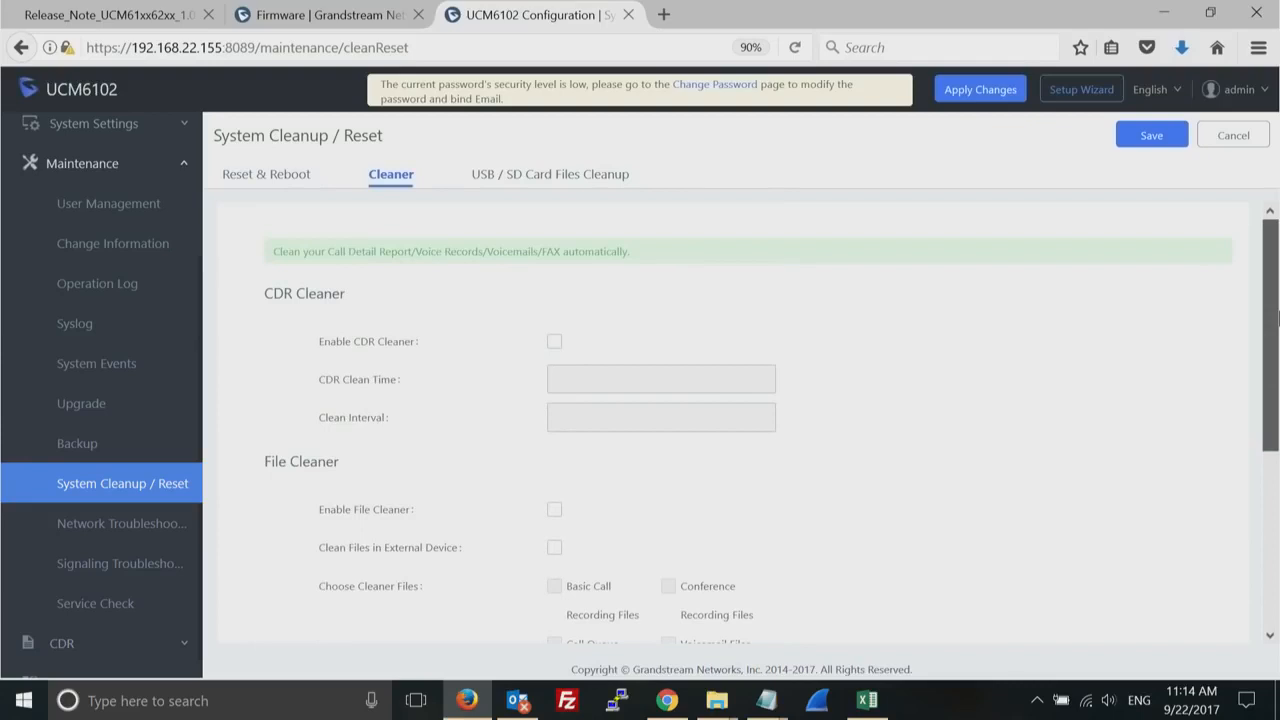
pyautogui.click(587, 177)
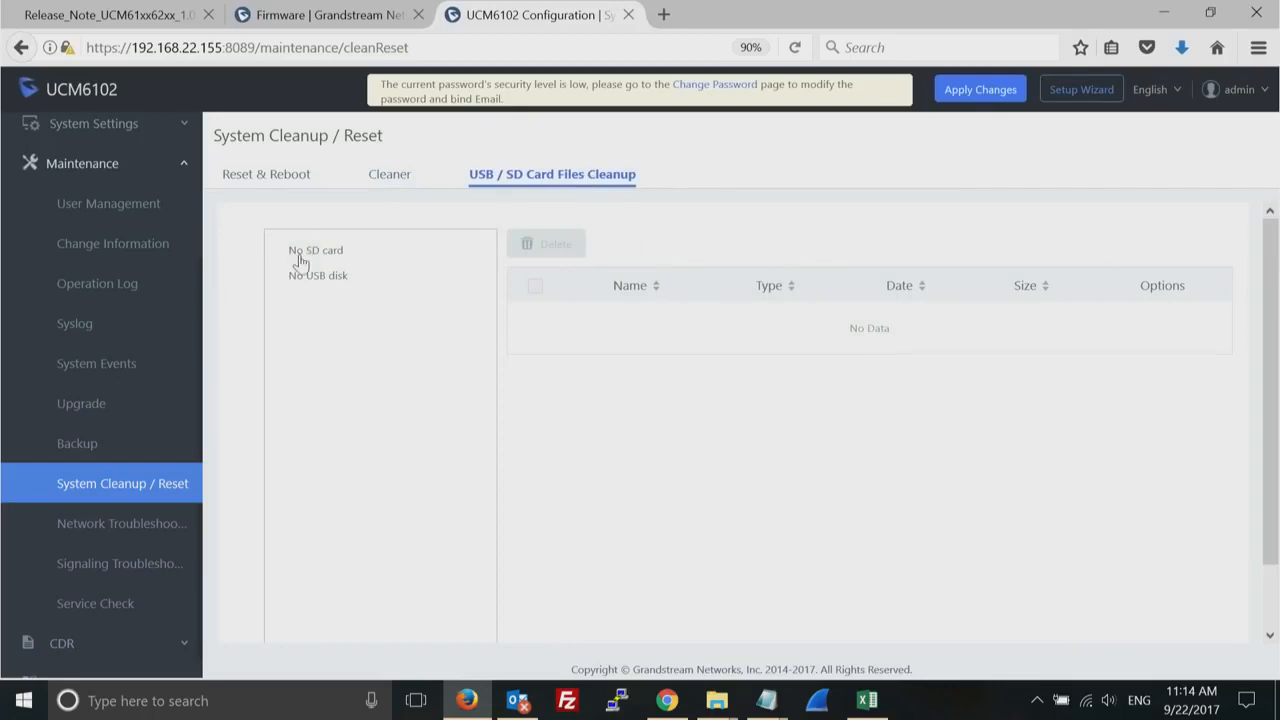
pyautogui.click(317, 280)
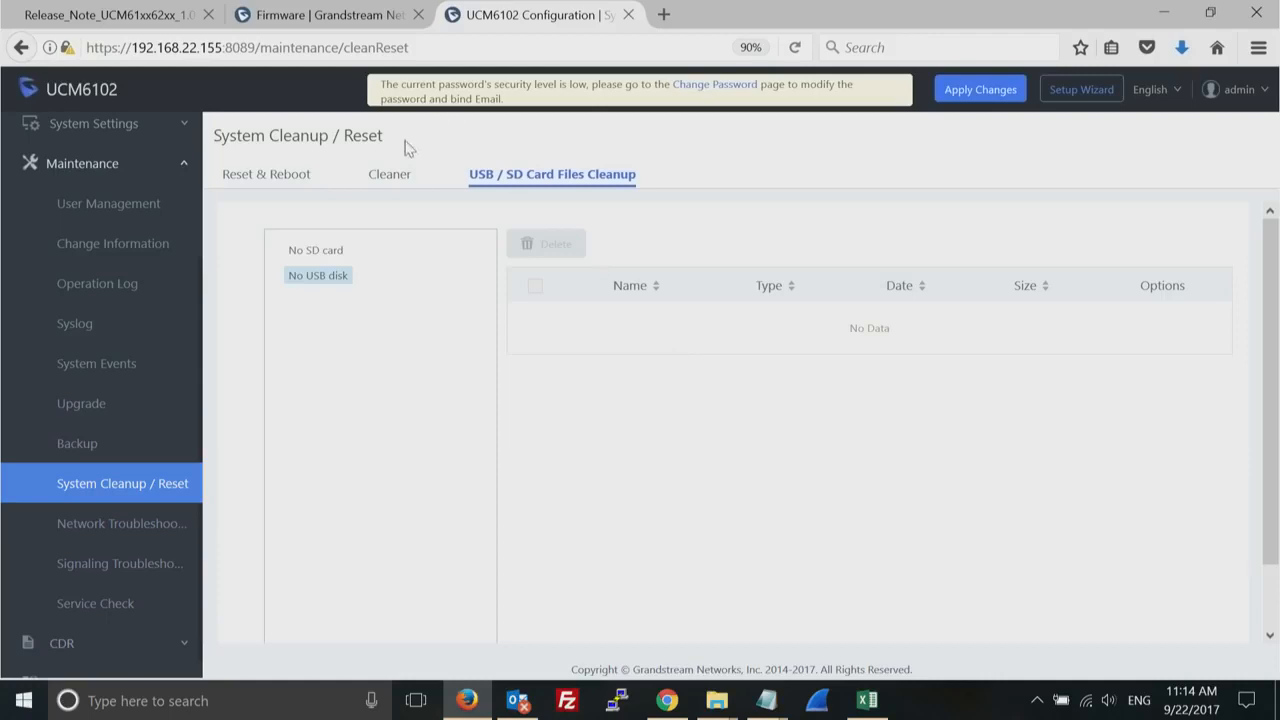
# - Enable the CDR cleaner and the file cleaner, and choose basic call recording files for cleaning
pyautogui.click(390, 177)
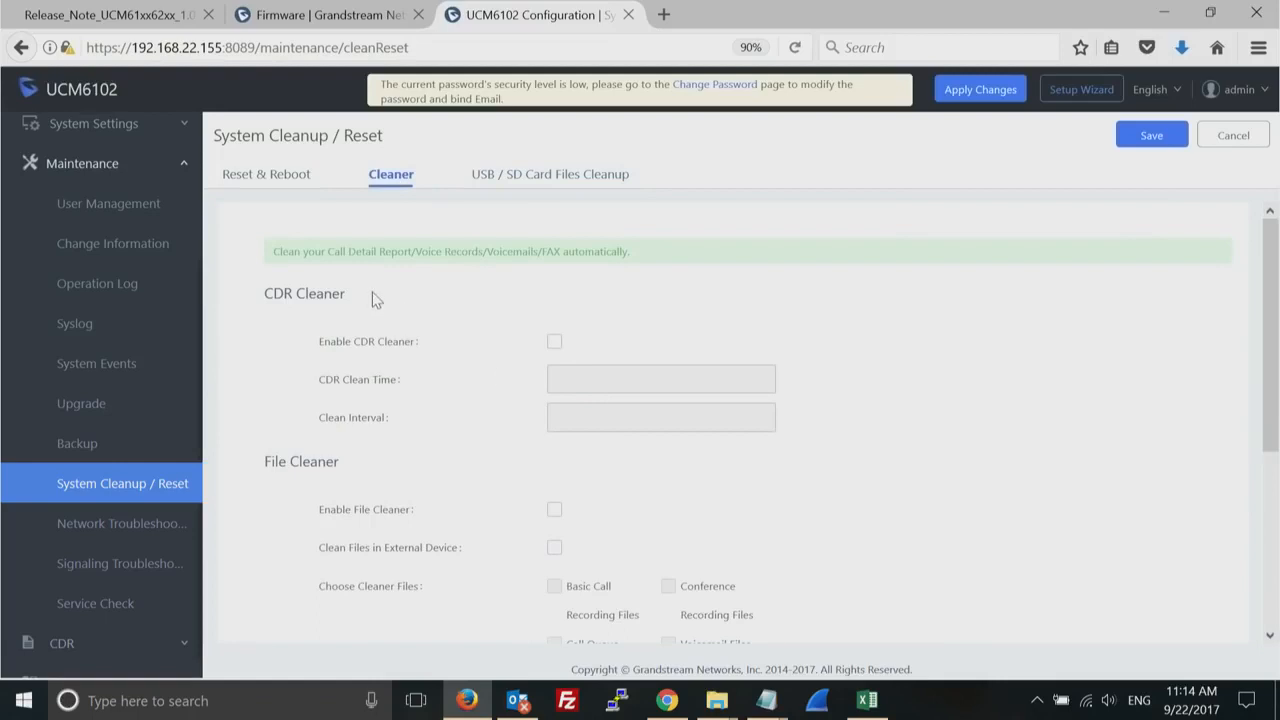
pyautogui.click(553, 345)
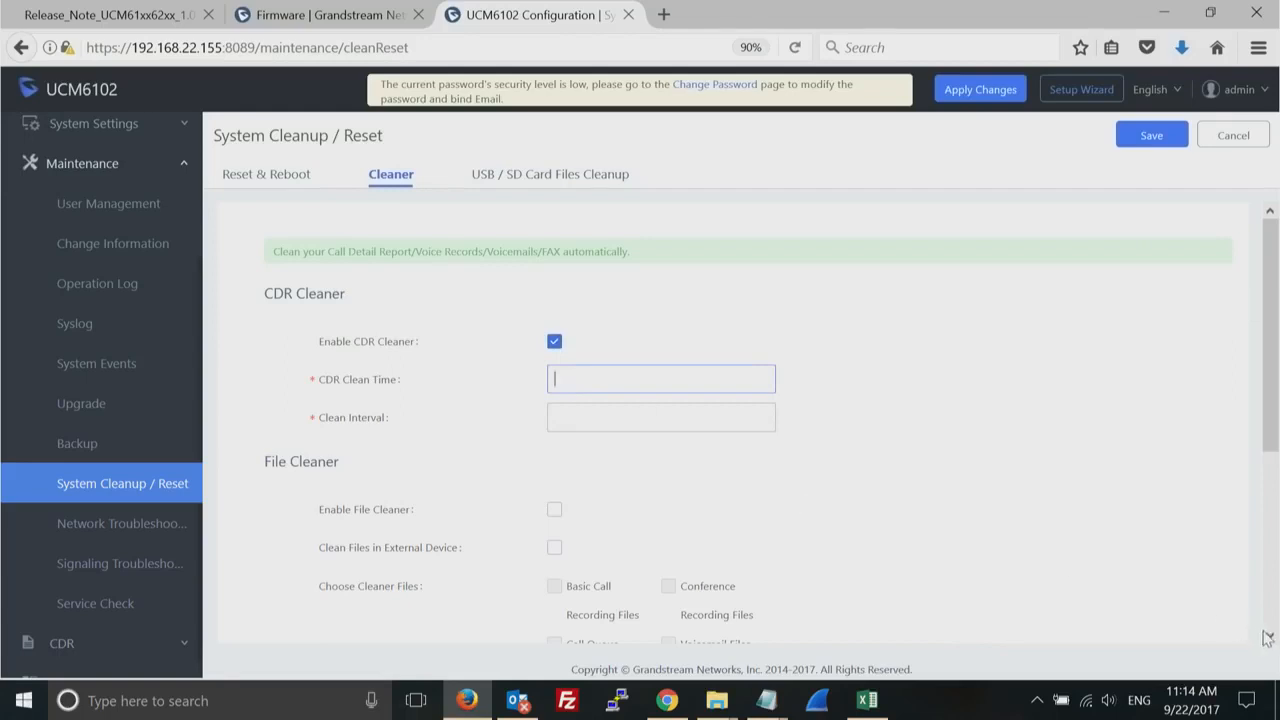
pyautogui.scroll(-5, 1270, 638)
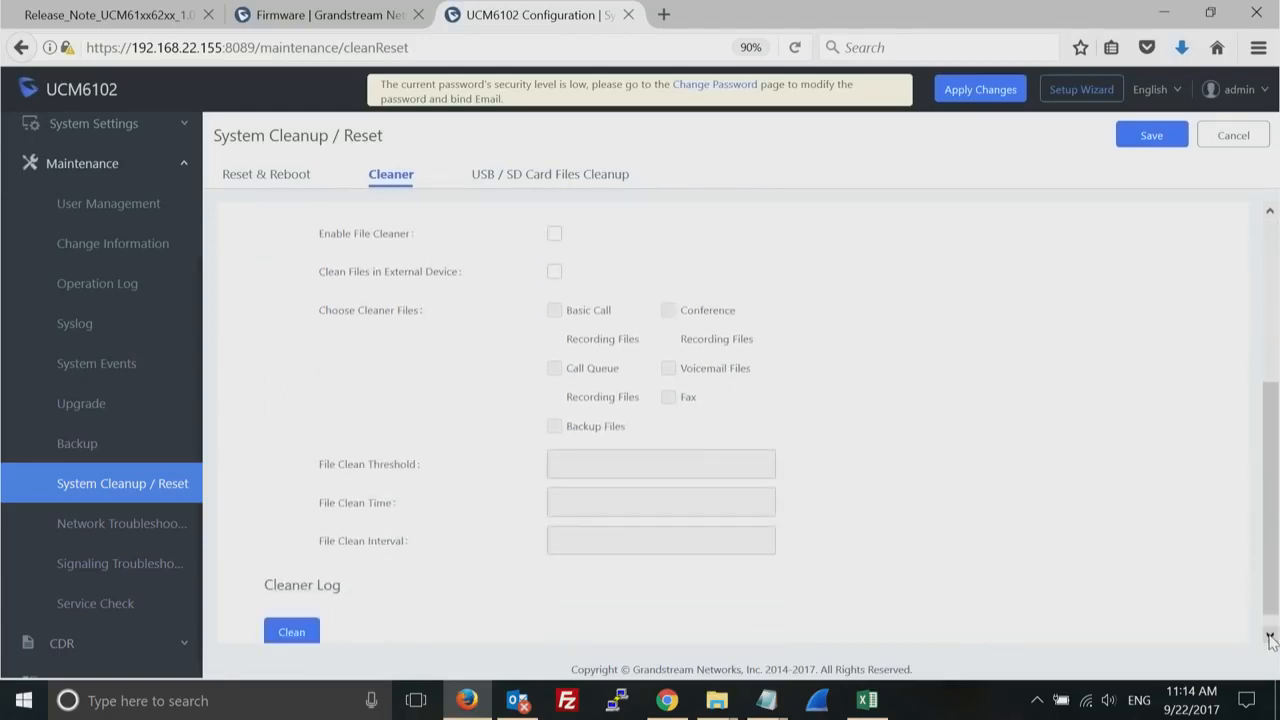
pyautogui.click(556, 236)
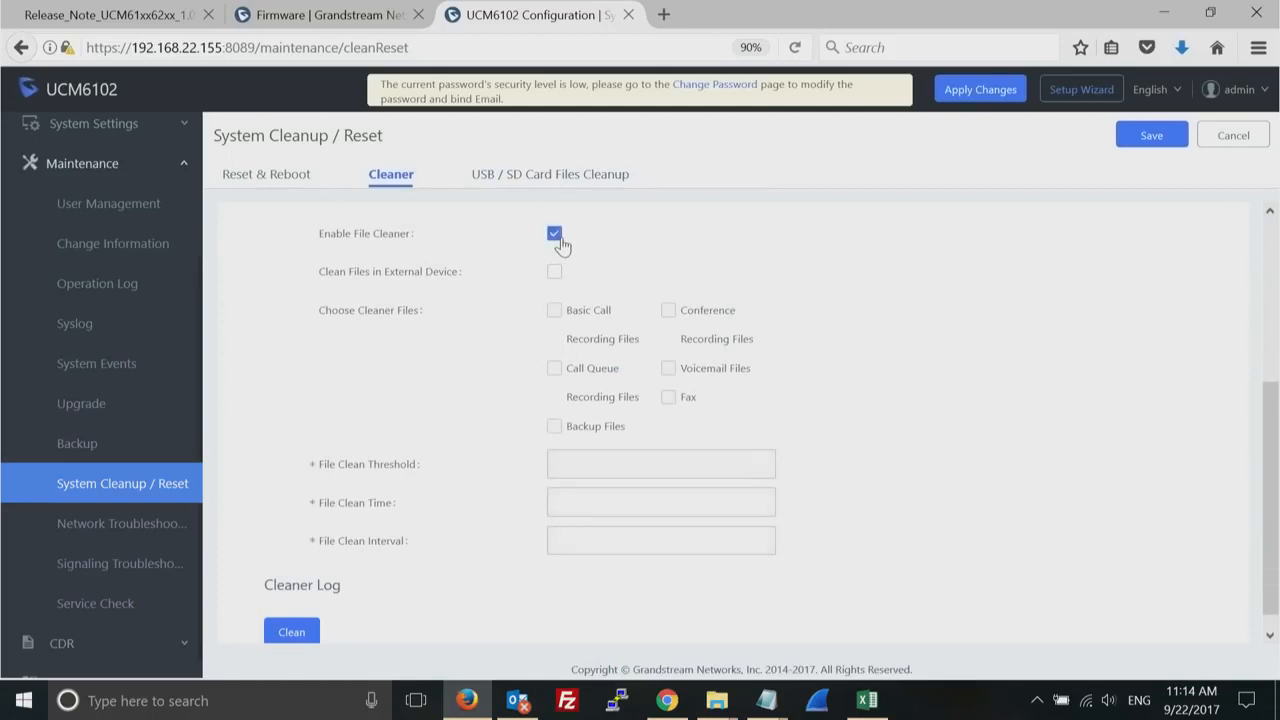
pyautogui.click(555, 312)
# - Check the USB / SD card files cleanup page again and return to the Cleaner settings
pyautogui.click(550, 176)
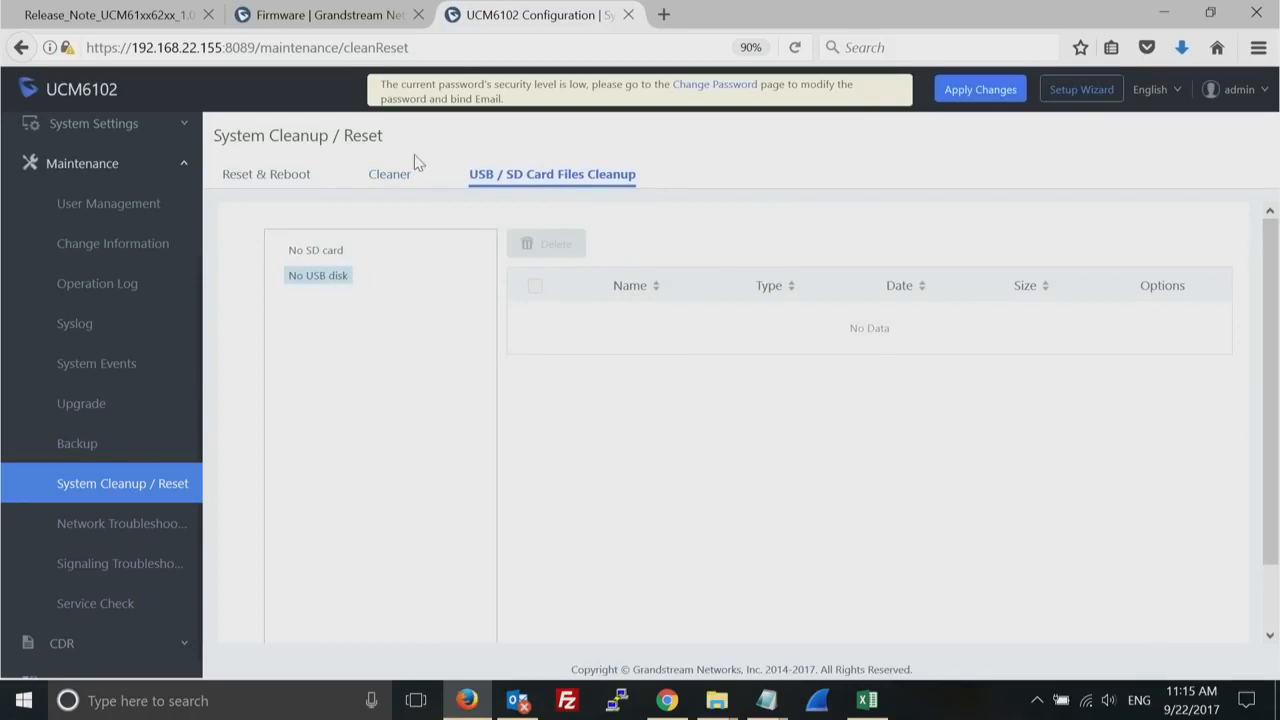
pyautogui.click(388, 176)
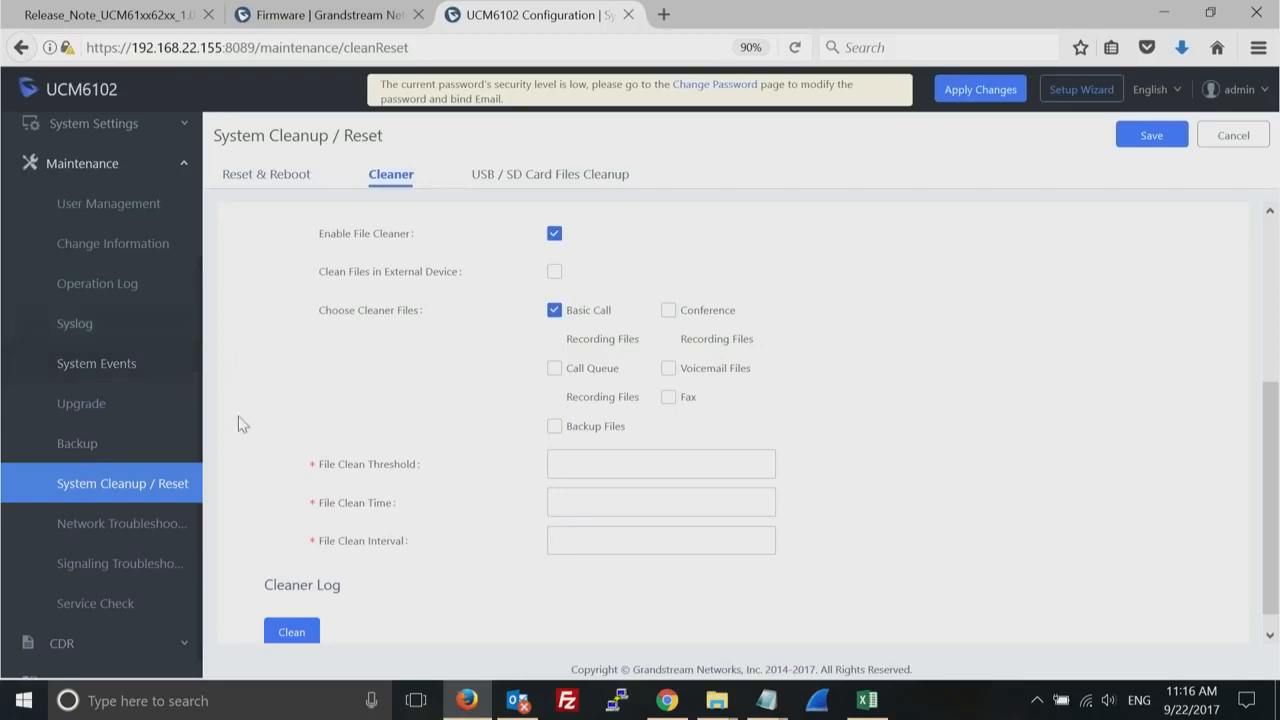
# - Open the firmware upgrade page and check the IP PBX releases on the Grandstream firmware website before returning to it
pyautogui.click(183, 170)
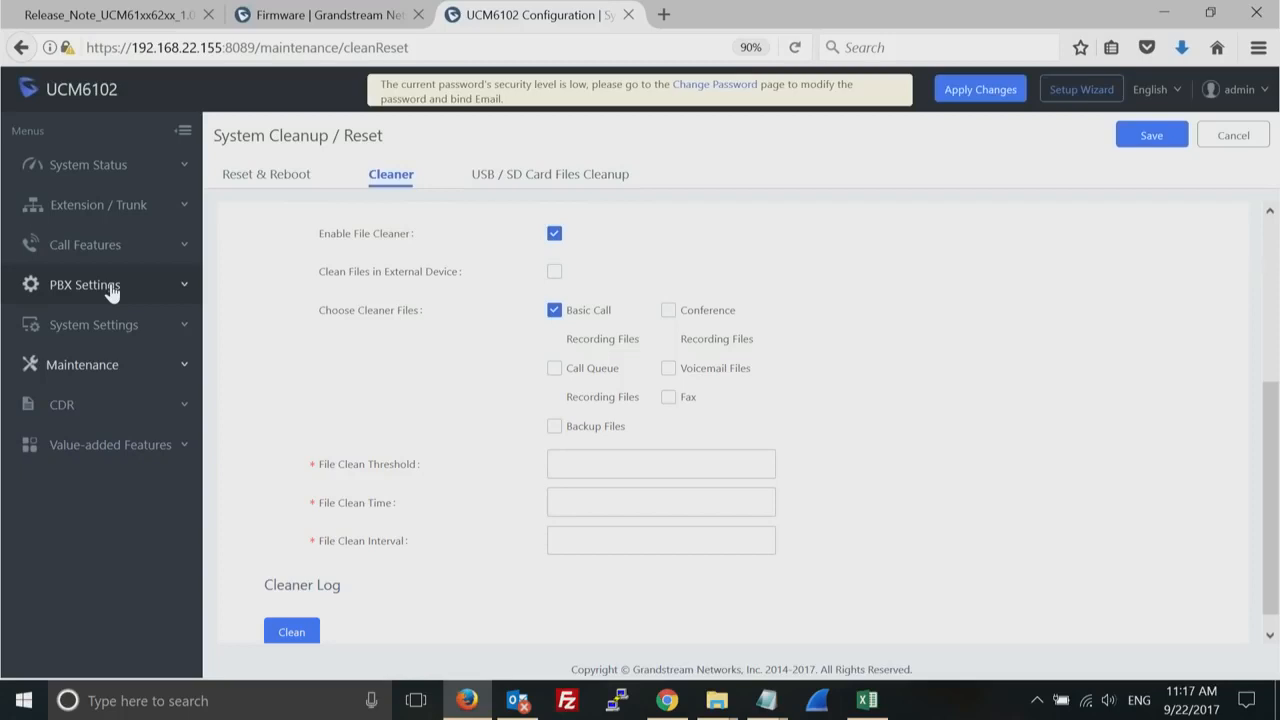
pyautogui.click(114, 370)
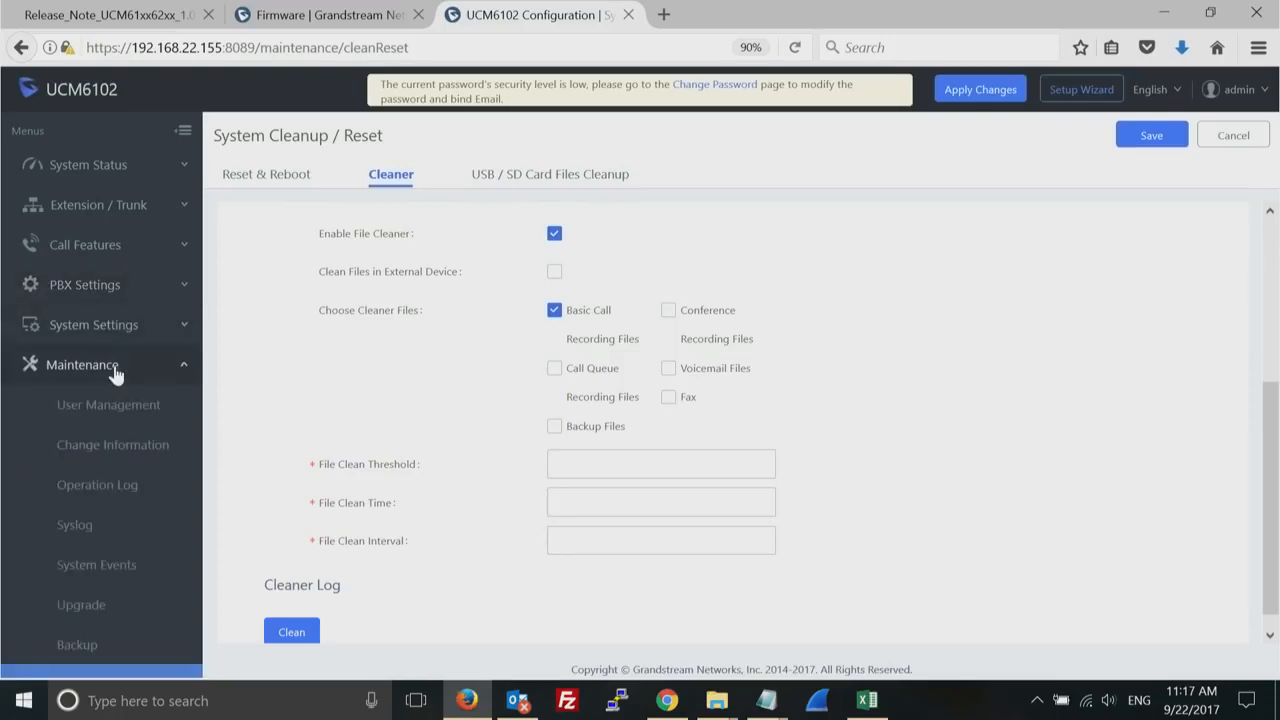
pyautogui.click(98, 614)
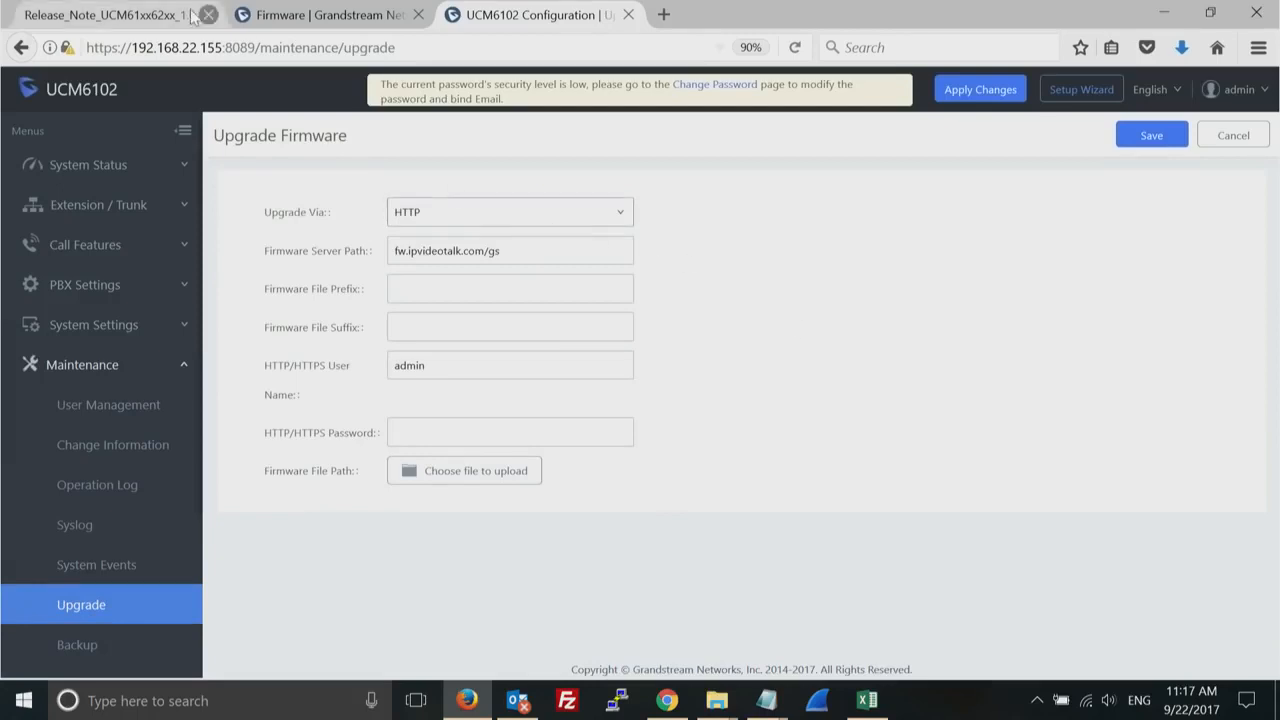
pyautogui.click(289, 24)
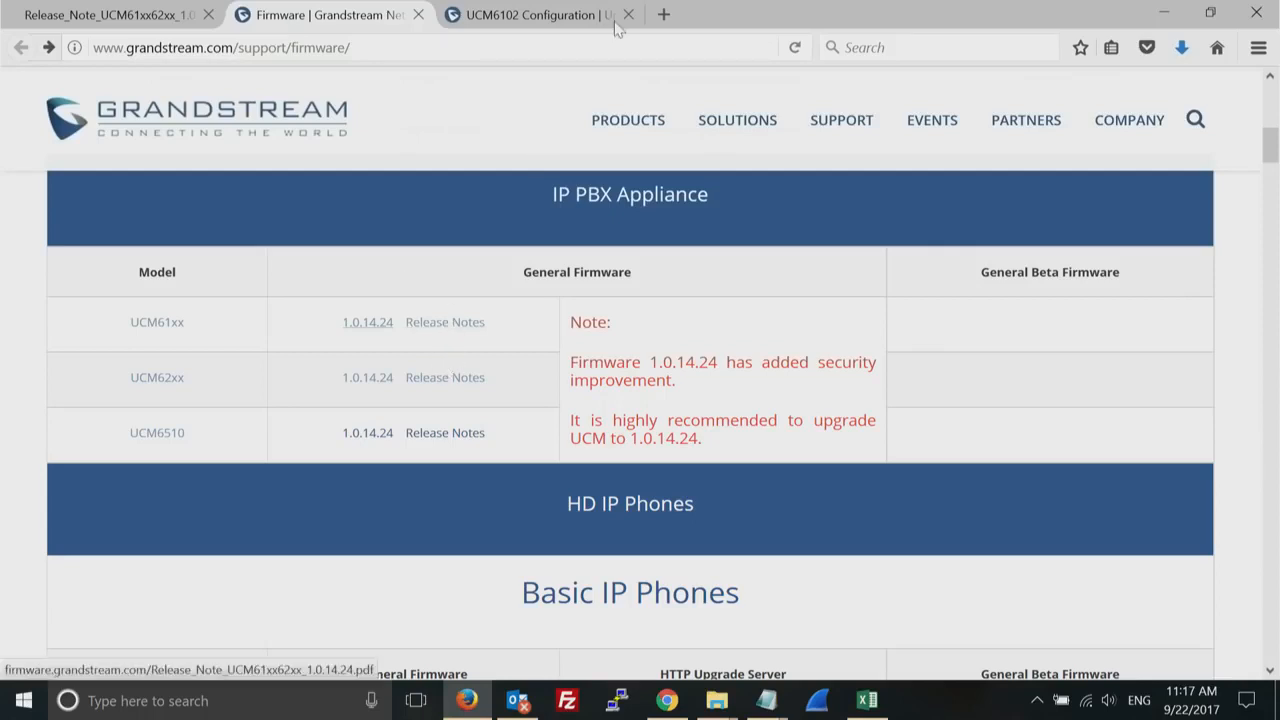
pyautogui.click(548, 17)
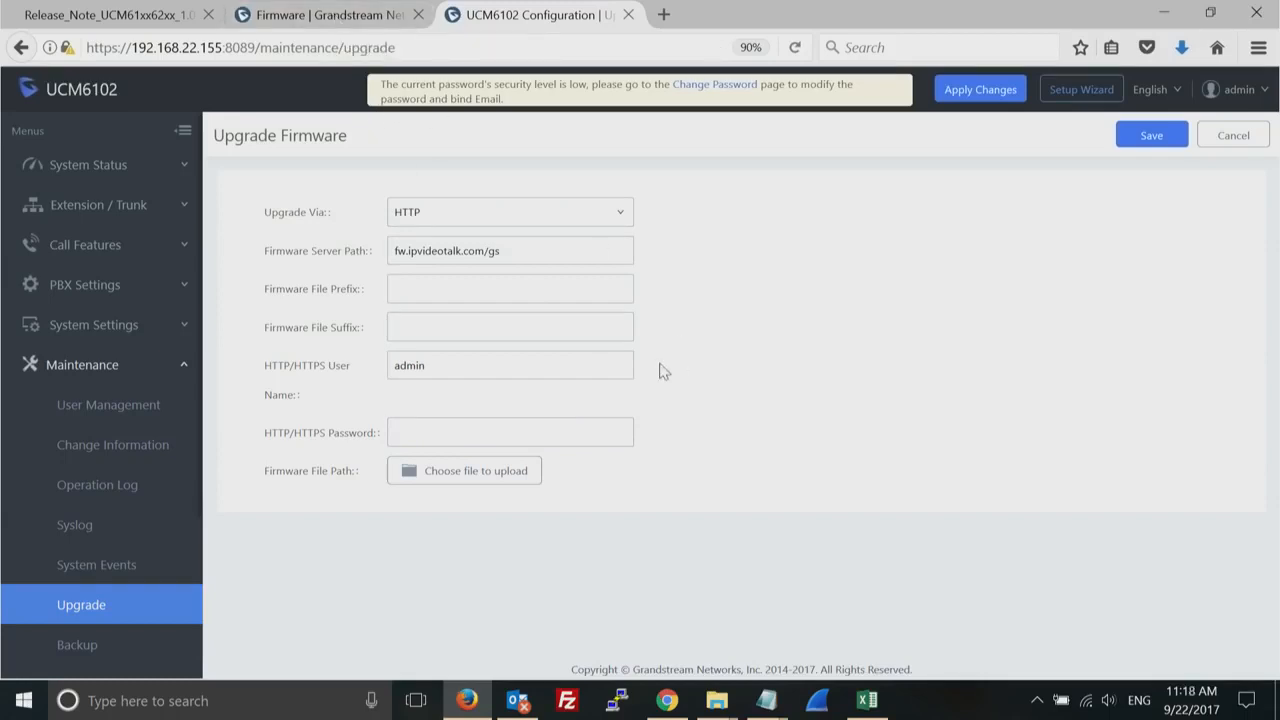
# - Show the file selection dialog for uploading firmware and cancel it without choosing a file
pyautogui.click(454, 479)
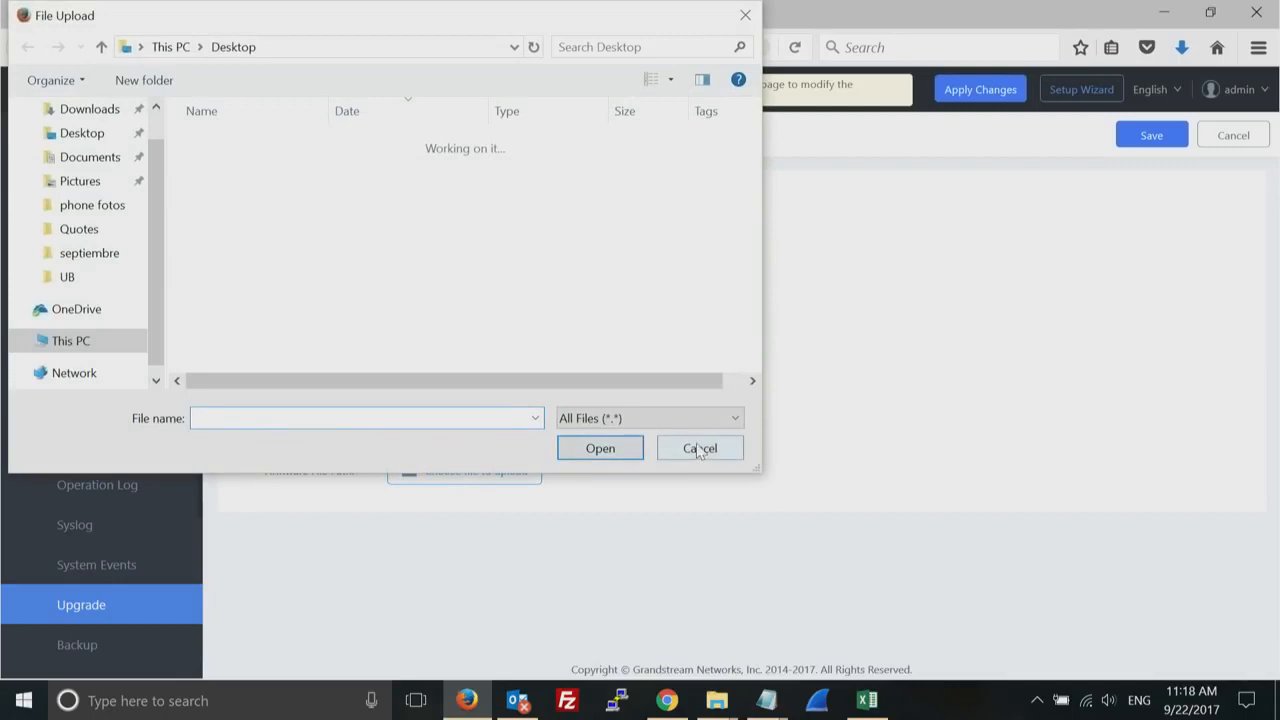
pyautogui.click(701, 452)
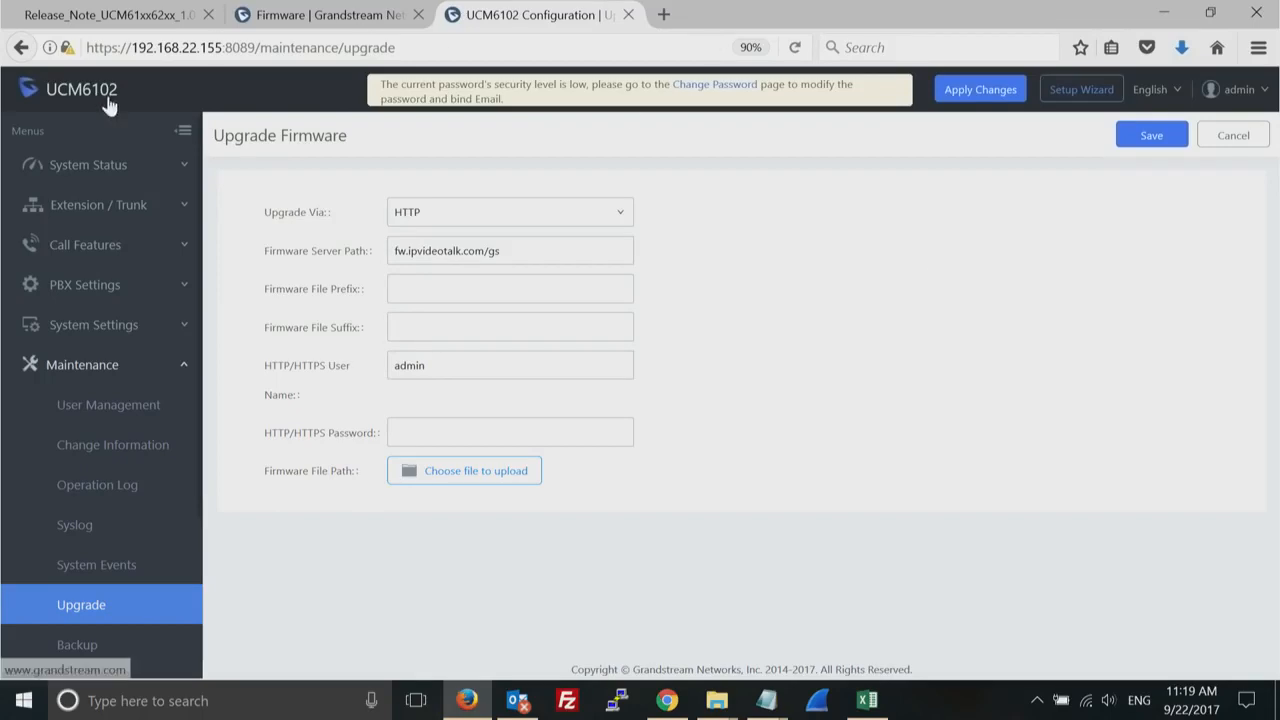
# - Examine the version details on the System Information page and highlight the Program version
pyautogui.click(85, 172)
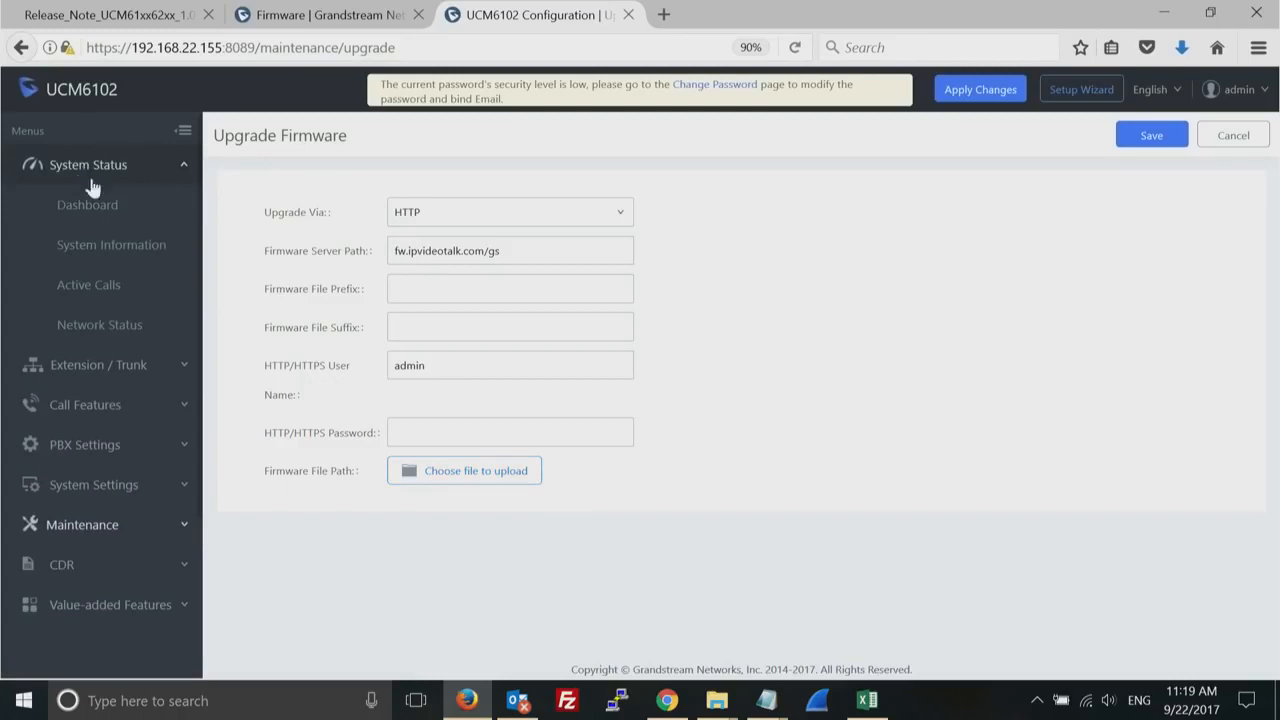
pyautogui.click(140, 254)
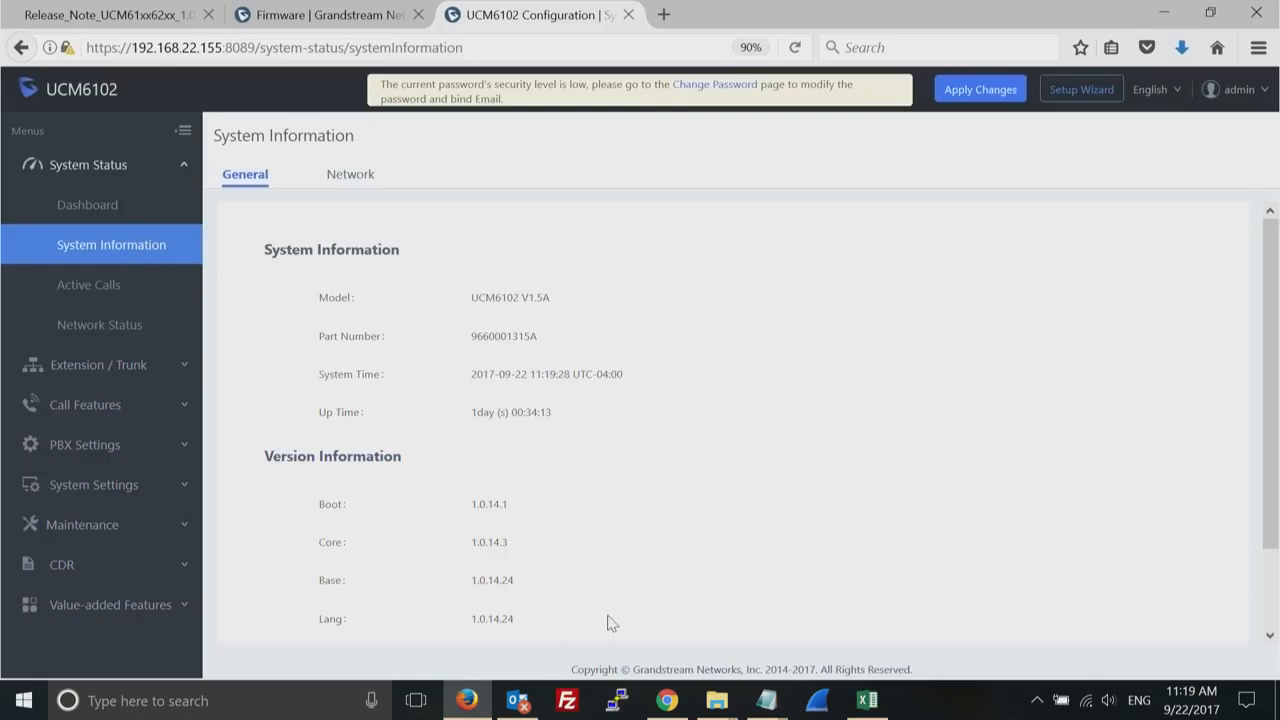
pyautogui.scroll(-2, 607, 623)
pyautogui.moveTo(520, 577); pyautogui.dragTo(362, 568)
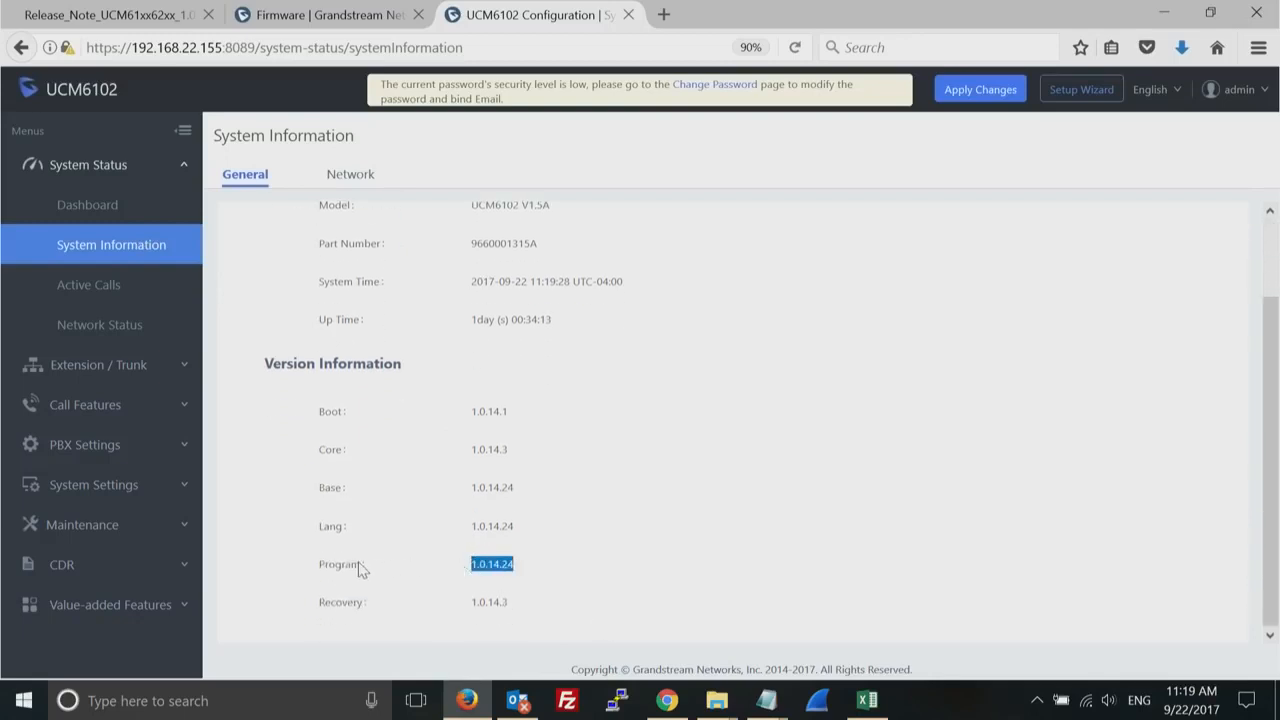